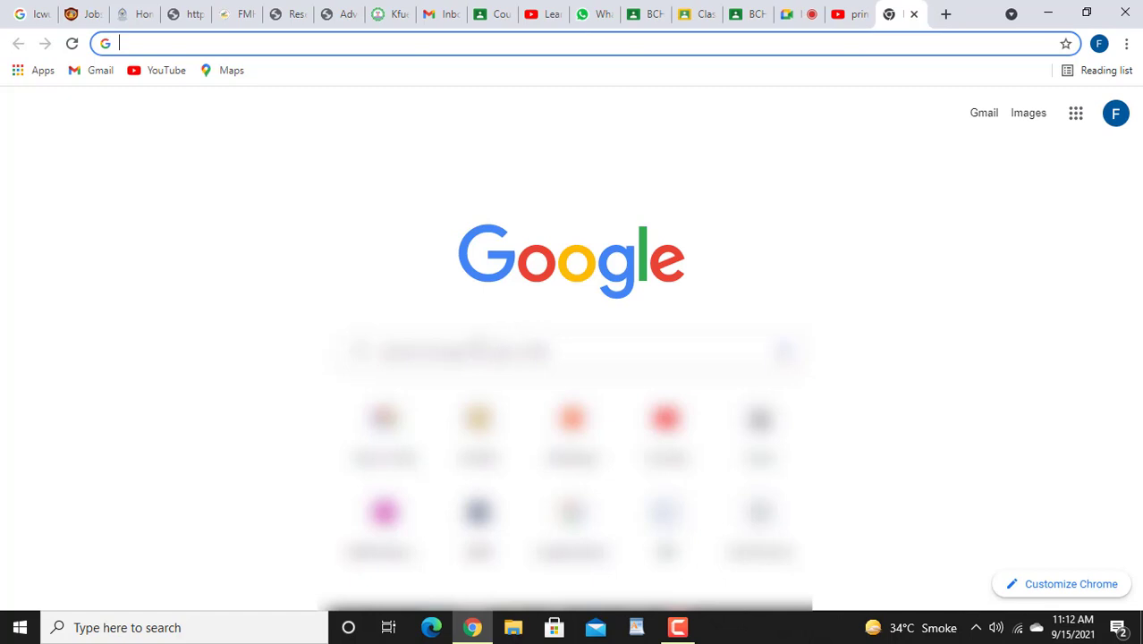
{"action": "left_click", "coordinate": [479, 349]}
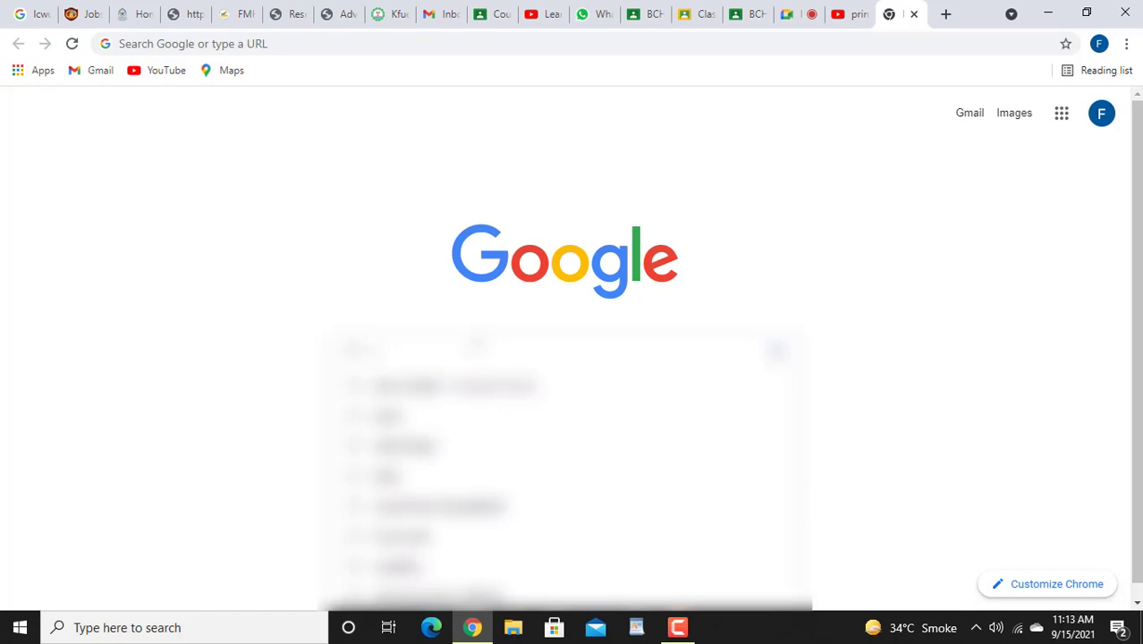
{"action": "left_click", "coordinate": [677, 631]}
{"action": "left_click", "coordinate": [1063, 548]}
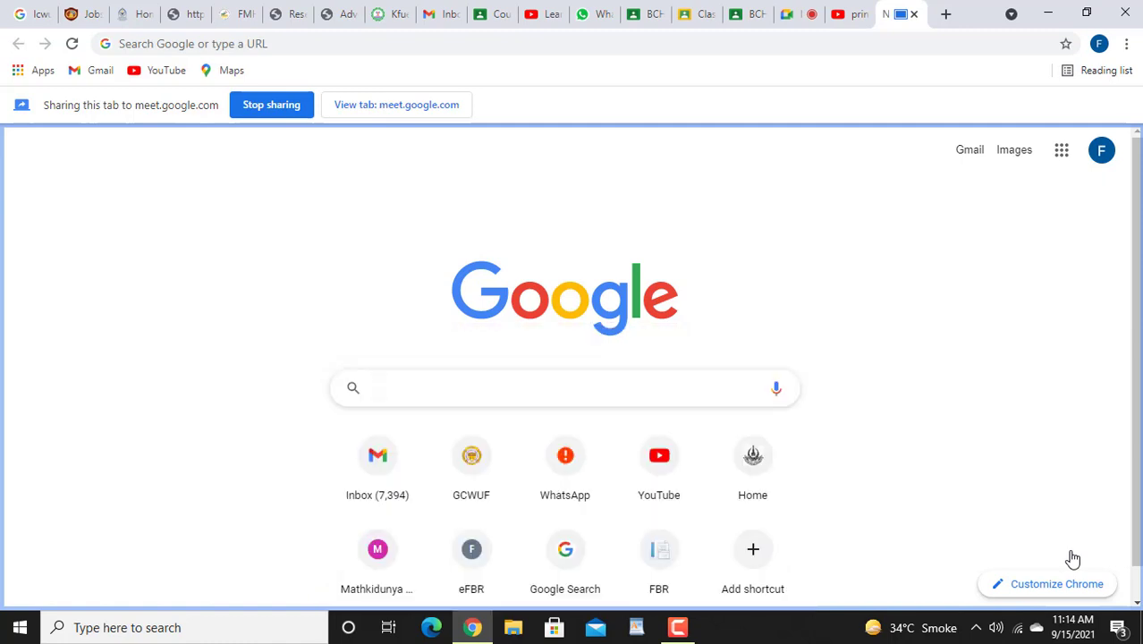
Step: Search Google for "ensembl genome browser" and open the Ensembl Genome Browser site from the results
{"action": "type", "text": "E"}
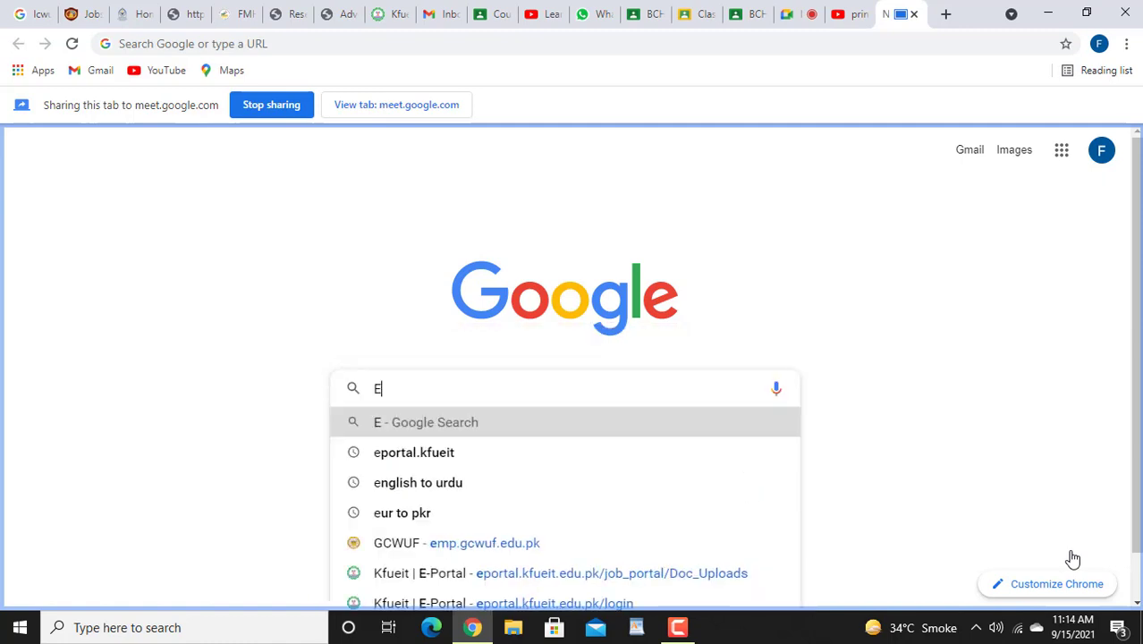
{"action": "type", "text": "nsemble"}
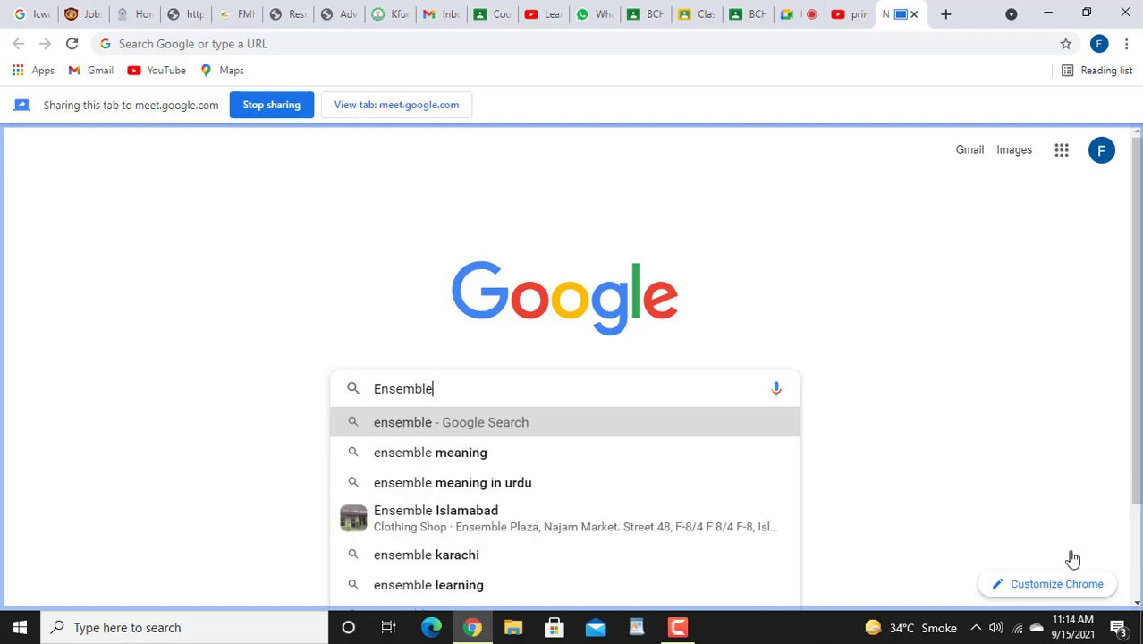
{"action": "type", "text": " genom"}
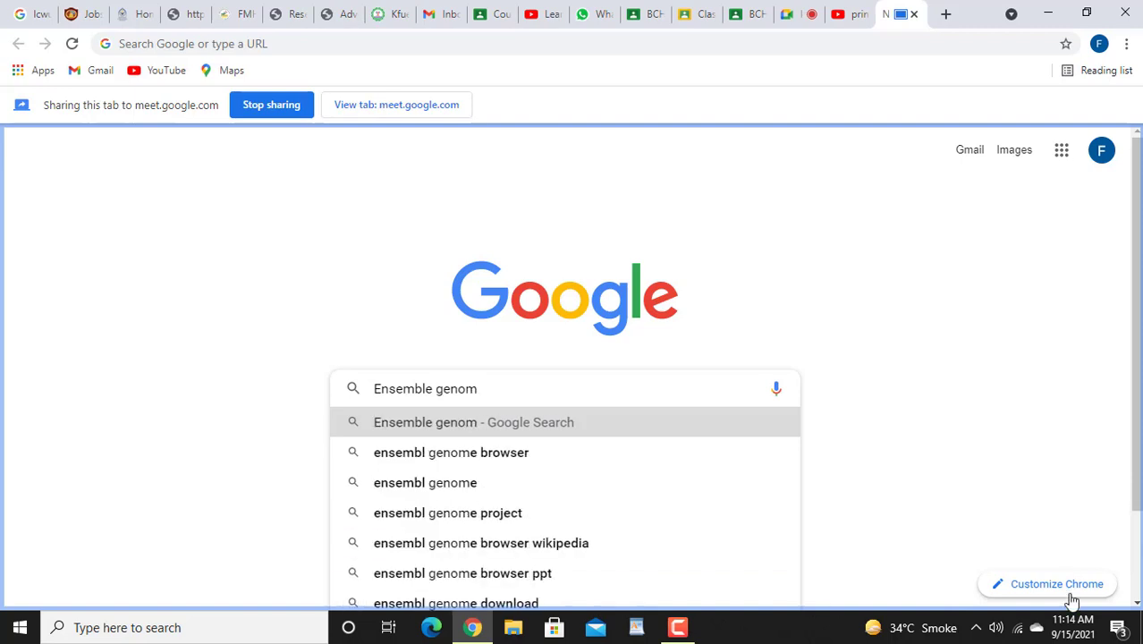
{"action": "left_click", "coordinate": [501, 451]}
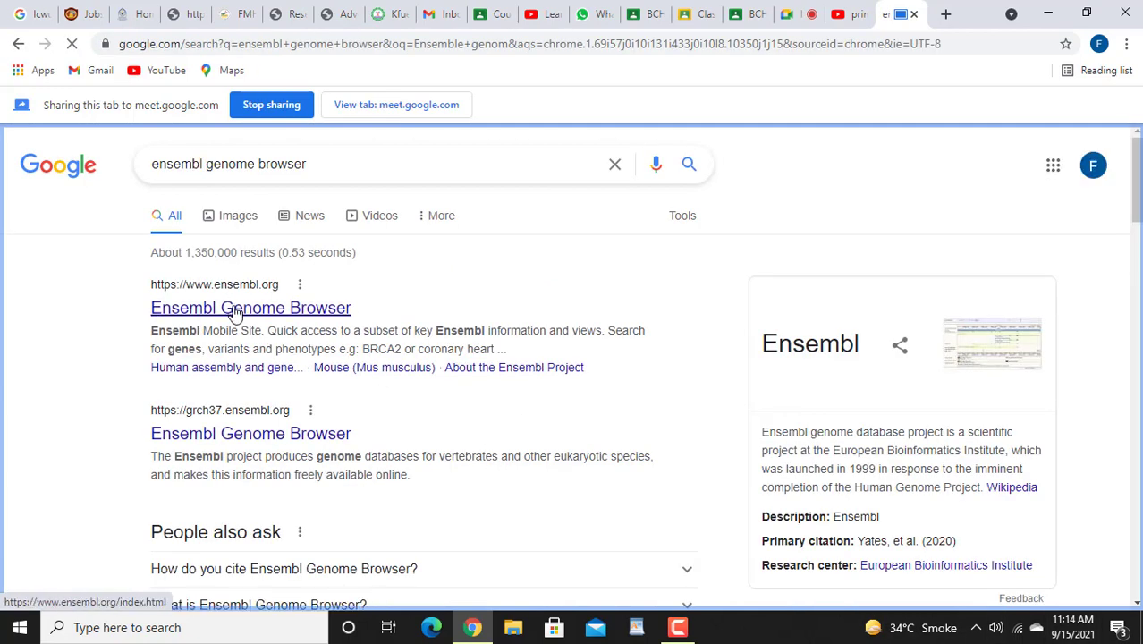
{"action": "left_click", "coordinate": [233, 307]}
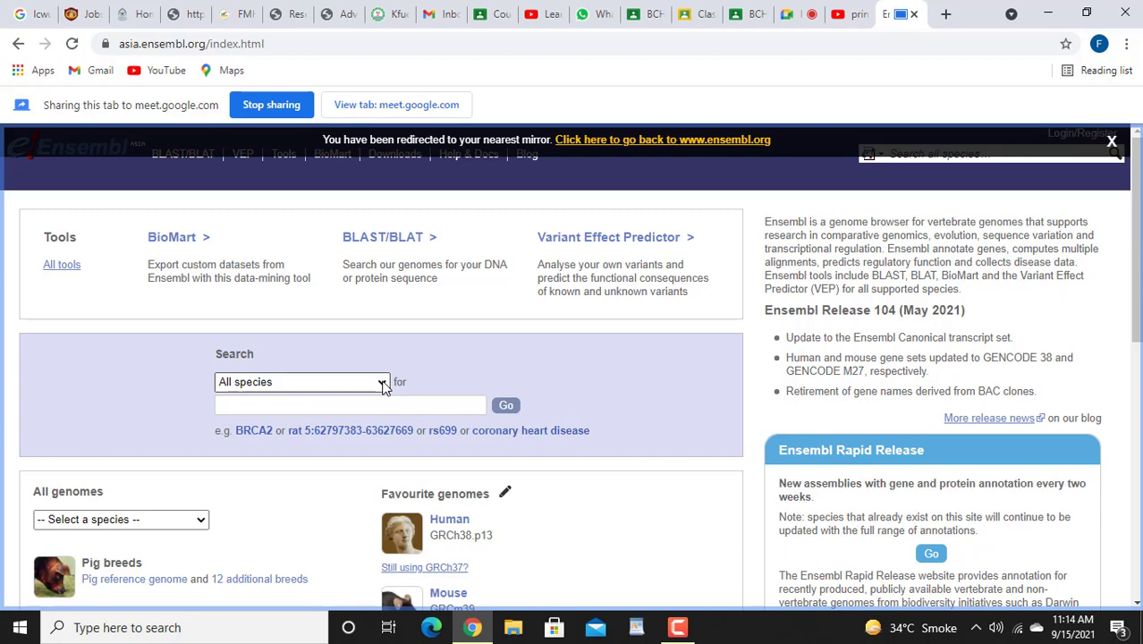
Step: Restrict the Ensembl homepage search to the species Human and search for the gene BCKDK
{"action": "left_click", "coordinate": [383, 383]}
{"action": "scroll", "coordinate": [357, 268], "scroll_direction": "down", "scroll_amount": 1}
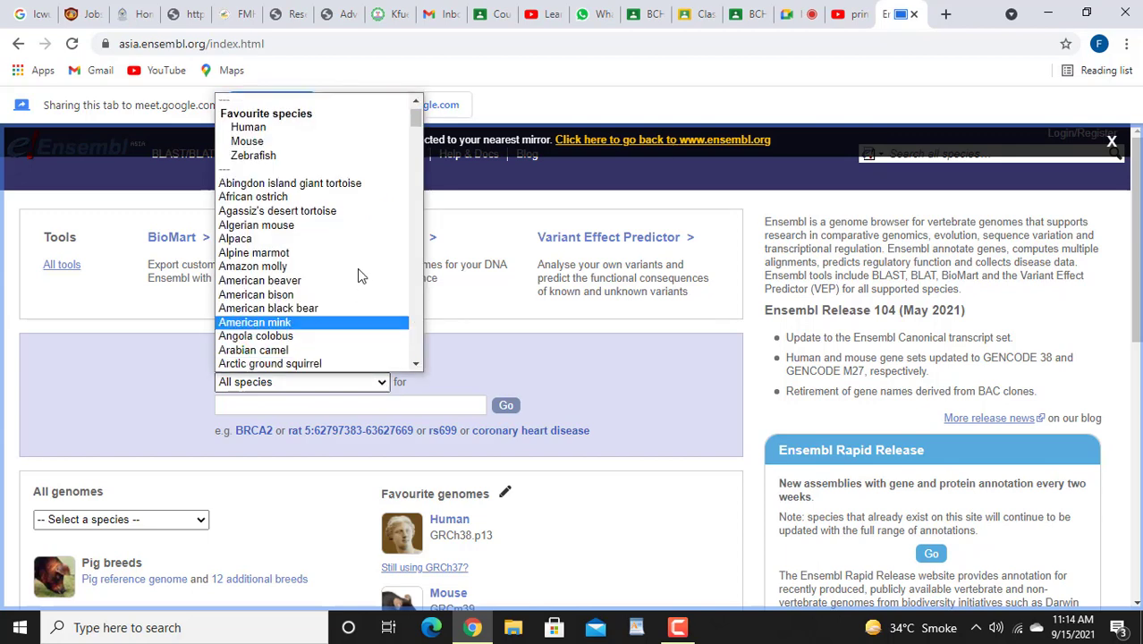
{"action": "left_click", "coordinate": [343, 128]}
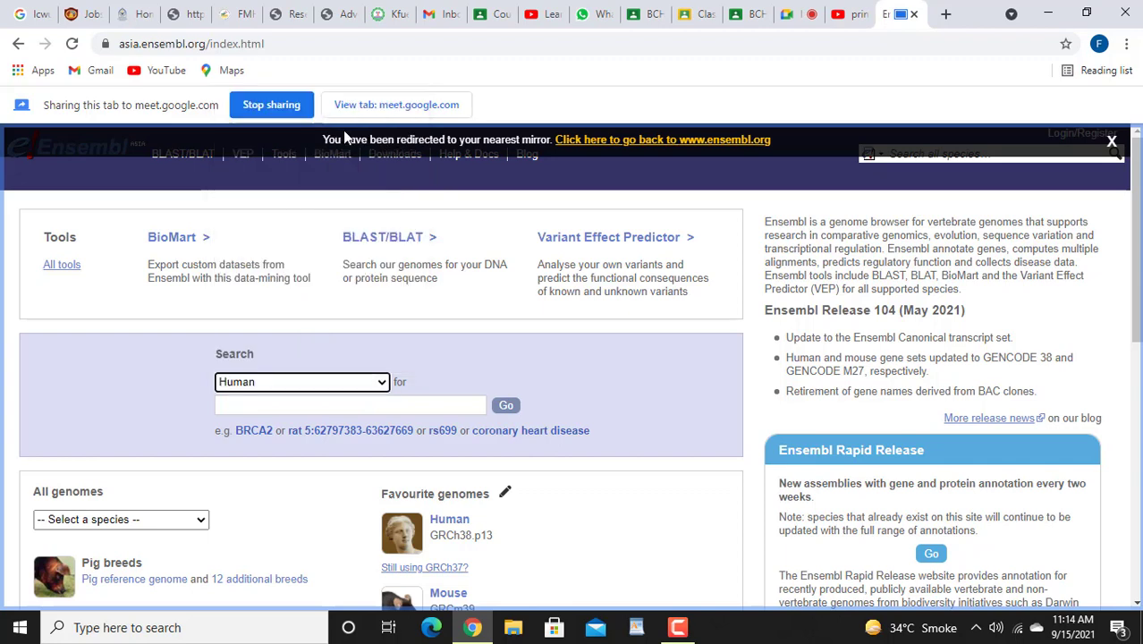
{"action": "left_click", "coordinate": [431, 405]}
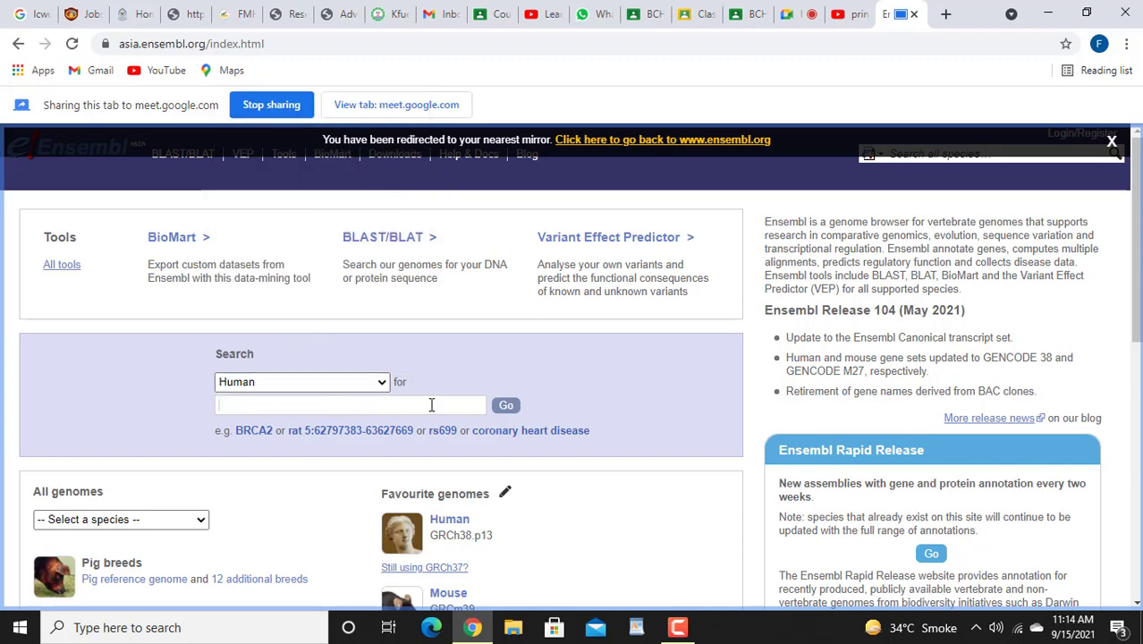
{"action": "type", "text": "BCK"}
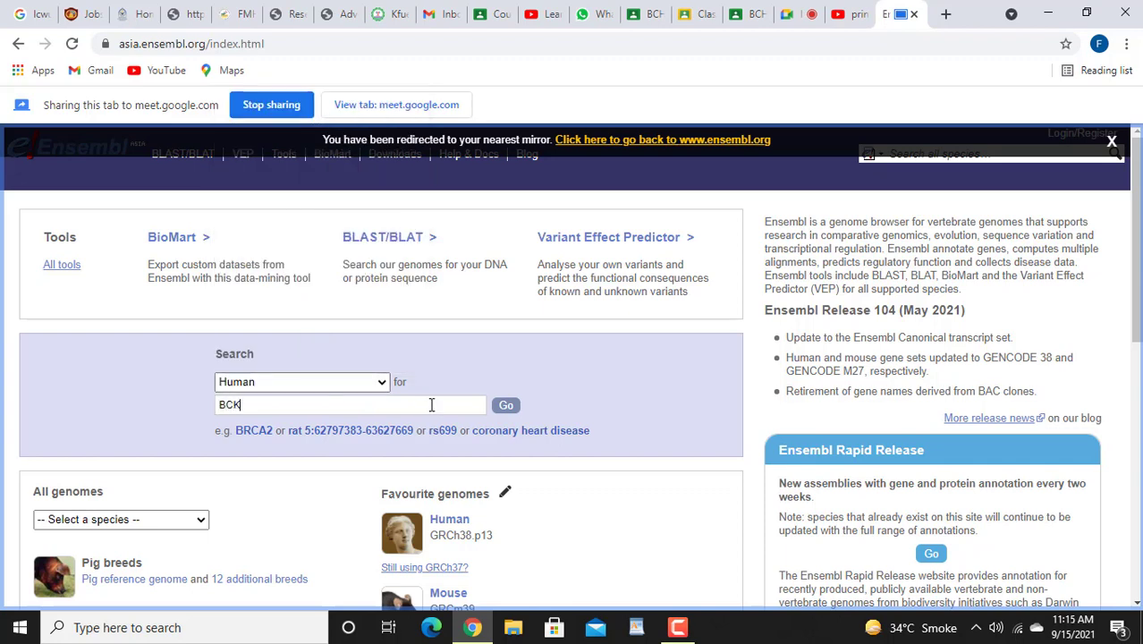
{"action": "type", "text": "DK"}
{"action": "left_click", "coordinate": [507, 407]}
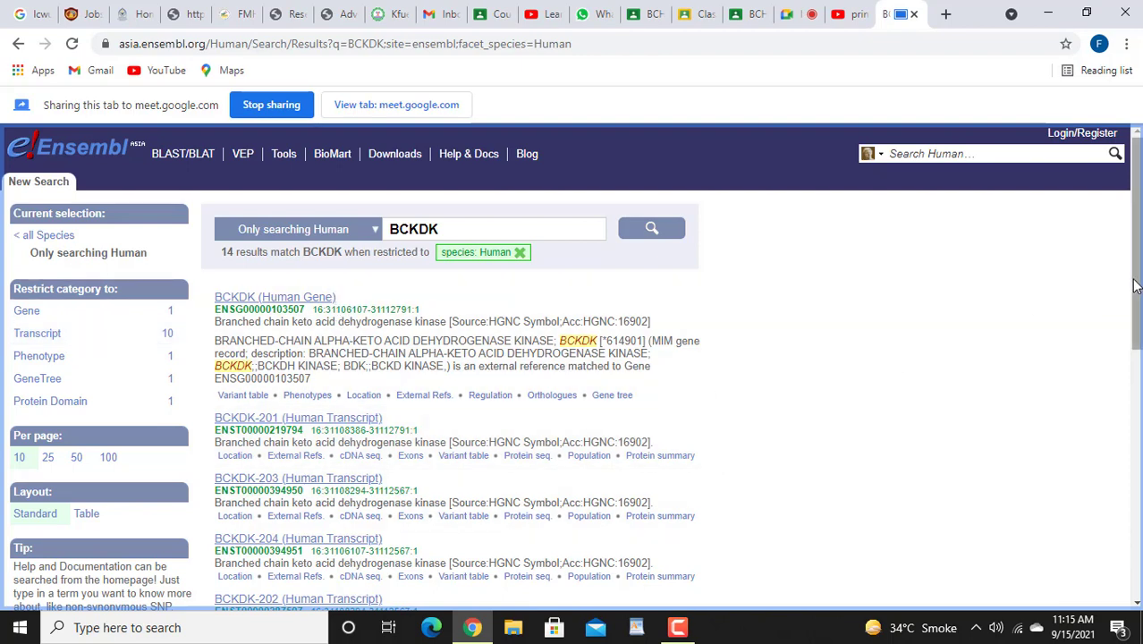
Step: Open the BCKDK (Human Gene) record from the search results
{"action": "mouse_move", "coordinate": [1136, 287]}
{"action": "left_mouse_down"}
{"action": "mouse_move", "coordinate": [1138, 395]}
{"action": "mouse_move", "coordinate": [1136, 273]}
{"action": "left_mouse_up"}
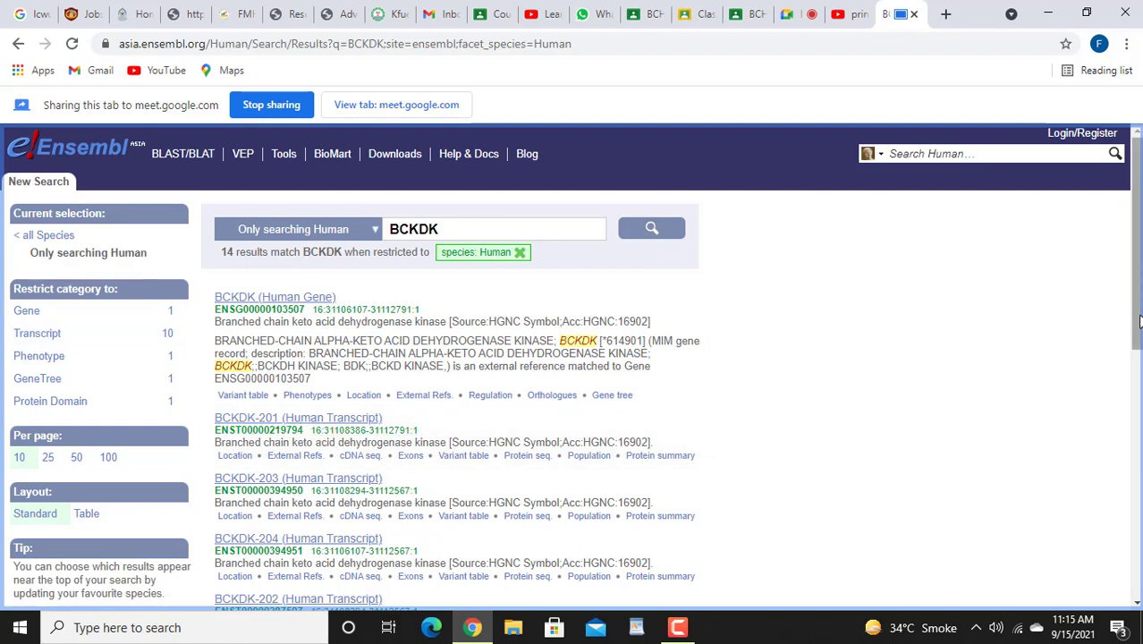
{"action": "left_click_drag", "start_coordinate": [1139, 324], "coordinate": [1139, 286]}
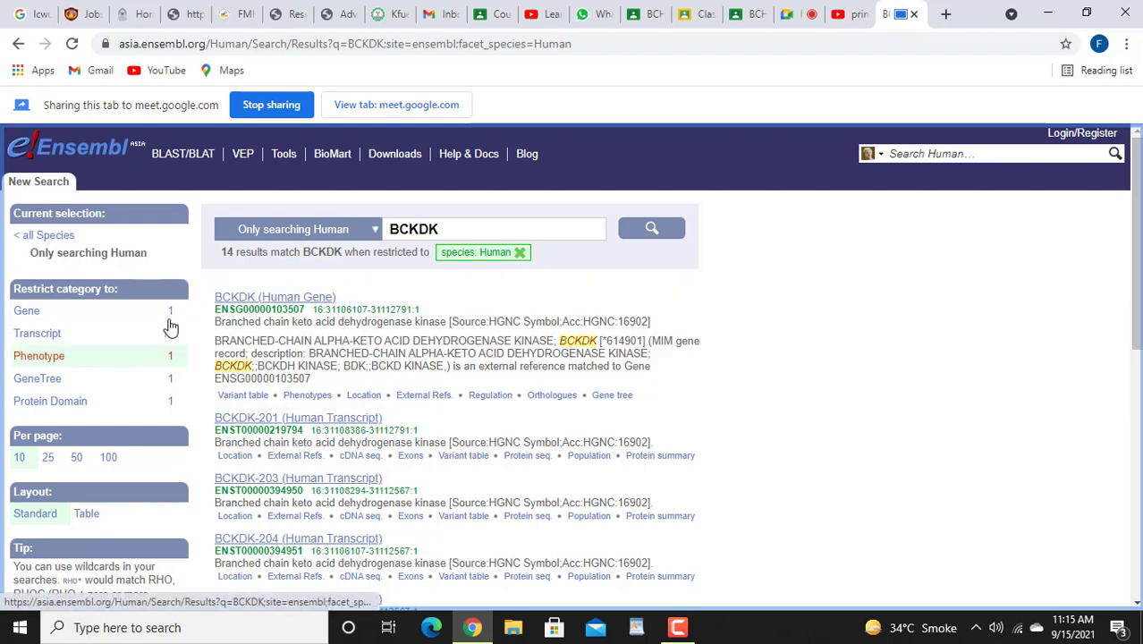
{"action": "left_click", "coordinate": [232, 301]}
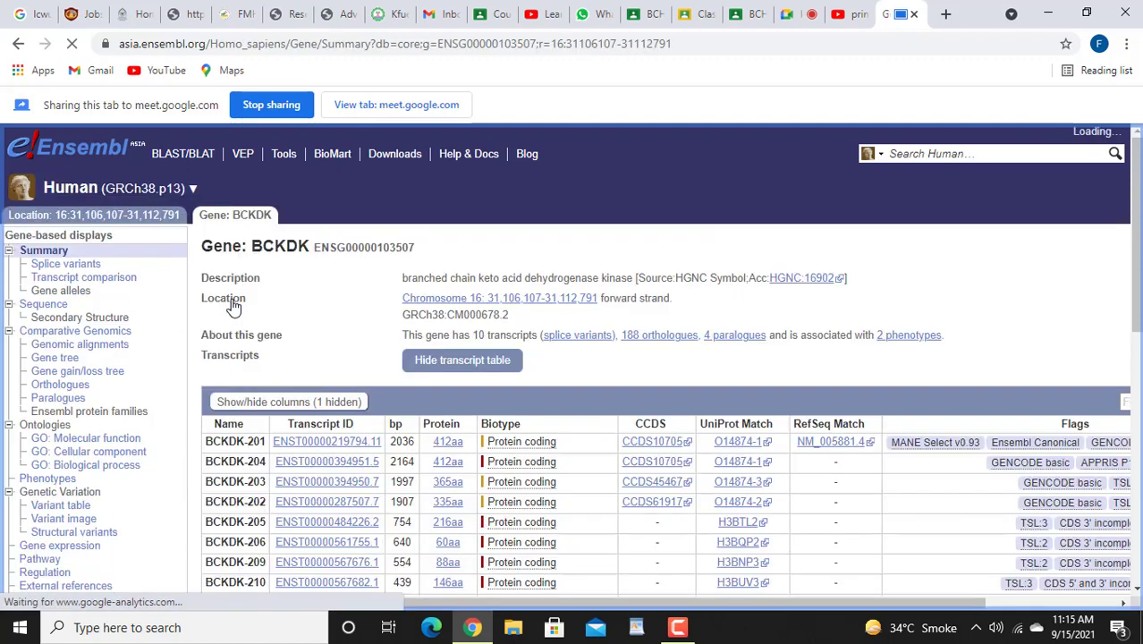
{"action": "double_click", "coordinate": [234, 302]}
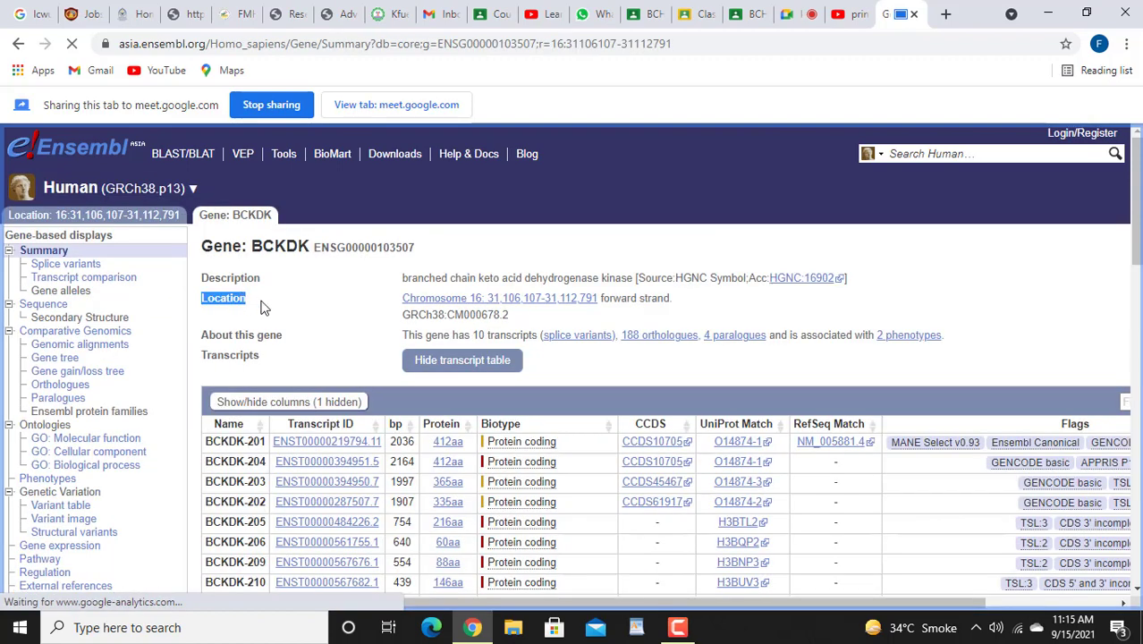
{"action": "left_click", "coordinate": [264, 306]}
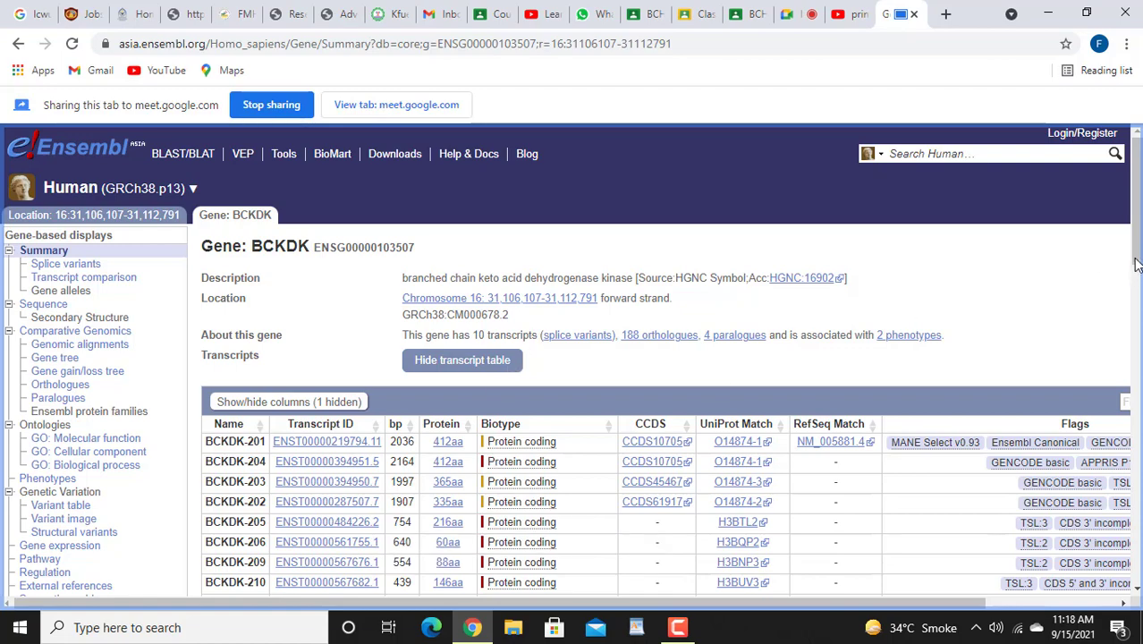
Step: Examine the BCKDK gene page's transcript table, summary details and the genomic region diagram
{"action": "left_click_drag", "start_coordinate": [1136, 263], "coordinate": [1135, 296]}
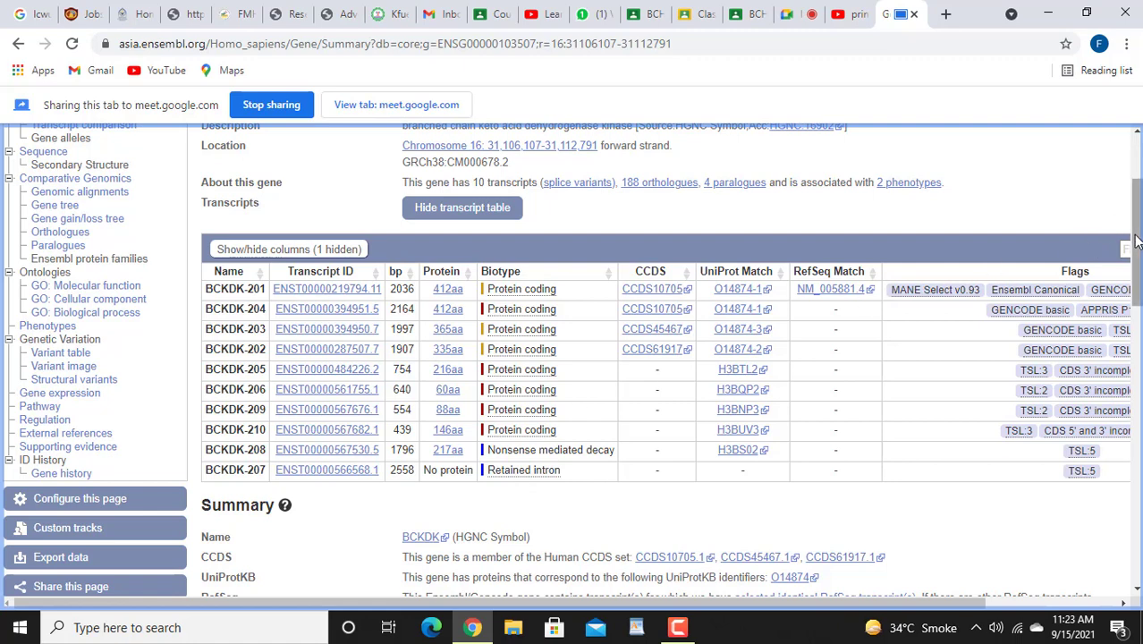
{"action": "left_click_drag", "start_coordinate": [1138, 242], "coordinate": [1138, 329]}
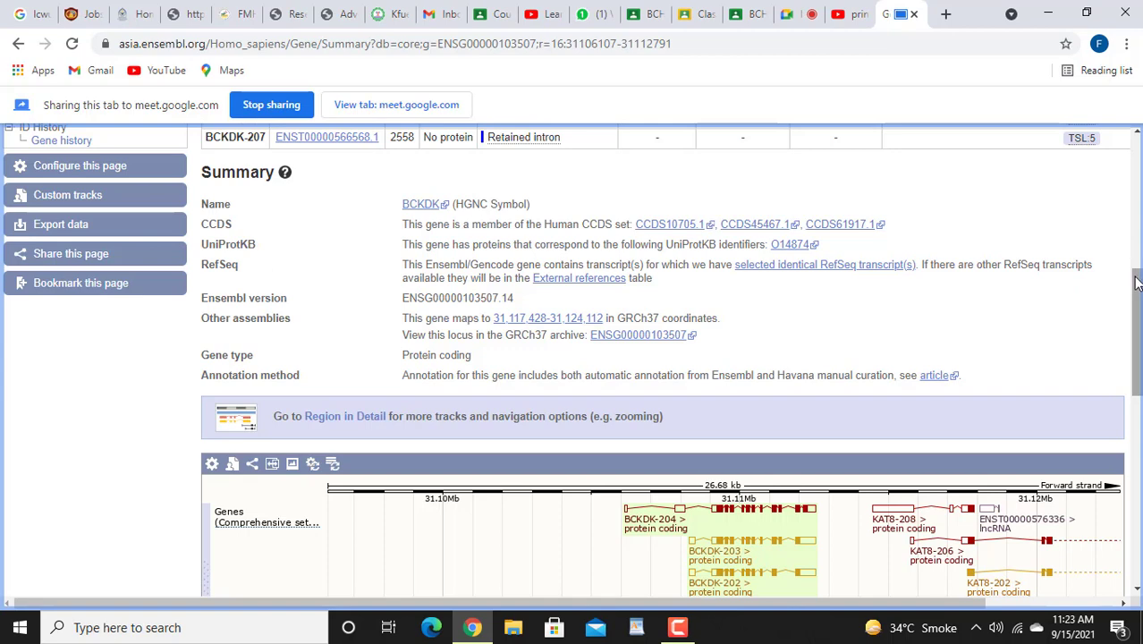
{"action": "left_click_drag", "start_coordinate": [1137, 284], "coordinate": [1139, 363]}
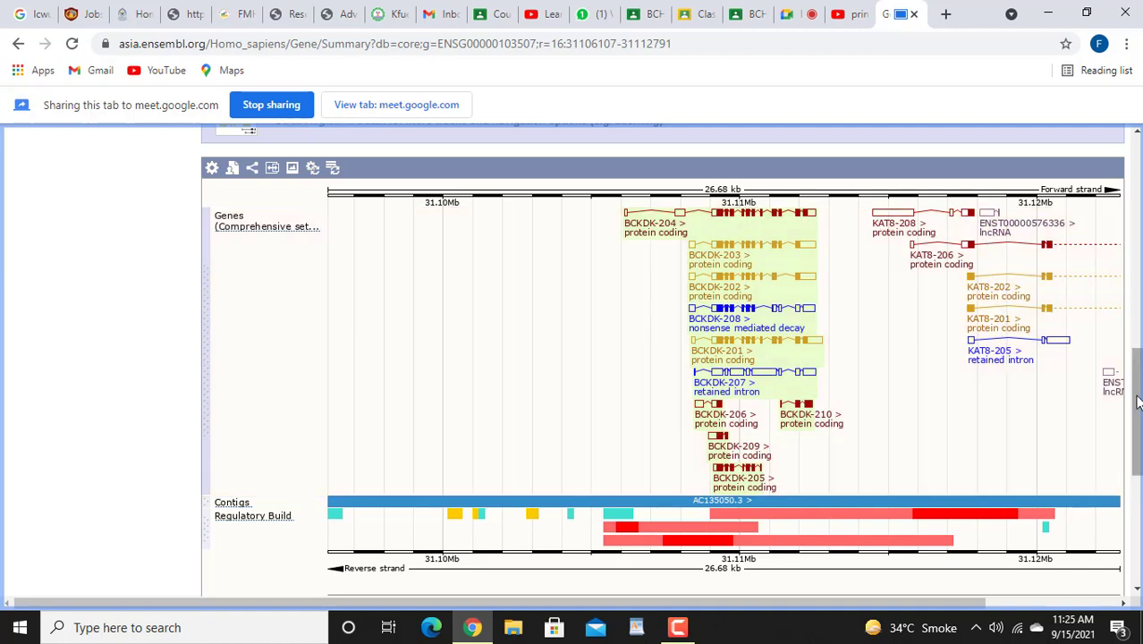
{"action": "left_click_drag", "start_coordinate": [1137, 402], "coordinate": [1140, 185]}
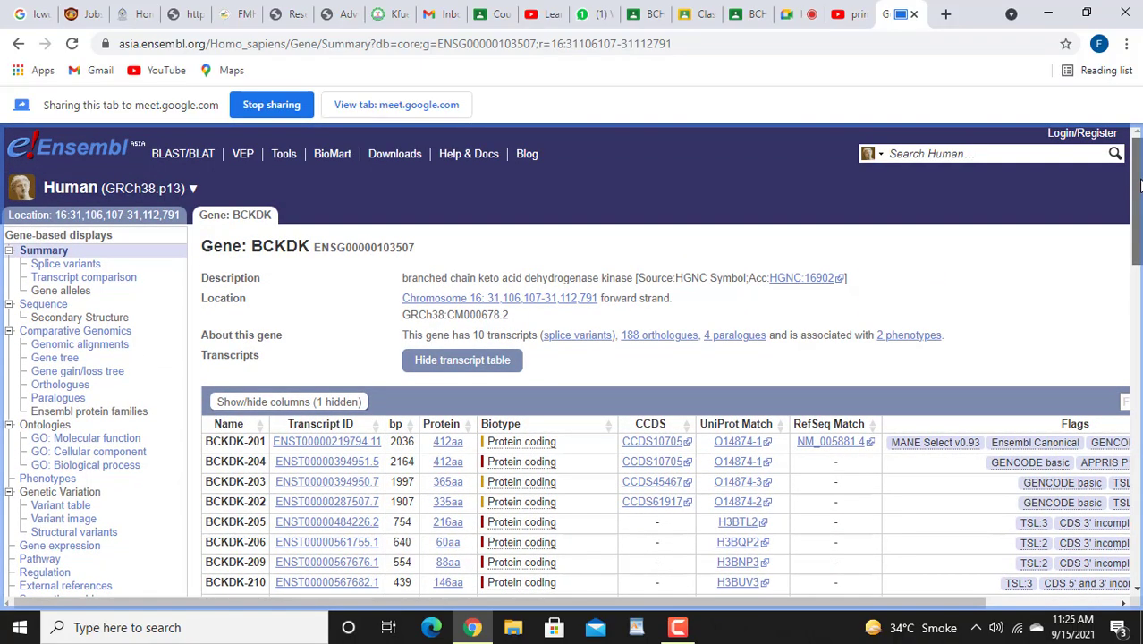
{"action": "left_click_drag", "start_coordinate": [1139, 196], "coordinate": [1139, 204]}
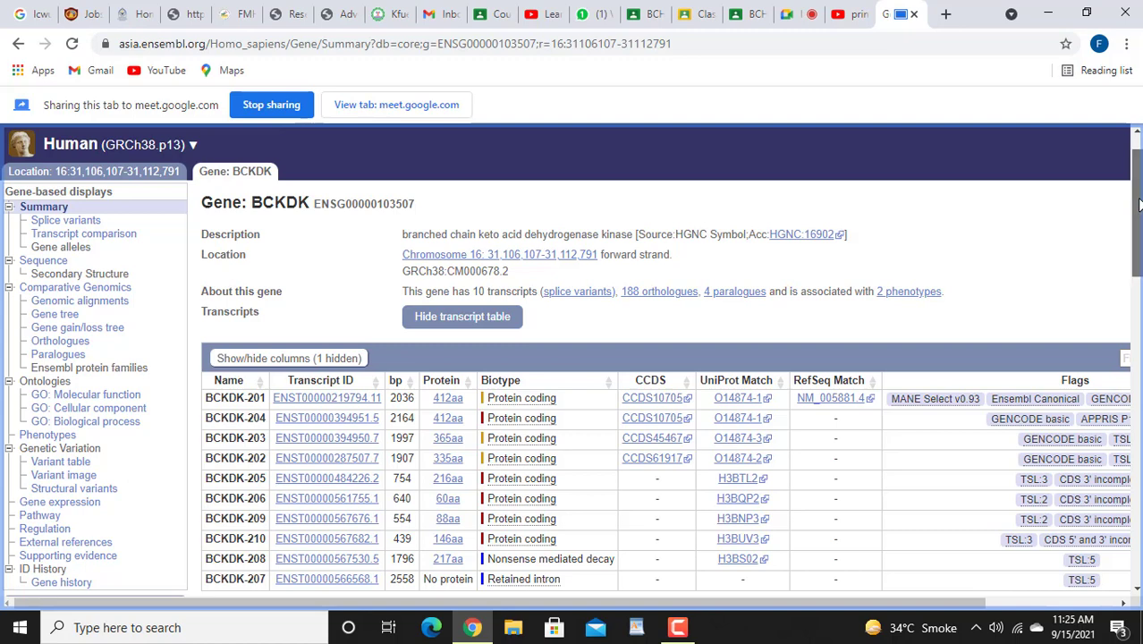
{"action": "left_click_drag", "start_coordinate": [1138, 208], "coordinate": [1139, 235]}
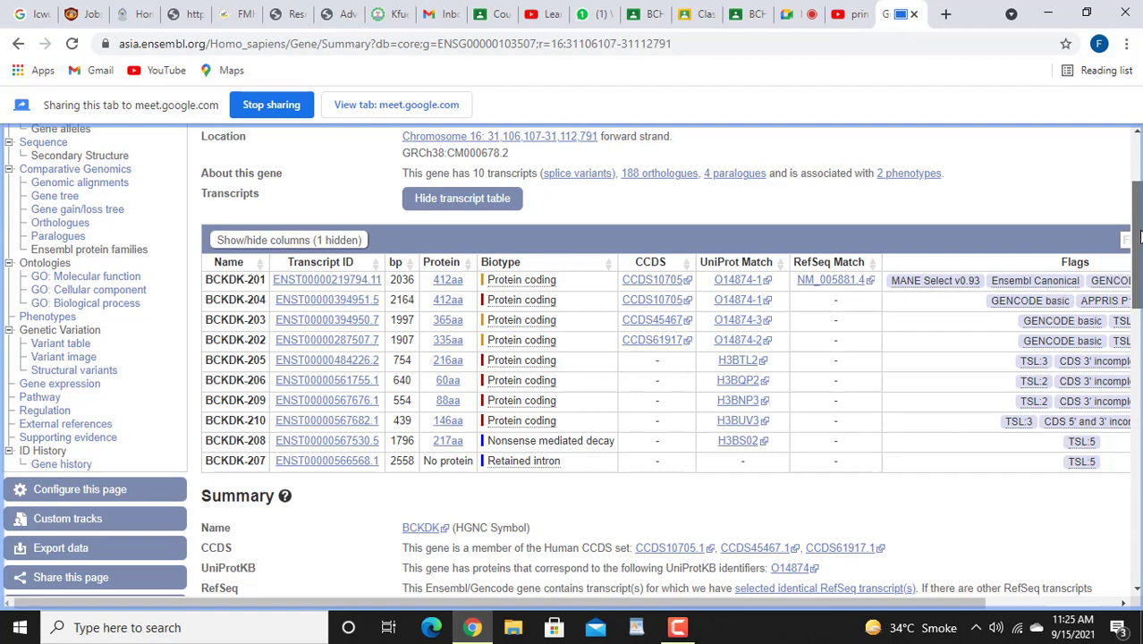
{"action": "left_click_drag", "start_coordinate": [1137, 235], "coordinate": [1138, 212]}
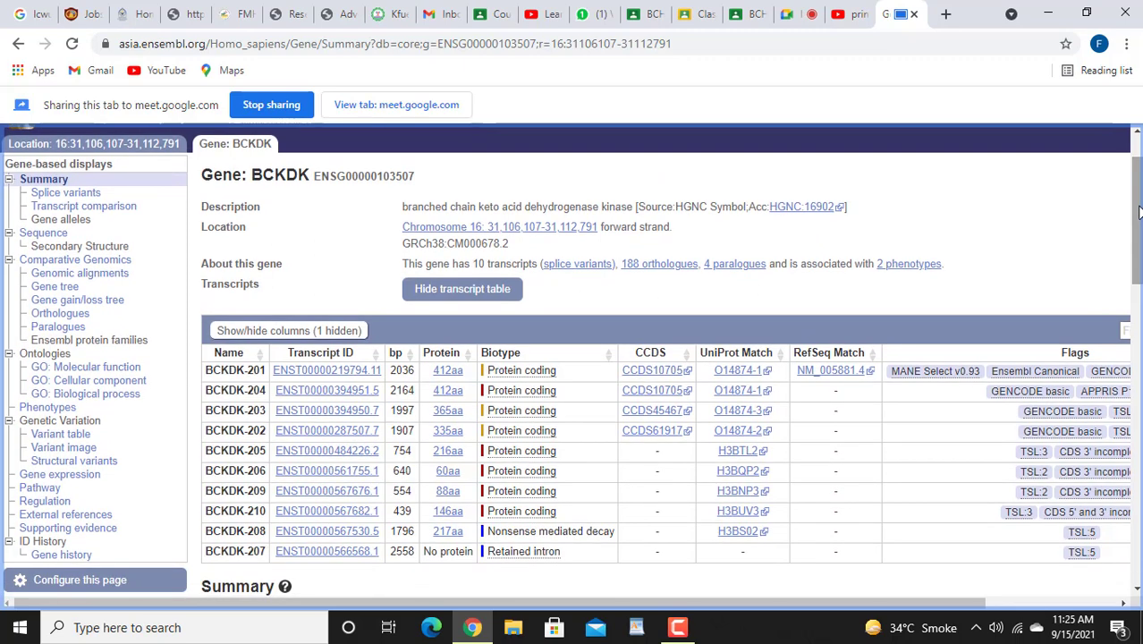
Step: View the Splice variants display of BCKDK and its Transcript comparison display
{"action": "left_click", "coordinate": [69, 195]}
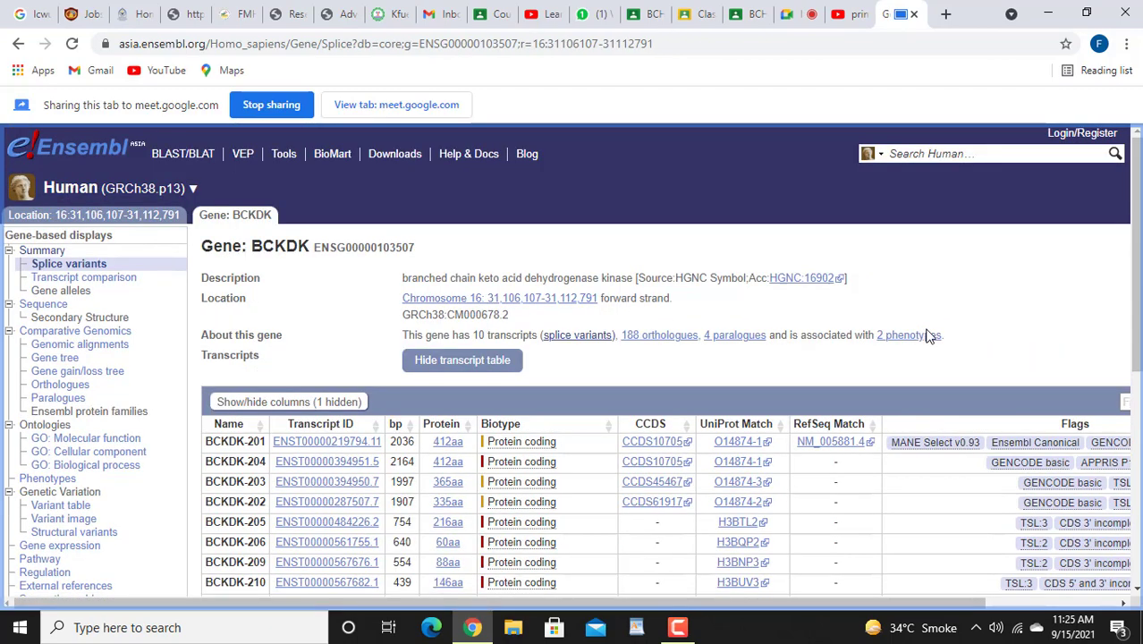
{"action": "left_click_drag", "start_coordinate": [1136, 208], "coordinate": [1127, 179]}
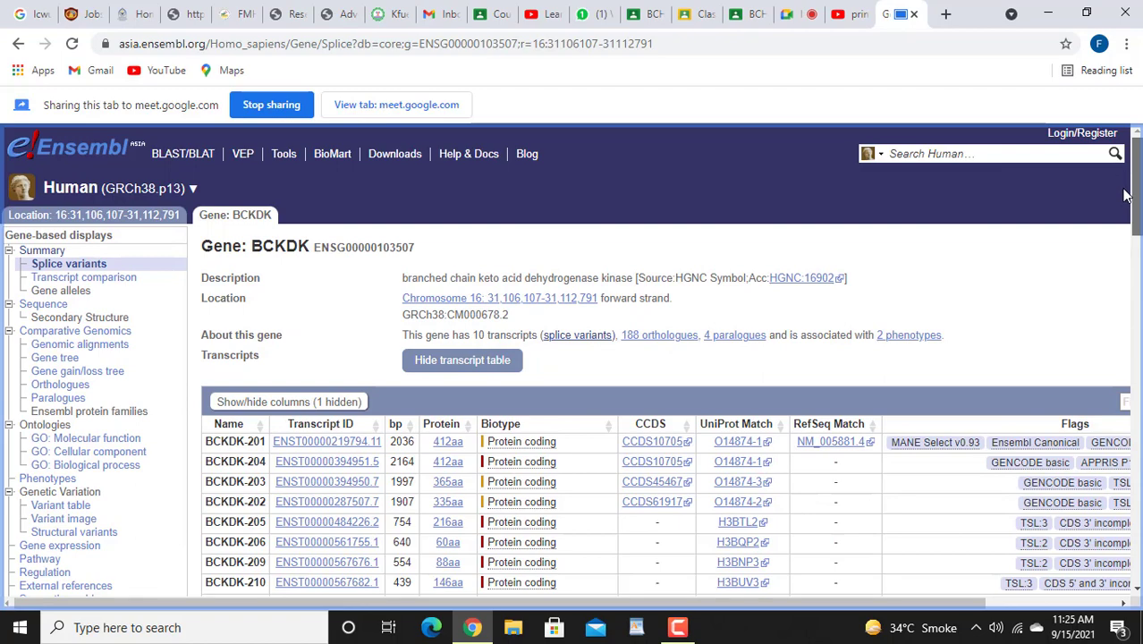
{"action": "scroll", "coordinate": [1127, 195], "scroll_direction": "down", "scroll_amount": 1}
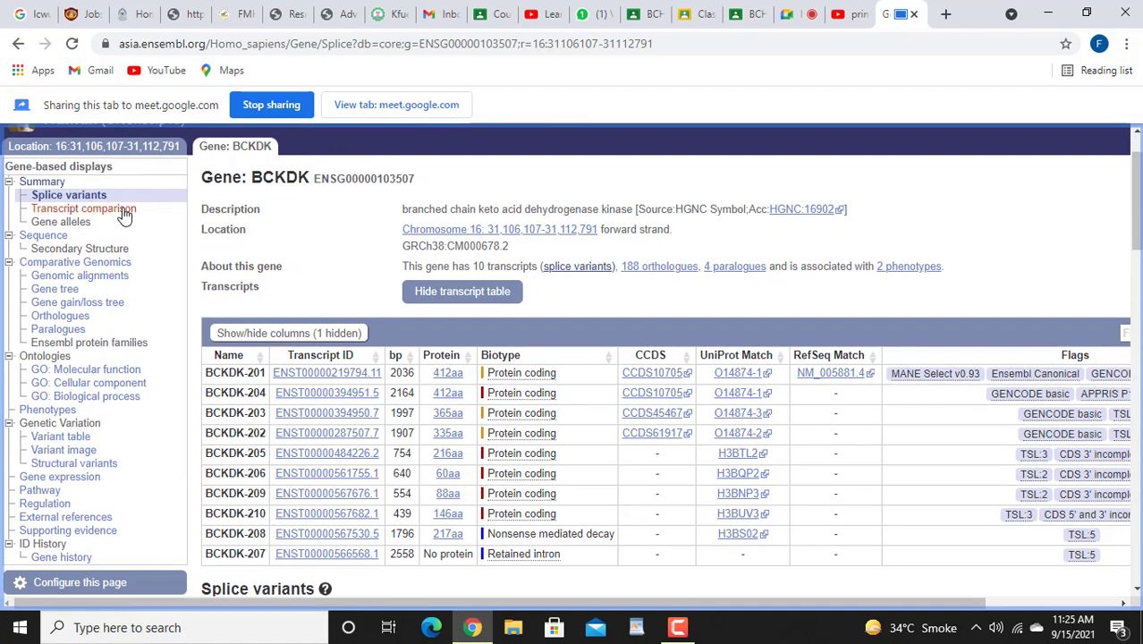
{"action": "left_click", "coordinate": [116, 211]}
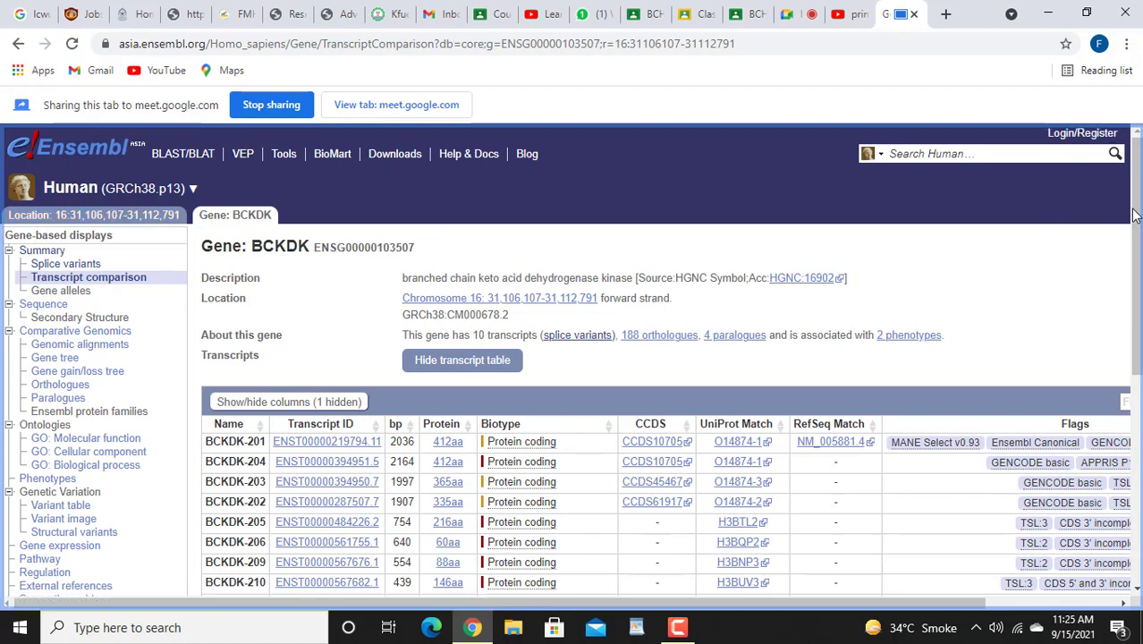
{"action": "mouse_move", "coordinate": [1137, 217]}
{"action": "left_mouse_down"}
{"action": "mouse_move", "coordinate": [1134, 443]}
{"action": "mouse_move", "coordinate": [1136, 218]}
{"action": "left_mouse_up"}
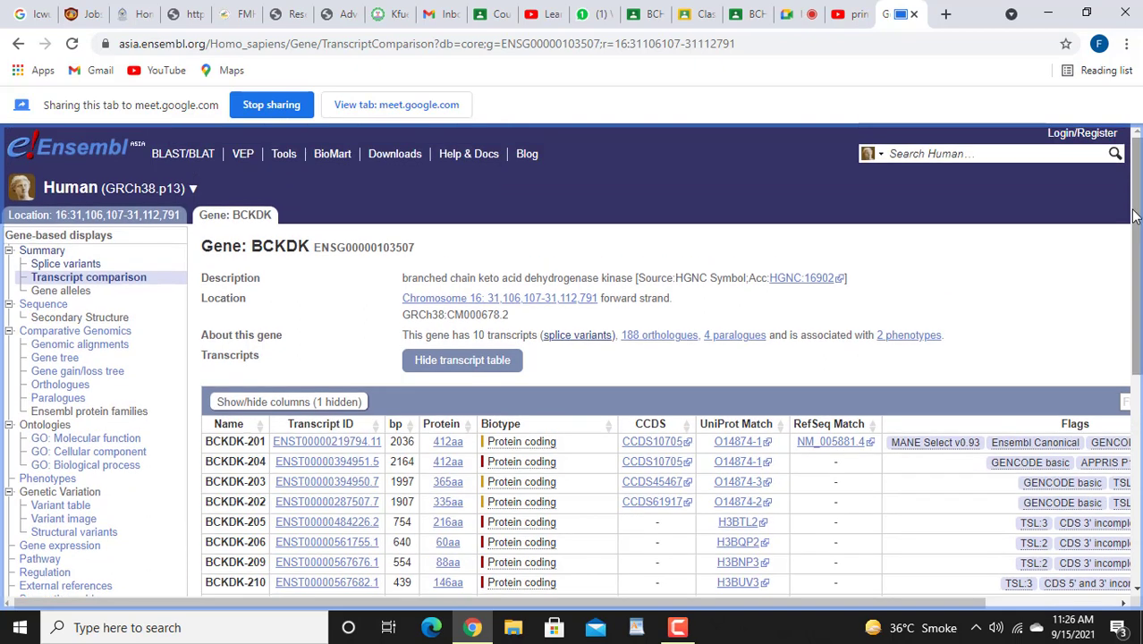
Step: Return to the BCKDK gene summary and open transcript BCKDK-201 (ENST00000219794.11) in a new browser tab
{"action": "left_click", "coordinate": [48, 255]}
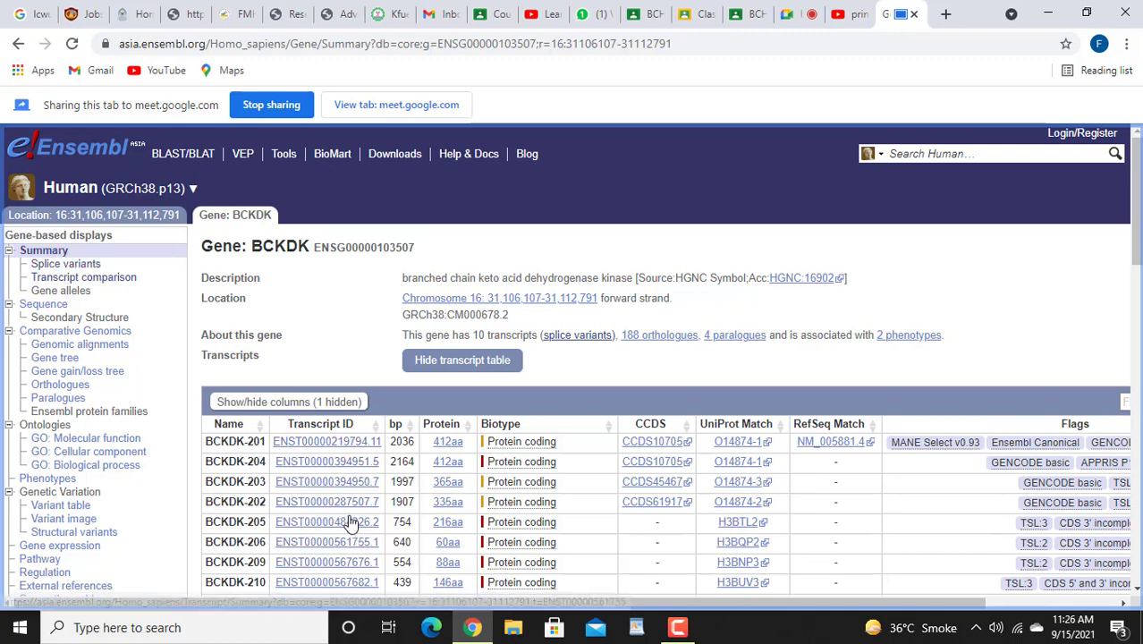
{"action": "right_click", "coordinate": [342, 447]}
{"action": "key", "text": "Escape"}
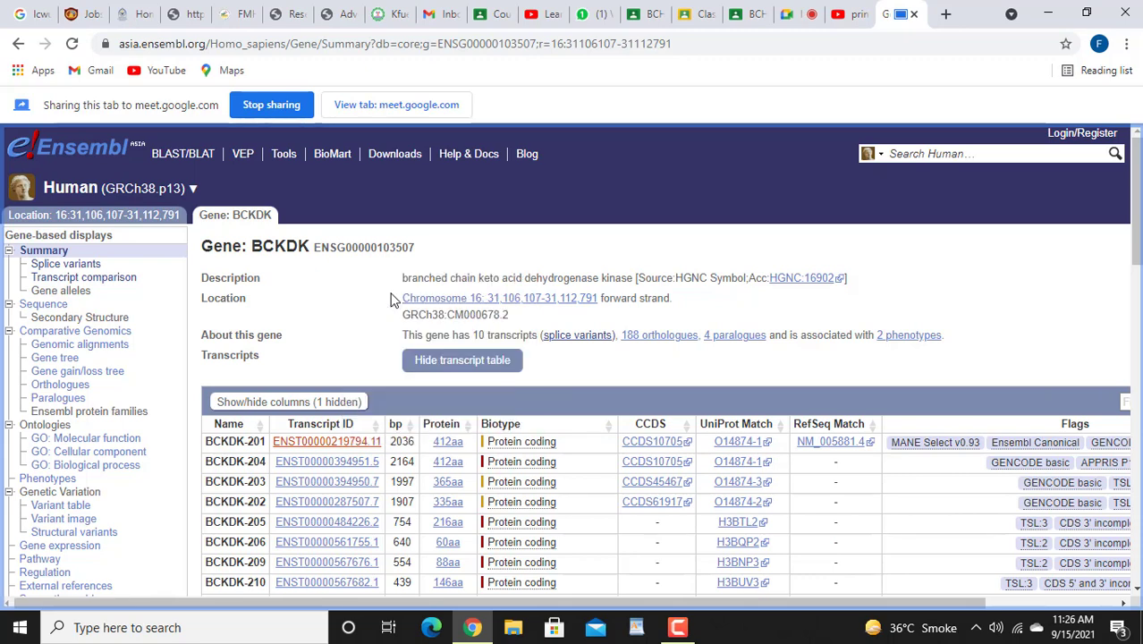
{"action": "left_click", "coordinate": [897, 25]}
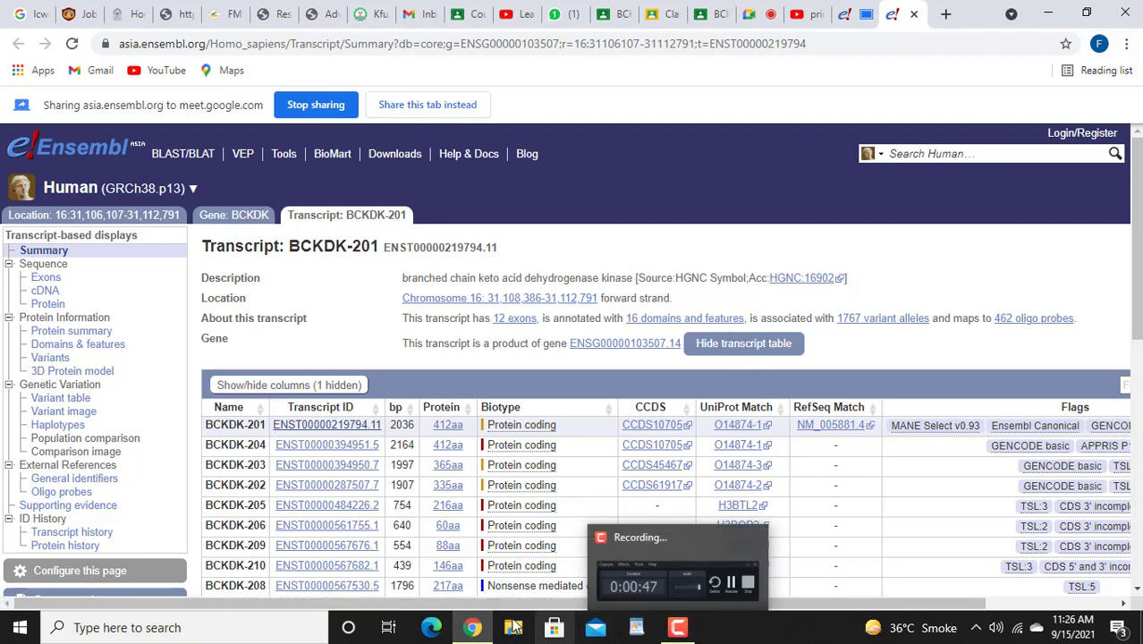
Step: Restore the browser window showing the BCKDK-201 transcript and switch to the Google Meet call
{"action": "mouse_move", "coordinate": [483, 629]}
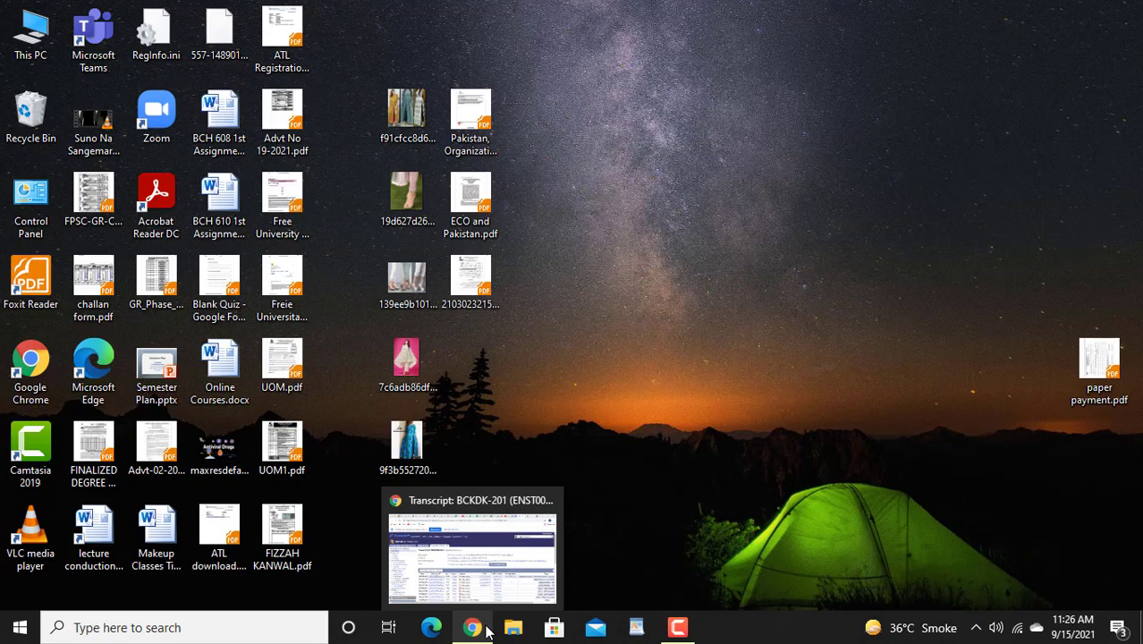
{"action": "left_click", "coordinate": [498, 579]}
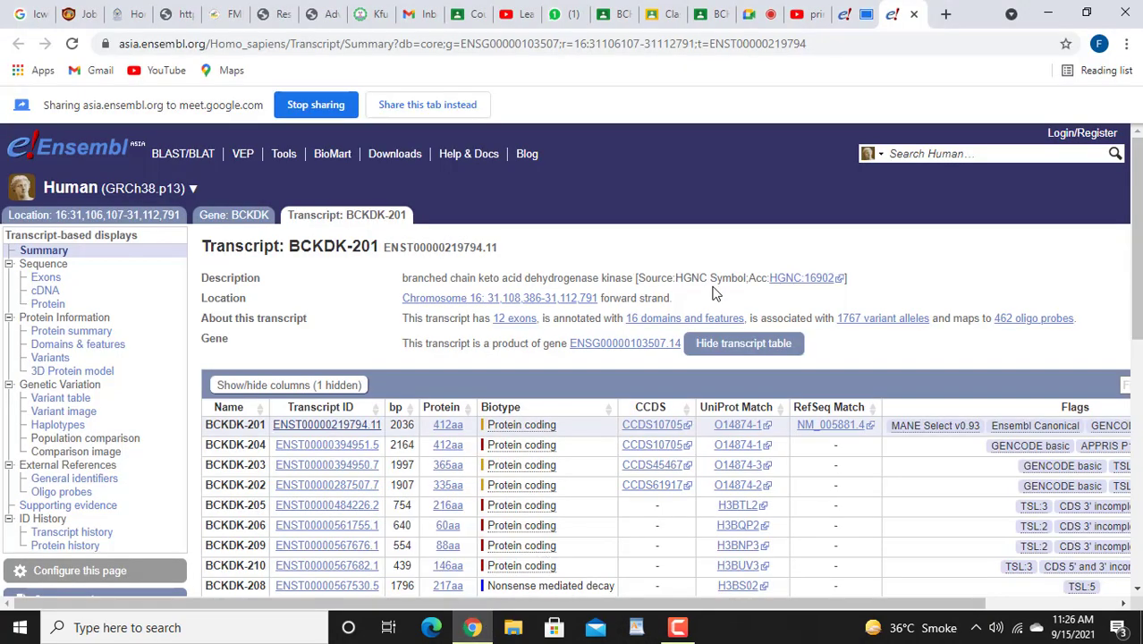
{"action": "left_click", "coordinate": [758, 18]}
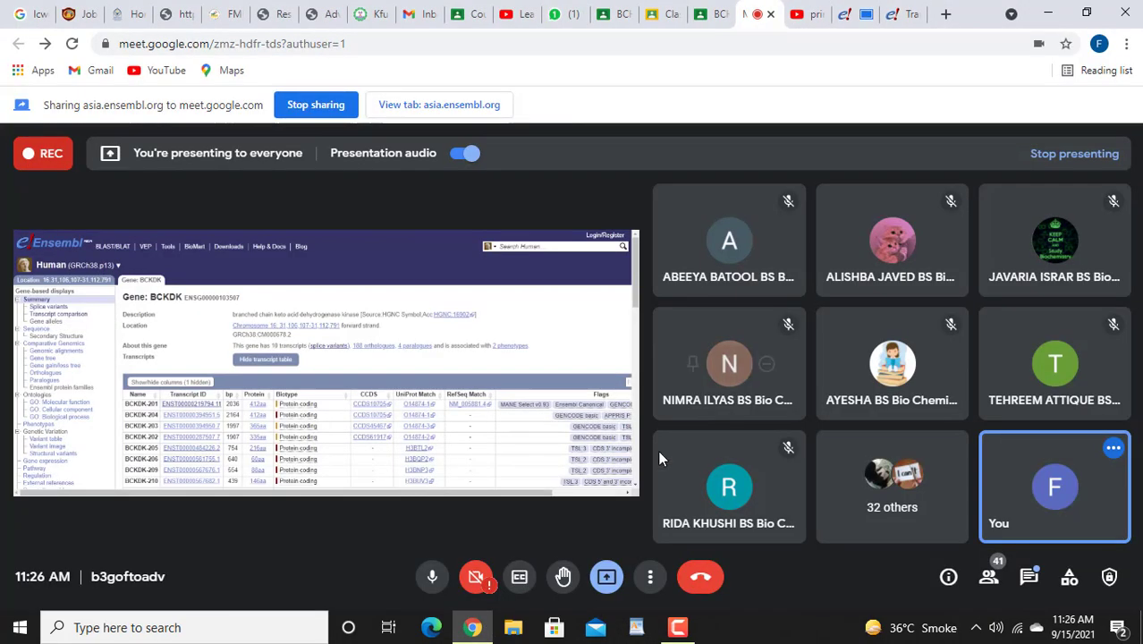
Step: Stop presenting the Ensembl tab in the Meet call and present the entire screen instead
{"action": "left_click", "coordinate": [606, 579]}
{"action": "left_click", "coordinate": [613, 526]}
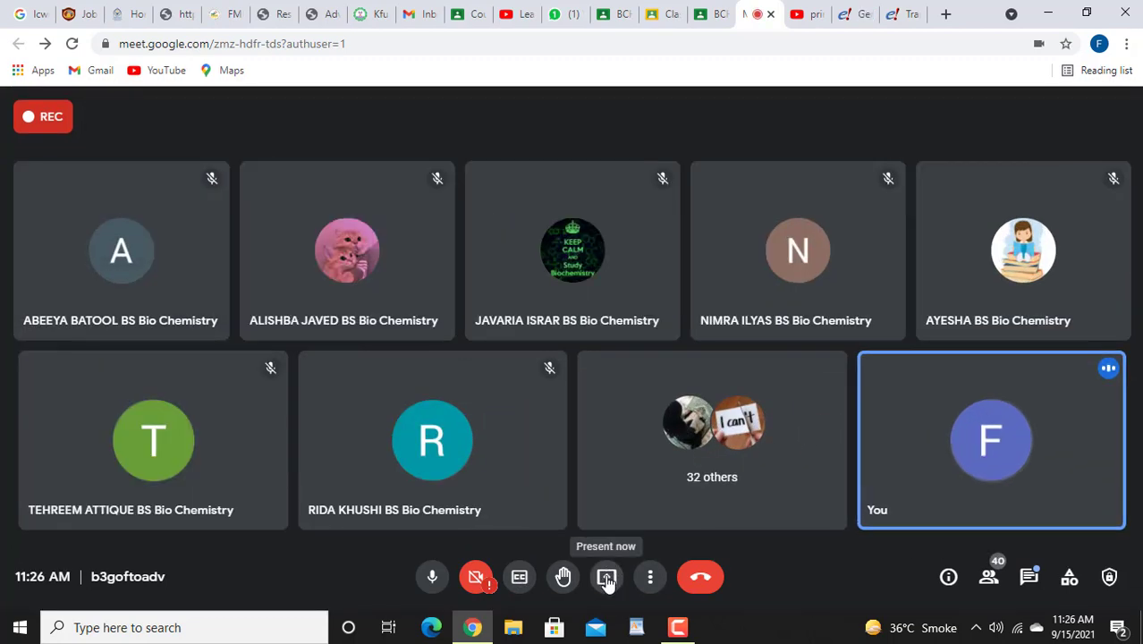
{"action": "left_click", "coordinate": [606, 577]}
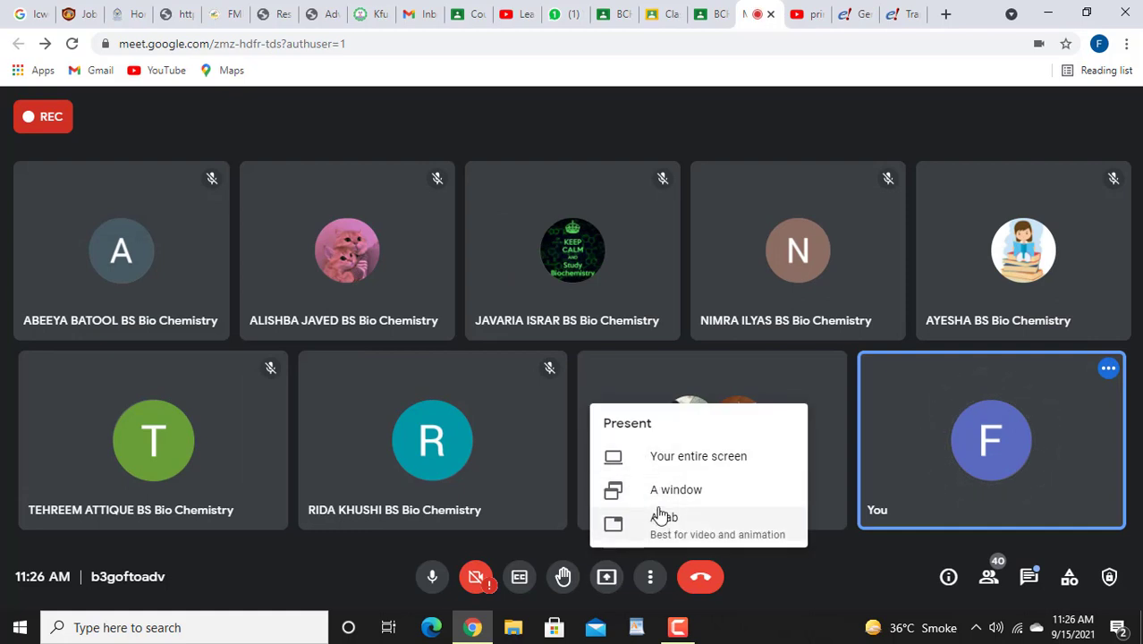
{"action": "left_click", "coordinate": [657, 463]}
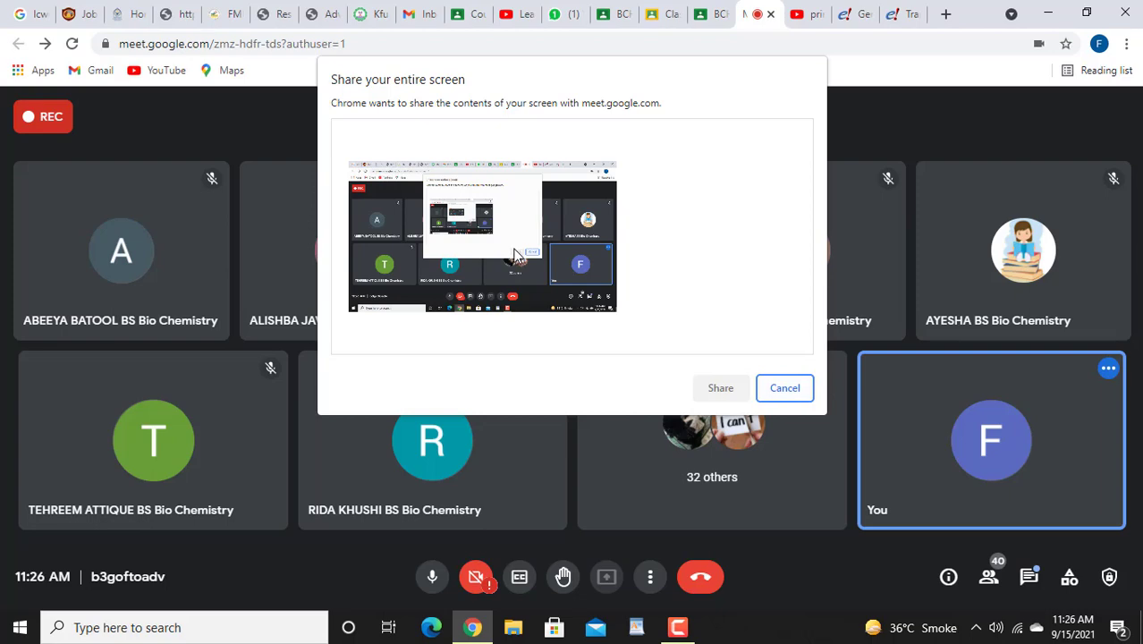
{"action": "left_click", "coordinate": [515, 257]}
{"action": "left_click", "coordinate": [721, 387]}
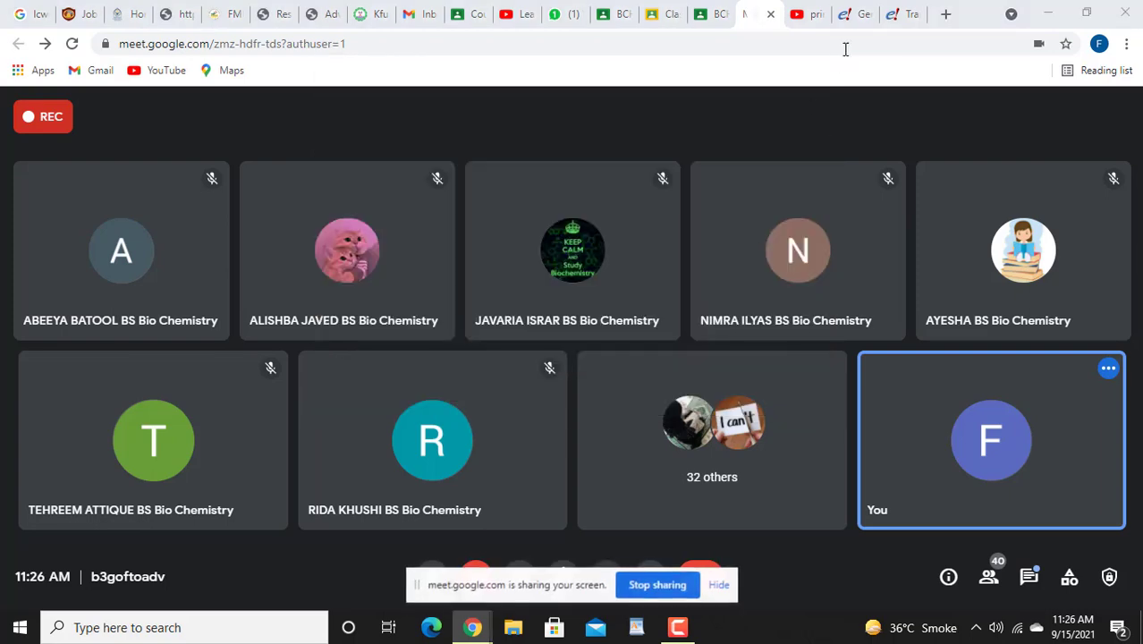
Step: View the BCKDK-201 transcript page, then the BCKDK gene page with its Transcript comparison display
{"action": "left_click", "coordinate": [898, 18]}
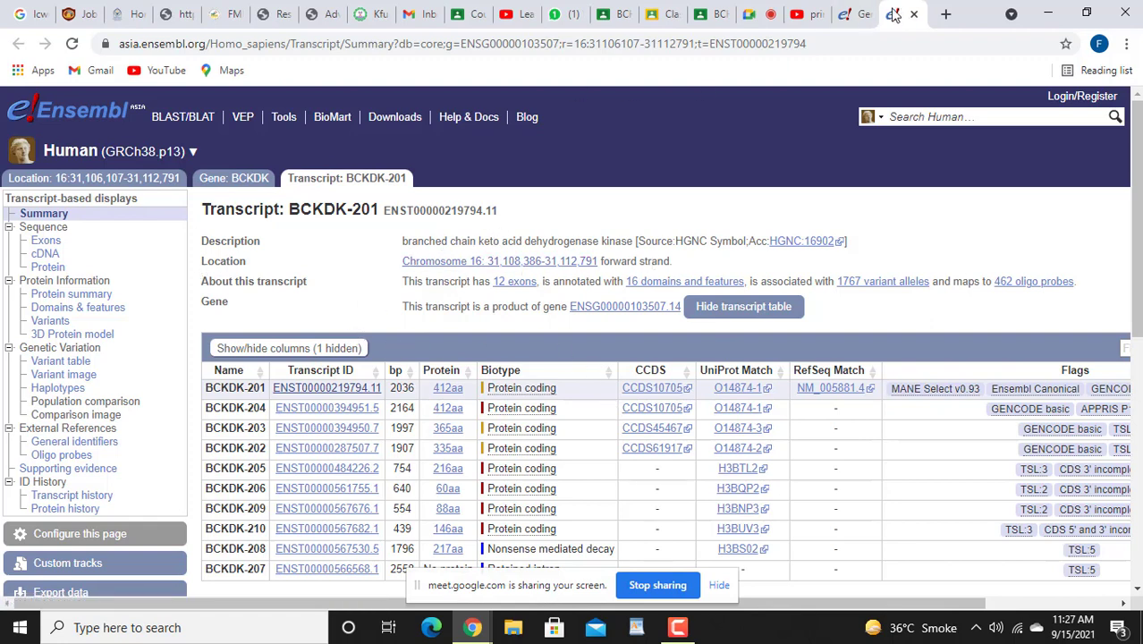
{"action": "left_click", "coordinate": [847, 18]}
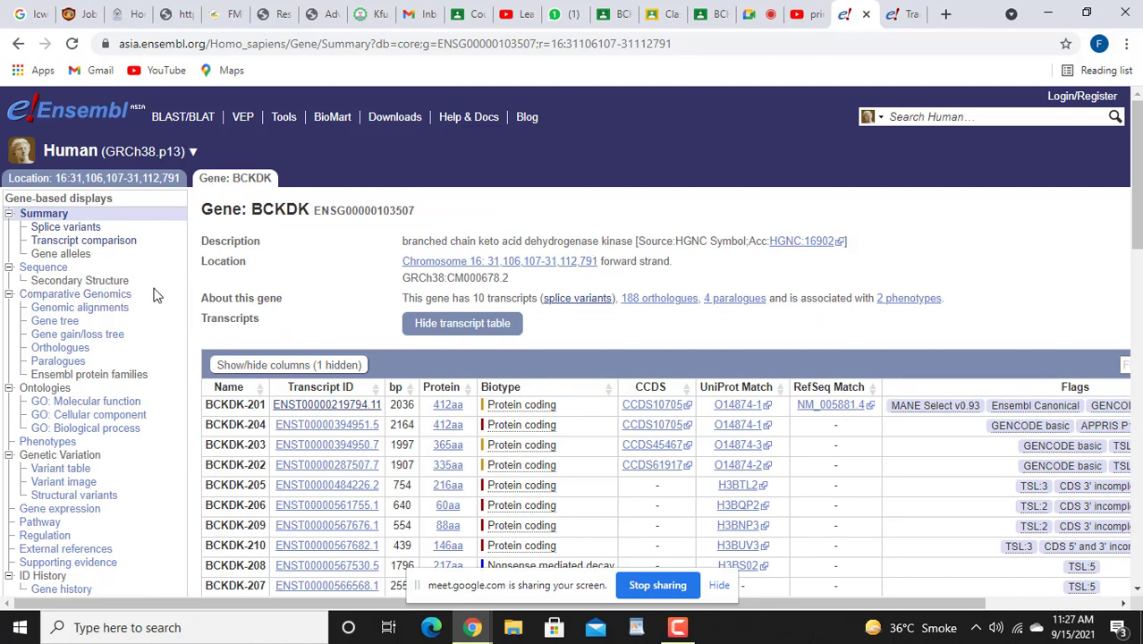
{"action": "left_click", "coordinate": [96, 244]}
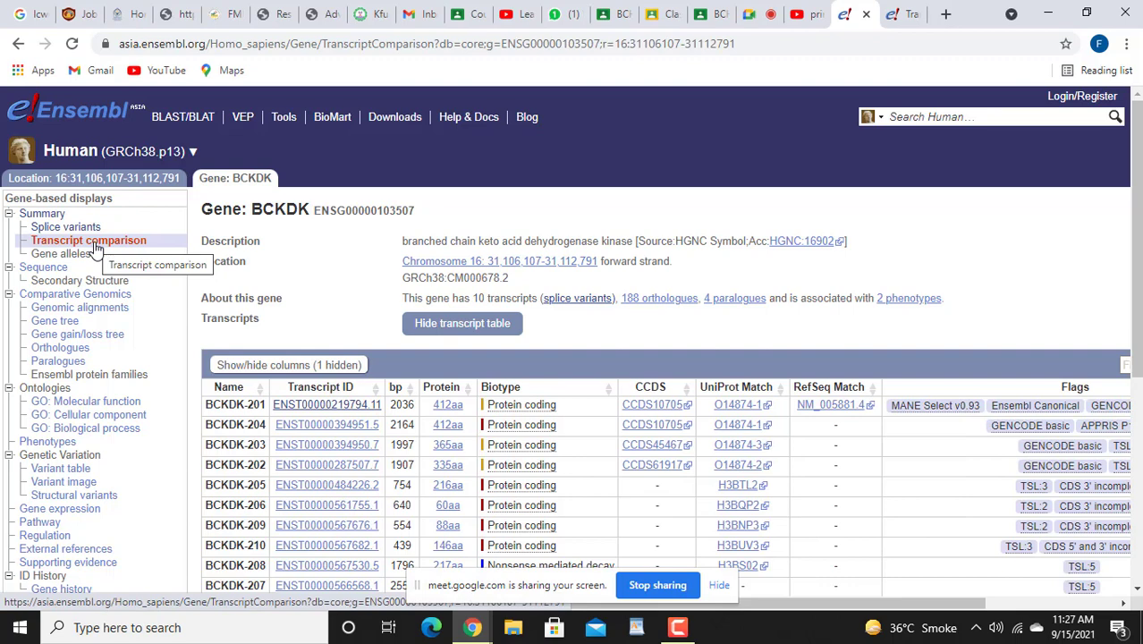
Step: Open the BCKDK Sequence display and select the entire marked-up sequence, including its chromosome header line, for copying
{"action": "left_click", "coordinate": [47, 270]}
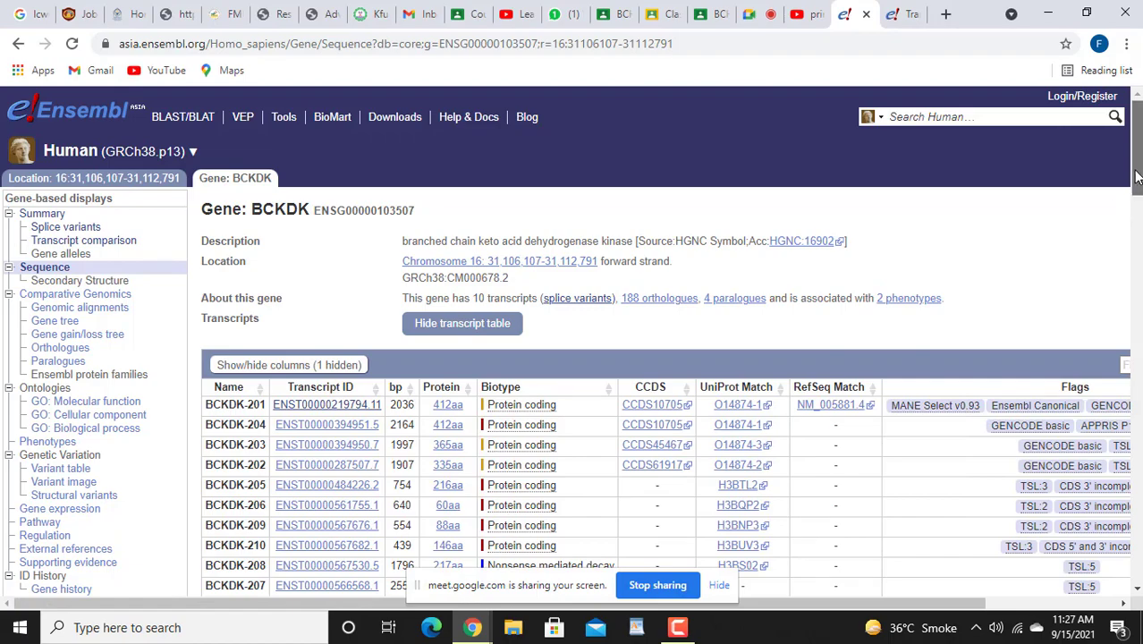
{"action": "left_click_drag", "start_coordinate": [1138, 177], "coordinate": [1139, 134]}
{"action": "left_click_drag", "start_coordinate": [1139, 176], "coordinate": [1135, 280]}
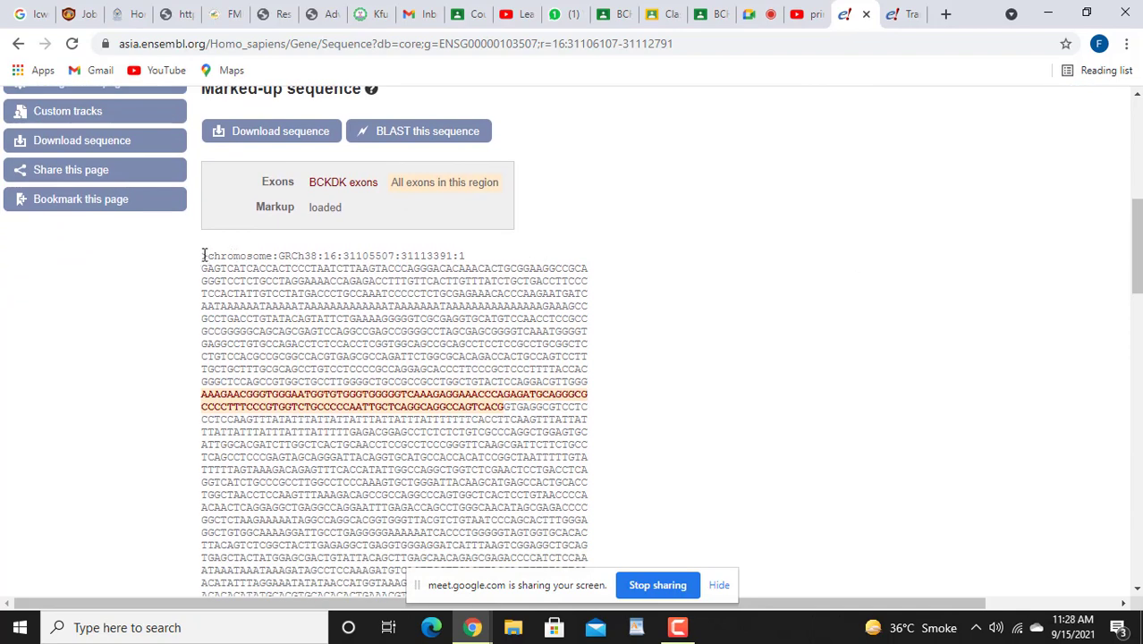
{"action": "left_click_drag", "start_coordinate": [203, 256], "coordinate": [363, 361]}
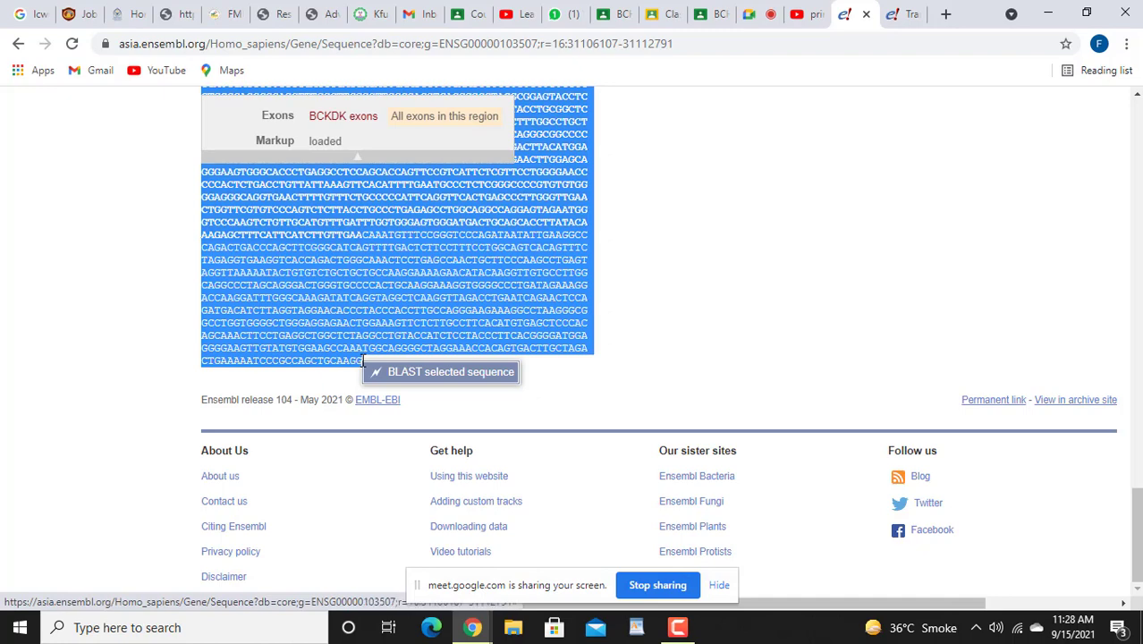
Step: Open Microsoft Word with a blank document, dismiss the document recovery and activation notices, and hide the screen-sharing bar
{"action": "left_click", "coordinate": [286, 628]}
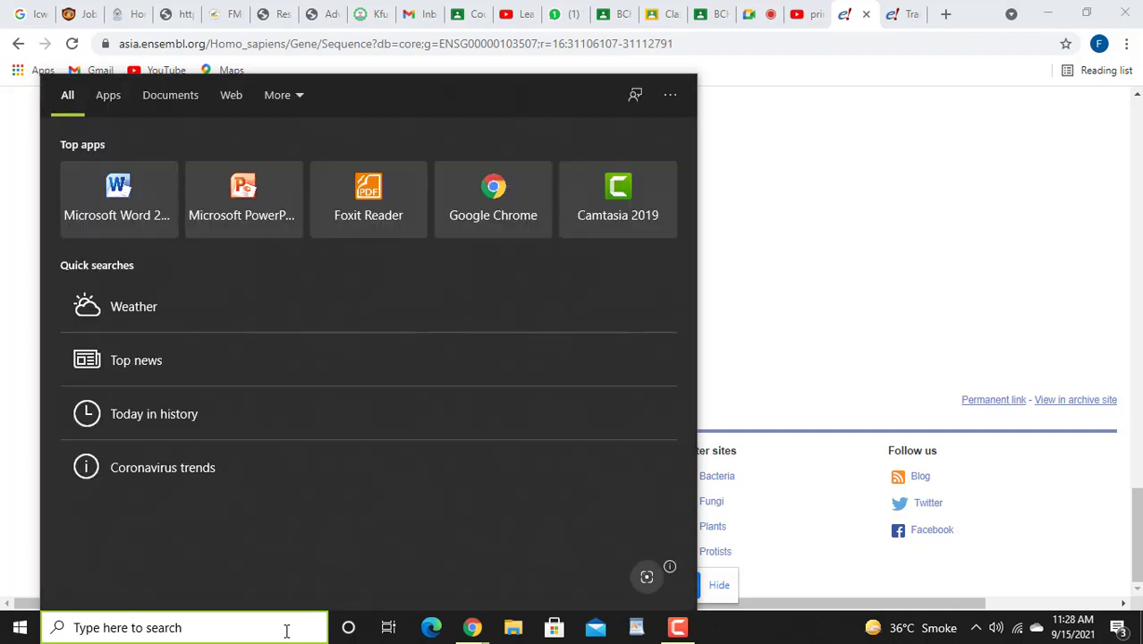
{"action": "left_click", "coordinate": [126, 196]}
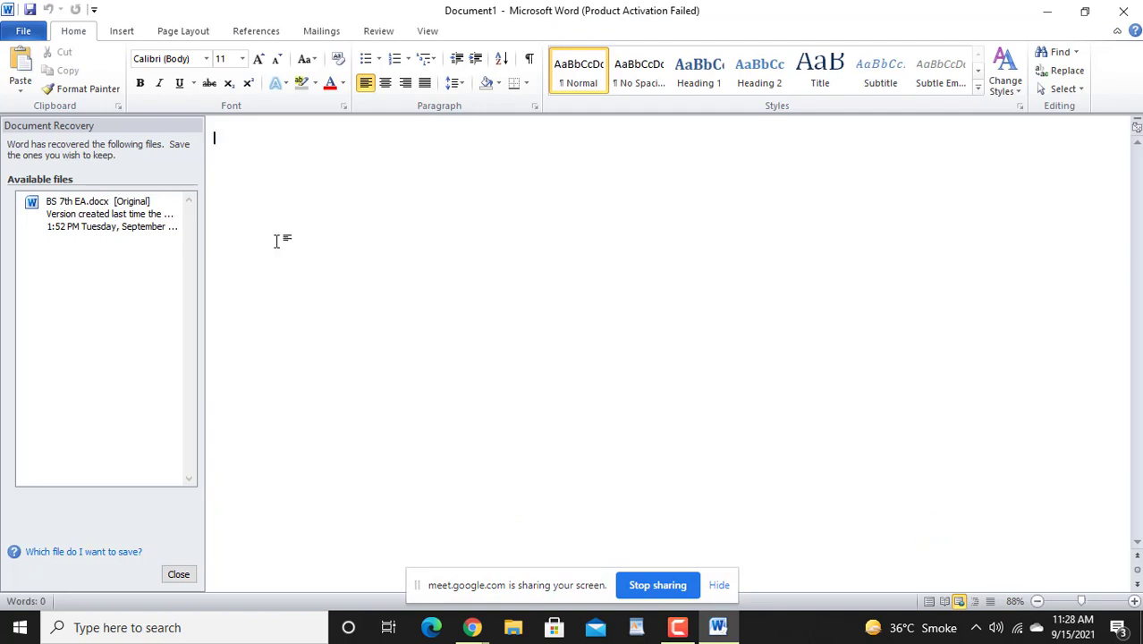
{"action": "left_click", "coordinate": [184, 577]}
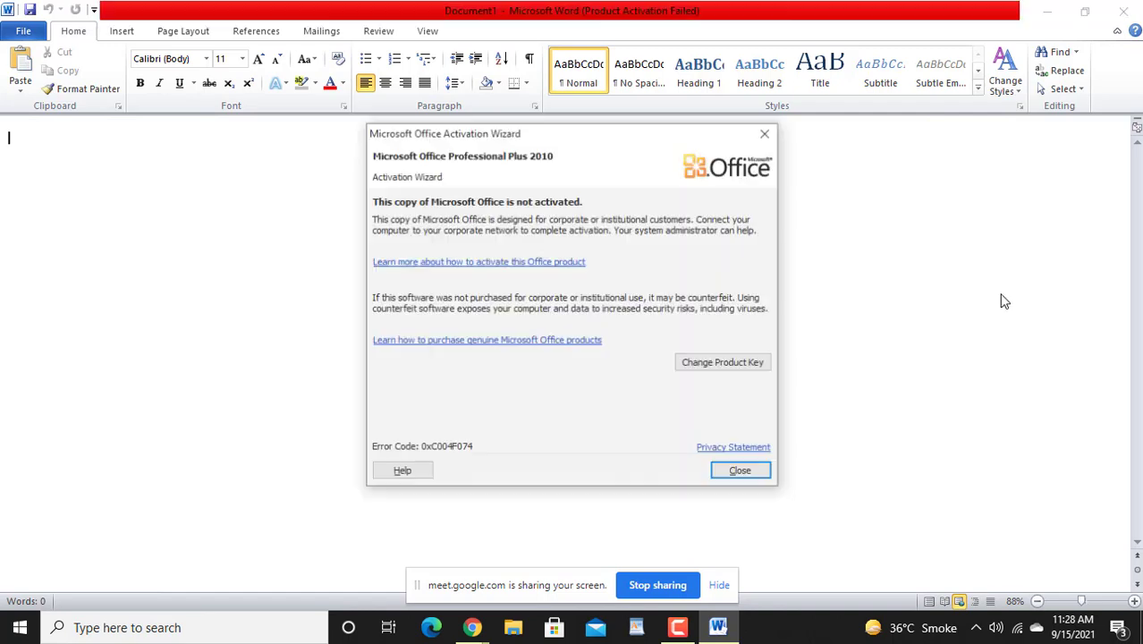
{"action": "left_click", "coordinate": [764, 474]}
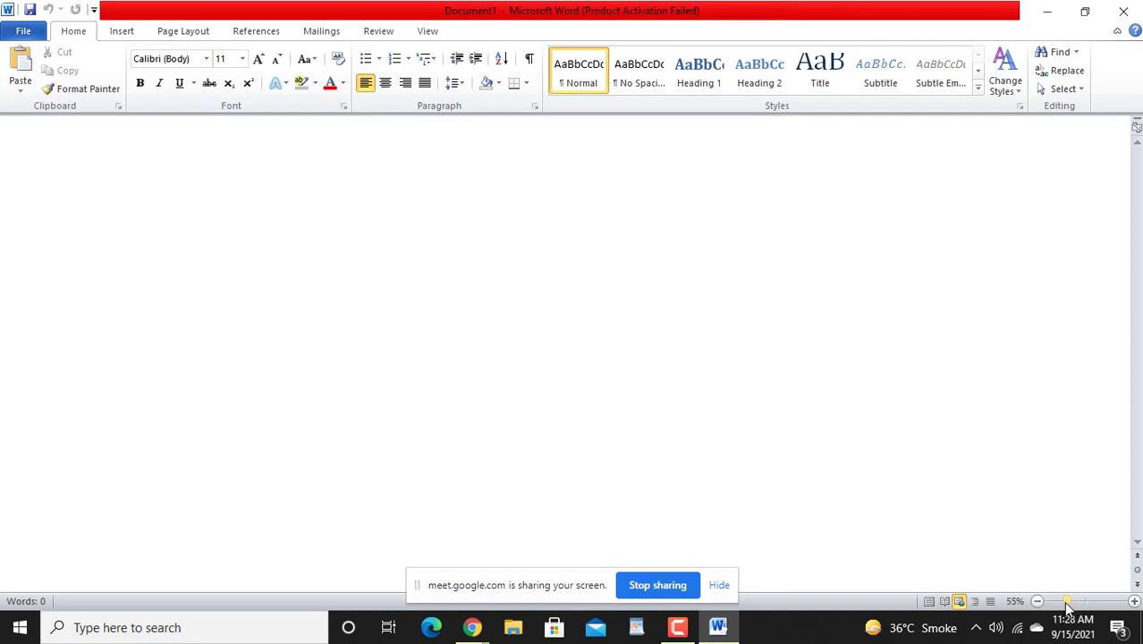
{"action": "left_click", "coordinate": [719, 587]}
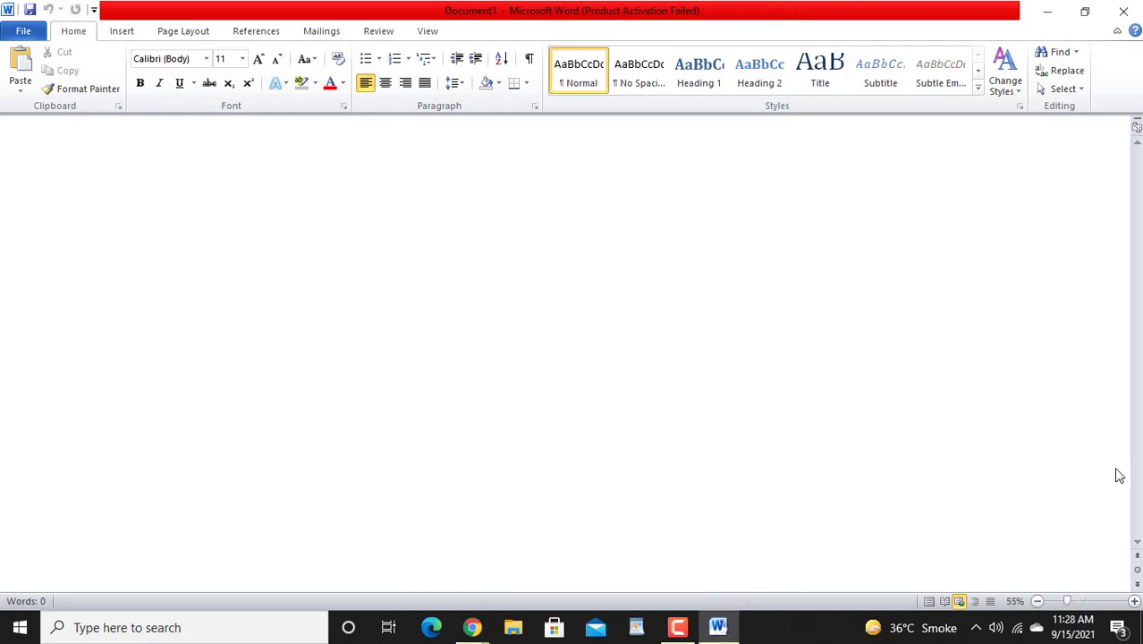
Step: Zoom the blank document out to 35% and set right-aligned text in Times New Roman, size 12
{"action": "left_click", "coordinate": [1056, 601]}
{"action": "key", "text": "ctrl+r"}
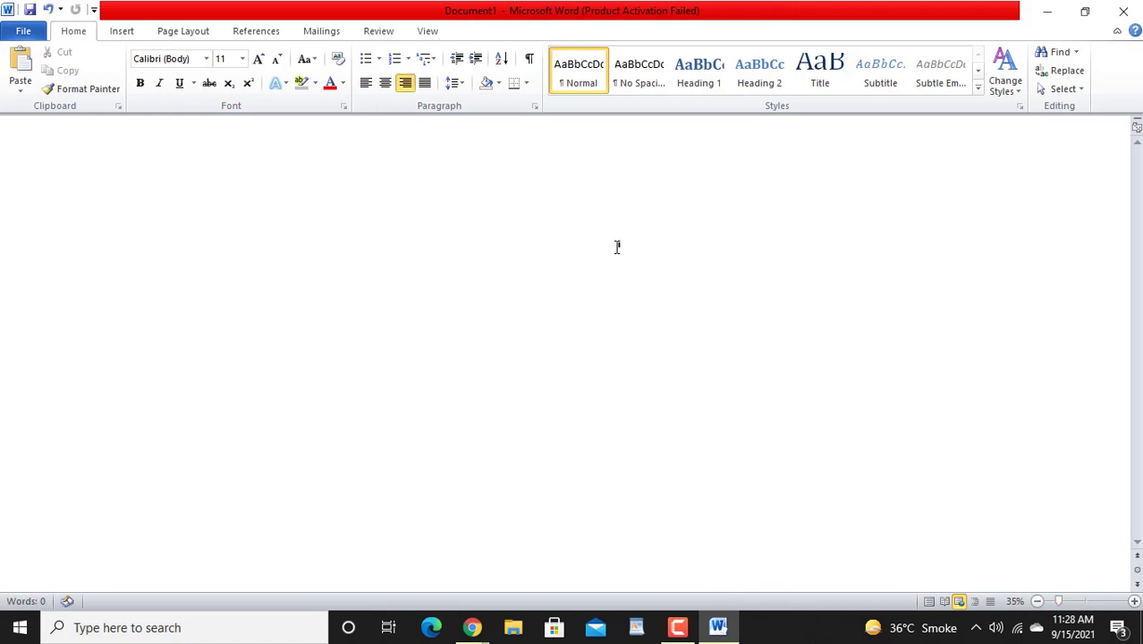
{"action": "left_click", "coordinate": [243, 60]}
{"action": "left_click", "coordinate": [225, 135]}
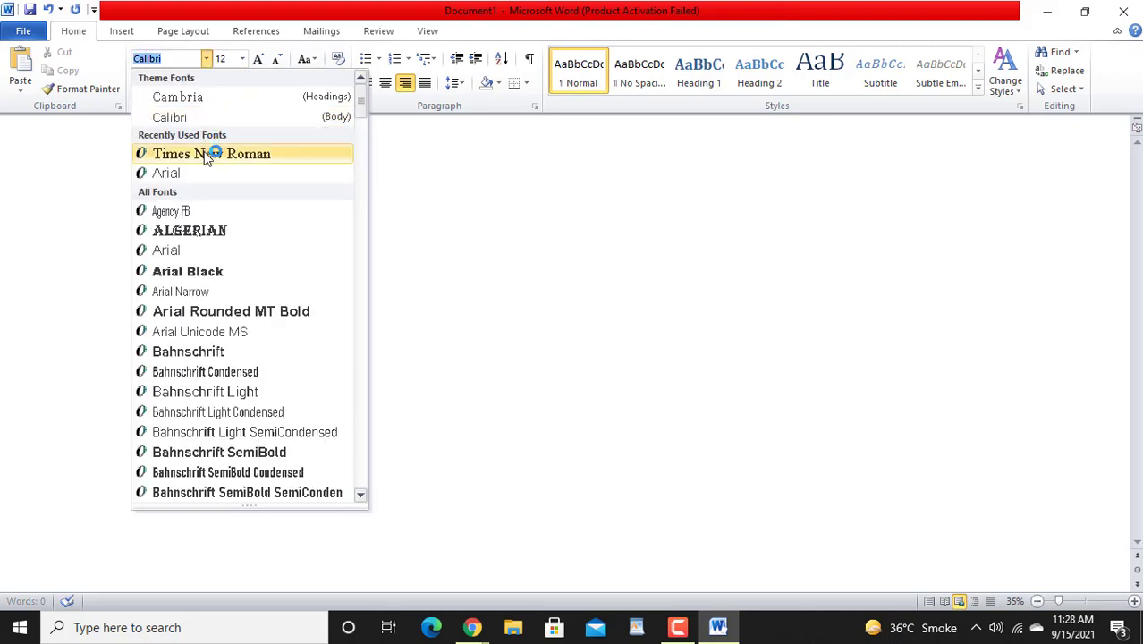
{"action": "left_click", "coordinate": [204, 155]}
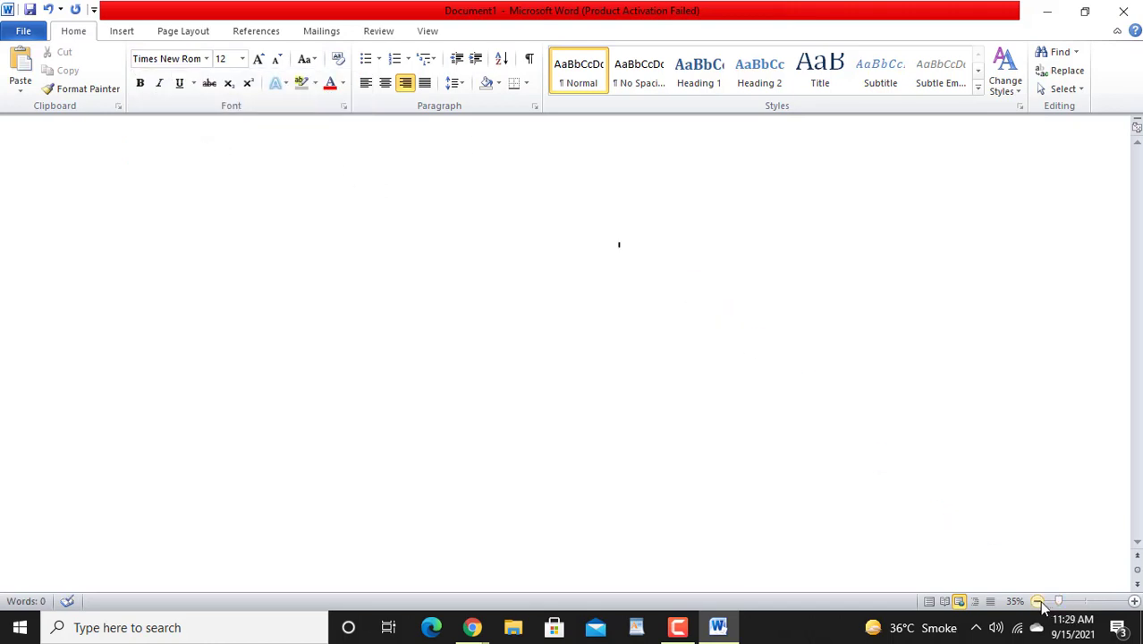
Step: Switch the document to Print Layout and paste the copied BCKDK sequence at the start of the page
{"action": "left_click", "coordinate": [931, 602]}
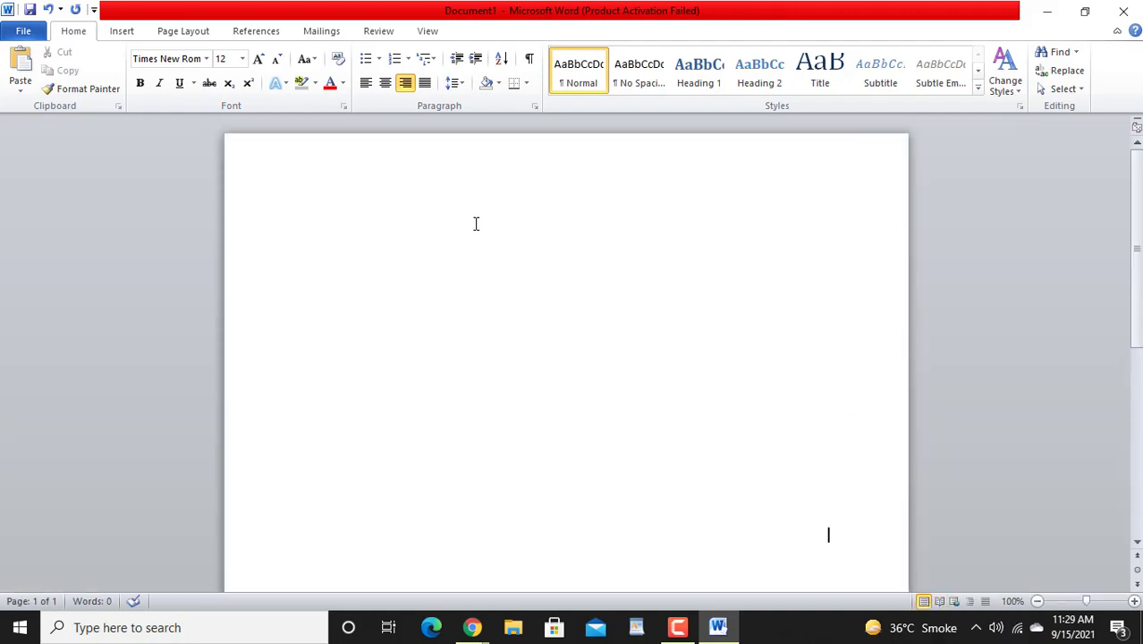
{"action": "left_click", "coordinate": [313, 197]}
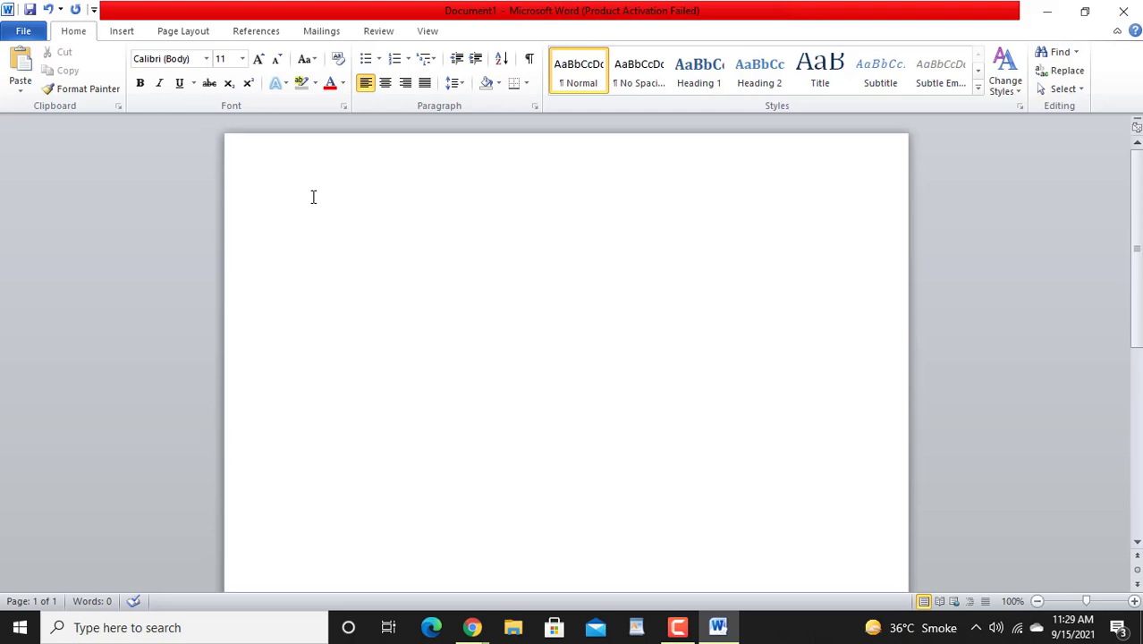
{"action": "key", "text": "ctrl+v"}
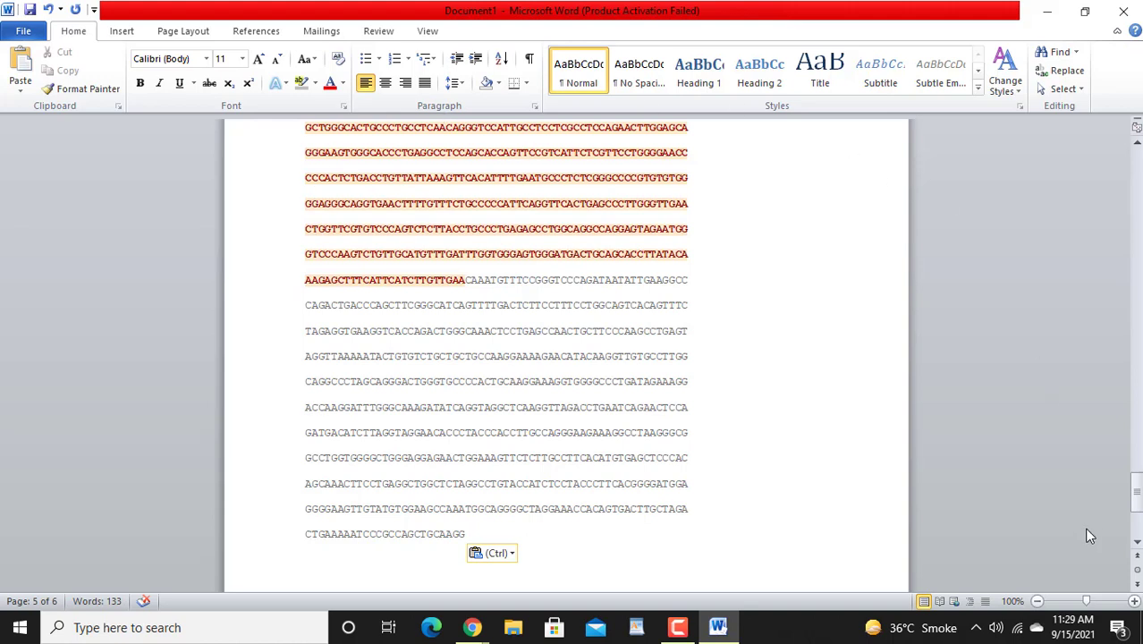
Step: Delete the empty page at the end of the pasted sequence and return to the document's beginning
{"action": "mouse_move", "coordinate": [1139, 501]}
{"action": "left_mouse_down"}
{"action": "mouse_move", "coordinate": [1138, 527]}
{"action": "mouse_move", "coordinate": [1140, 458]}
{"action": "mouse_move", "coordinate": [1140, 483]}
{"action": "left_mouse_up"}
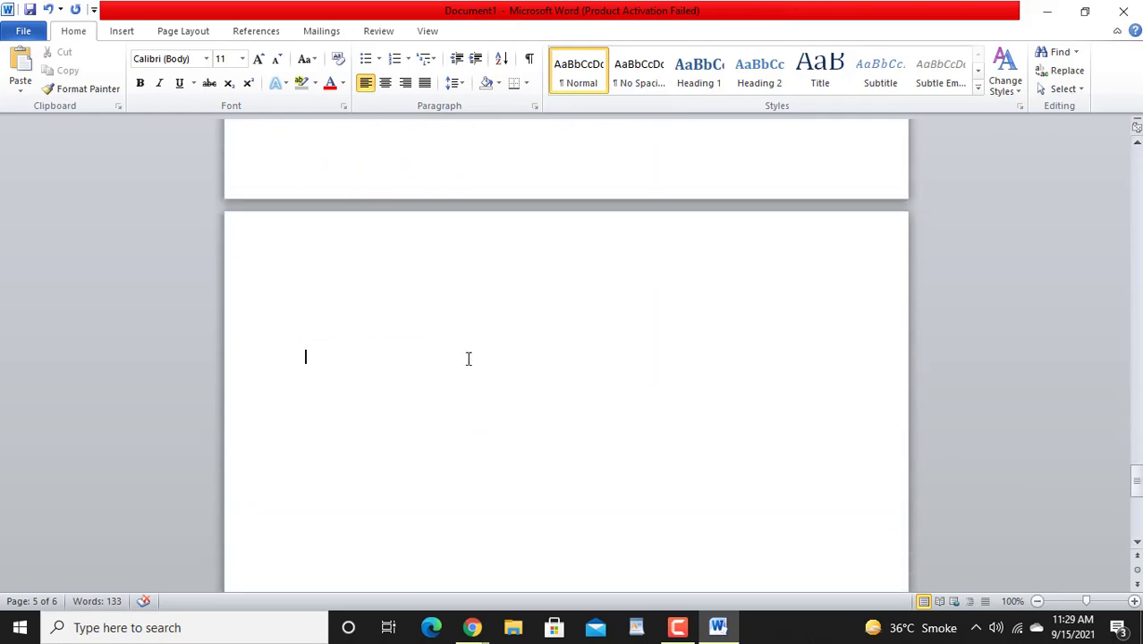
{"action": "scroll", "coordinate": [468, 358], "scroll_direction": "up", "scroll_amount": 2}
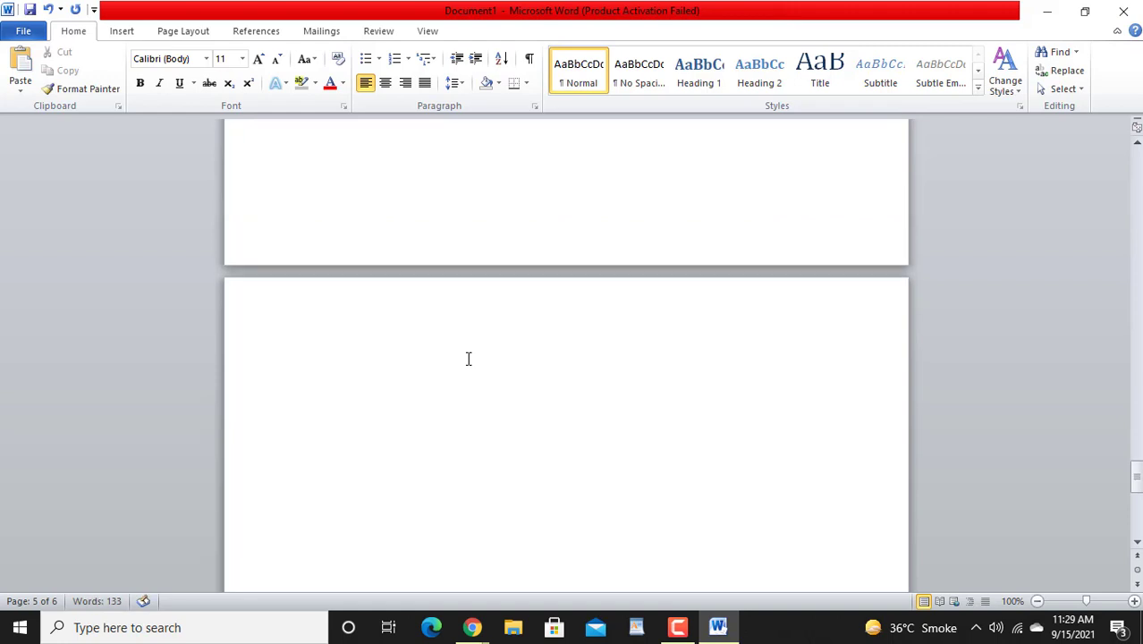
{"action": "key", "text": "BackSpace"}
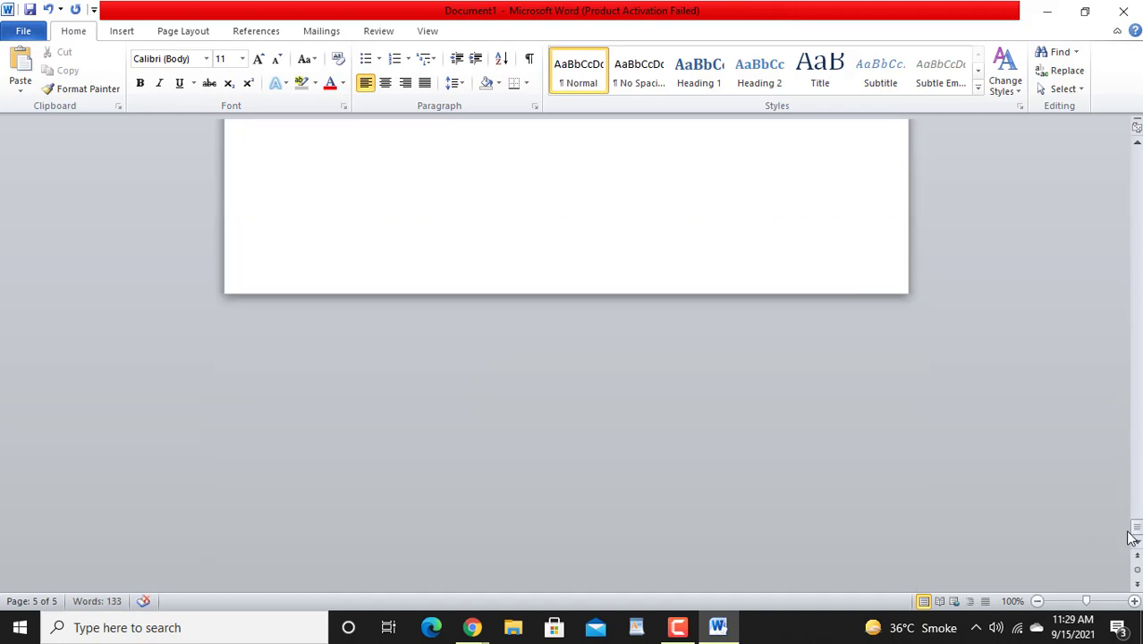
{"action": "left_click_drag", "start_coordinate": [1139, 531], "coordinate": [1137, 172]}
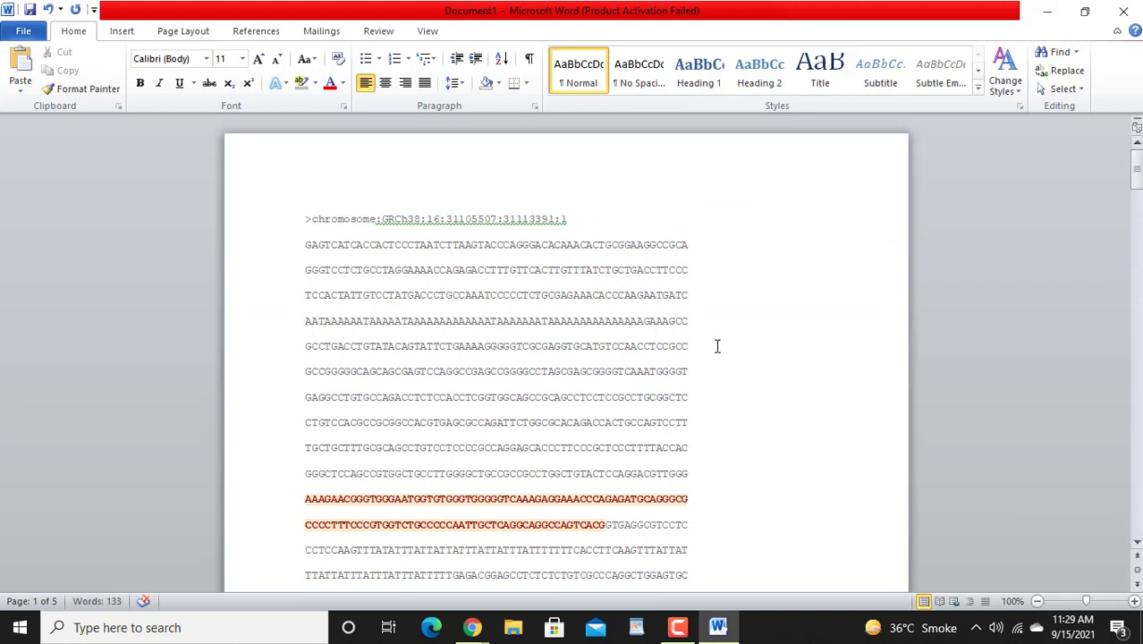
Step: Switch to the Ensembl page in Chrome, clear the sequence selection and review the start of the marked-up sequence
{"action": "mouse_move", "coordinate": [474, 629]}
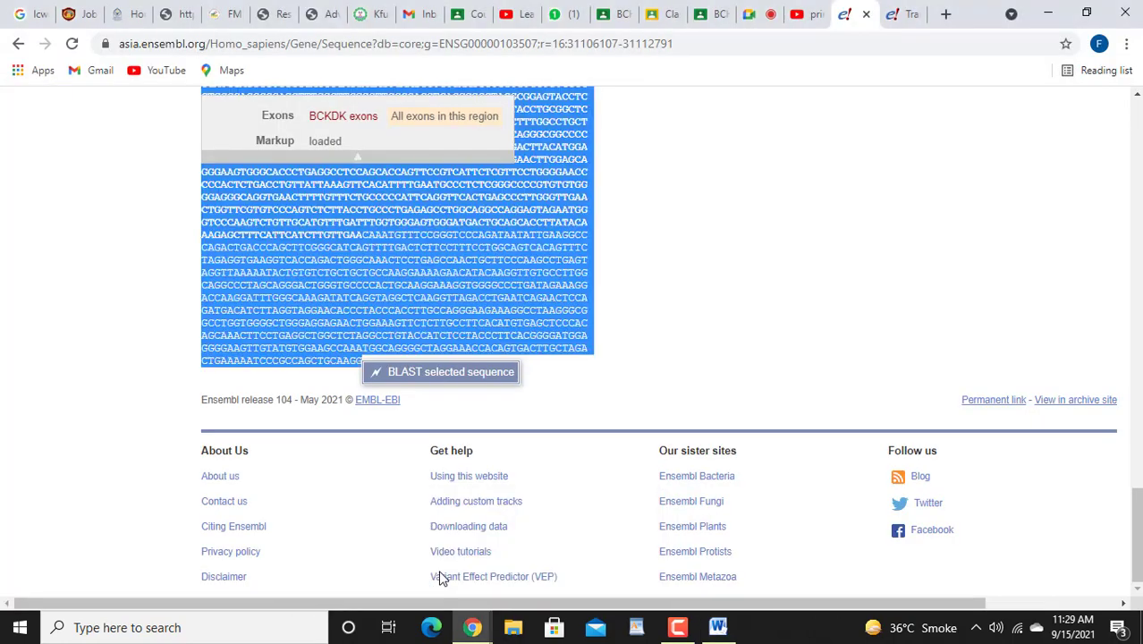
{"action": "left_click", "coordinate": [438, 573]}
{"action": "left_click", "coordinate": [986, 363]}
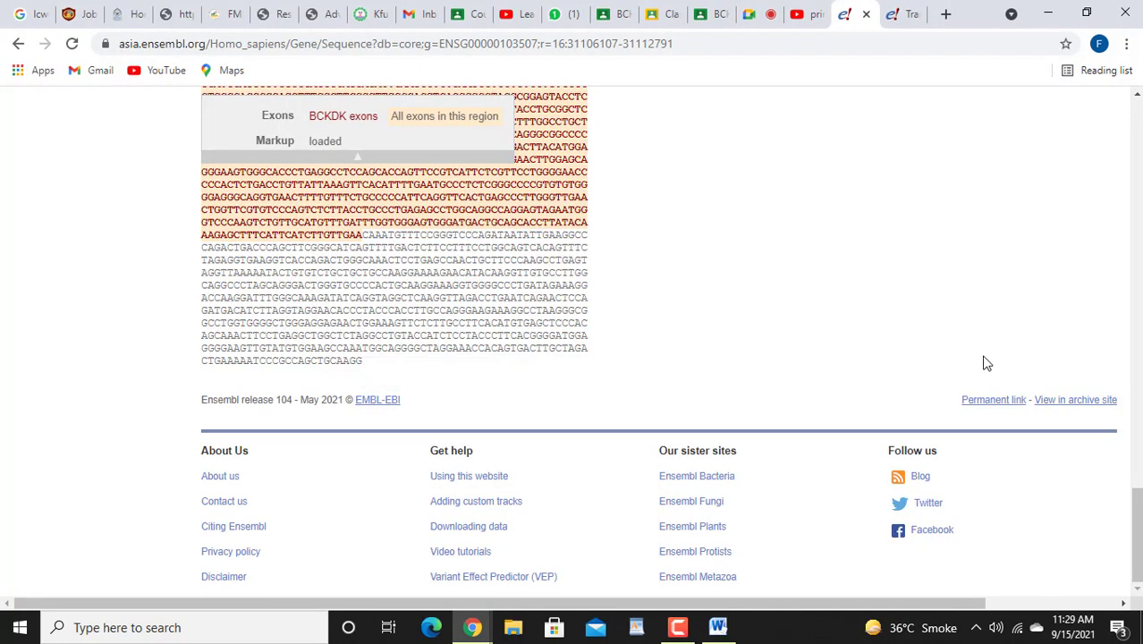
{"action": "left_click_drag", "start_coordinate": [1137, 569], "coordinate": [1139, 161]}
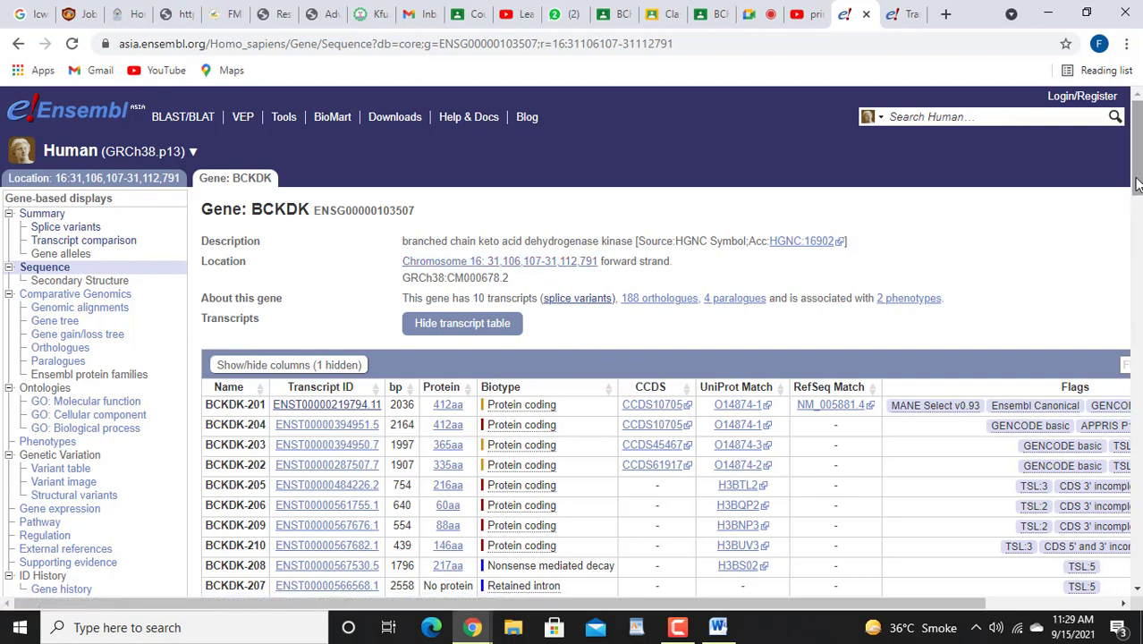
{"action": "left_click_drag", "start_coordinate": [1131, 202], "coordinate": [1139, 284]}
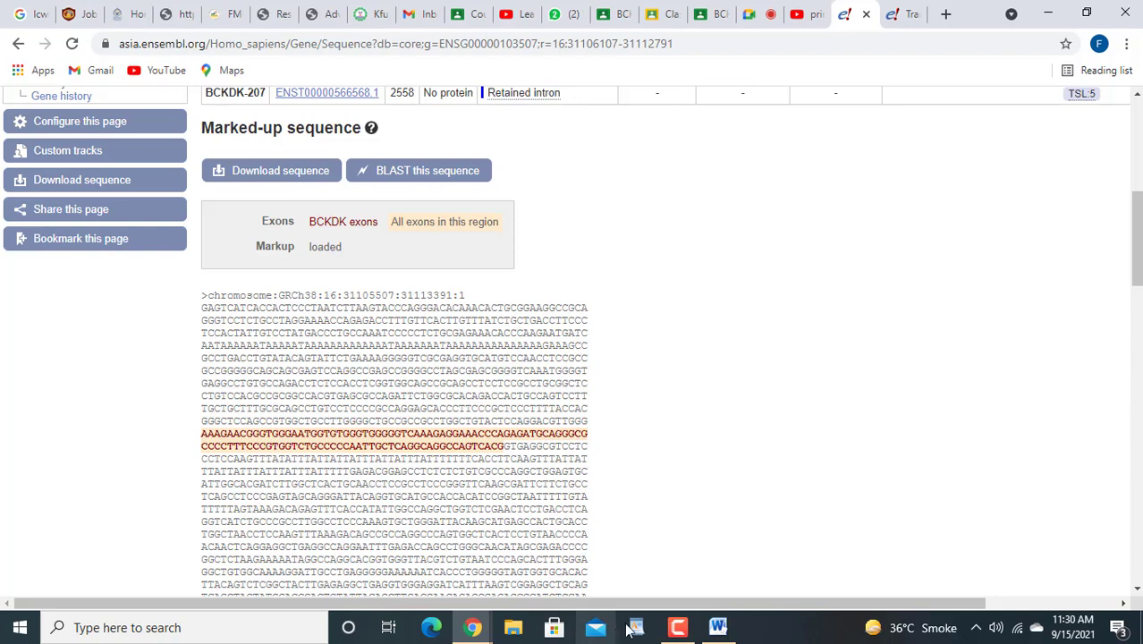
Step: Switch to the Word document and examine the highlighted exon on the first page of the pasted sequence
{"action": "left_click", "coordinate": [717, 630]}
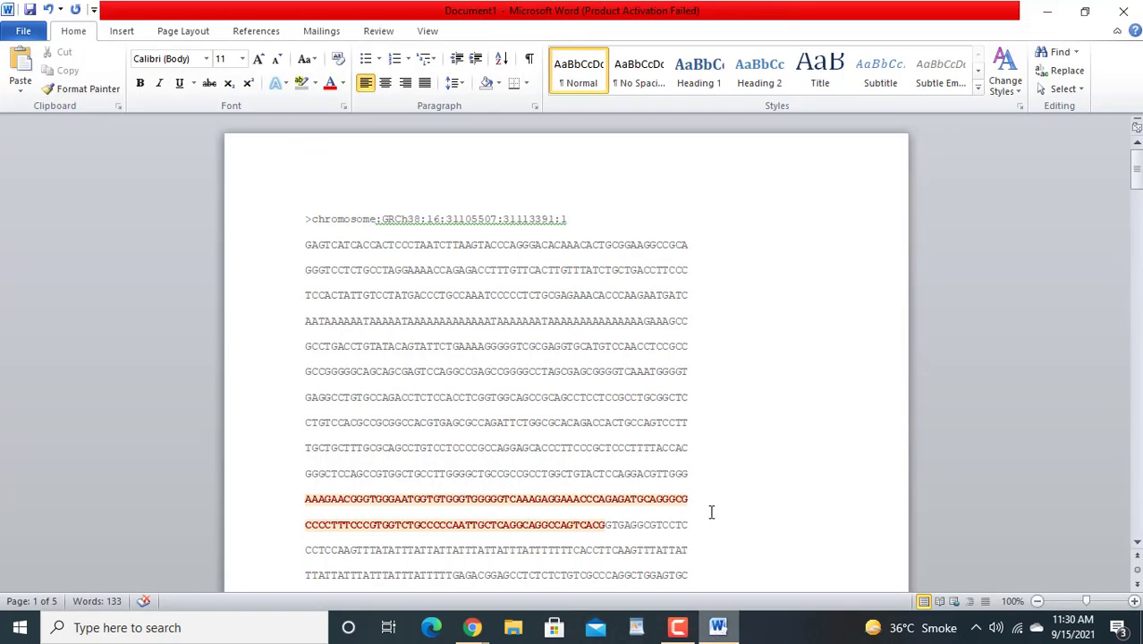
{"action": "left_click_drag", "start_coordinate": [1135, 175], "coordinate": [1137, 202]}
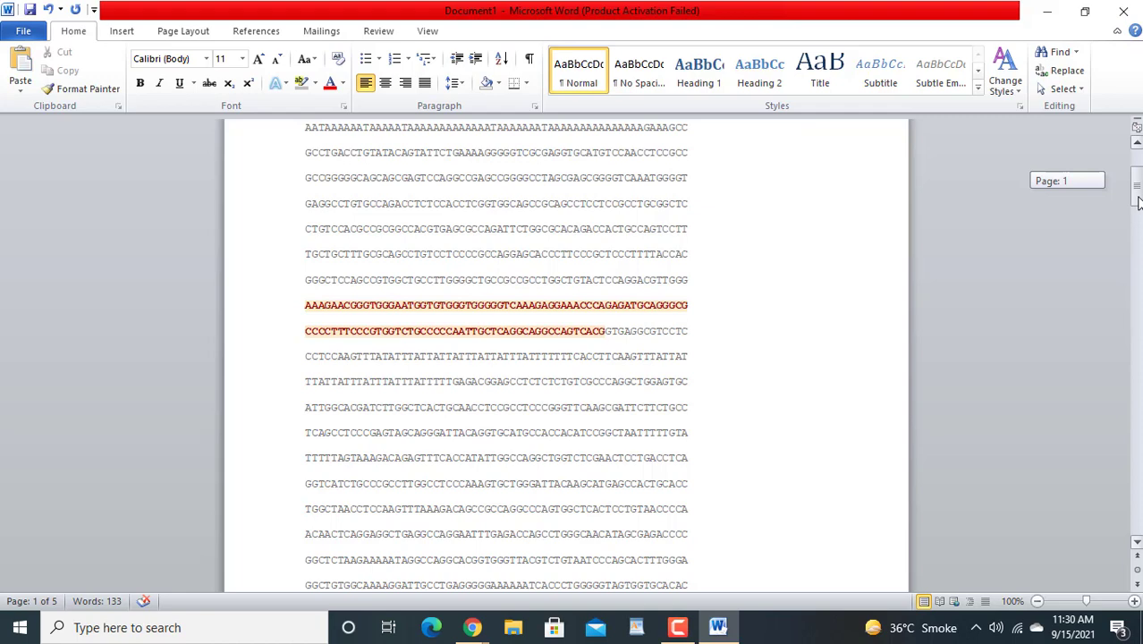
{"action": "scroll", "coordinate": [1138, 202], "scroll_direction": "up", "scroll_amount": 3}
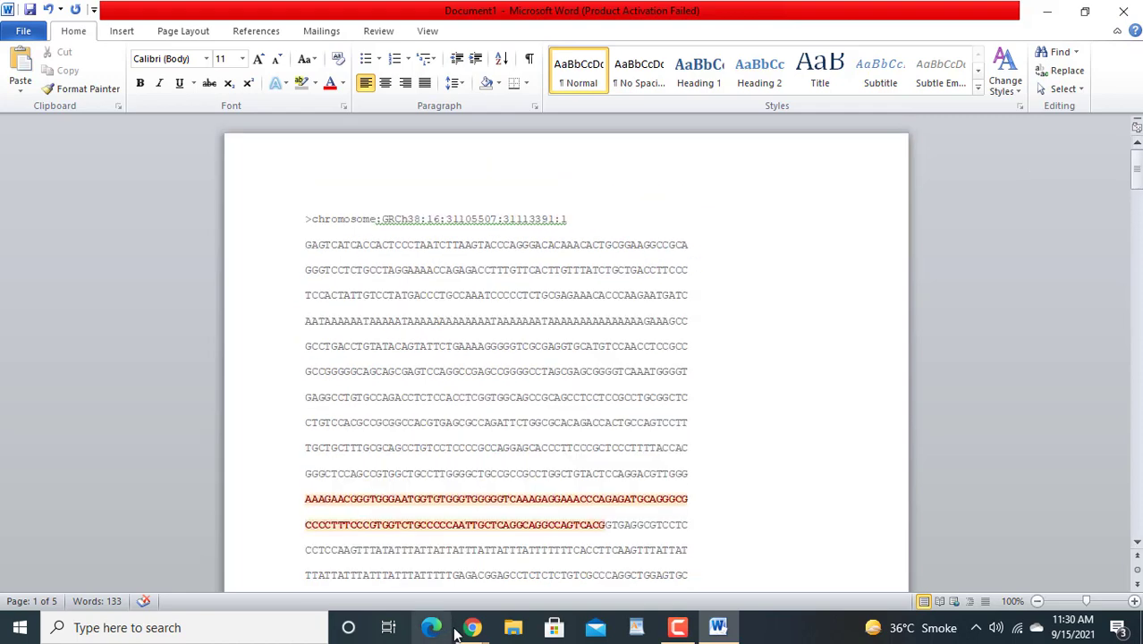
Step: Switch back to Chrome and examine the BCKDK transcript table above the marked-up sequence
{"action": "mouse_move", "coordinate": [474, 632]}
{"action": "left_click", "coordinate": [412, 562]}
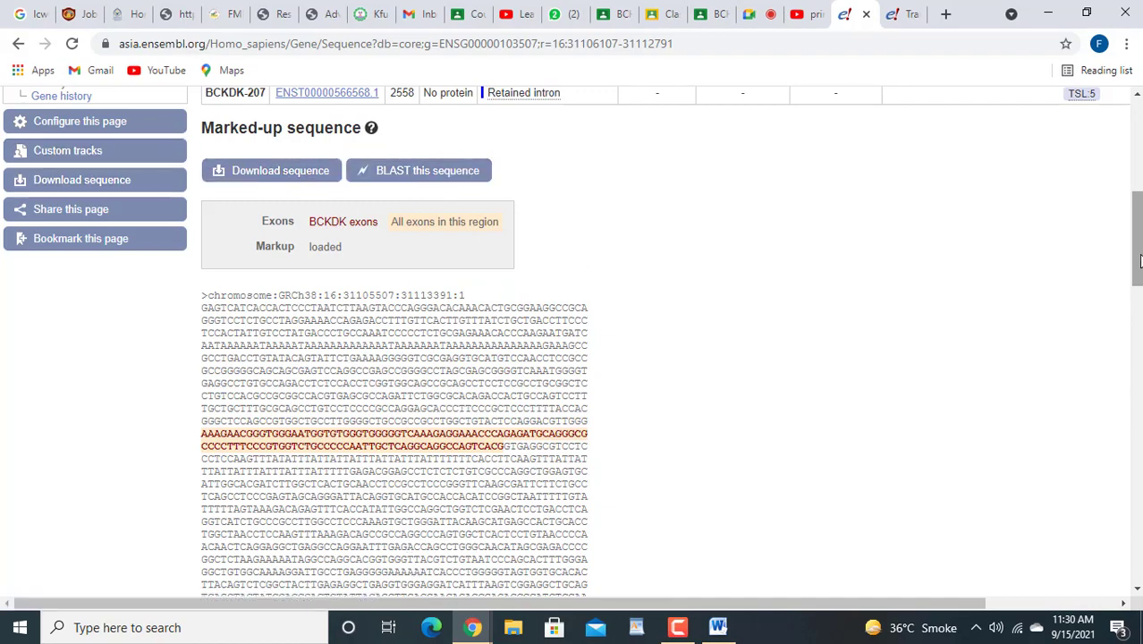
{"action": "scroll", "coordinate": [1136, 233], "scroll_direction": "up", "scroll_amount": 3}
{"action": "scroll", "coordinate": [1136, 179], "scroll_direction": "up", "scroll_amount": 2}
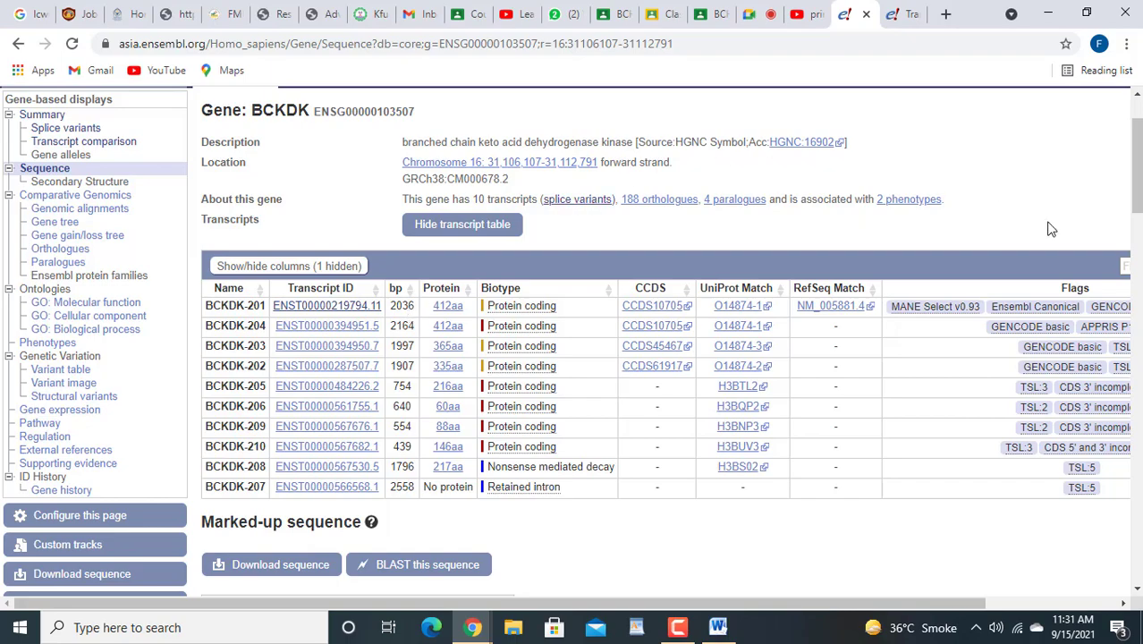
{"action": "left_click_drag", "start_coordinate": [1136, 202], "coordinate": [1134, 164]}
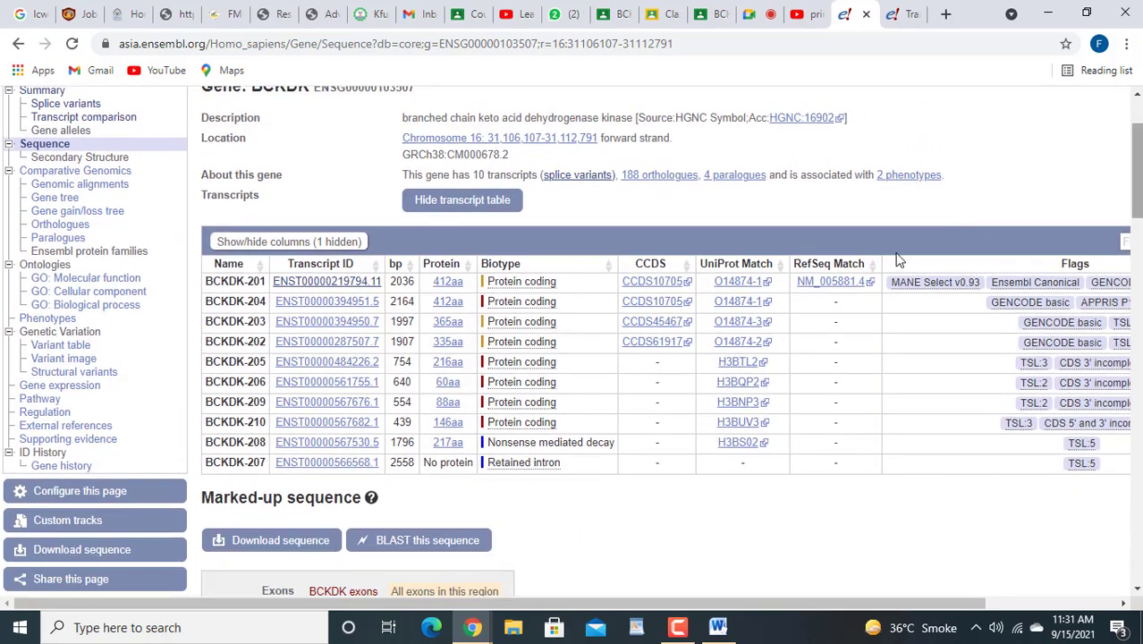
Step: Sort the transcript table by CCDS and open the CCDS10705 record of BCKDK-201 in a new browser tab
{"action": "right_click", "coordinate": [652, 270]}
{"action": "left_click", "coordinate": [652, 270]}
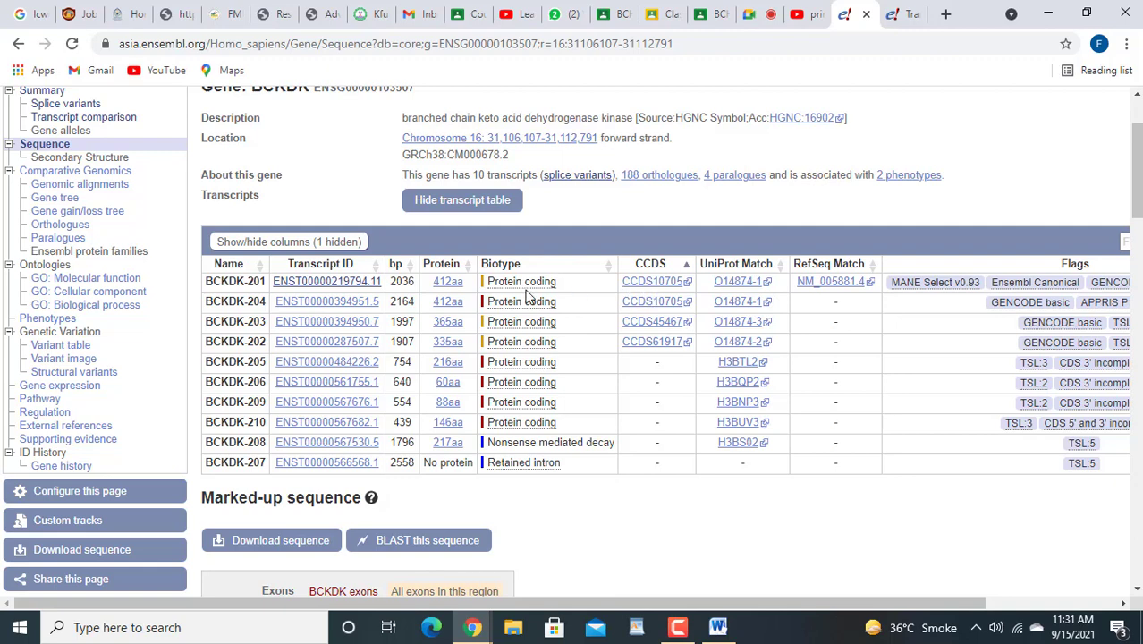
{"action": "right_click", "coordinate": [665, 282]}
{"action": "left_click", "coordinate": [690, 297]}
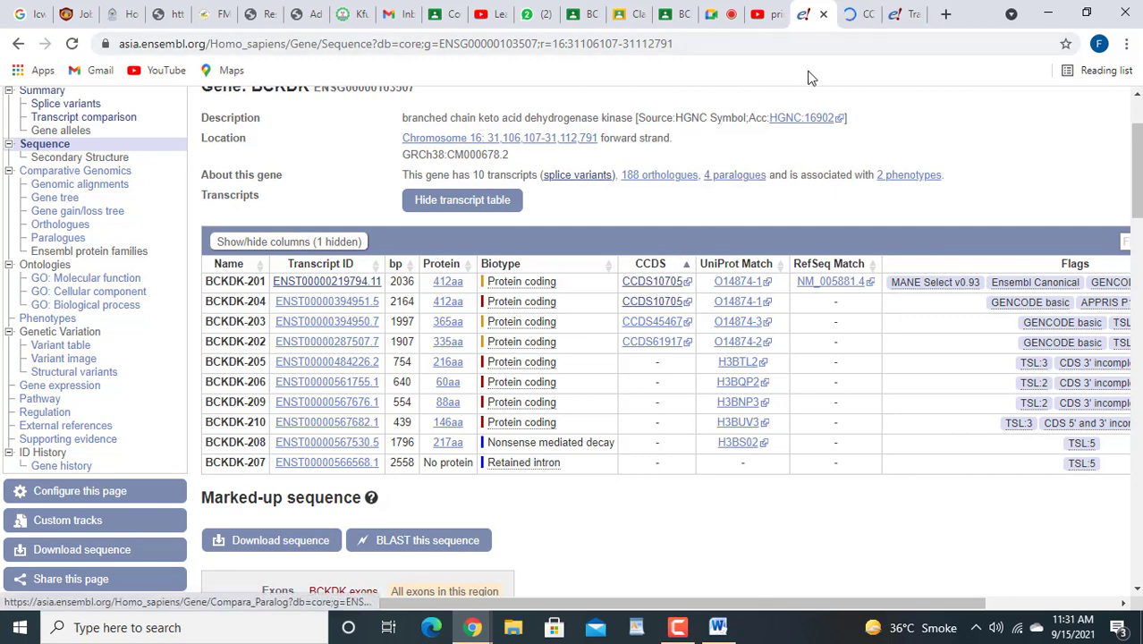
{"action": "left_click", "coordinate": [852, 15]}
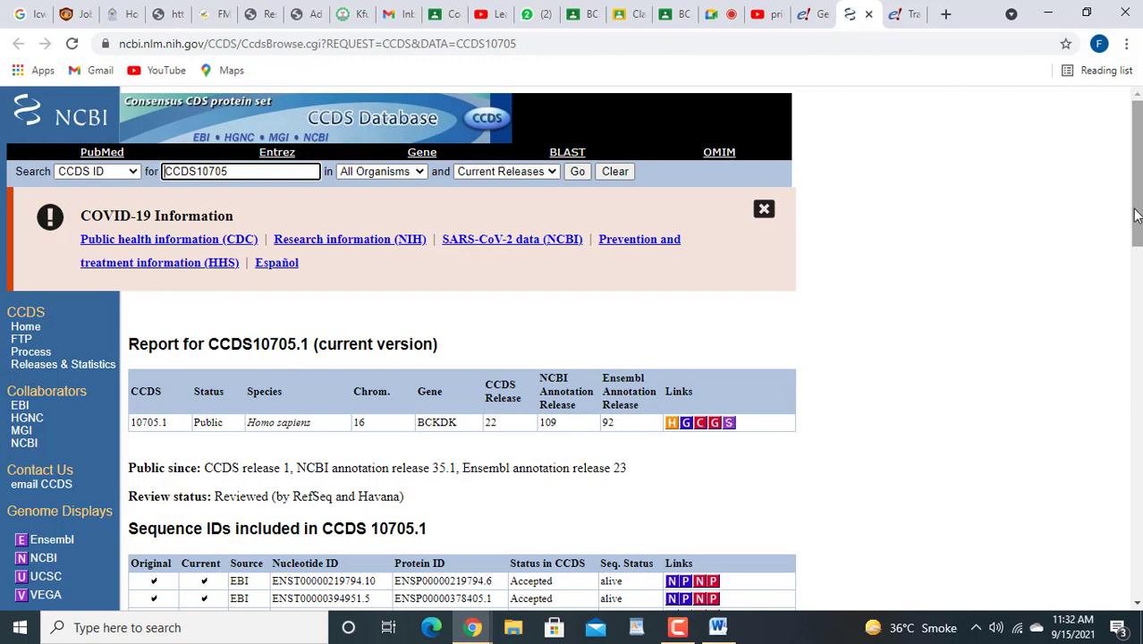
Step: Review the CCDS10705.1 report down to its included sequence IDs and chromosomal locations, and close the NCBI page
{"action": "left_click_drag", "start_coordinate": [1136, 215], "coordinate": [1135, 246]}
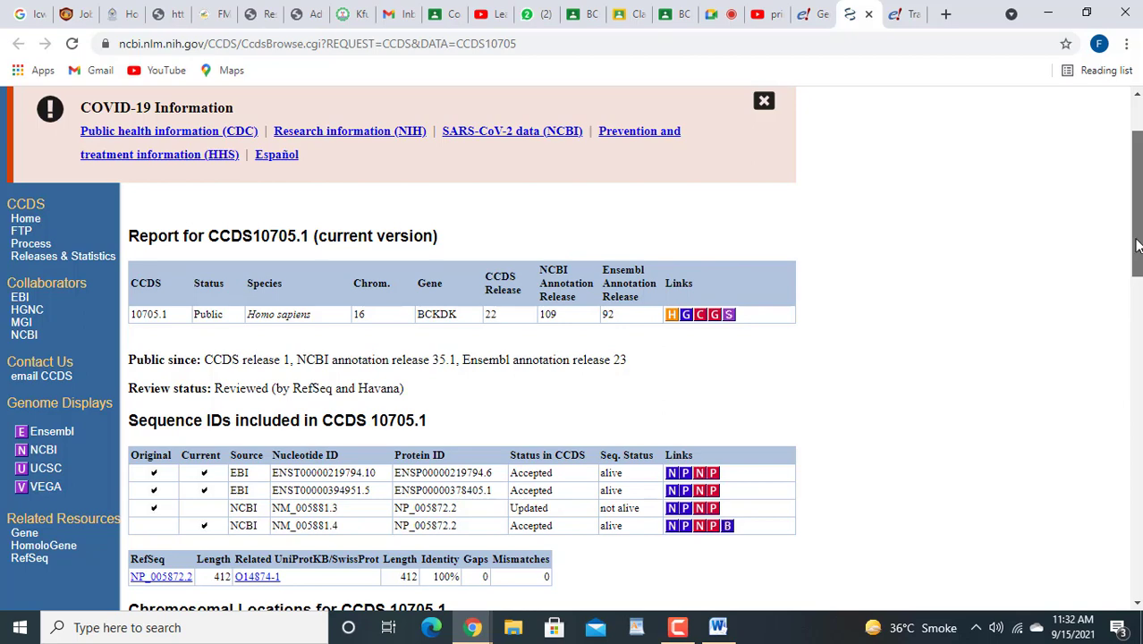
{"action": "left_click_drag", "start_coordinate": [1136, 246], "coordinate": [1134, 284]}
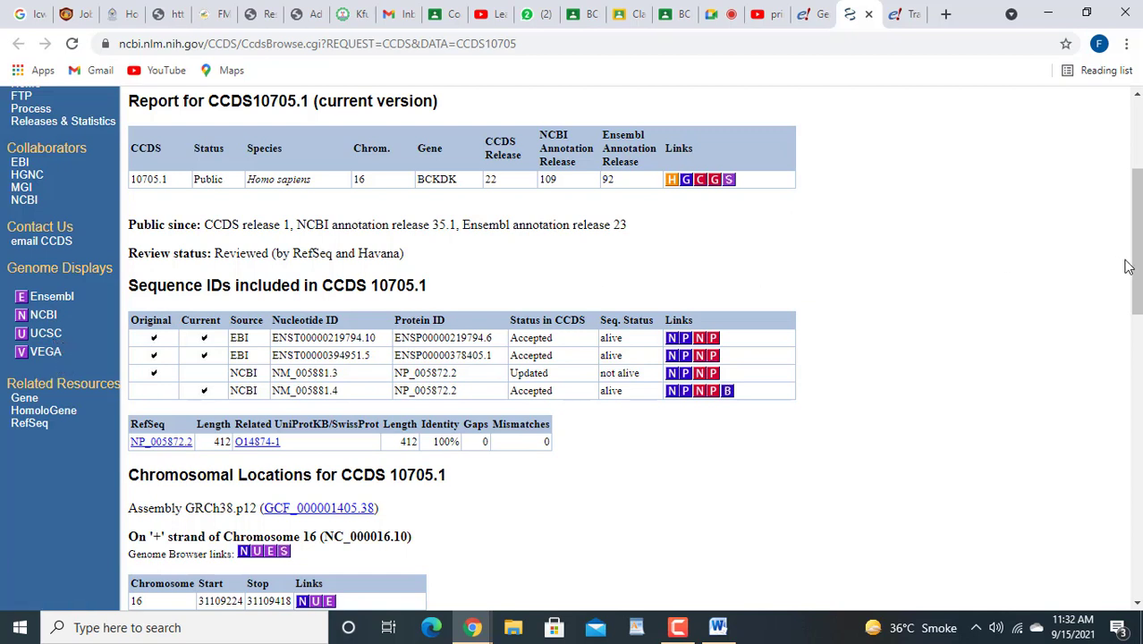
{"action": "left_click_drag", "start_coordinate": [1136, 271], "coordinate": [1132, 197]}
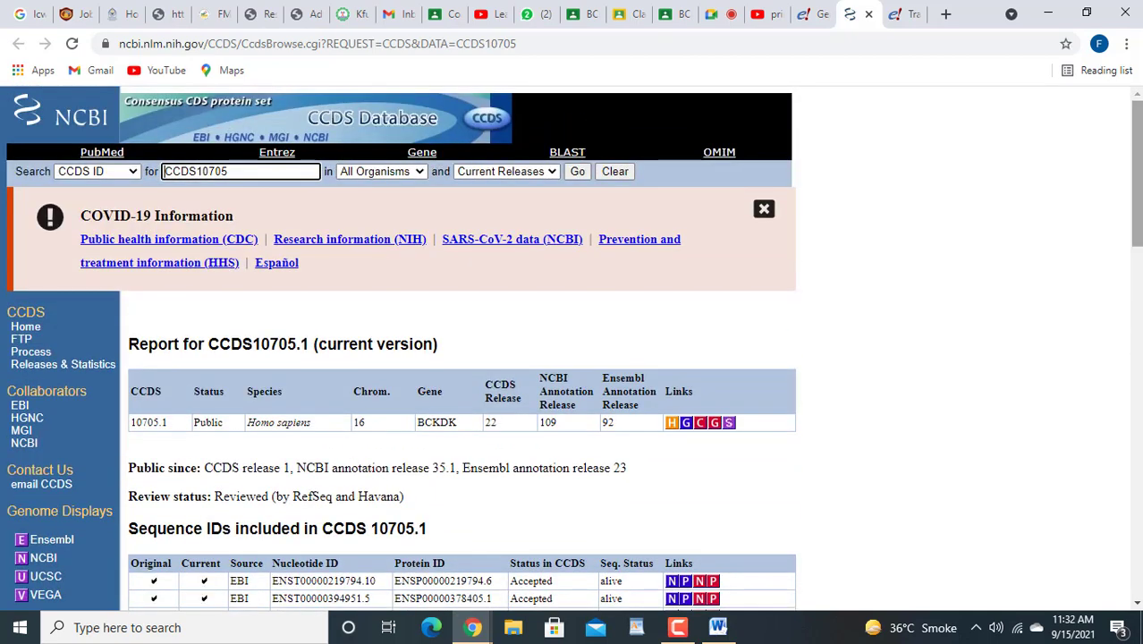
{"action": "left_click", "coordinate": [868, 14]}
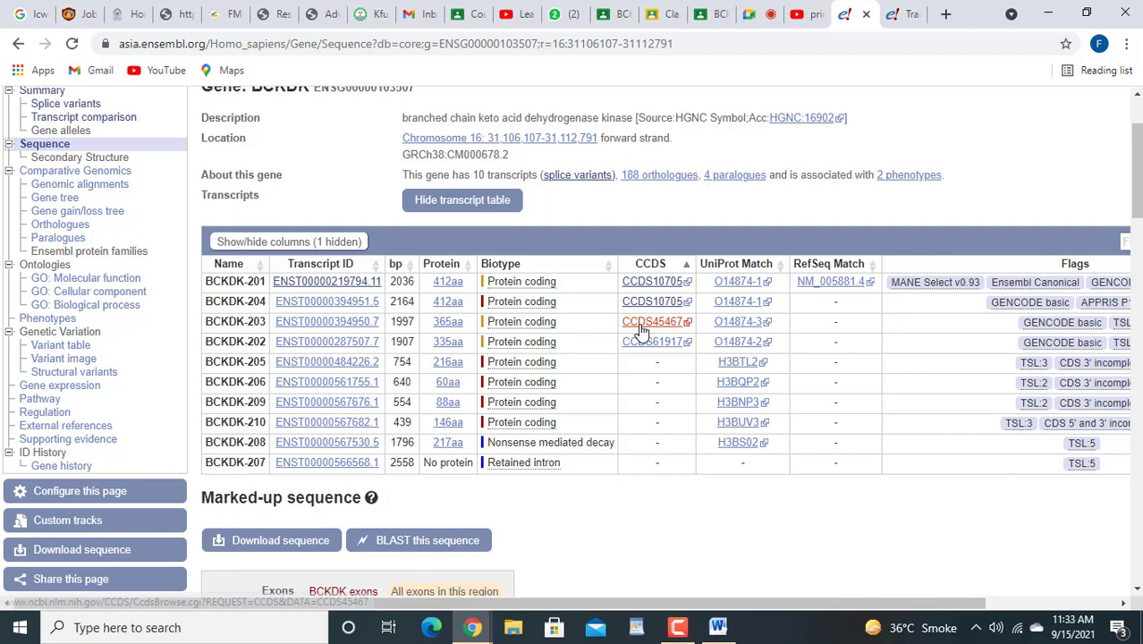
Step: Return to the beginning of the BCKDK gene page and close the already open BCKDK-201 transcript page
{"action": "left_click_drag", "start_coordinate": [1137, 183], "coordinate": [1137, 160]}
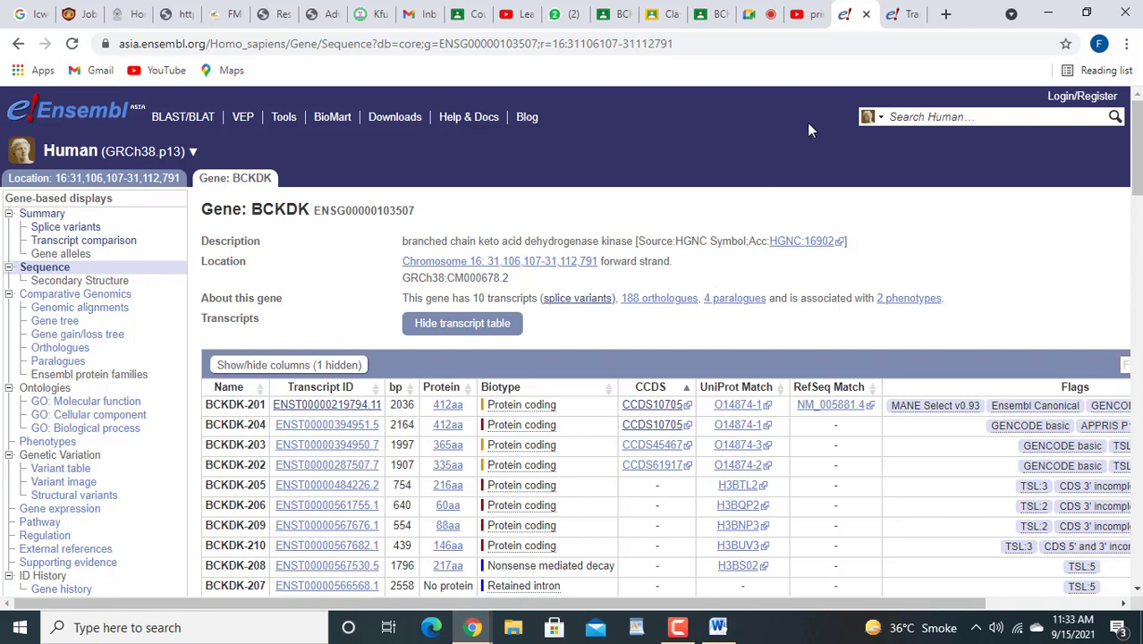
{"action": "left_click", "coordinate": [908, 20]}
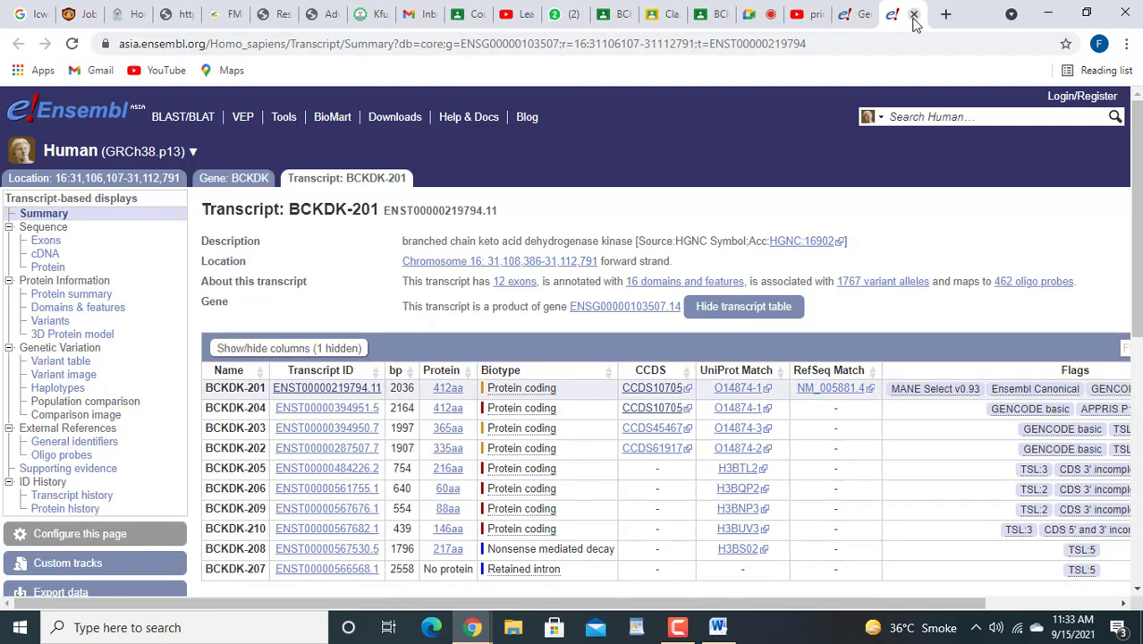
{"action": "left_click", "coordinate": [912, 16]}
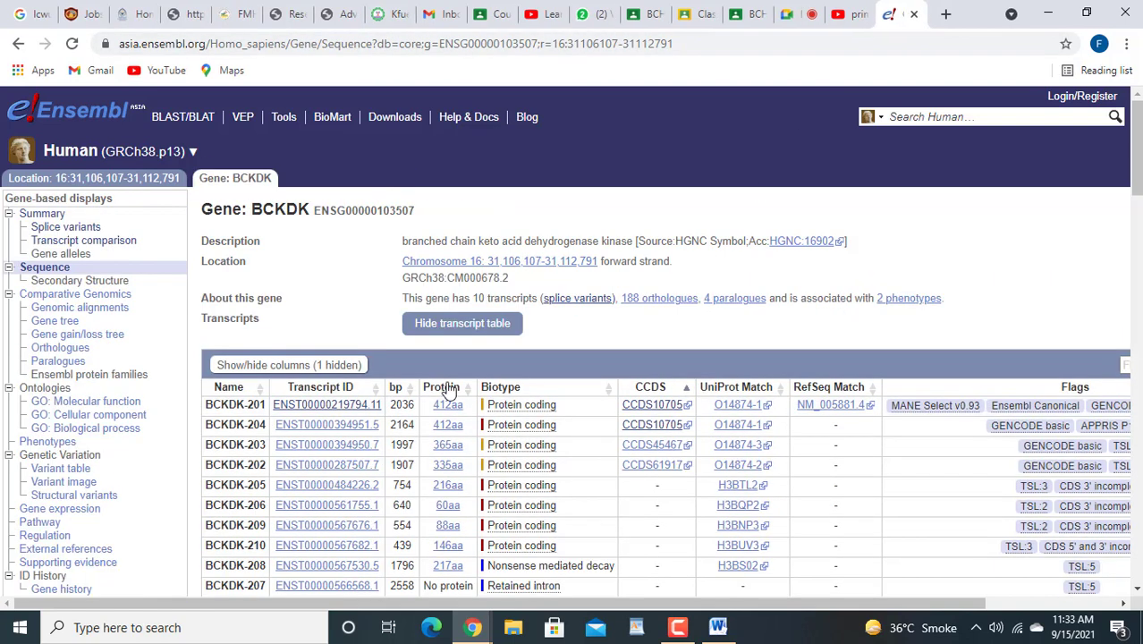
Step: Open transcript ENST00000219794.11 from the gene page in a new browser tab and display its Exons view
{"action": "right_click", "coordinate": [358, 412]}
{"action": "left_click", "coordinate": [394, 427]}
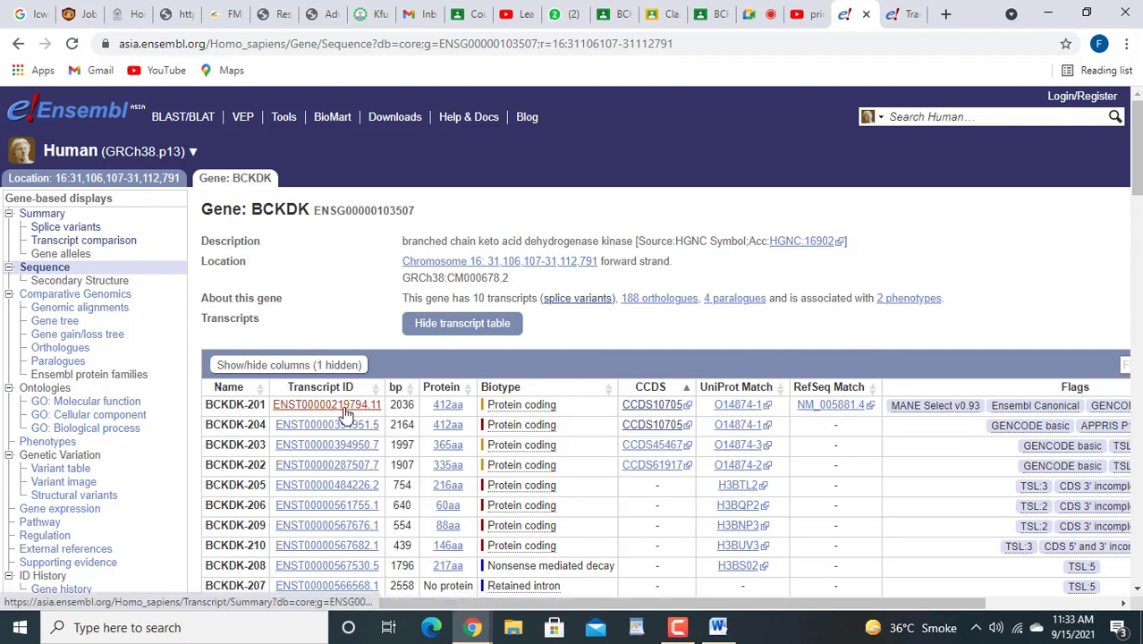
{"action": "left_click", "coordinate": [895, 14]}
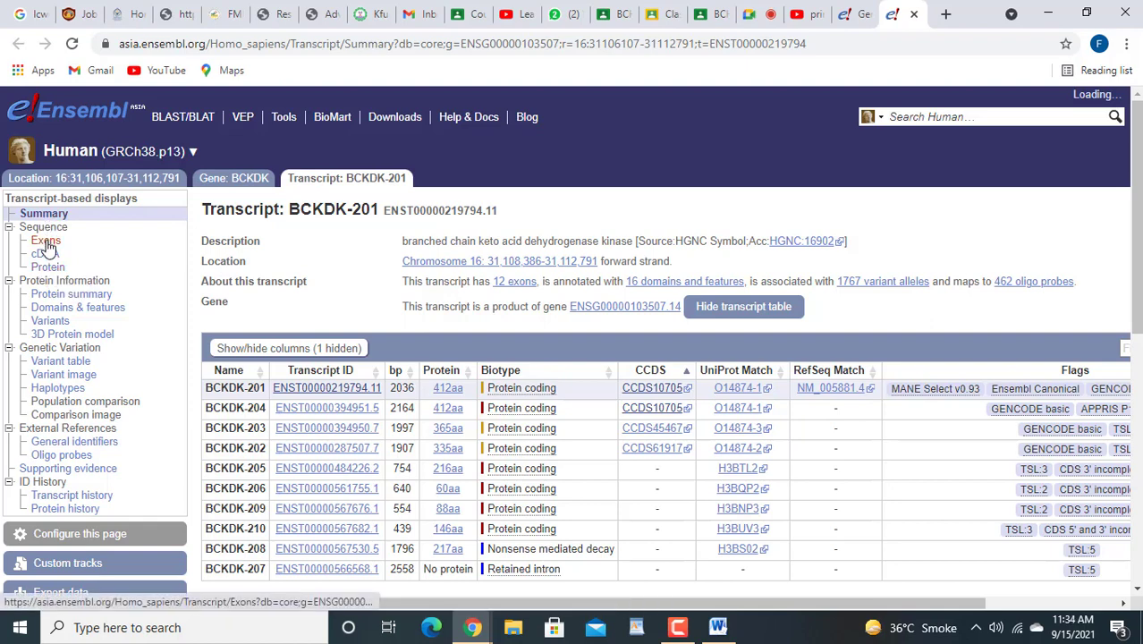
{"action": "left_click", "coordinate": [45, 242]}
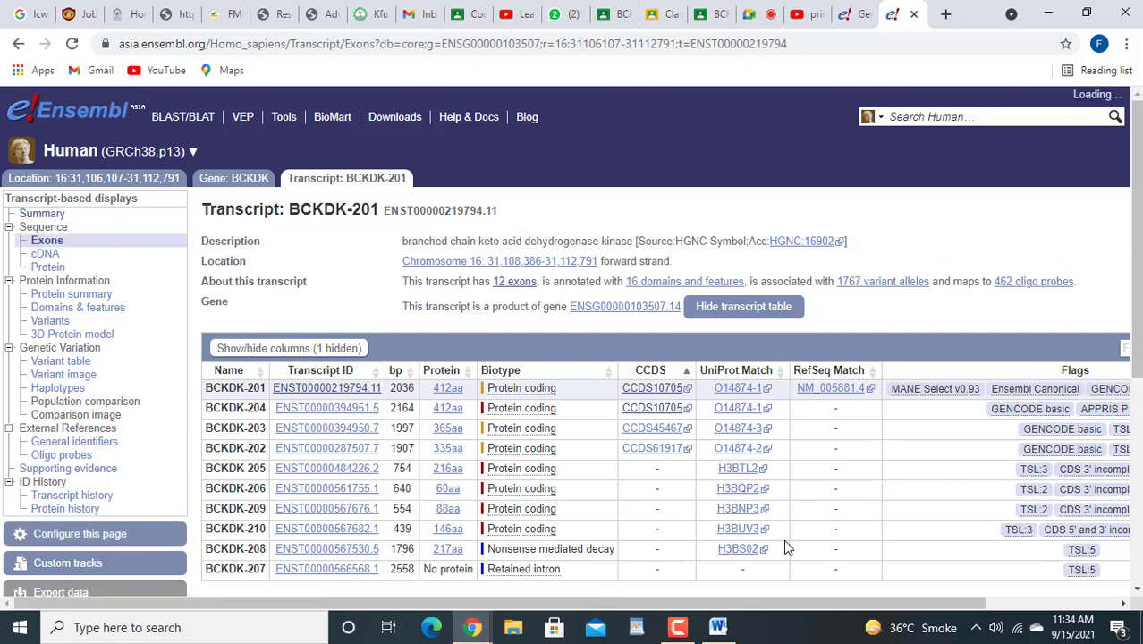
{"action": "left_click", "coordinate": [675, 636]}
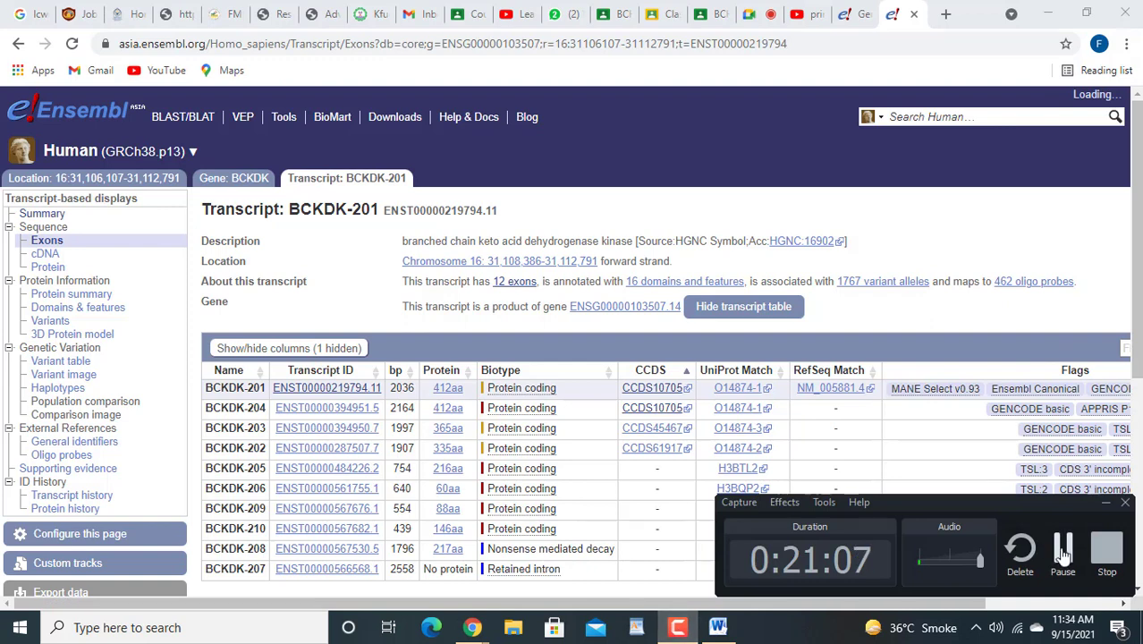
{"action": "left_click", "coordinate": [1061, 551]}
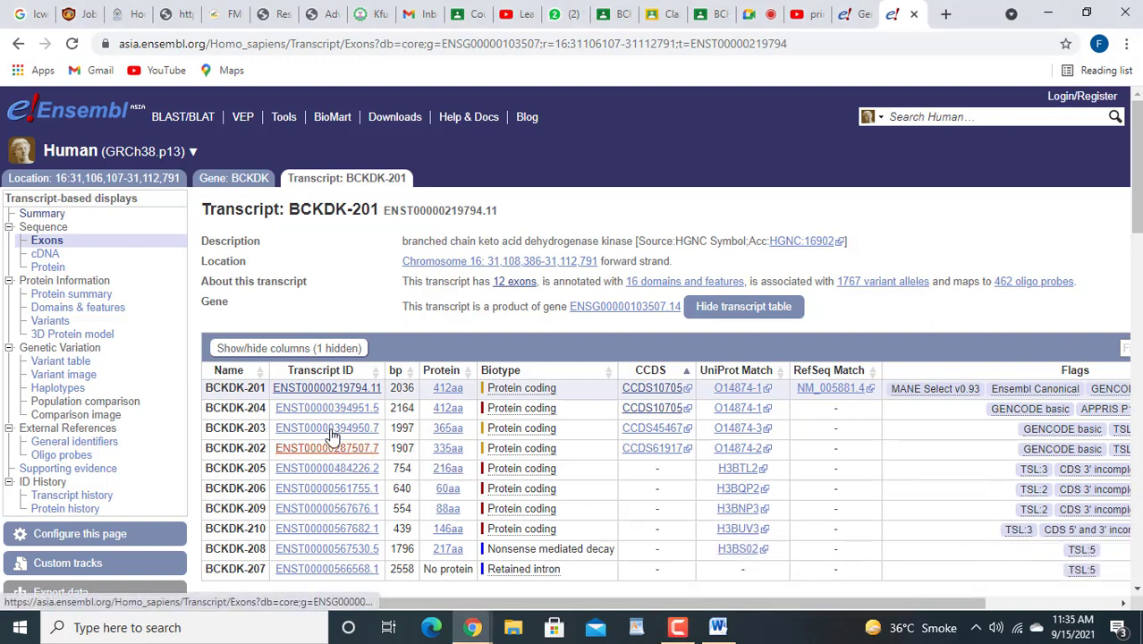
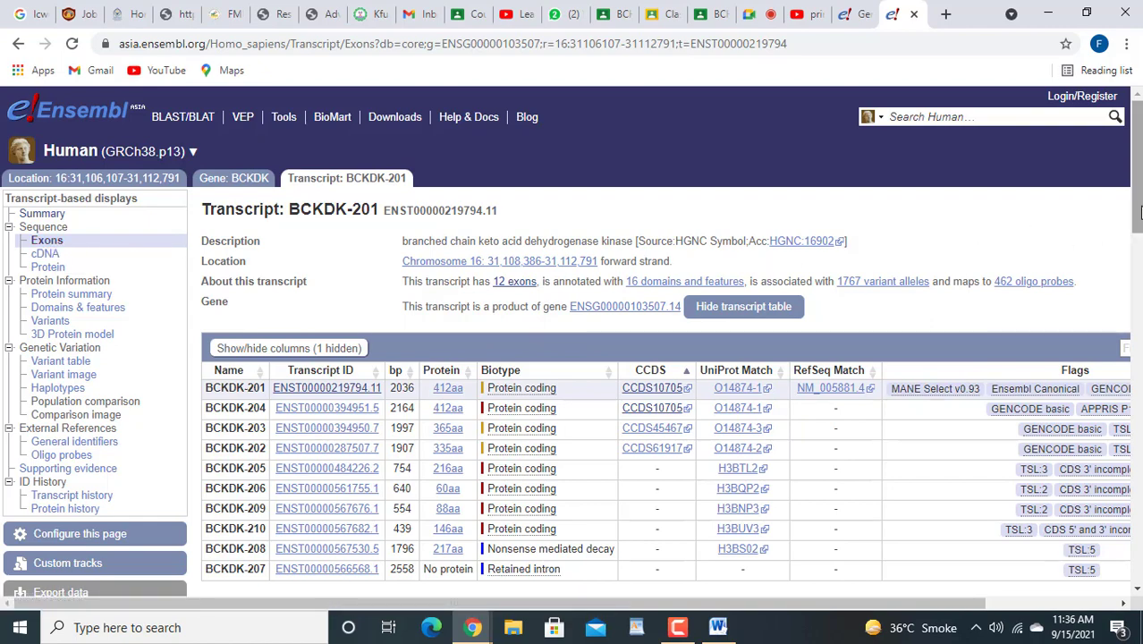
Step: Examine the colour legend and the exon and intron table of BCKDK-201, and return to the page's beginning
{"action": "left_click_drag", "start_coordinate": [1139, 211], "coordinate": [1139, 331]}
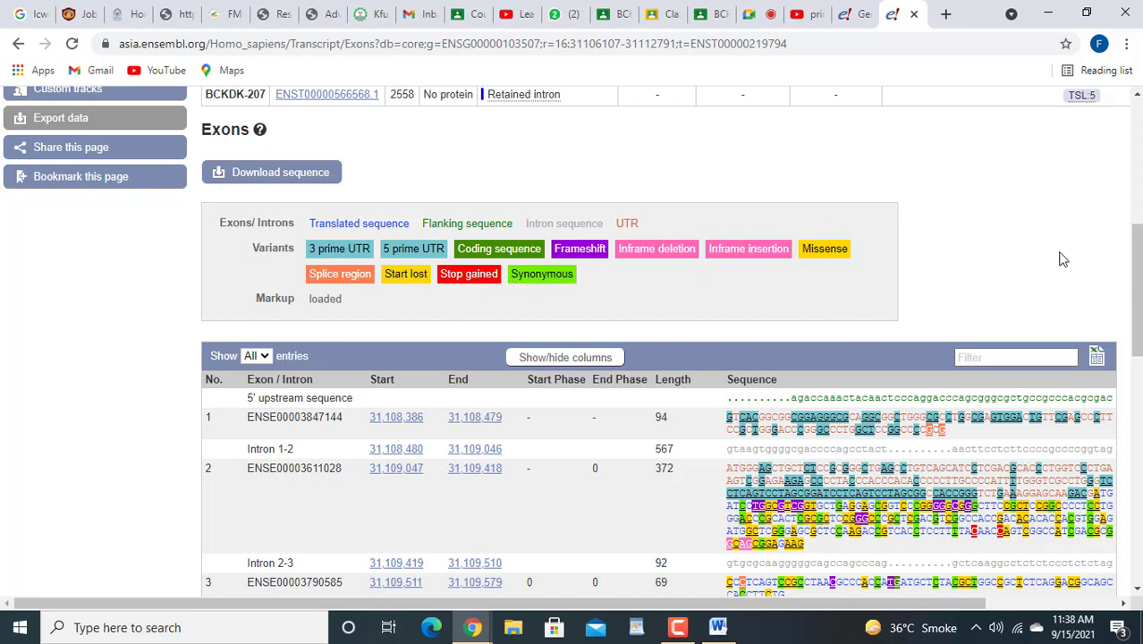
{"action": "left_click_drag", "start_coordinate": [1138, 283], "coordinate": [1138, 330]}
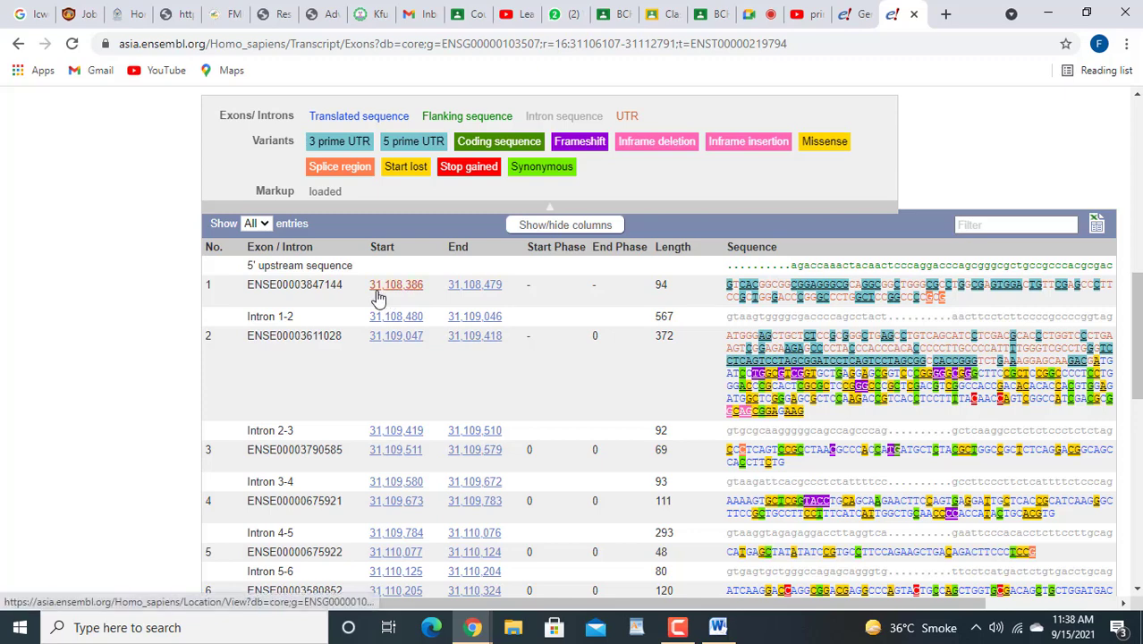
{"action": "left_click", "coordinate": [410, 292]}
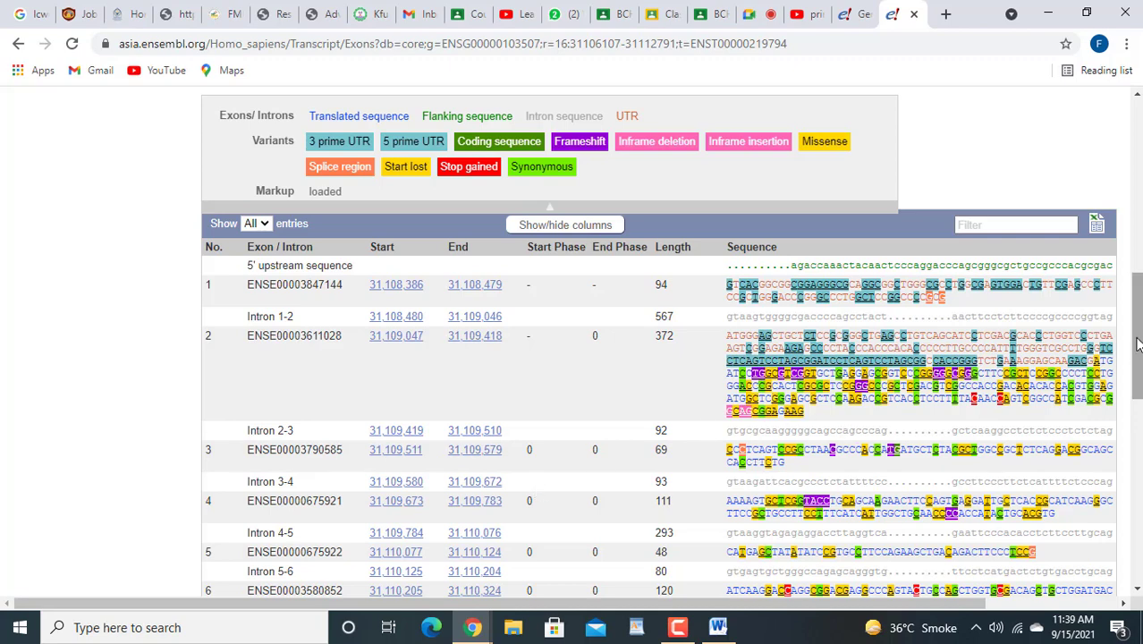
{"action": "left_click_drag", "start_coordinate": [1138, 346], "coordinate": [1137, 348]}
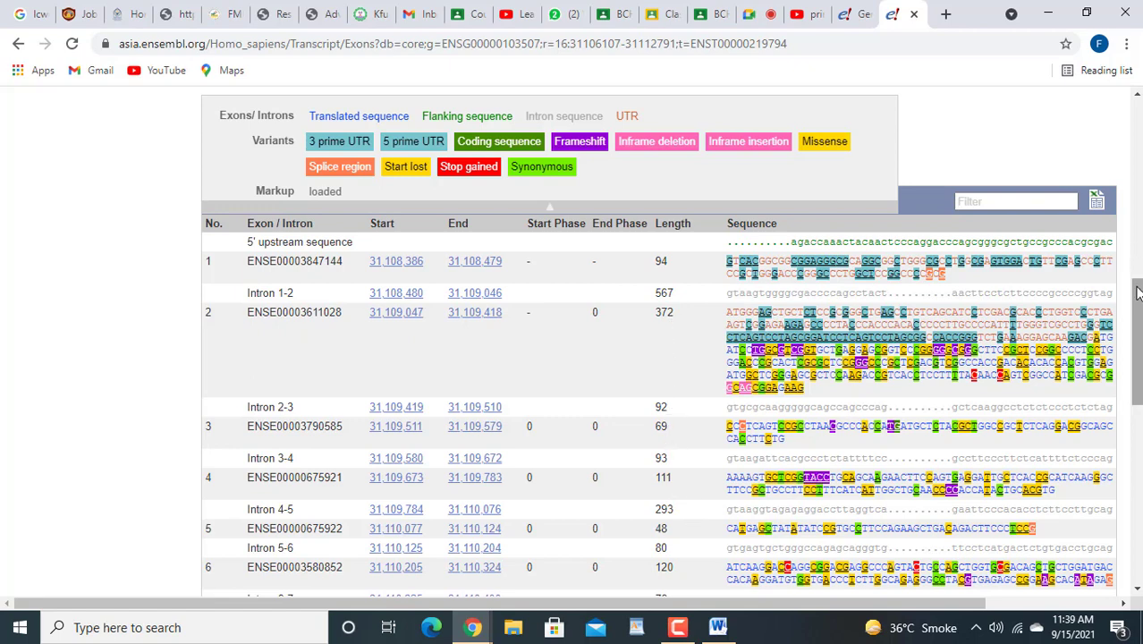
{"action": "left_click_drag", "start_coordinate": [1137, 291], "coordinate": [1137, 130]}
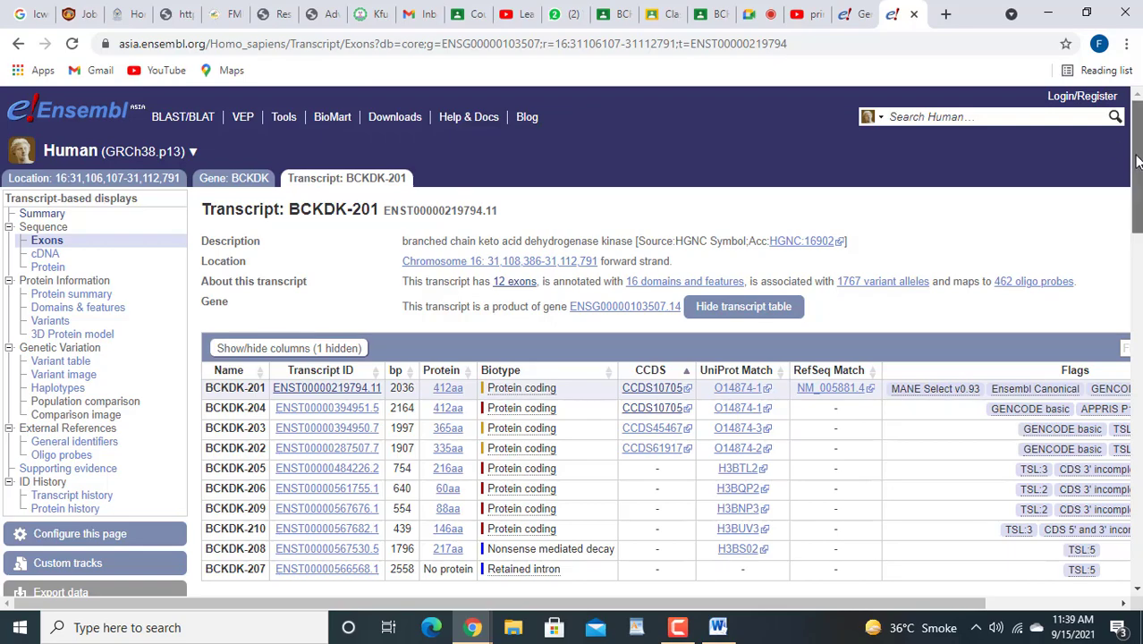
{"action": "mouse_move", "coordinate": [1136, 161]}
{"action": "left_mouse_down"}
{"action": "mouse_move", "coordinate": [1140, 364]}
{"action": "mouse_move", "coordinate": [1140, 147]}
{"action": "left_mouse_up"}
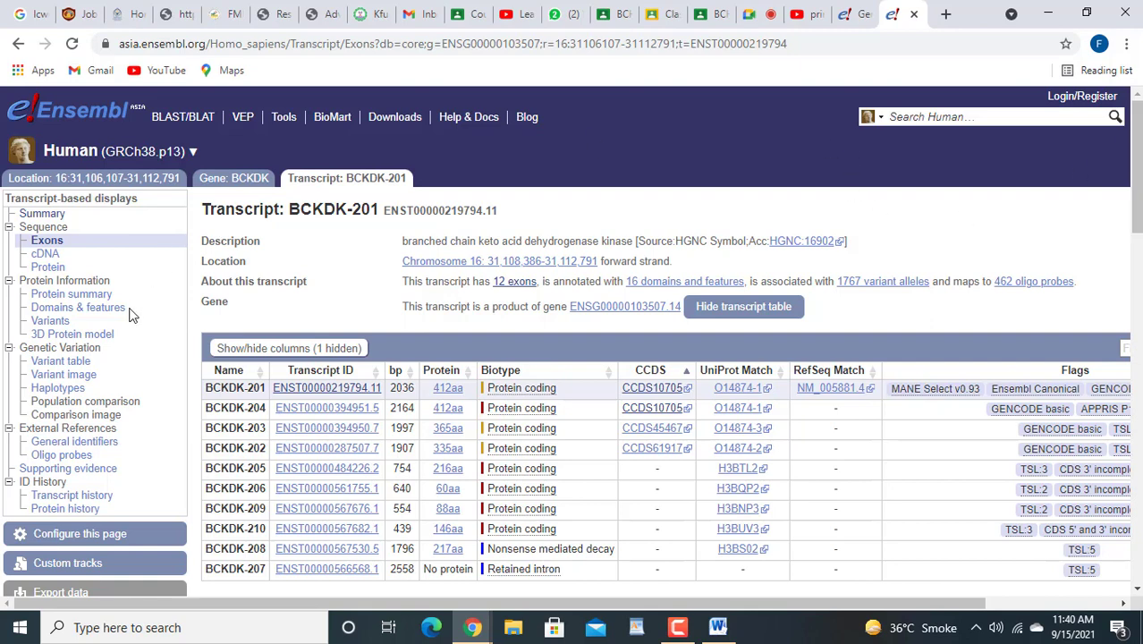
Step: Open the cDNA sequence view of BCKDK-201 and review its legend and the first sequence lines
{"action": "left_click", "coordinate": [46, 256]}
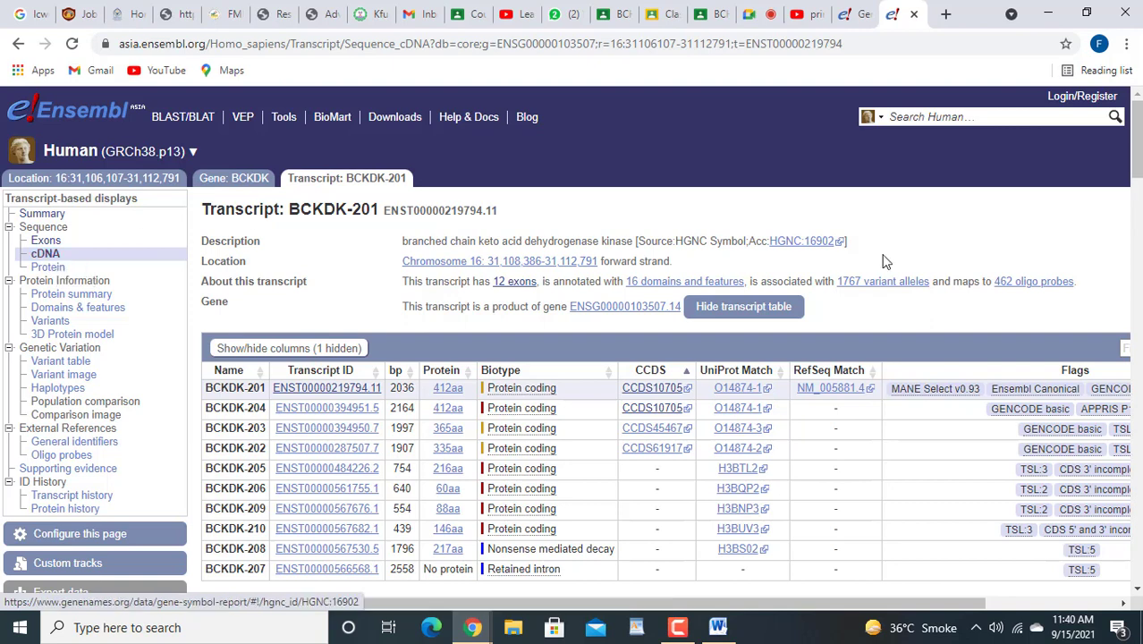
{"action": "left_click_drag", "start_coordinate": [1137, 167], "coordinate": [1139, 238]}
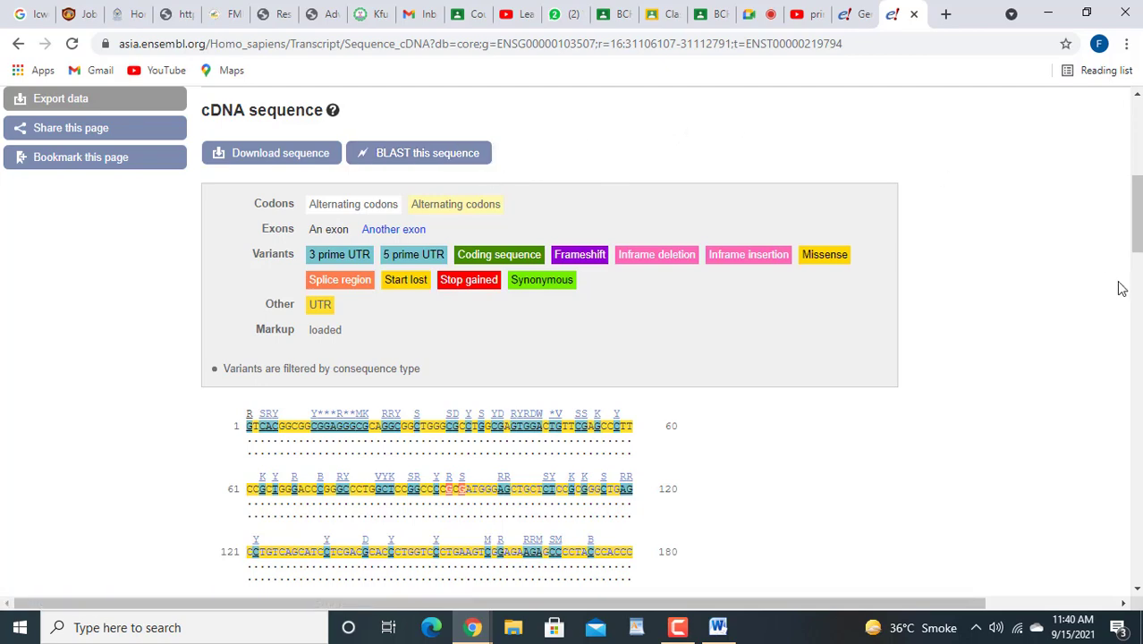
{"action": "left_click_drag", "start_coordinate": [1139, 246], "coordinate": [1138, 170]}
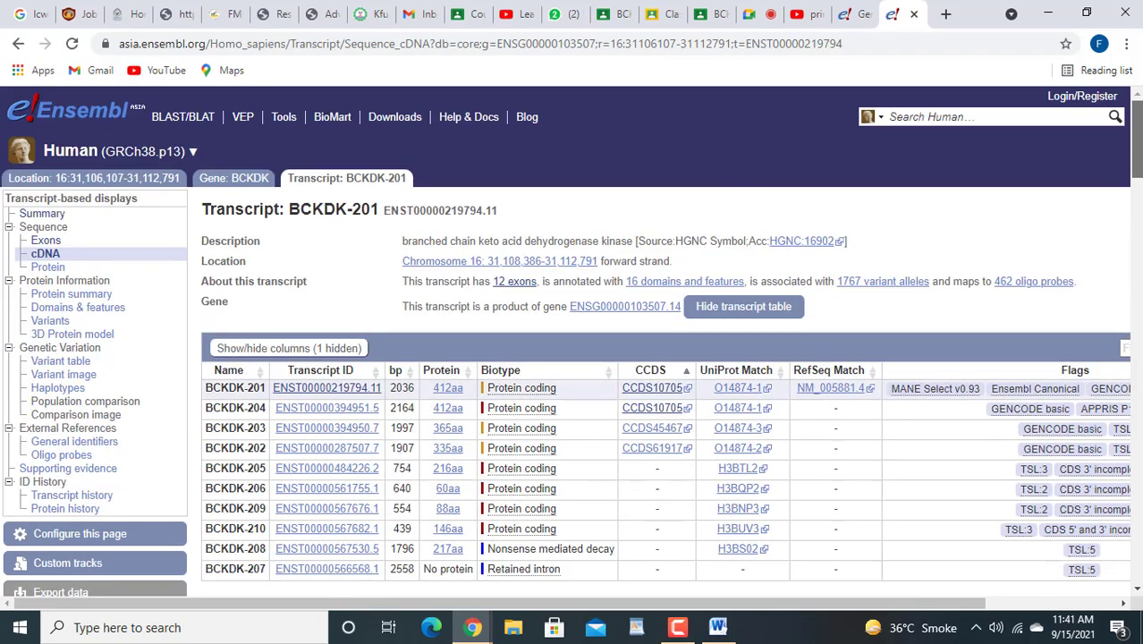
Step: Open the Protein sequence view of BCKDK-201 and review the full amino acid sequence with its exon colouring
{"action": "left_click", "coordinate": [50, 269]}
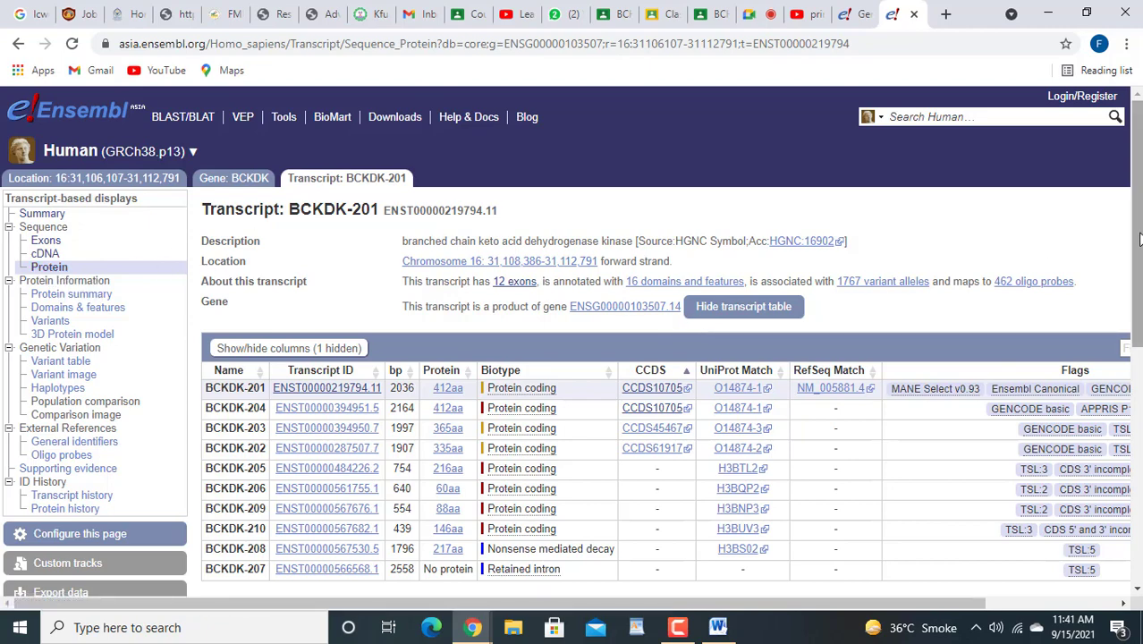
{"action": "left_click_drag", "start_coordinate": [1138, 242], "coordinate": [1139, 479]}
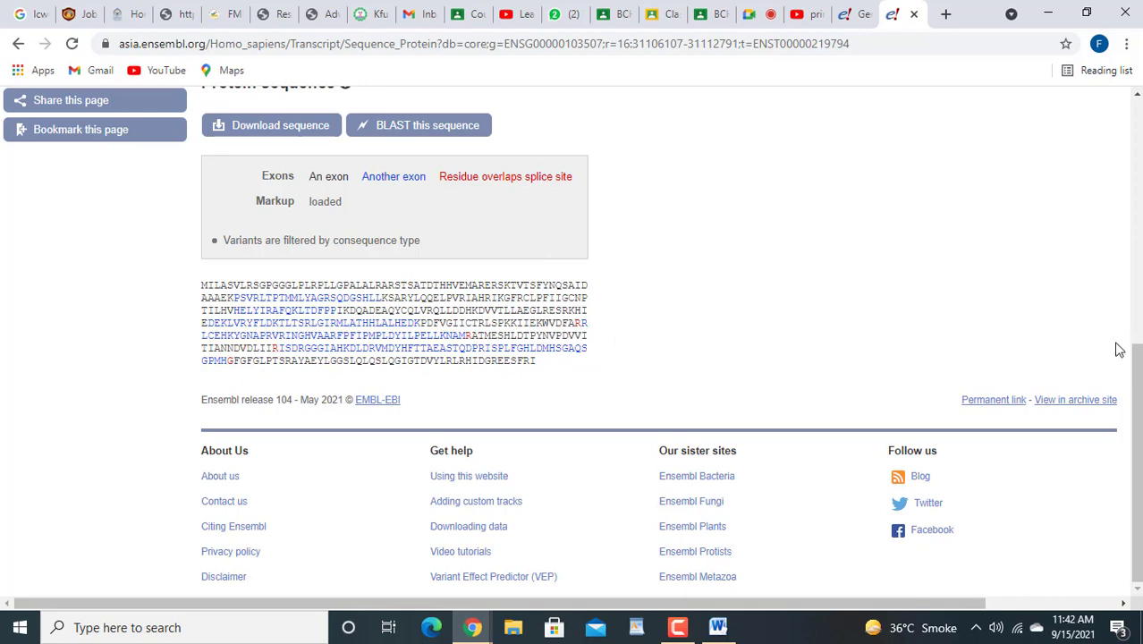
{"action": "left_click_drag", "start_coordinate": [1138, 379], "coordinate": [1139, 125]}
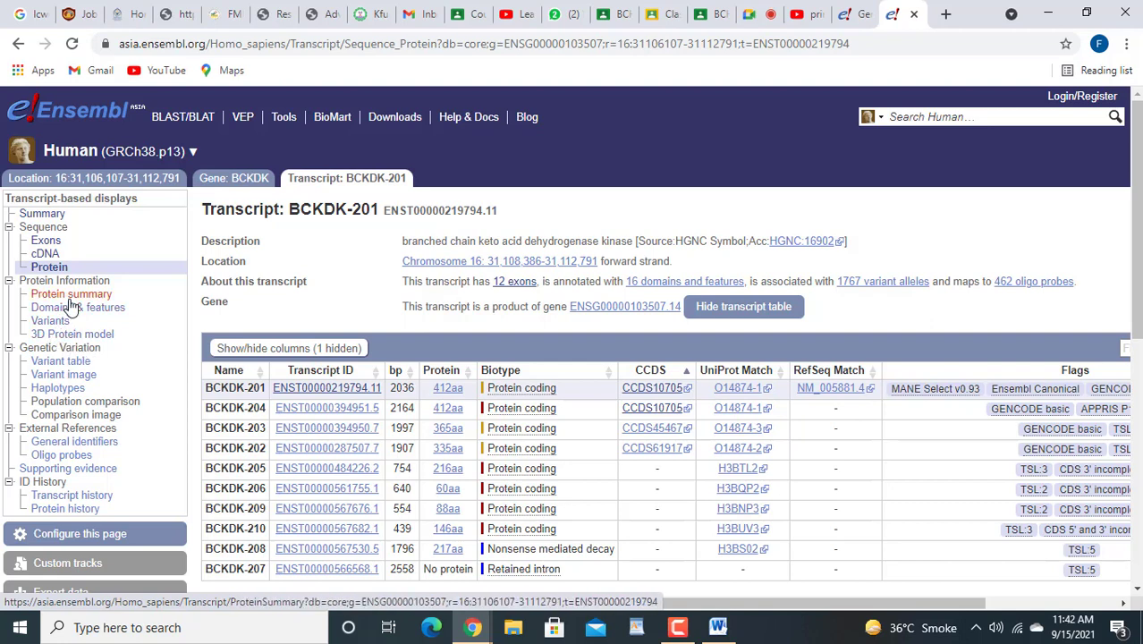
Step: Open the 3D protein model view of BCKDK-201 and go to its PDBe section
{"action": "left_click", "coordinate": [72, 336]}
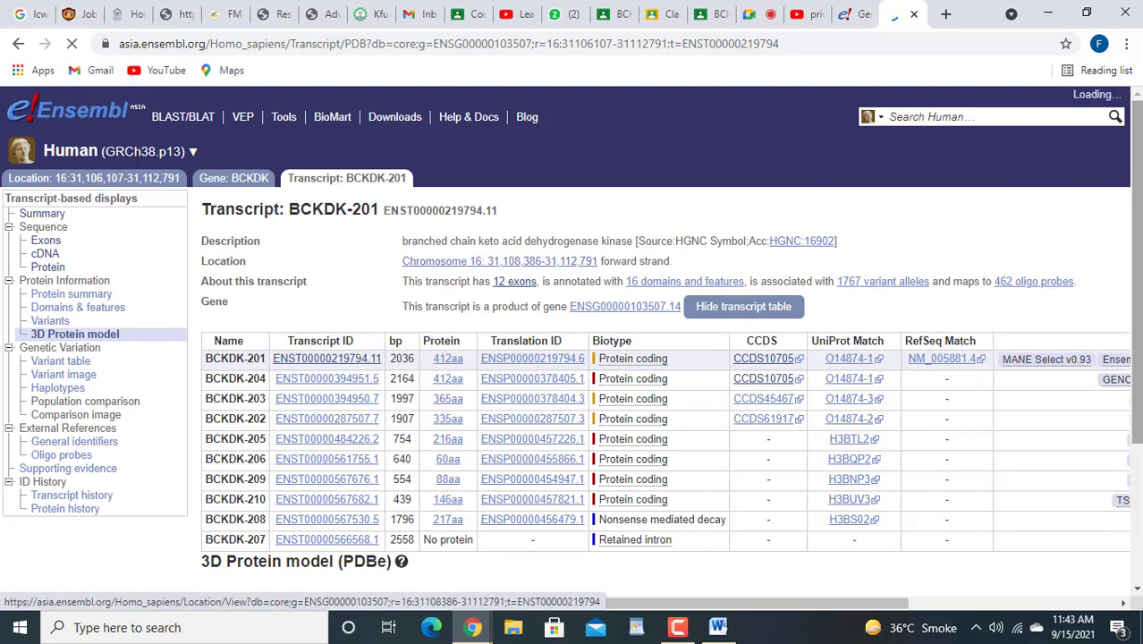
{"action": "left_click_drag", "start_coordinate": [1142, 192], "coordinate": [1141, 331]}
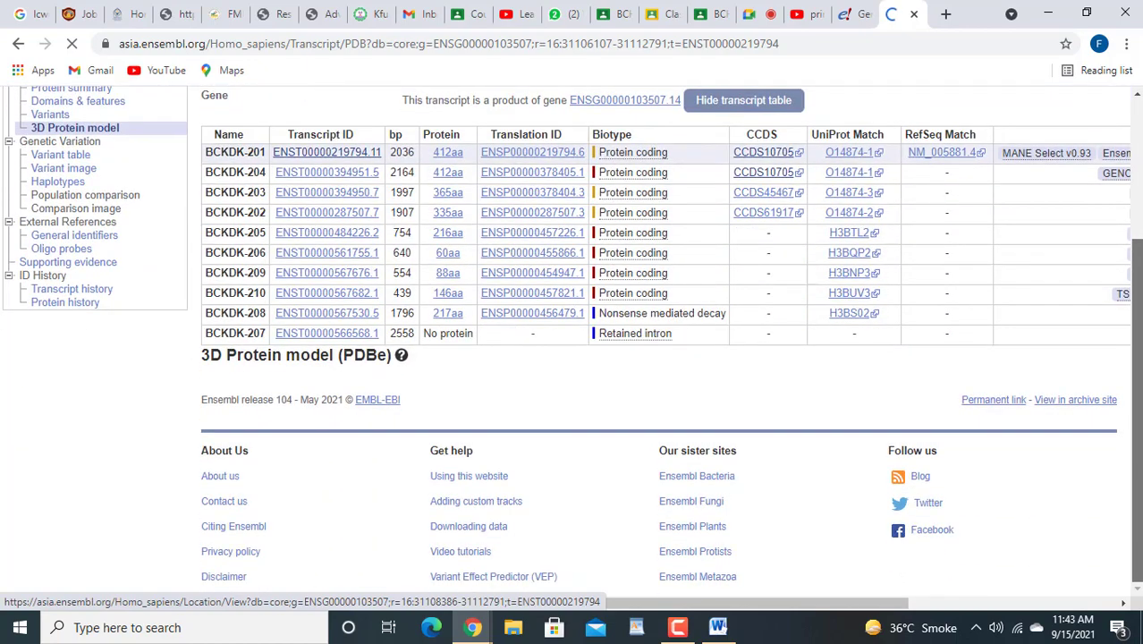
Step: Open the EMBL-EBI website in a new browser tab, look at its search field, and return to the 3D protein model page
{"action": "right_click", "coordinate": [383, 406]}
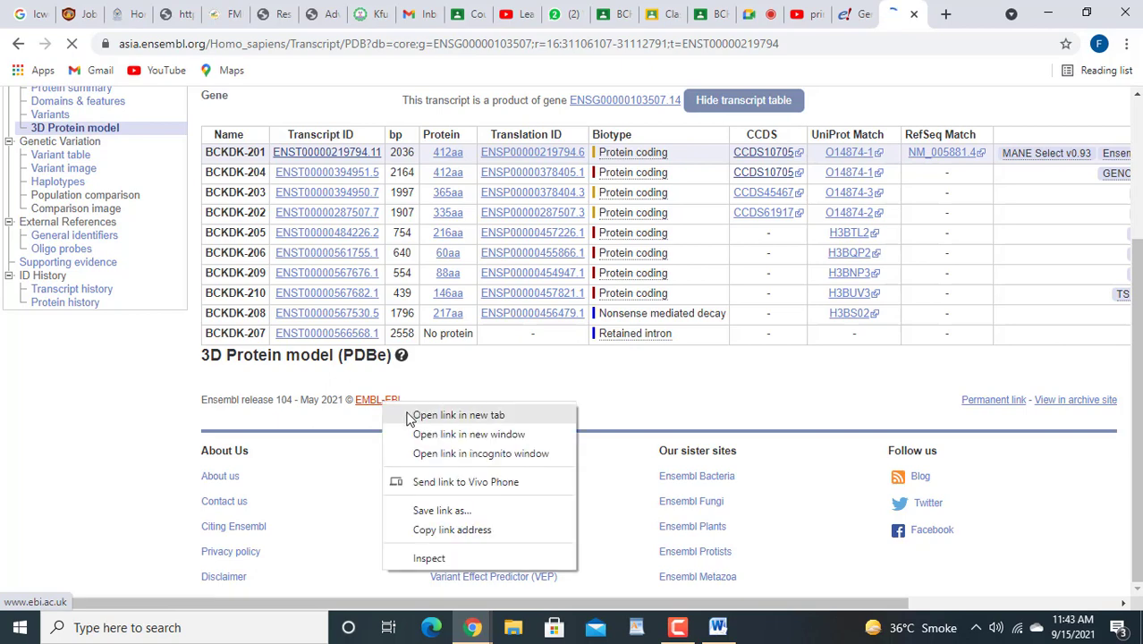
{"action": "left_click", "coordinate": [411, 416]}
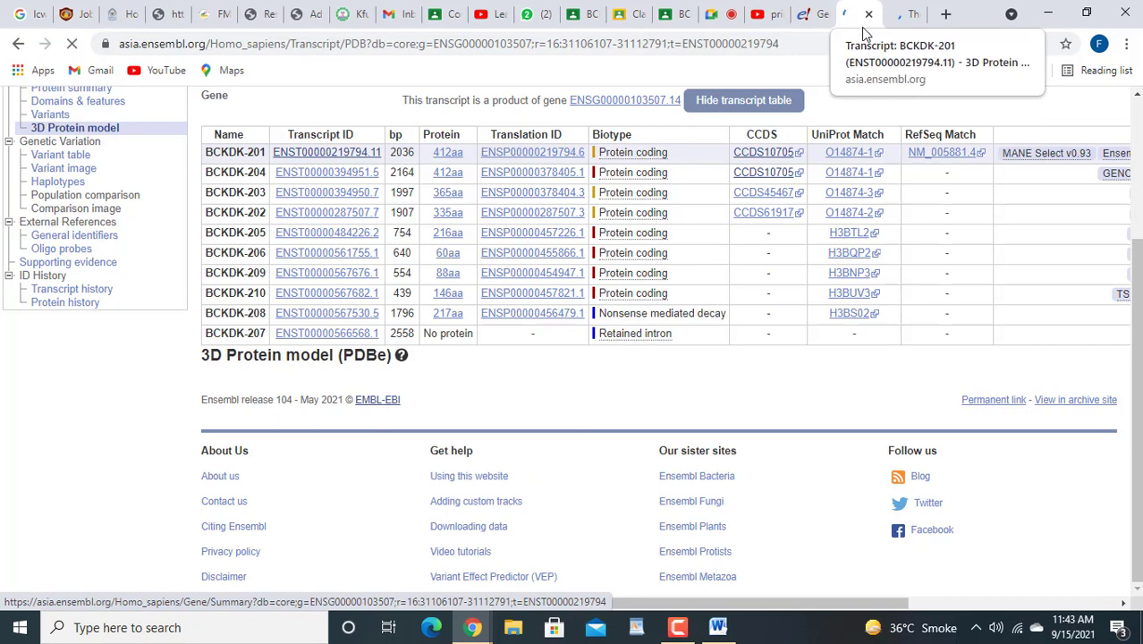
{"action": "left_click", "coordinate": [899, 27]}
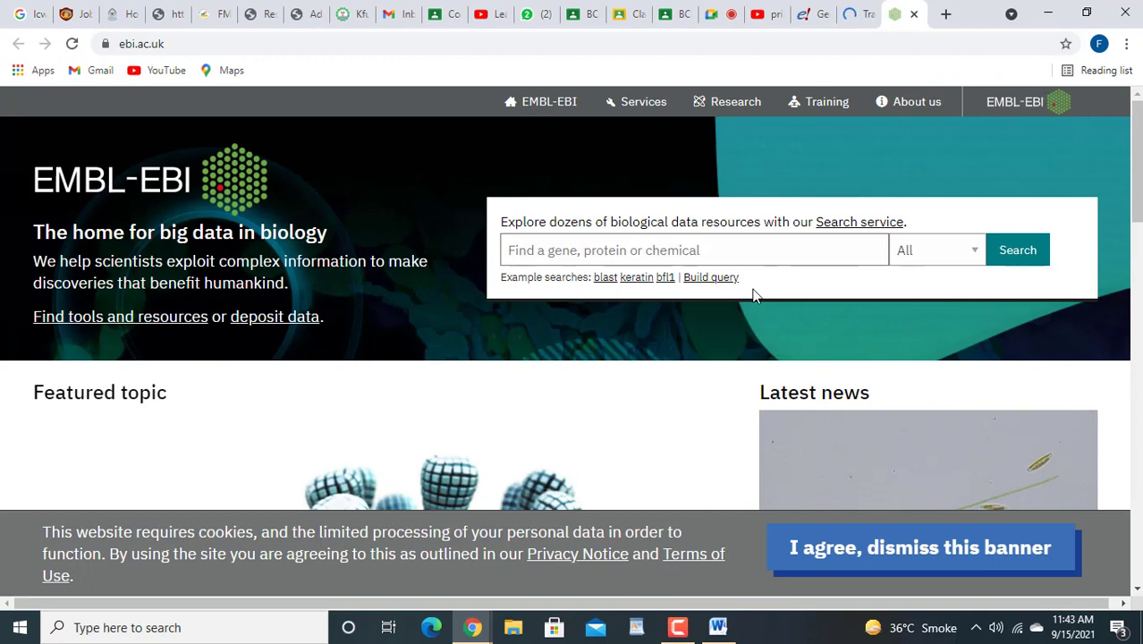
{"action": "left_click", "coordinate": [738, 253]}
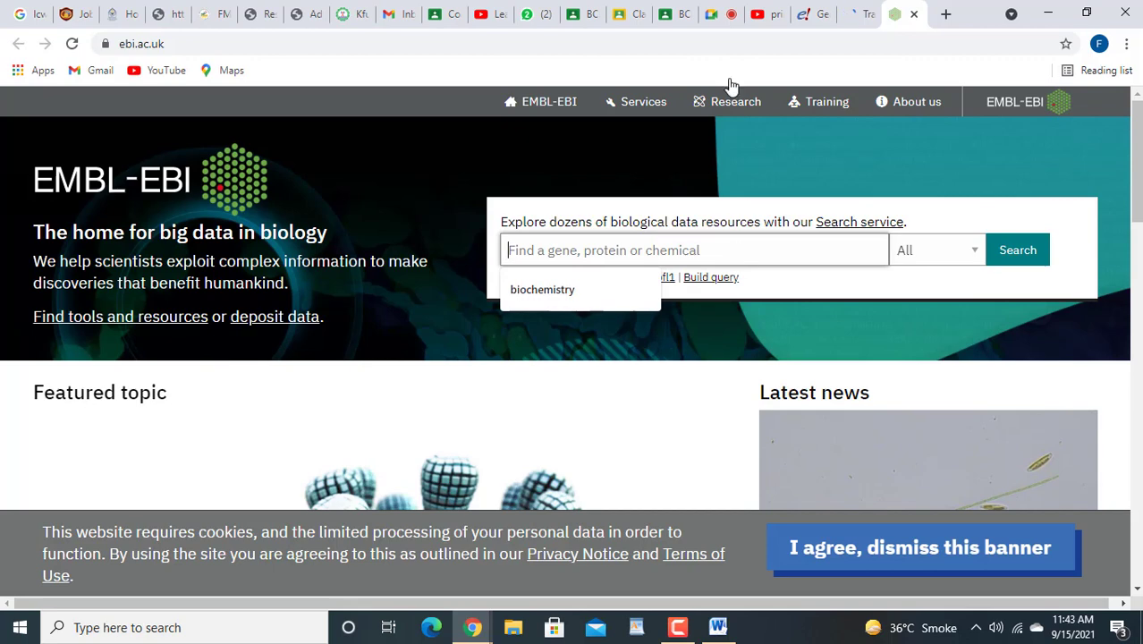
{"action": "left_click", "coordinate": [852, 16]}
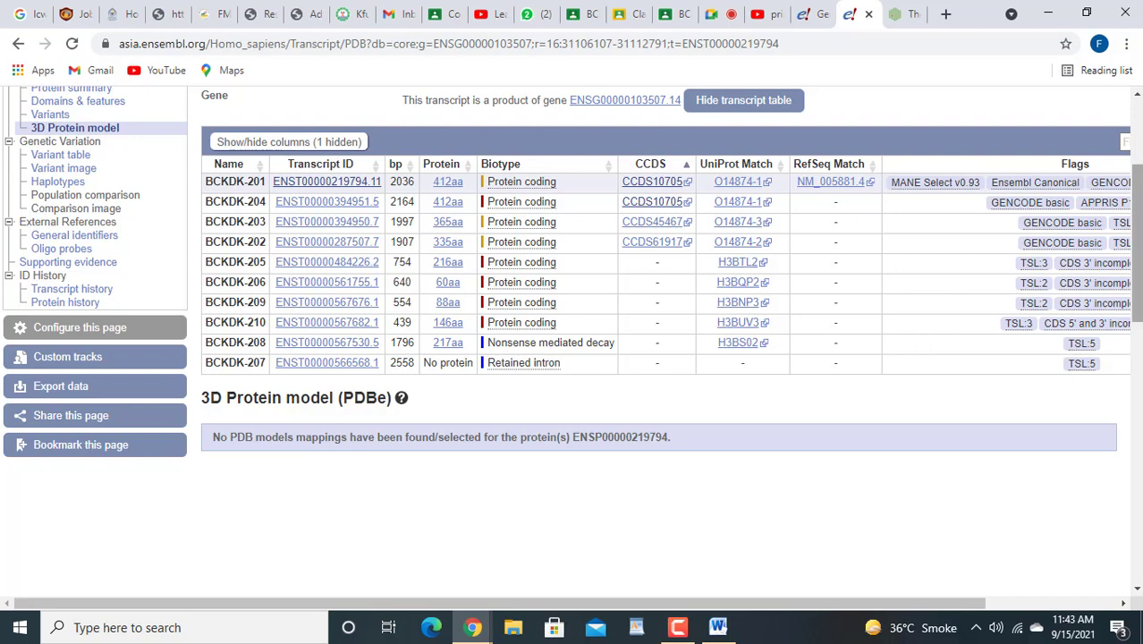
Step: Open the UniProt match O14874-1 of transcript BCKDK-201 in a new browser tab and close the EMBL-EBI tab
{"action": "left_click_drag", "start_coordinate": [1138, 283], "coordinate": [1139, 336]}
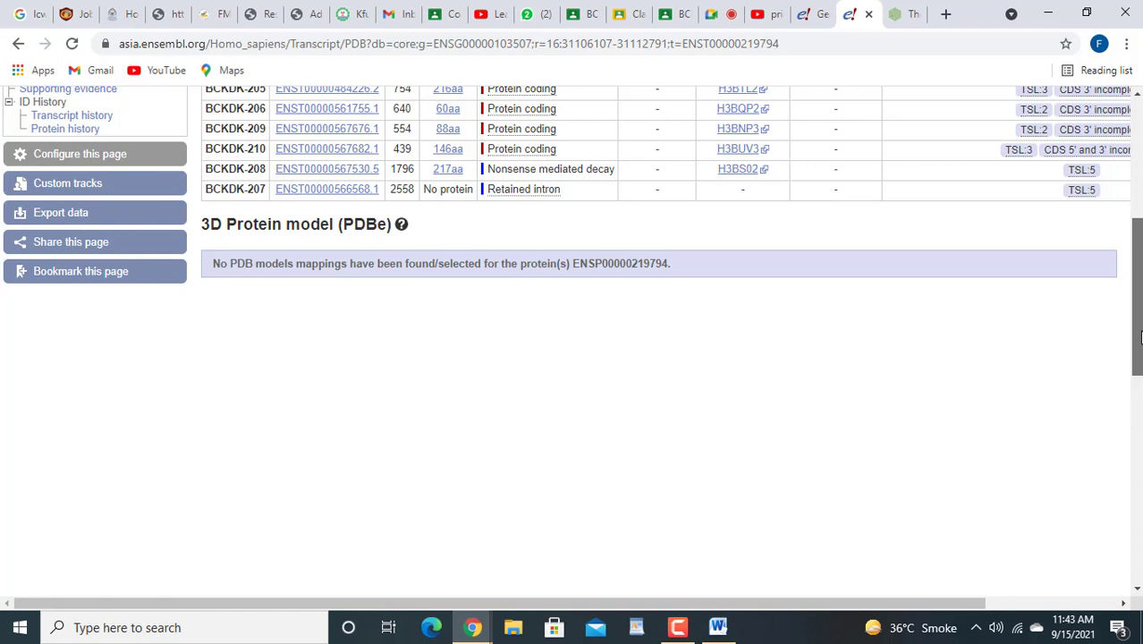
{"action": "left_click_drag", "start_coordinate": [1141, 337], "coordinate": [1140, 345]}
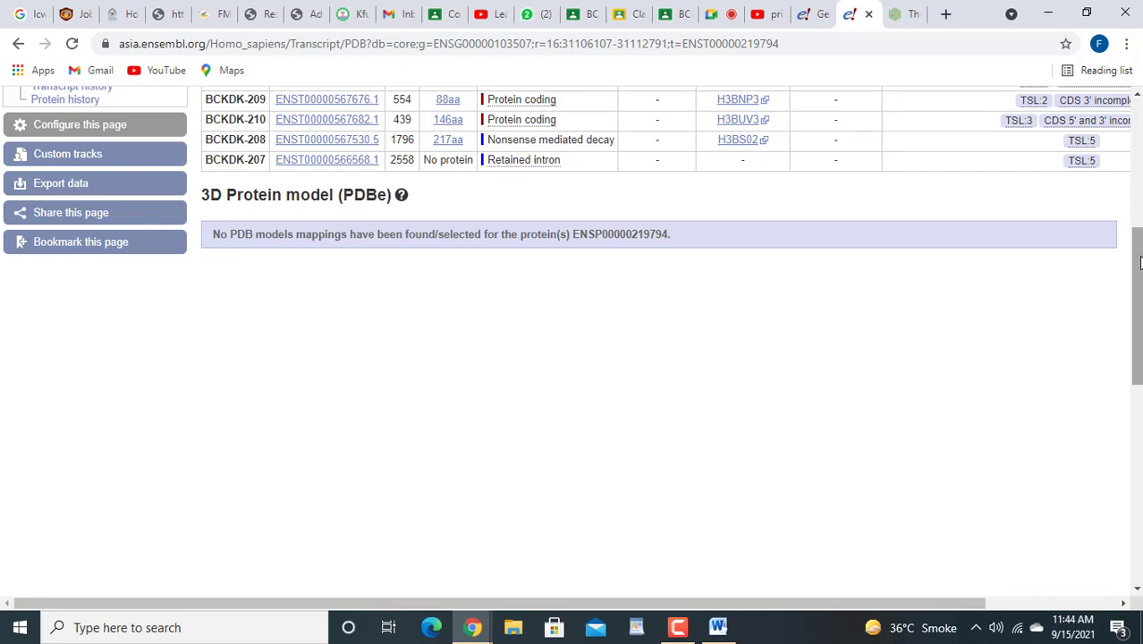
{"action": "left_click_drag", "start_coordinate": [1141, 234], "coordinate": [1140, 147]}
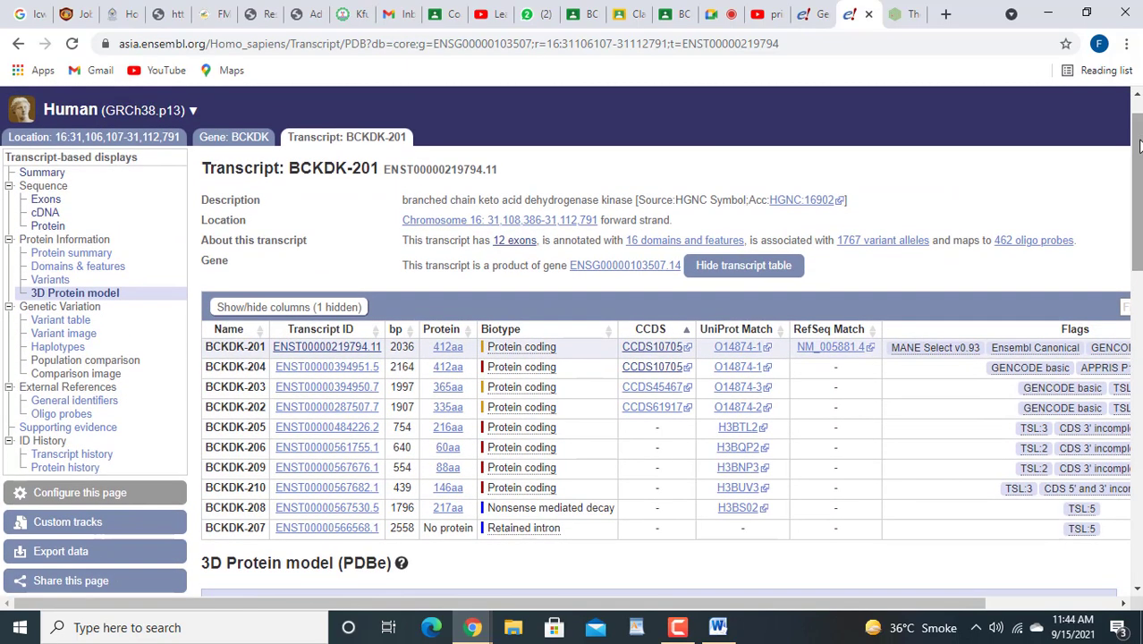
{"action": "right_click", "coordinate": [747, 348]}
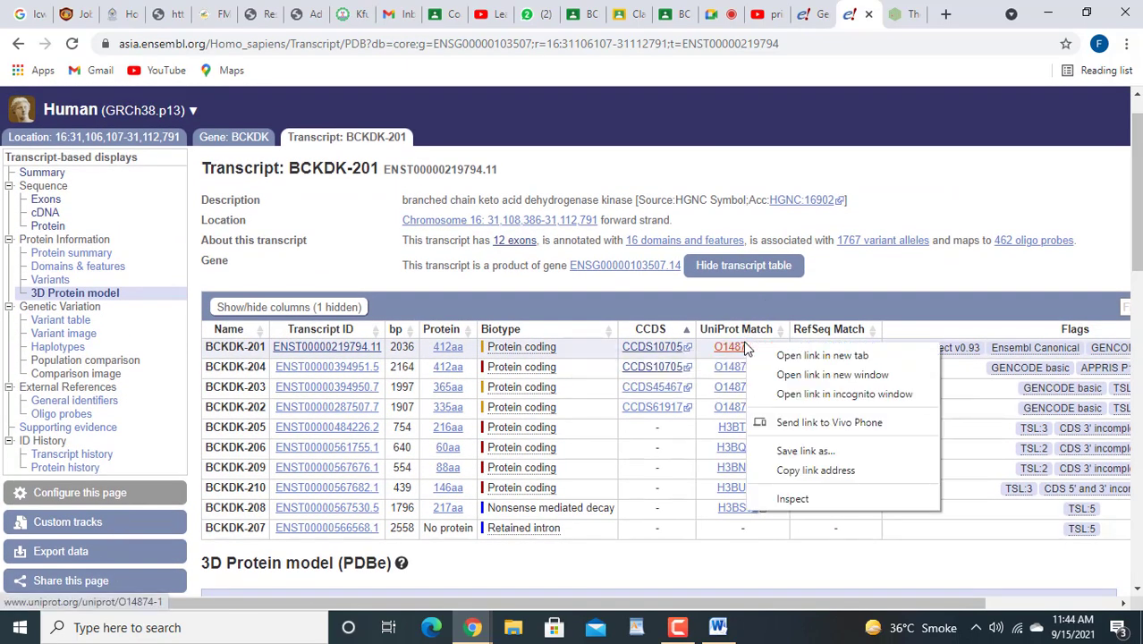
{"action": "left_click", "coordinate": [780, 354]}
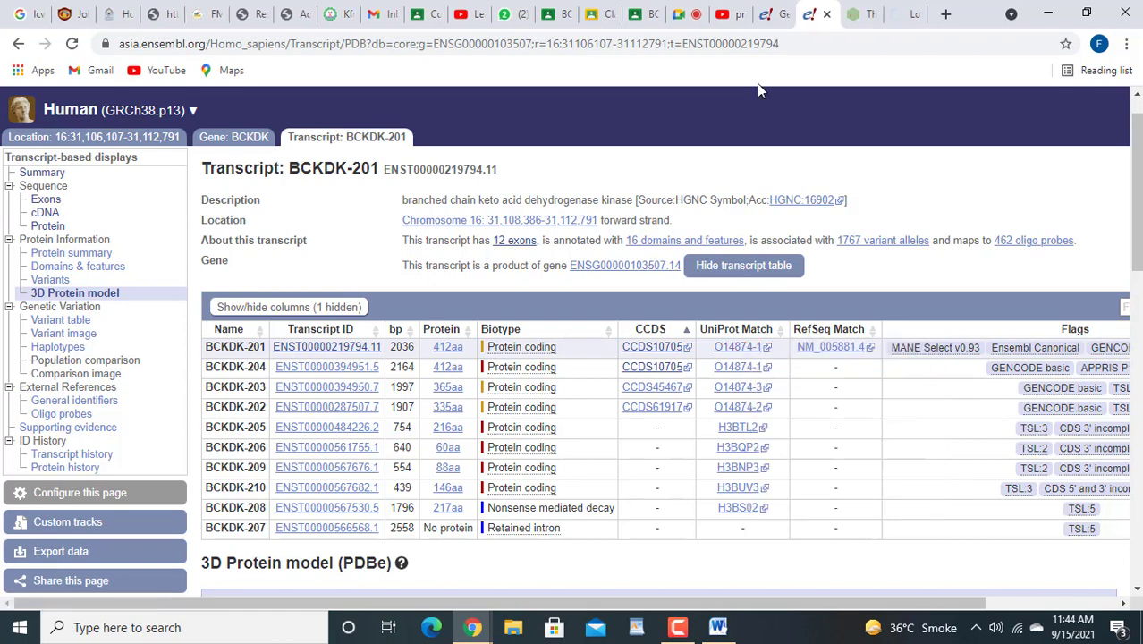
{"action": "left_click", "coordinate": [858, 18]}
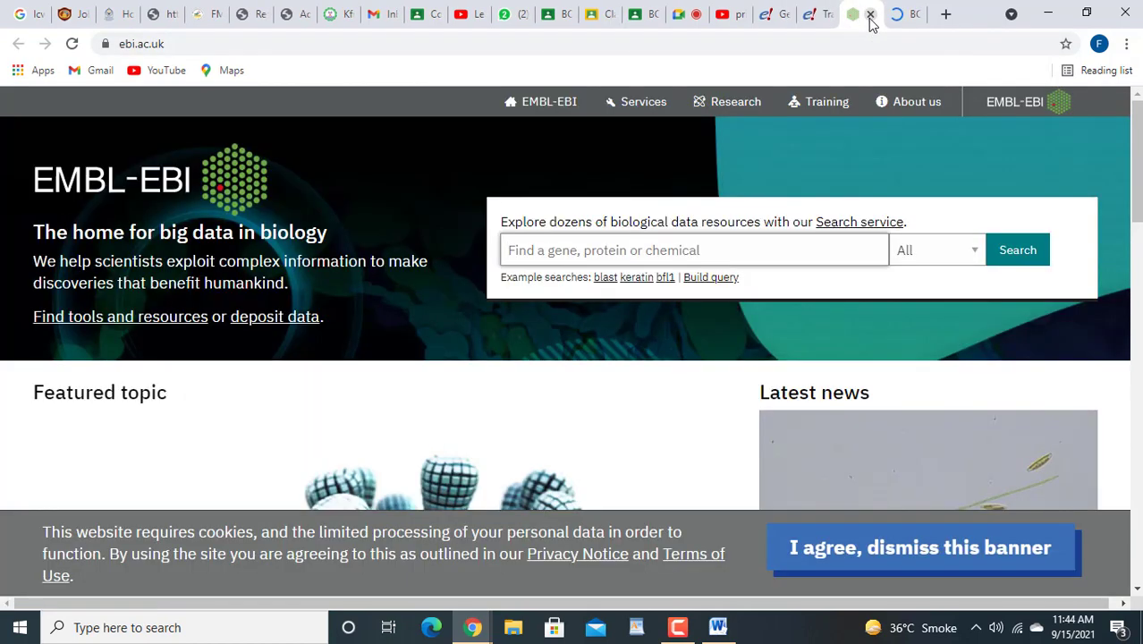
{"action": "left_click", "coordinate": [869, 16]}
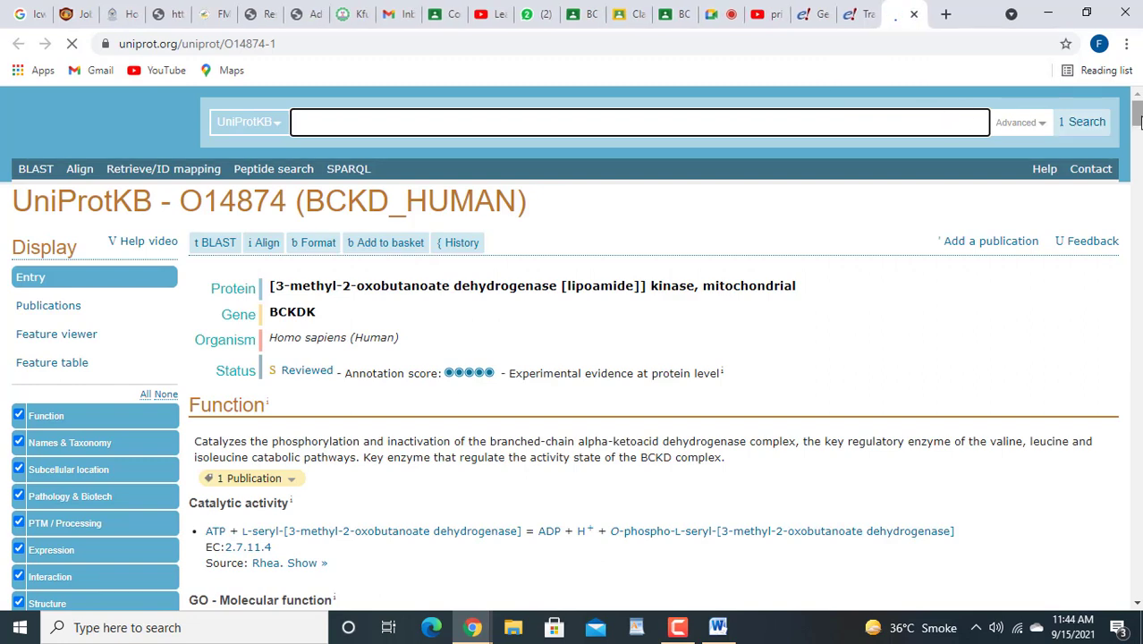
Step: Review the Function section of the UniProt entry, expanding the catalytic activity reaction and reading the GO annotations
{"action": "left_click_drag", "start_coordinate": [1138, 121], "coordinate": [1139, 128]}
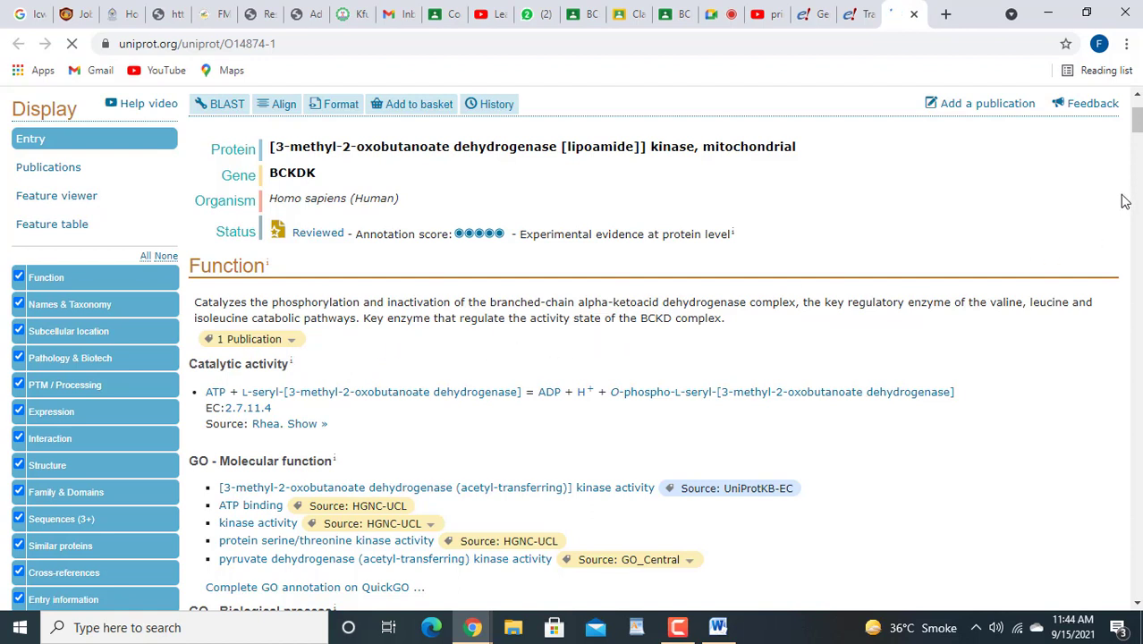
{"action": "left_click", "coordinate": [1137, 143]}
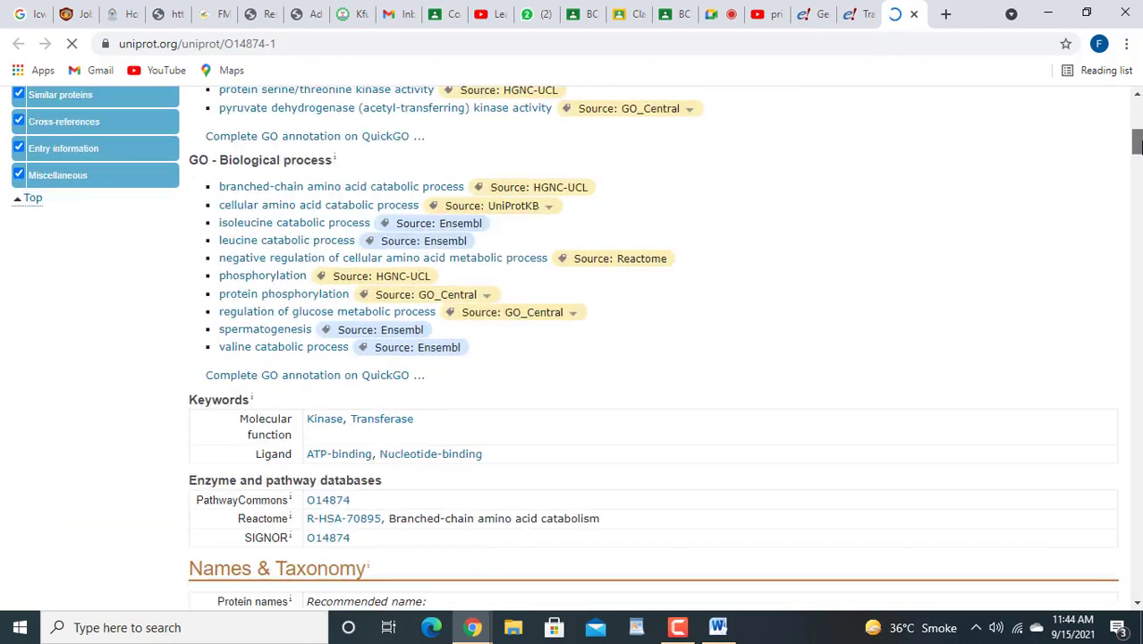
{"action": "scroll", "coordinate": [576, 349], "scroll_direction": "up", "scroll_amount": 2}
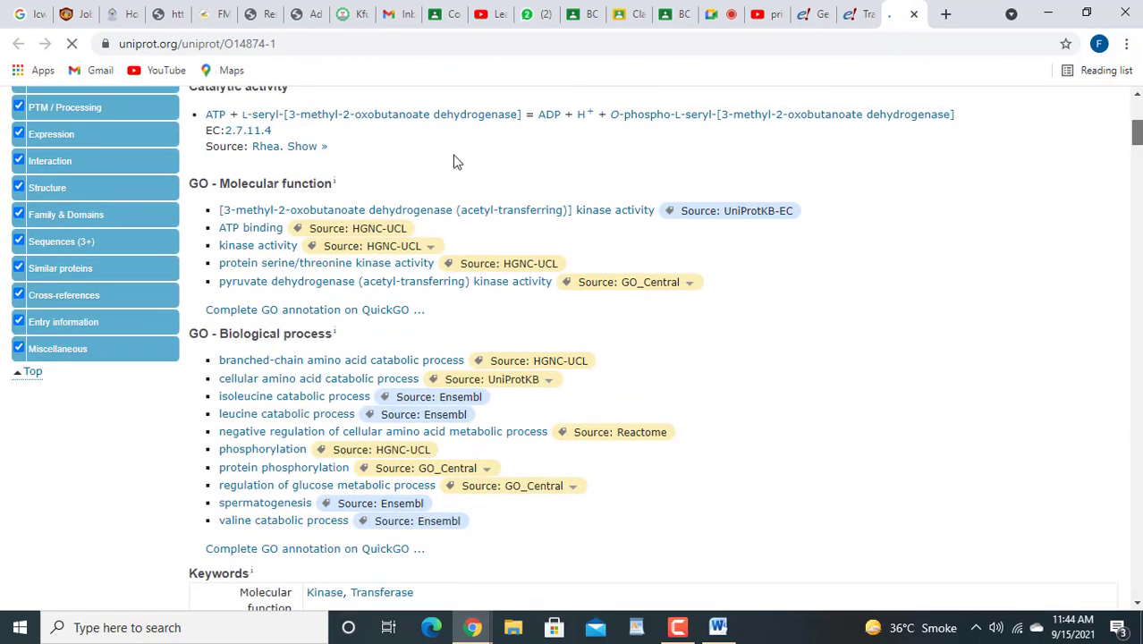
{"action": "left_click", "coordinate": [304, 146]}
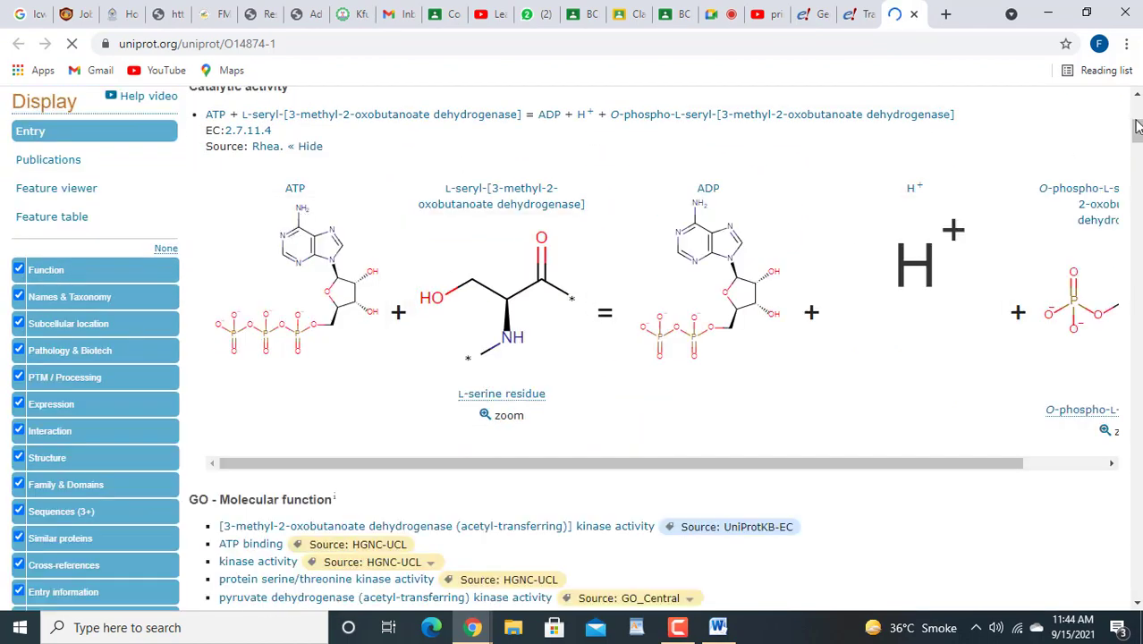
{"action": "left_click_drag", "start_coordinate": [1138, 131], "coordinate": [1138, 127]}
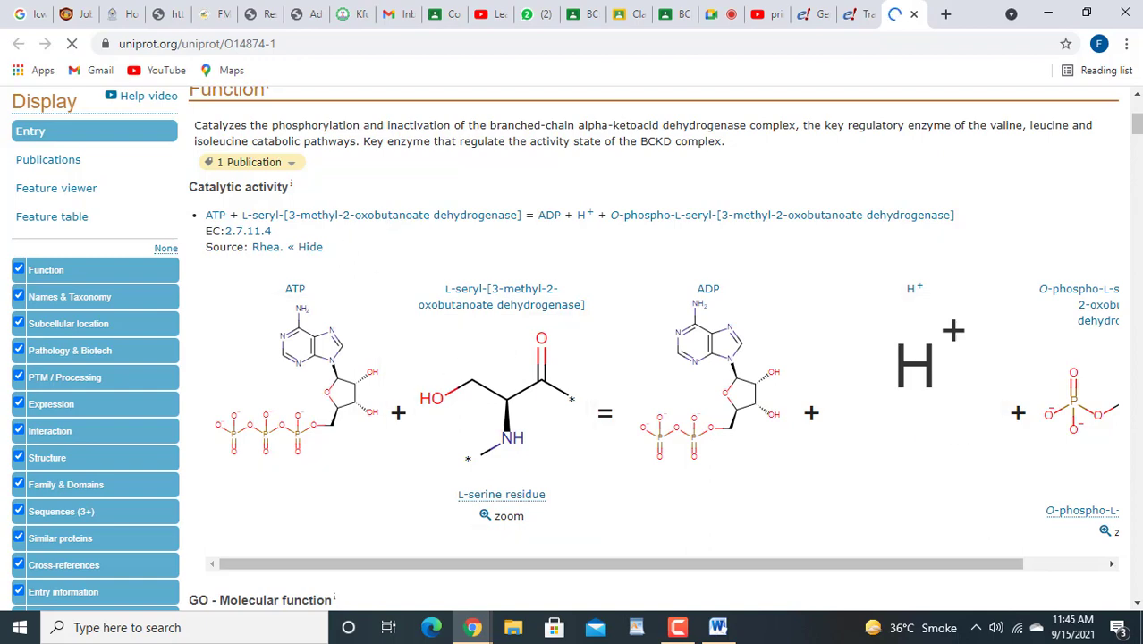
{"action": "left_click", "coordinate": [1137, 140]}
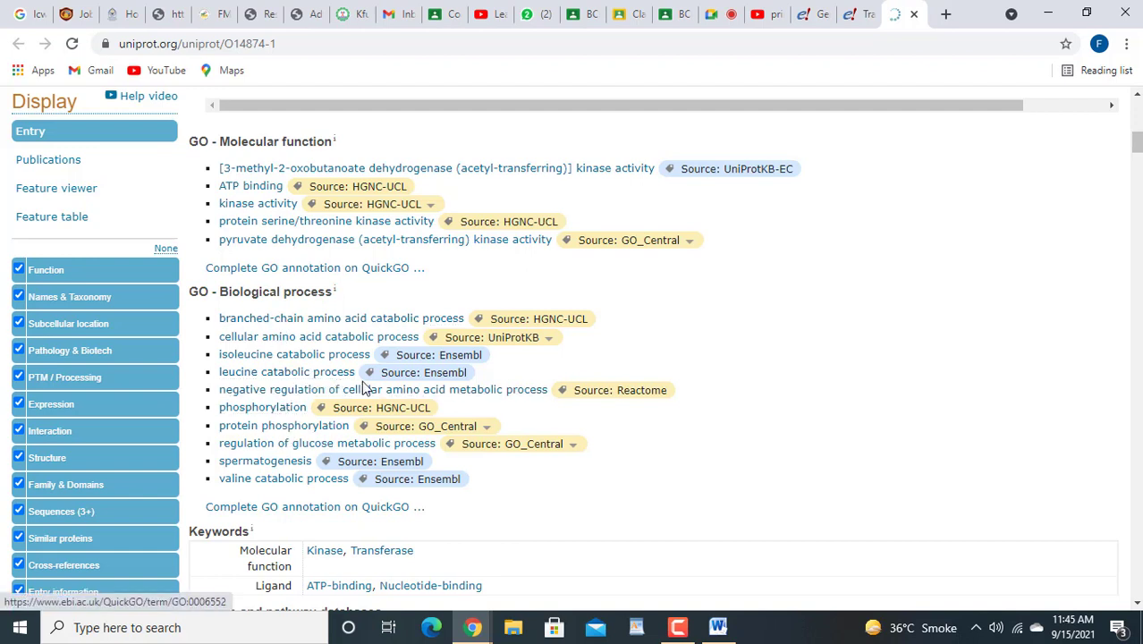
Step: Examine the entry's Subcellular location, Pathology & Biotech, PTM / Processing and Expression sections
{"action": "left_click_drag", "start_coordinate": [1138, 143], "coordinate": [1138, 183]}
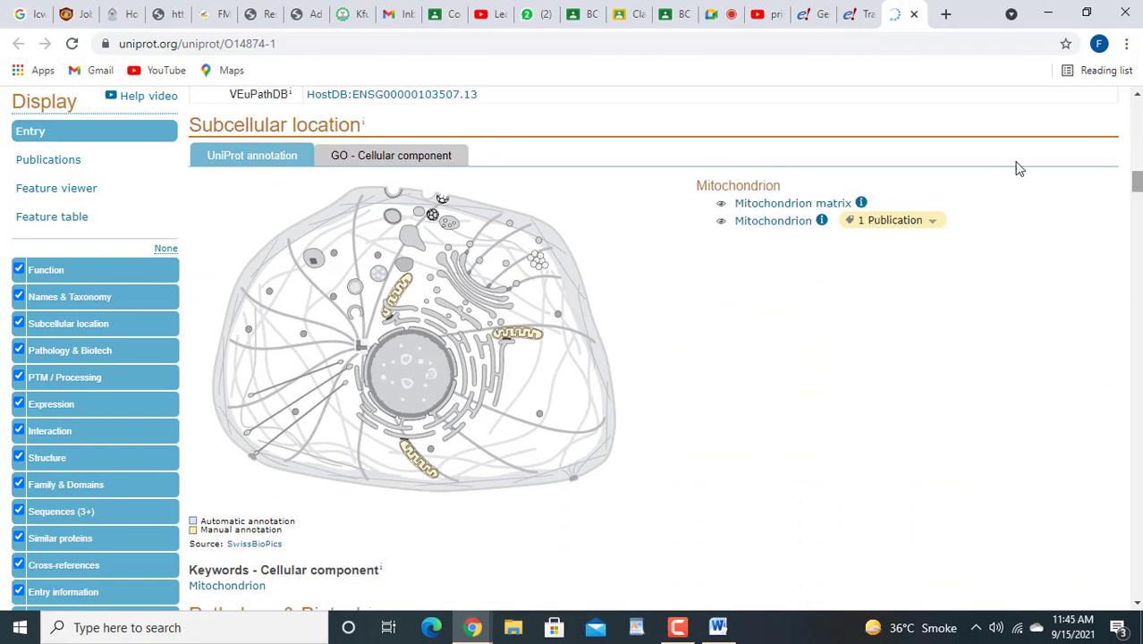
{"action": "mouse_move", "coordinate": [814, 212]}
{"action": "left_click_drag", "start_coordinate": [1138, 184], "coordinate": [1138, 204]}
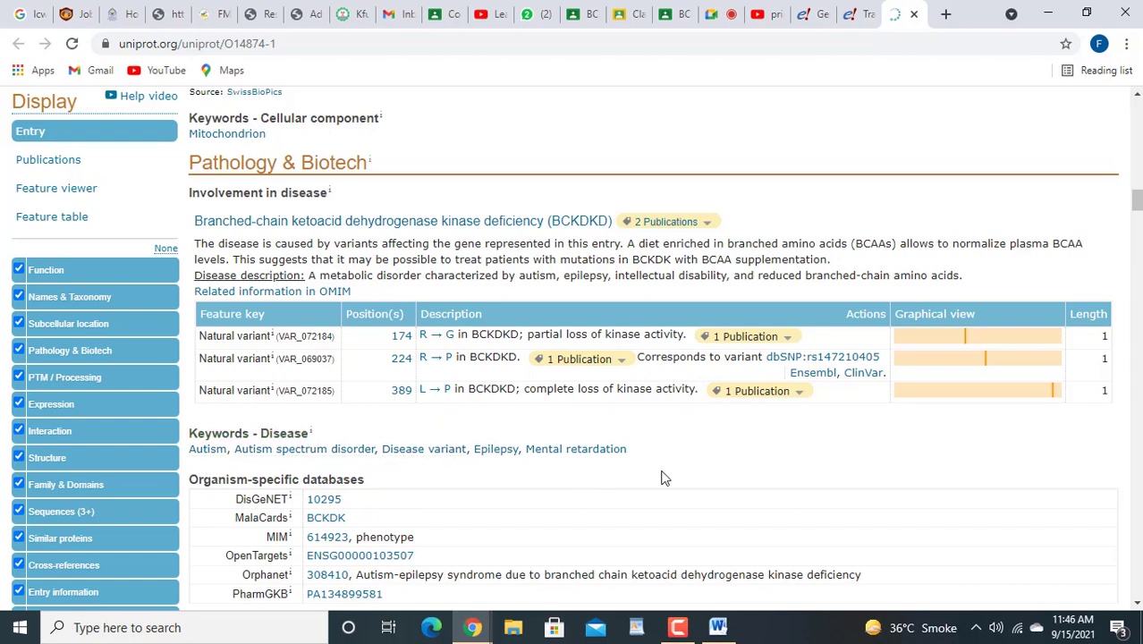
{"action": "left_click_drag", "start_coordinate": [1135, 209], "coordinate": [1136, 215]}
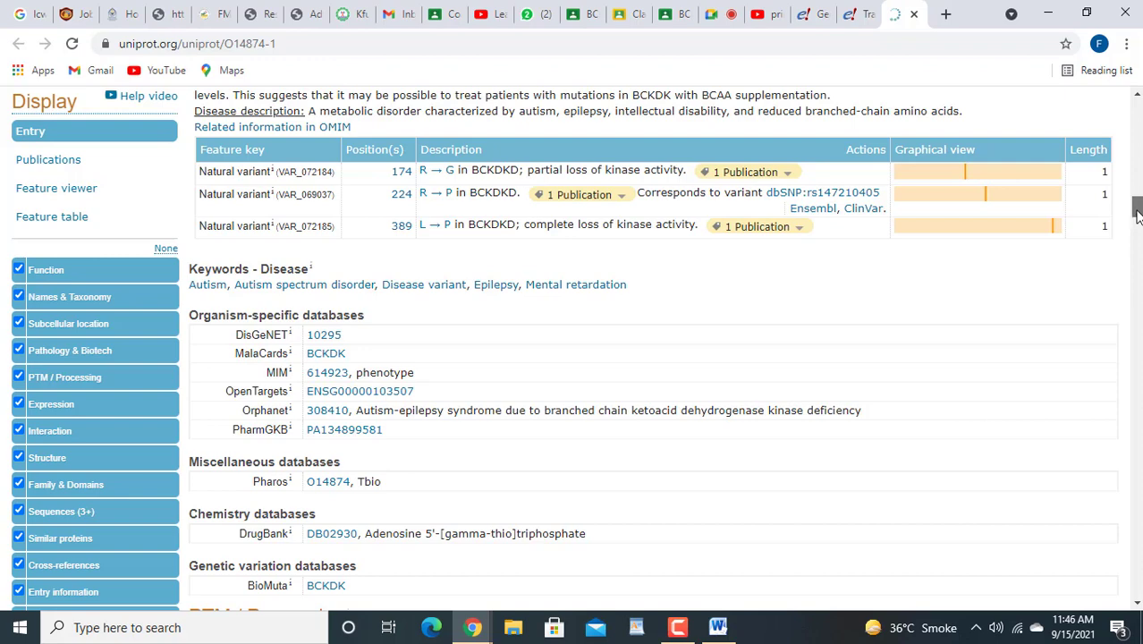
{"action": "left_click_drag", "start_coordinate": [1137, 211], "coordinate": [1138, 230]}
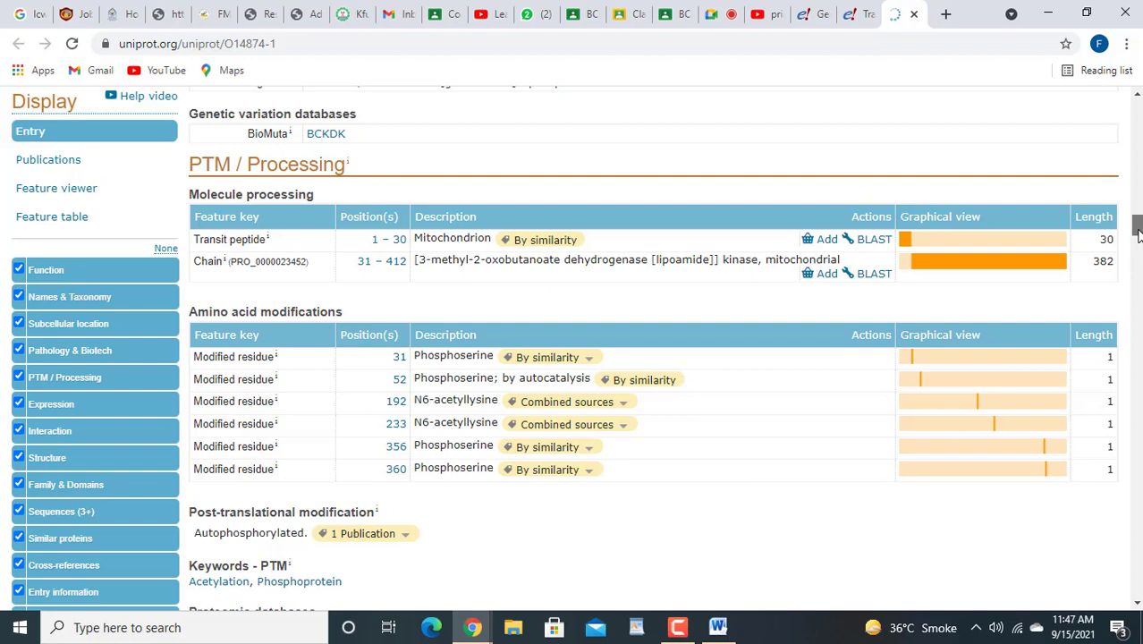
{"action": "mouse_move", "coordinate": [1138, 230]}
{"action": "left_mouse_down"}
{"action": "mouse_move", "coordinate": [1138, 268]}
{"action": "mouse_move", "coordinate": [1137, 252]}
{"action": "left_mouse_up"}
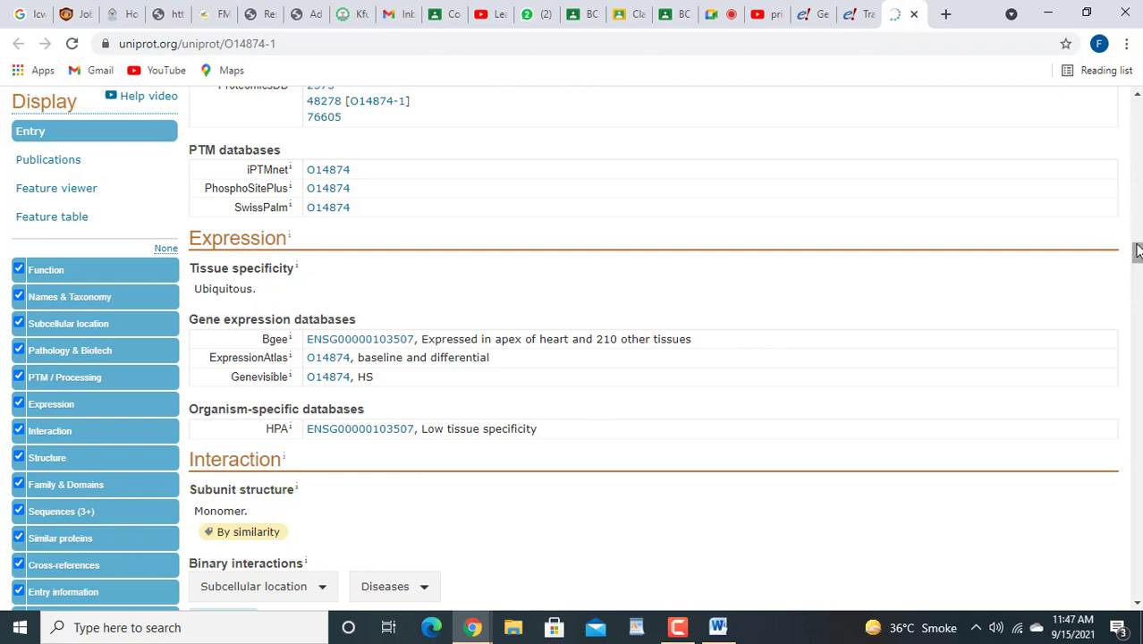
Step: Examine the entry's Structure, Family & Domains and Sequences sections, including the potential isoforms, and return to the entry heading
{"action": "left_click_drag", "start_coordinate": [1137, 251], "coordinate": [1137, 297]}
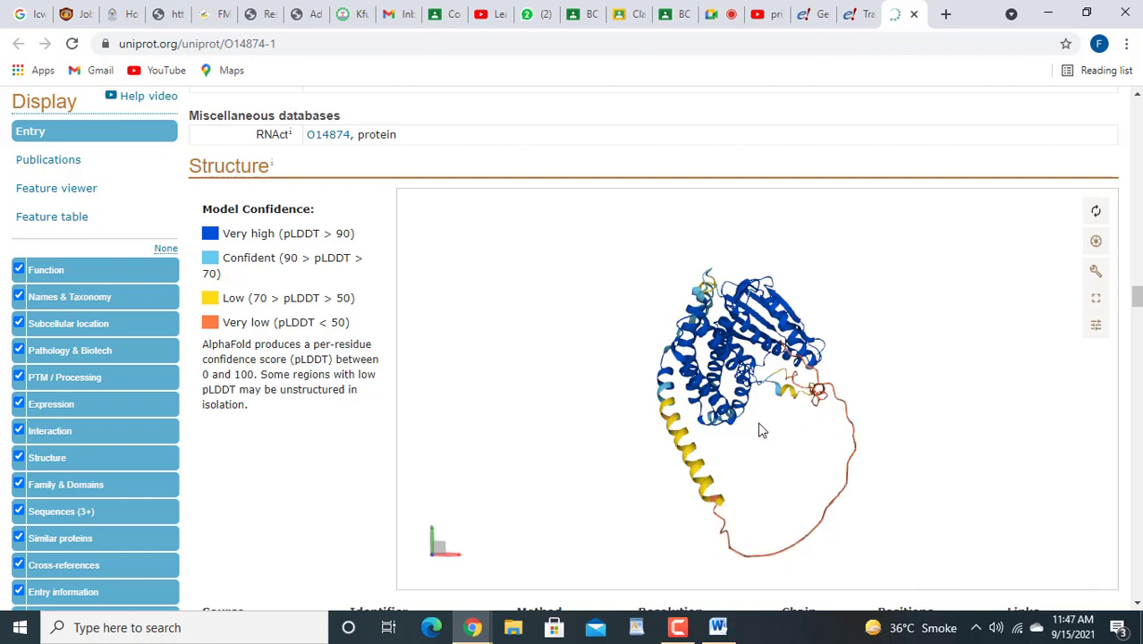
{"action": "left_click_drag", "start_coordinate": [1134, 310], "coordinate": [1138, 337]}
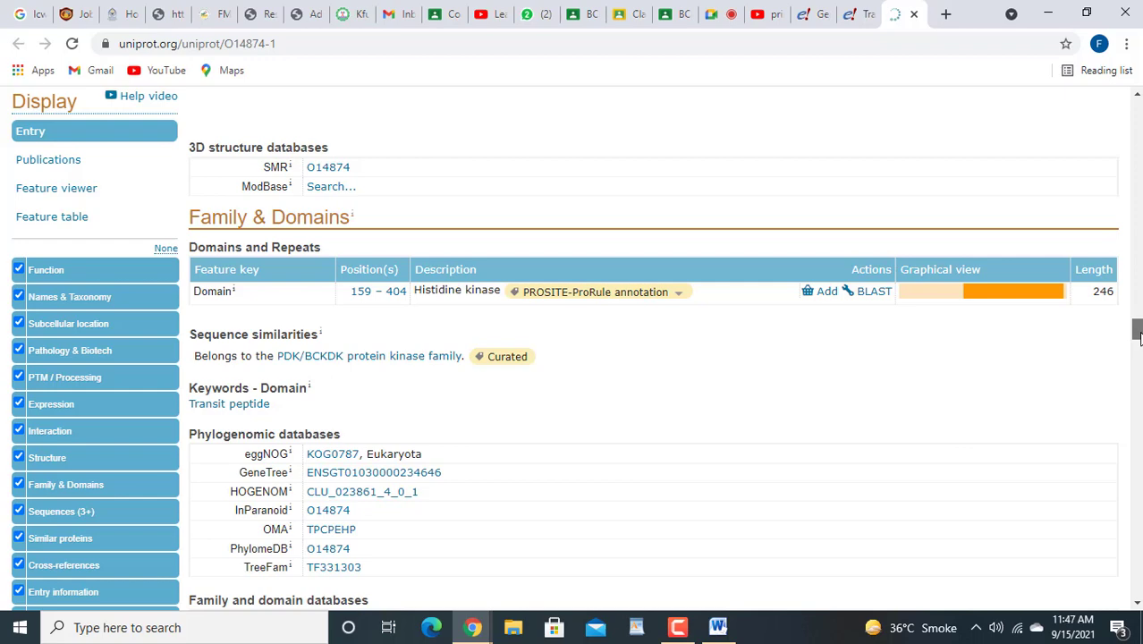
{"action": "left_click_drag", "start_coordinate": [1137, 334], "coordinate": [1138, 371]}
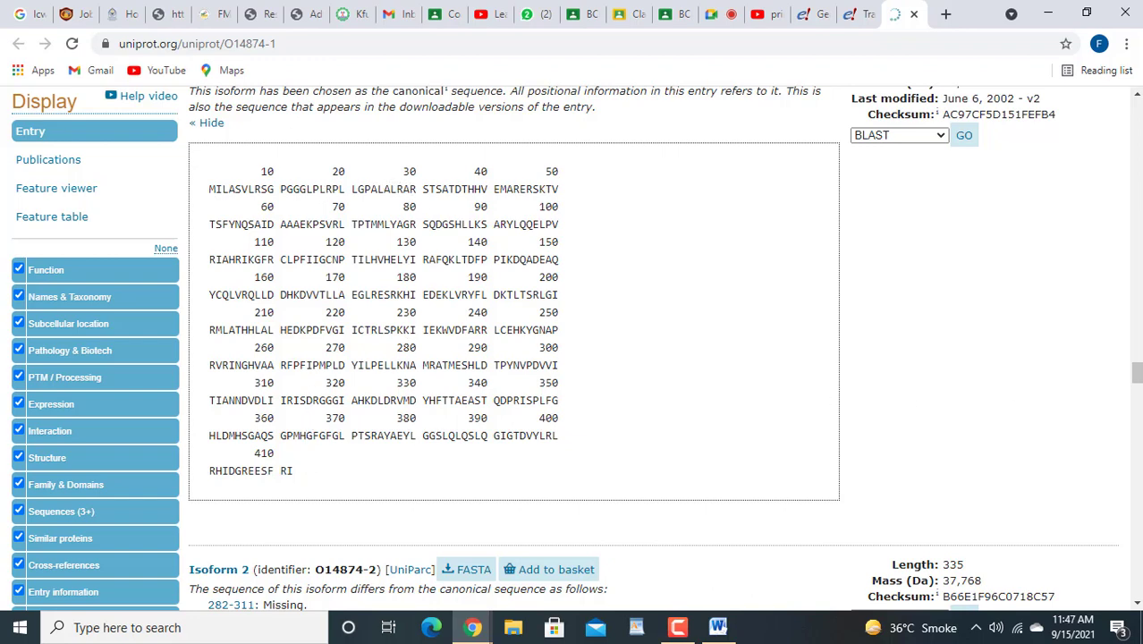
{"action": "left_click_drag", "start_coordinate": [1137, 374], "coordinate": [1137, 395]}
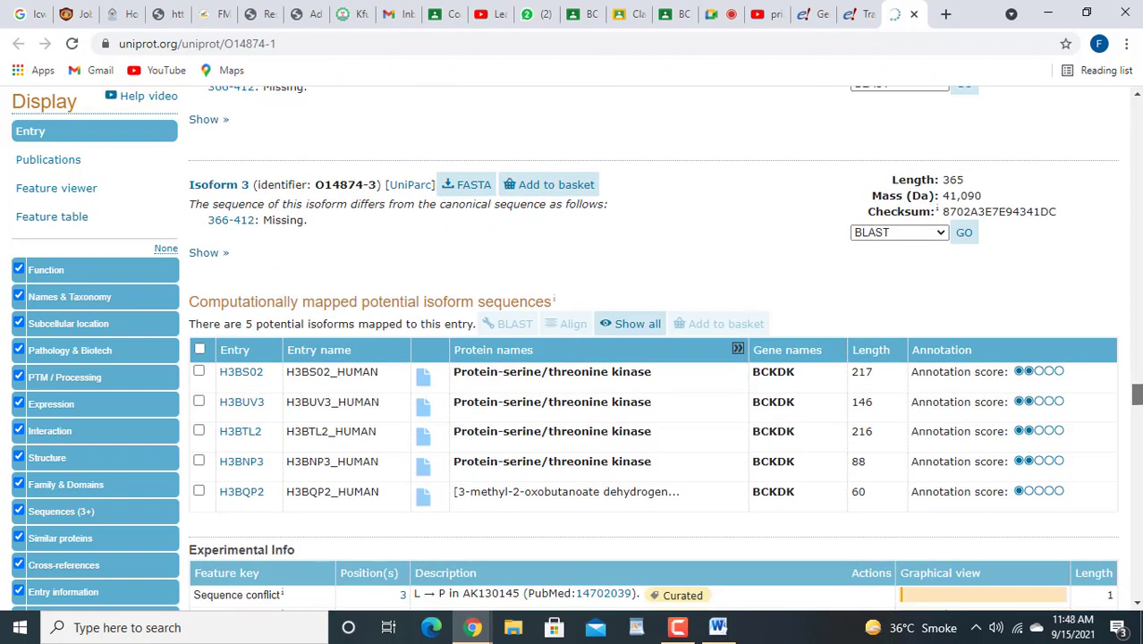
{"action": "left_click_drag", "start_coordinate": [1137, 393], "coordinate": [1137, 402]}
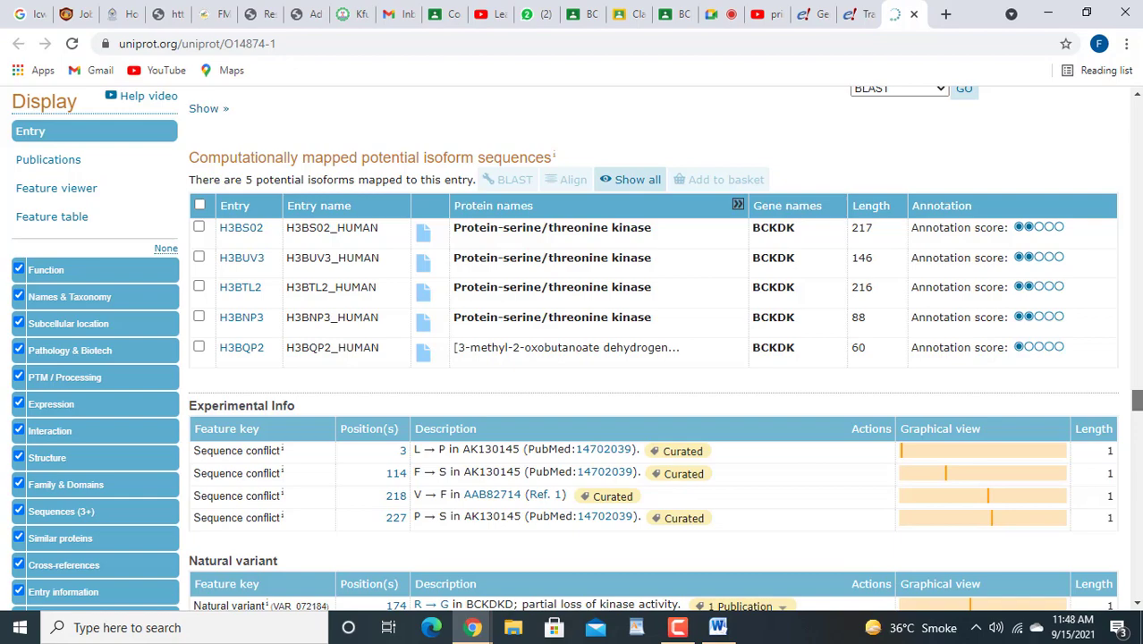
{"action": "mouse_move", "coordinate": [1137, 400]}
{"action": "left_mouse_down"}
{"action": "mouse_move", "coordinate": [1137, 576]}
{"action": "mouse_move", "coordinate": [1137, 111]}
{"action": "left_mouse_up"}
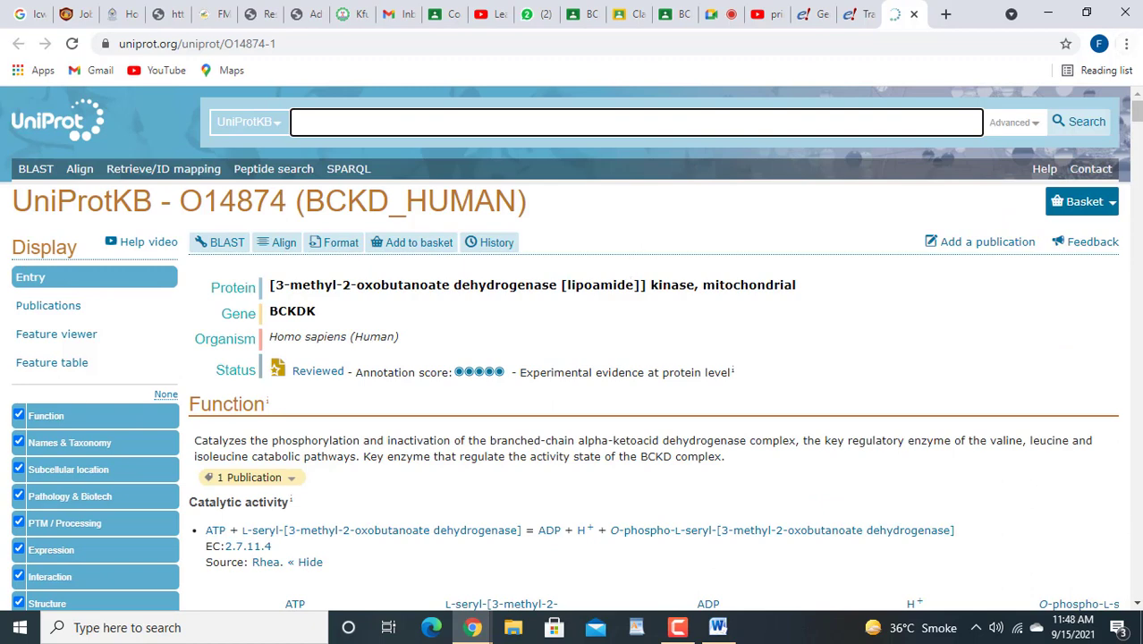
Step: Switch to the Word document with the pasted chromosome sequence and review the highlighted exons and the introns between them
{"action": "left_click", "coordinate": [718, 627]}
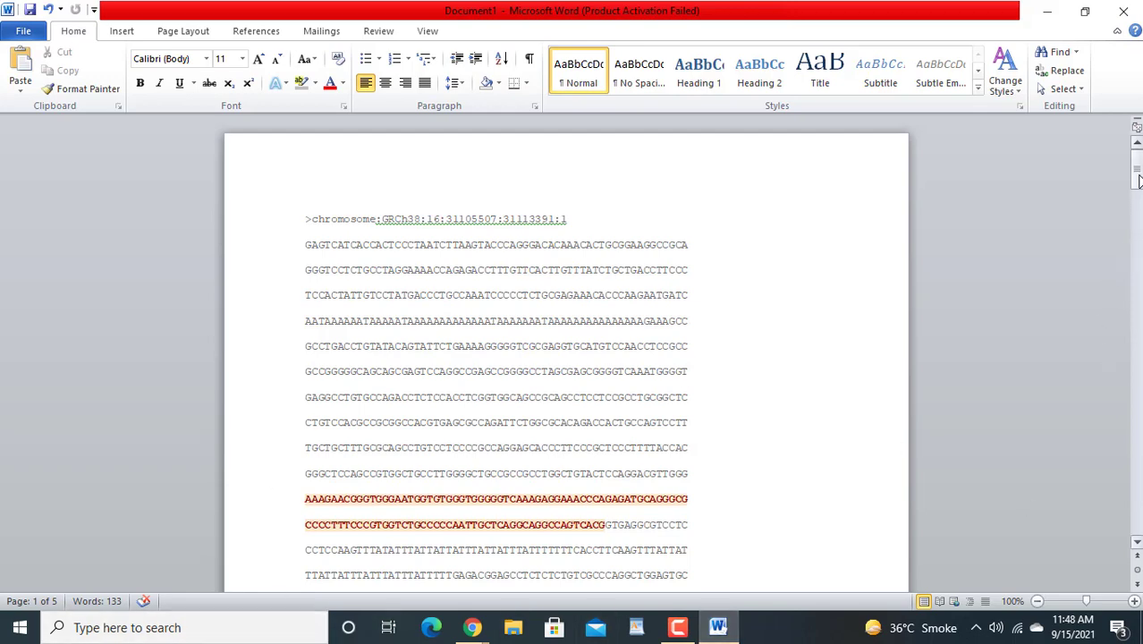
{"action": "left_click_drag", "start_coordinate": [1138, 181], "coordinate": [1137, 264]}
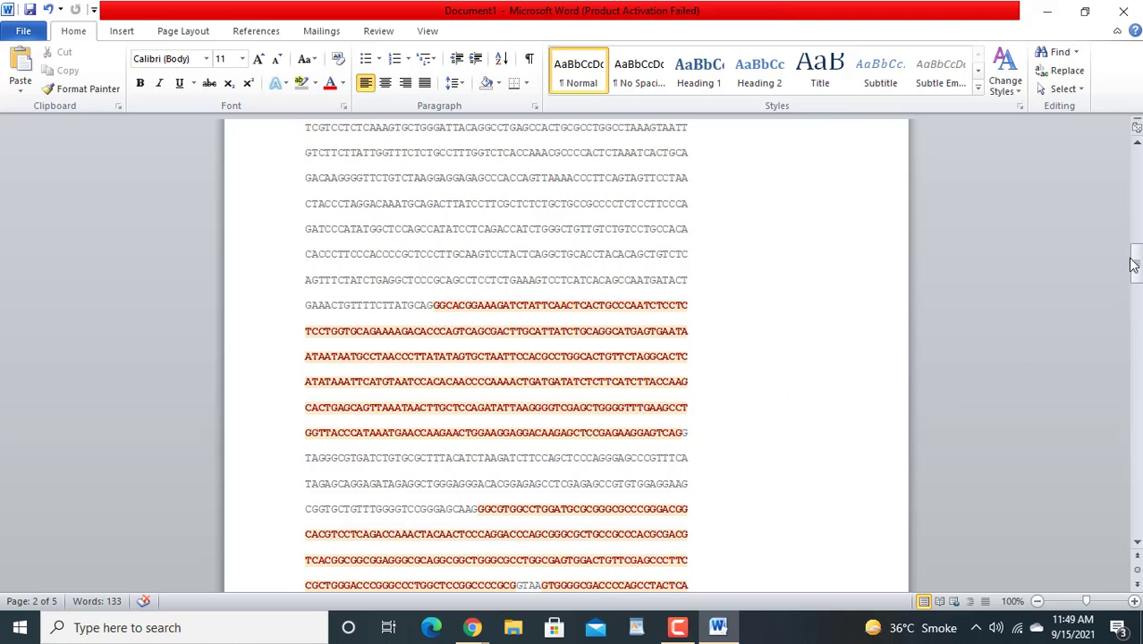
{"action": "left_click_drag", "start_coordinate": [1133, 265], "coordinate": [1129, 200]}
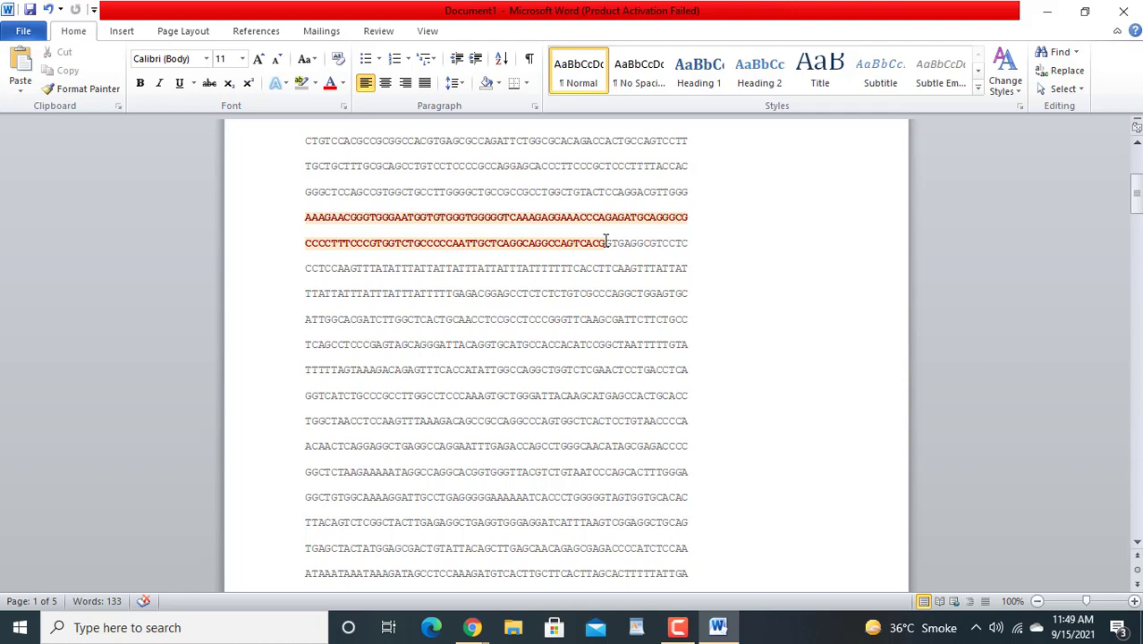
Step: Delete the block of full intron lines between the first and second highlighted exons of the sequence
{"action": "left_click_drag", "start_coordinate": [608, 243], "coordinate": [663, 347]}
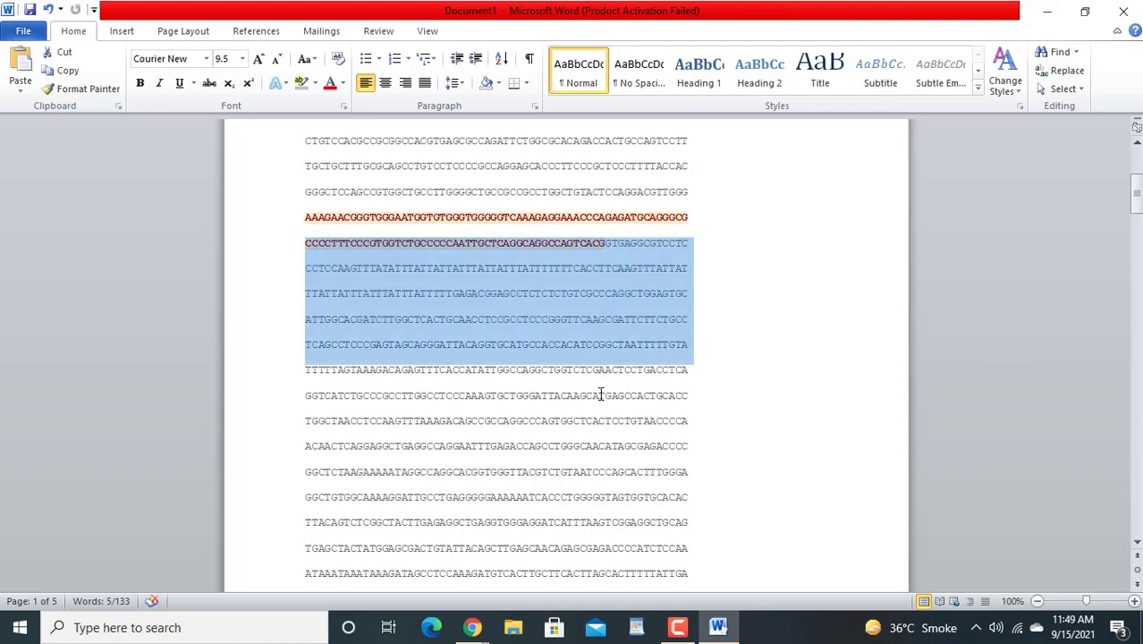
{"action": "key", "text": "Left"}
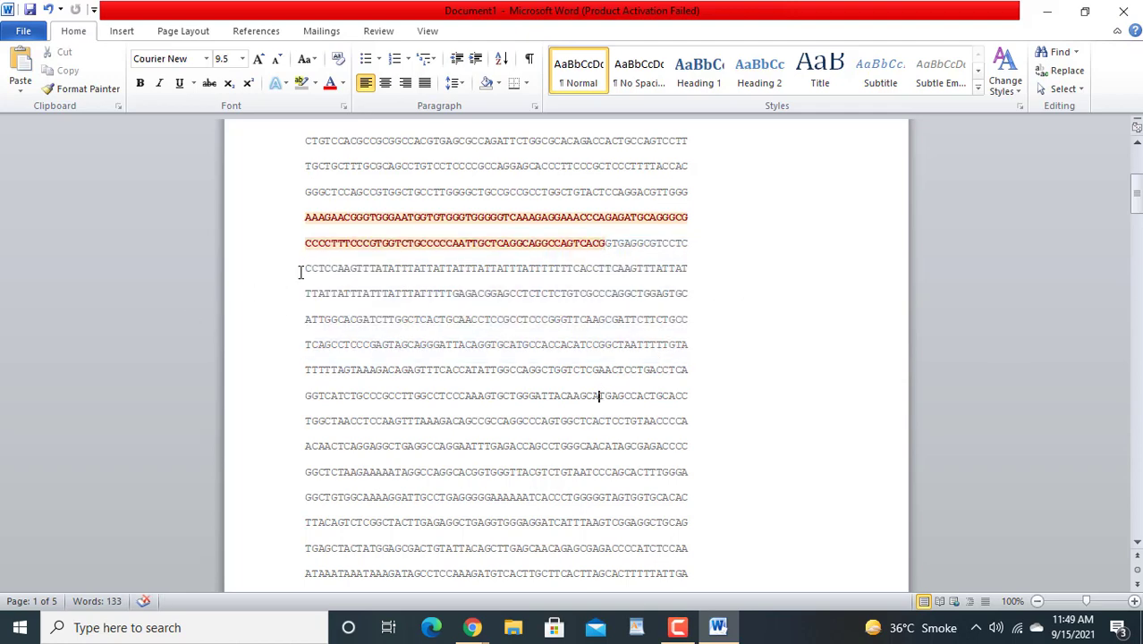
{"action": "left_click_drag", "start_coordinate": [305, 269], "coordinate": [426, 331]}
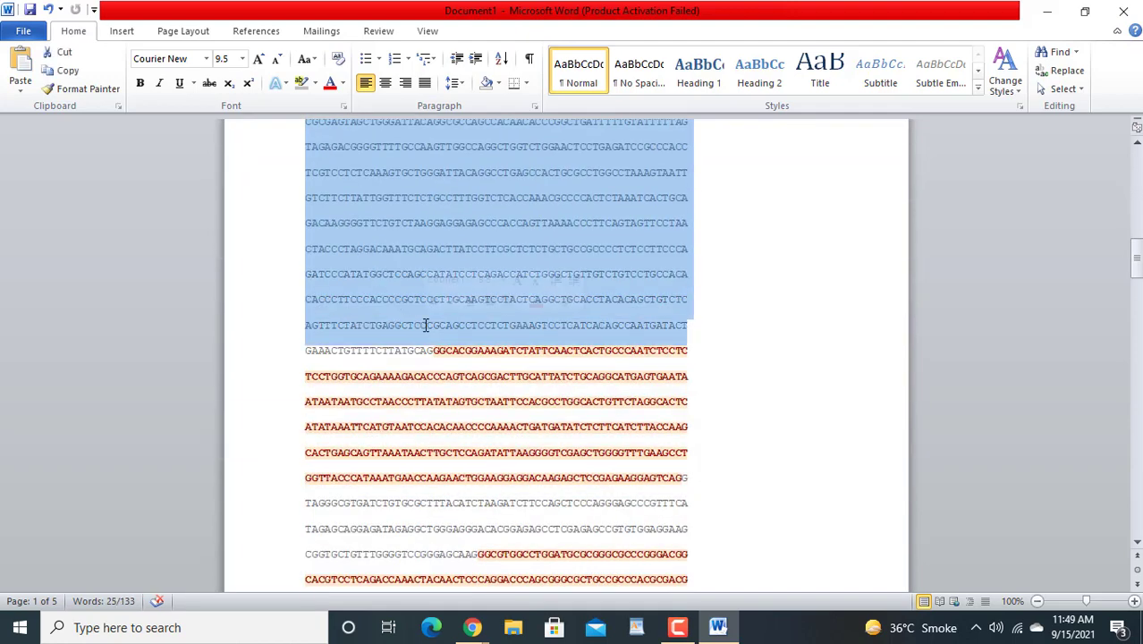
{"action": "key", "text": "Delete"}
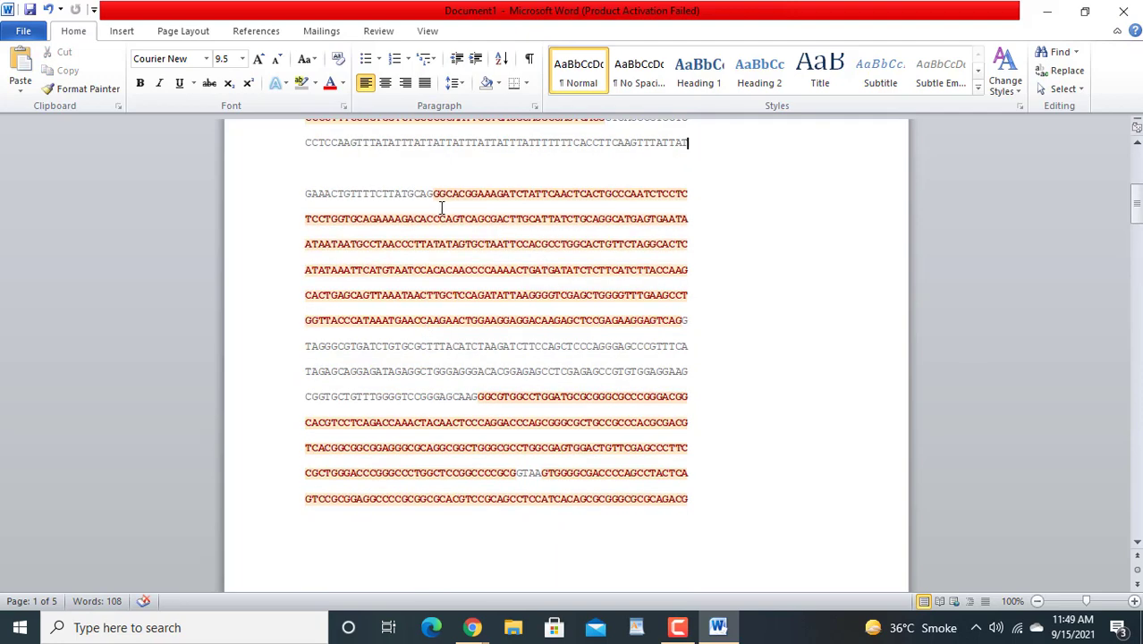
Step: Delete the remaining unhighlighted intron bases before GGCACGGAAAG so the second exon directly follows the first exon ending in CAGTCACG
{"action": "left_click", "coordinate": [432, 194]}
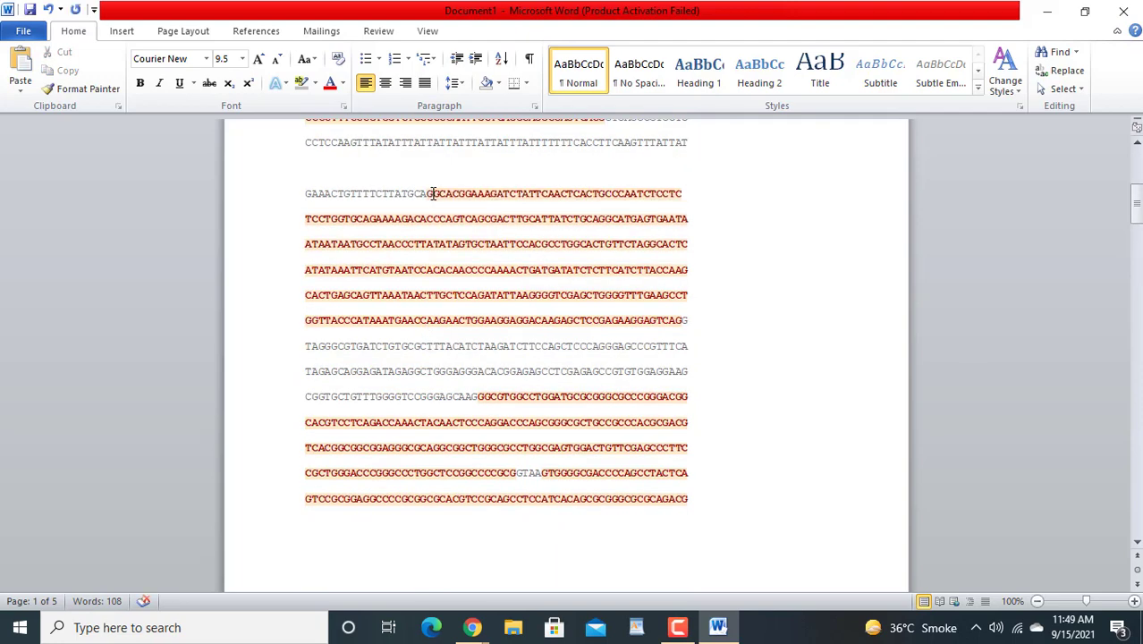
{"action": "key", "text": "BackSpace"}
{"action": "key", "text": "BackSpace"}
{"action": "key", "text": "BackSpace"}
{"action": "key", "text": "BackSpace"}
{"action": "key", "text": "BackSpace"}
{"action": "key", "text": "BackSpace"}
{"action": "key", "text": "BackSpace"}
{"action": "key", "text": "BackSpace"}
{"action": "key", "text": "BackSpace"}
{"action": "key", "text": "BackSpace"}
{"action": "key", "text": "BackSpace"}
{"action": "key", "text": "BackSpace"}
{"action": "key", "text": "BackSpace"}
{"action": "key", "text": "BackSpace"}
{"action": "key", "text": "BackSpace"}
{"action": "key", "text": "BackSpace"}
{"action": "key", "text": "BackSpace"}
{"action": "key", "text": "BackSpace"}
{"action": "key", "text": "BackSpace"}
{"action": "key", "text": "BackSpace"}
{"action": "key", "text": "BackSpace"}
{"action": "key", "text": "BackSpace"}
{"action": "key", "text": "BackSpace"}
{"action": "key", "text": "BackSpace"}
{"action": "key", "text": "BackSpace"}
{"action": "key", "text": "BackSpace"}
{"action": "key", "text": "BackSpace"}
{"action": "key", "text": "BackSpace"}
{"action": "key", "text": "BackSpace"}
{"action": "key", "text": "BackSpace"}
{"action": "key", "text": "BackSpace"}
{"action": "key", "text": "BackSpace"}
{"action": "key", "text": "BackSpace"}
{"action": "key", "text": "BackSpace"}
{"action": "key", "text": "BackSpace"}
{"action": "key", "text": "BackSpace"}
{"action": "key", "text": "BackSpace"}
{"action": "key", "text": "BackSpace"}
{"action": "key", "text": "BackSpace"}
{"action": "key", "text": "BackSpace"}
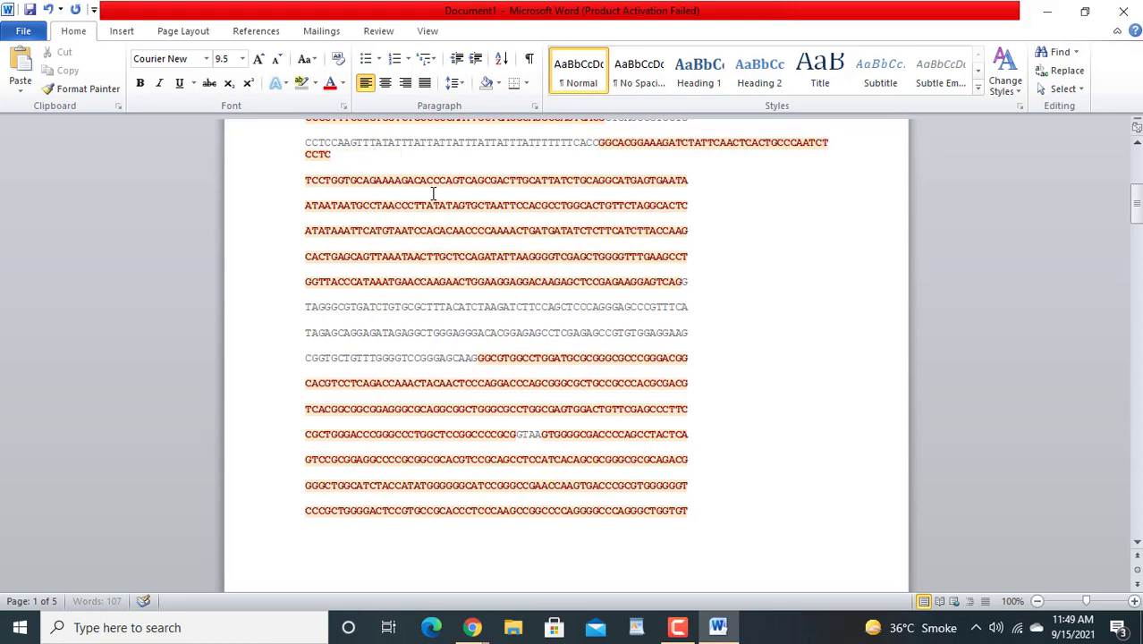
{"action": "key", "text": "BackSpace"}
{"action": "key", "text": "BackSpace"}
{"action": "key", "text": "BackSpace"}
{"action": "key", "text": "BackSpace"}
{"action": "key", "text": "BackSpace"}
{"action": "key", "text": "BackSpace"}
{"action": "key", "text": "BackSpace"}
{"action": "key", "text": "BackSpace"}
{"action": "key", "text": "BackSpace"}
{"action": "key", "text": "BackSpace"}
{"action": "key", "text": "BackSpace"}
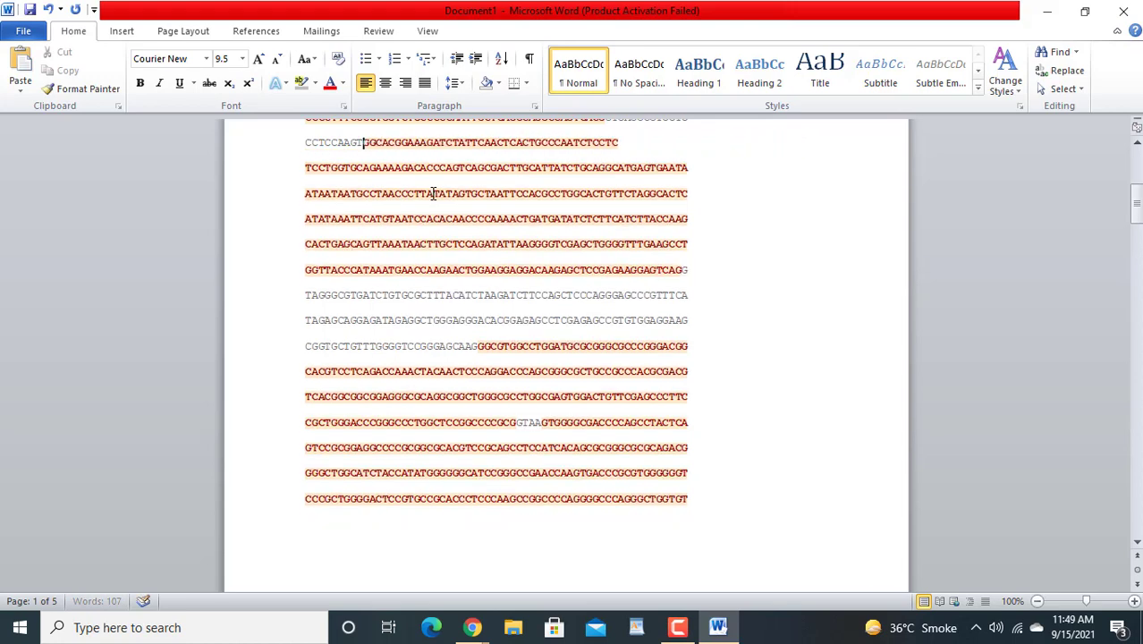
{"action": "key", "text": "BackSpace"}
{"action": "key", "text": "BackSpace"}
{"action": "key", "text": "BackSpace"}
{"action": "key", "text": "BackSpace"}
{"action": "key", "text": "BackSpace"}
{"action": "key", "text": "BackSpace"}
{"action": "key", "text": "BackSpace"}
{"action": "key", "text": "BackSpace"}
{"action": "key", "text": "BackSpace"}
{"action": "key", "text": "BackSpace"}
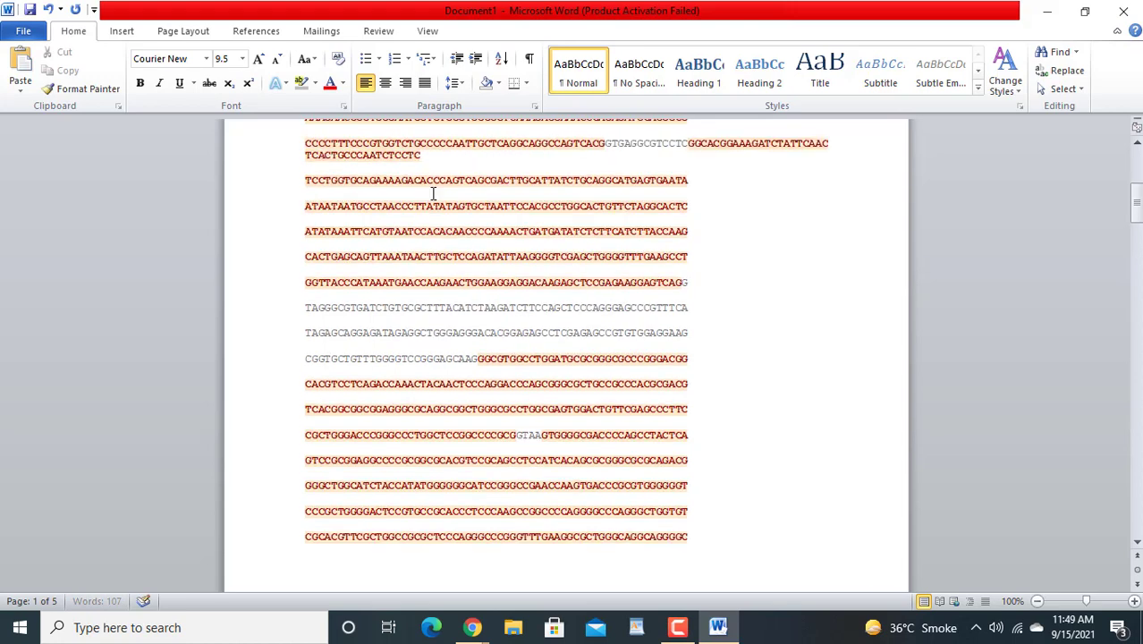
{"action": "key", "text": "BackSpace"}
{"action": "key", "text": "BackSpace"}
{"action": "key", "text": "BackSpace"}
{"action": "key", "text": "BackSpace"}
{"action": "key", "text": "BackSpace"}
{"action": "key", "text": "BackSpace"}
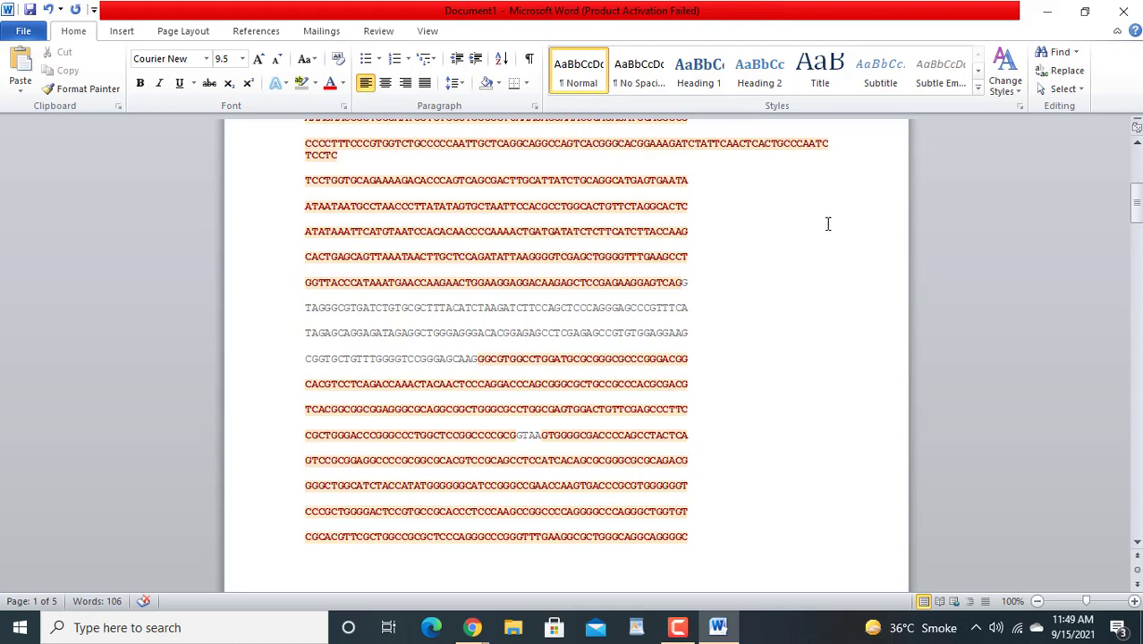
Step: Mark the target region in the joined exons with square brackets, opening before GGAAACCCAGAG and closing after CACGCCTGGCAC
{"action": "left_click_drag", "start_coordinate": [1138, 213], "coordinate": [1138, 199]}
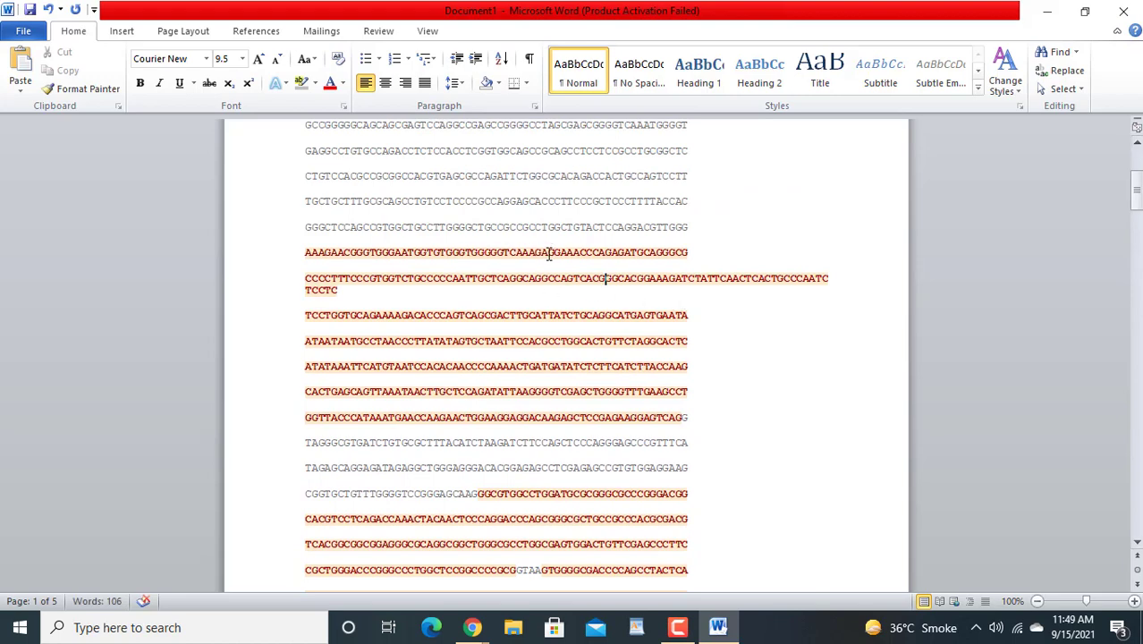
{"action": "key", "text": "ctrl+b"}
{"action": "type", "text": "["}
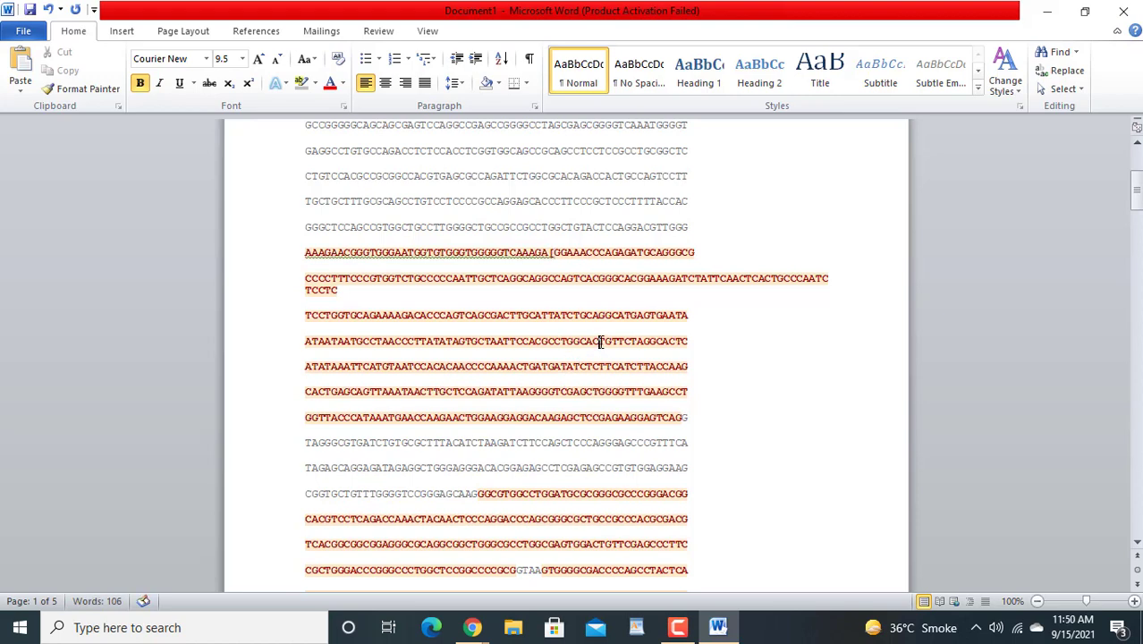
{"action": "left_click", "coordinate": [601, 340]}
{"action": "type", "text": "["}
Step: Remove the paragraph breaks between the lines of the two joined exons so they form one continuous sequence block
{"action": "left_click", "coordinate": [305, 315]}
{"action": "key", "text": "BackSpace"}
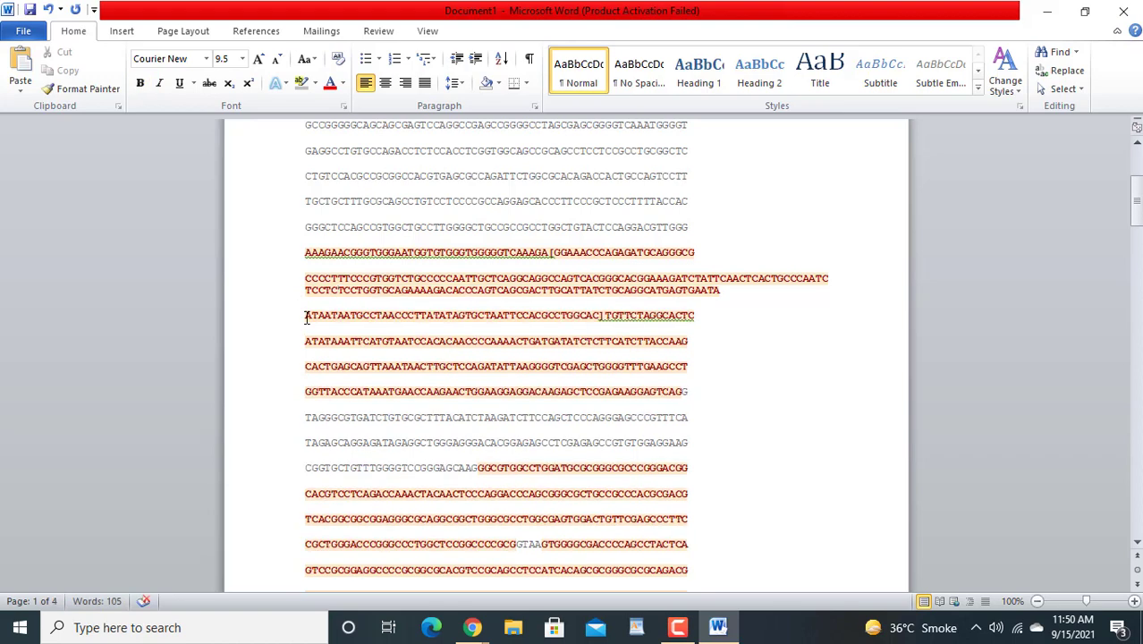
{"action": "key", "text": "ctrl+b"}
{"action": "left_click", "coordinate": [306, 315]}
{"action": "key", "text": "BackSpace"}
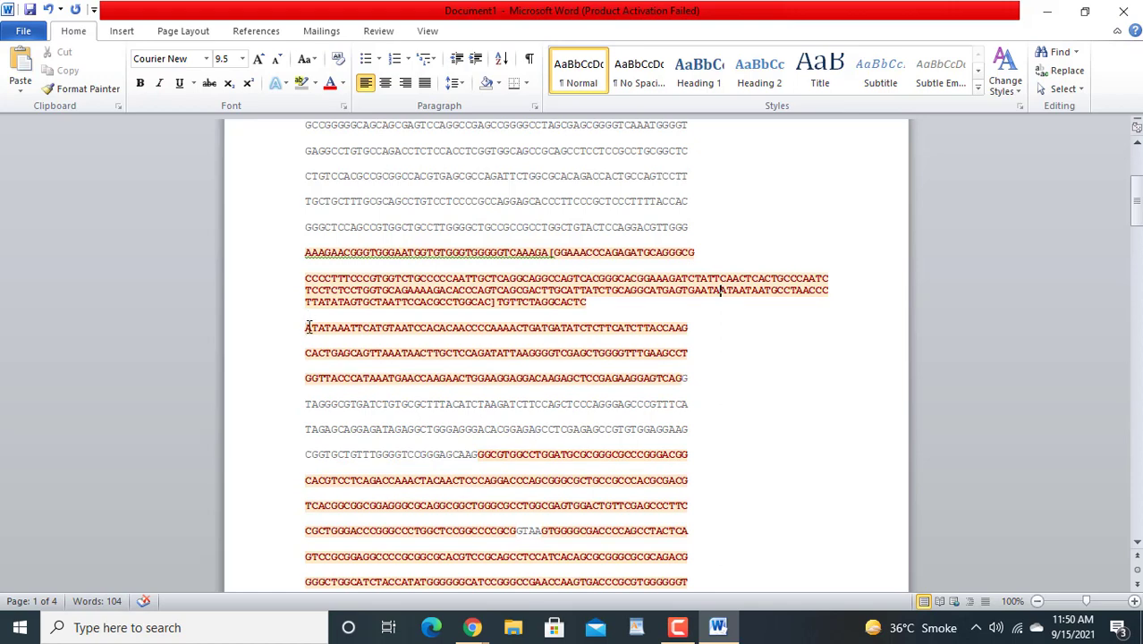
{"action": "left_click", "coordinate": [307, 328]}
{"action": "key", "text": "BackSpace"}
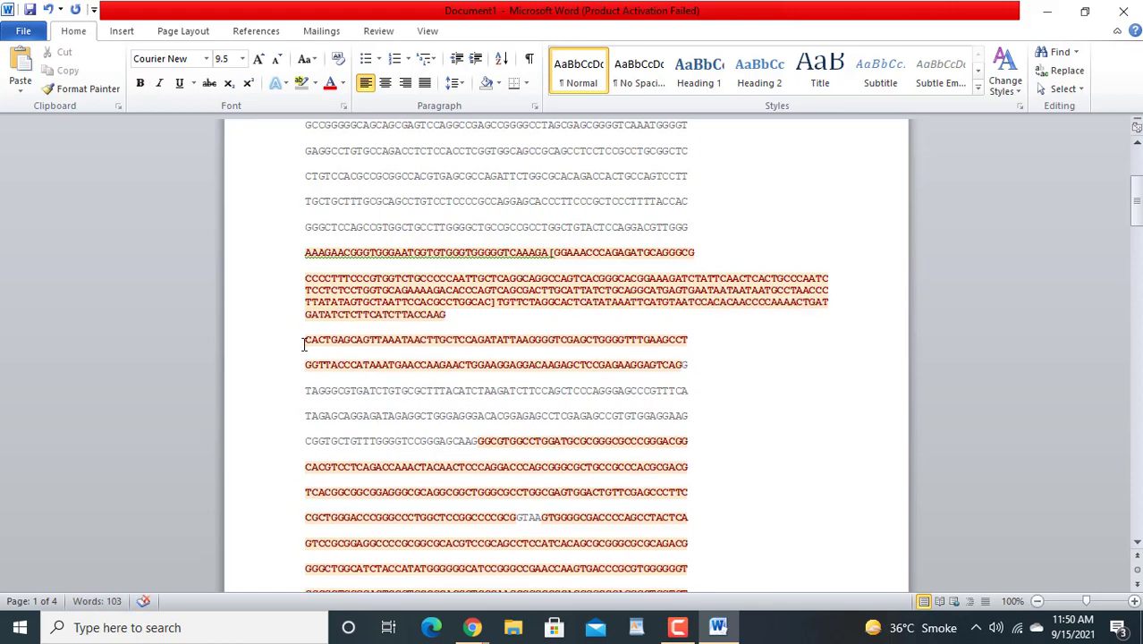
{"action": "left_click", "coordinate": [305, 340]}
{"action": "key", "text": "BackSpace"}
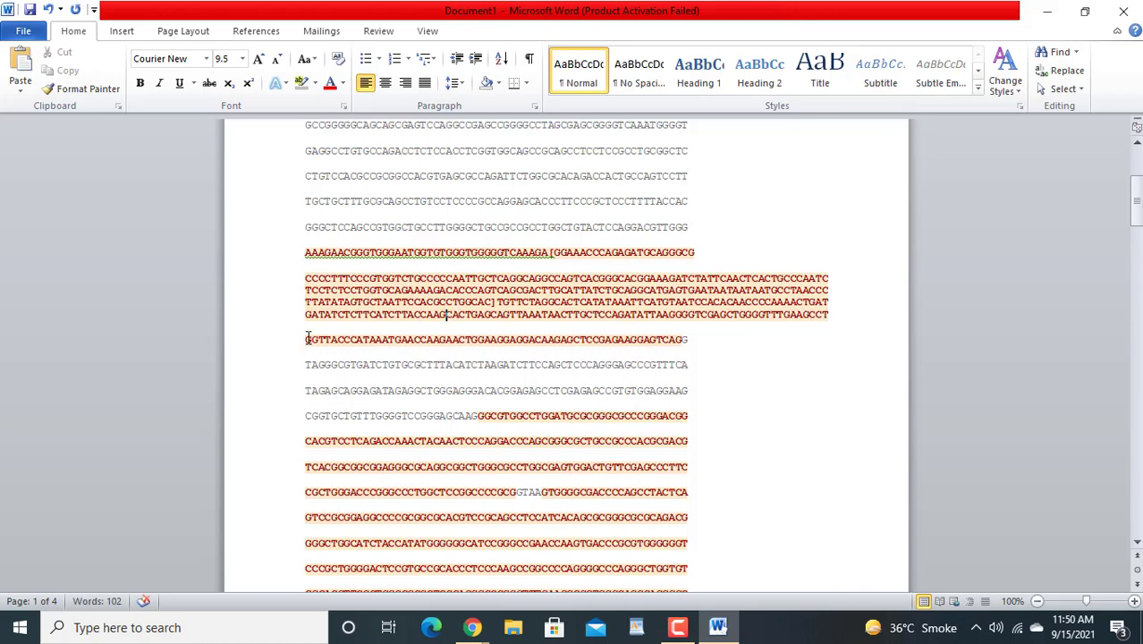
{"action": "left_click", "coordinate": [307, 339]}
{"action": "key", "text": "BackSpace"}
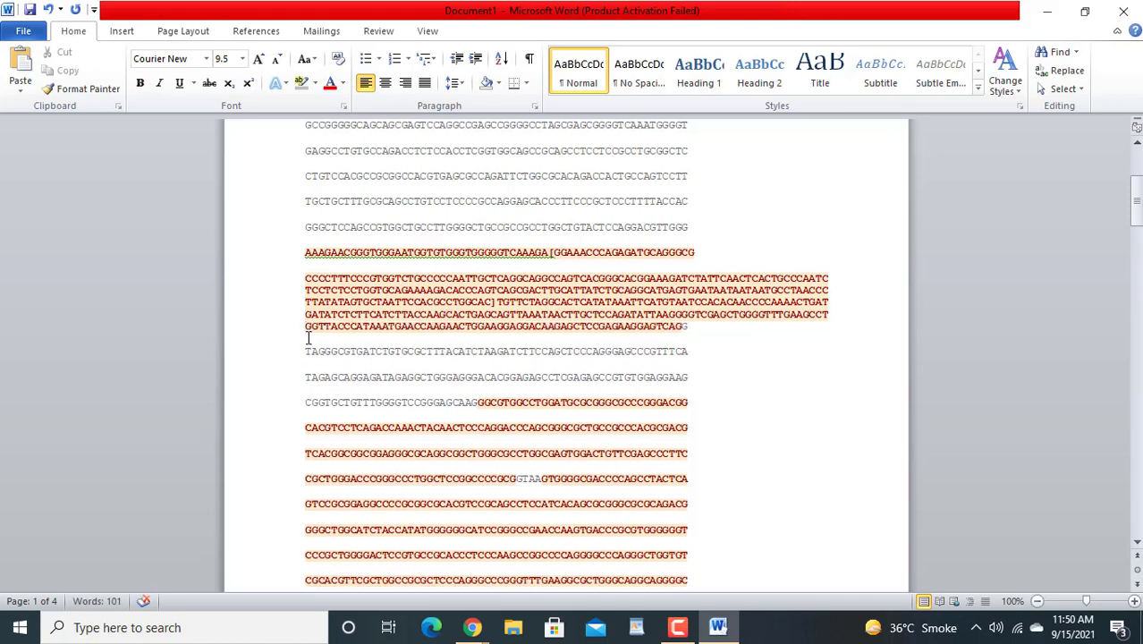
{"action": "left_click", "coordinate": [306, 279]}
{"action": "key", "text": "BackSpace"}
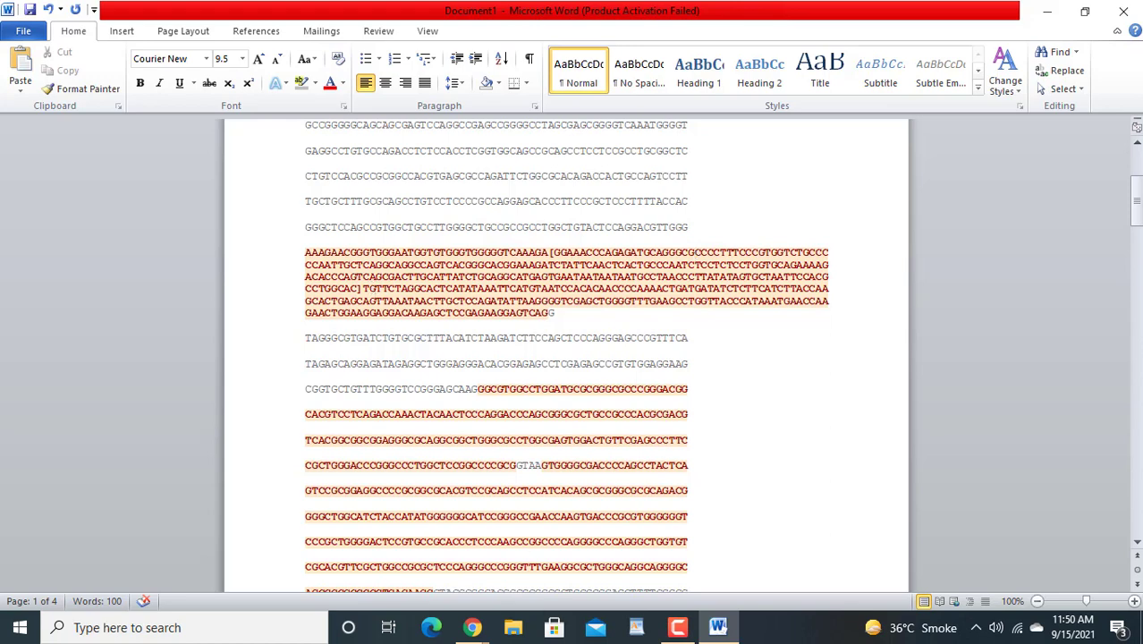
Step: Switch to Chrome, search Google for "Primer 3" in a new tab, and open the Primer3 Input site
{"action": "left_click", "coordinate": [473, 628]}
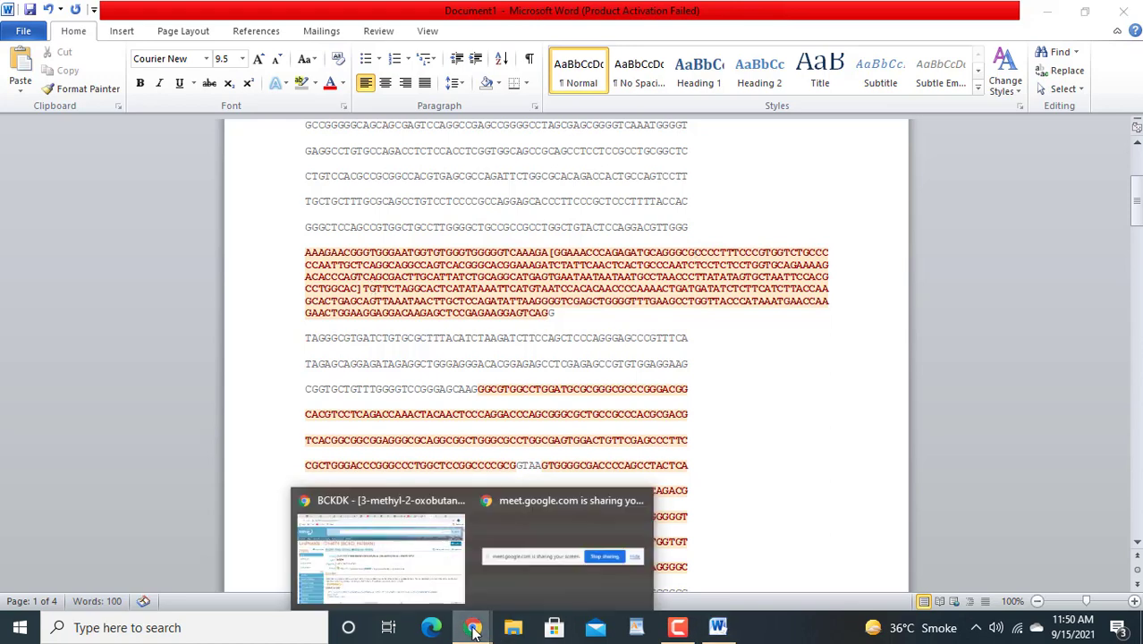
{"action": "left_click", "coordinate": [426, 577]}
{"action": "left_click", "coordinate": [946, 15]}
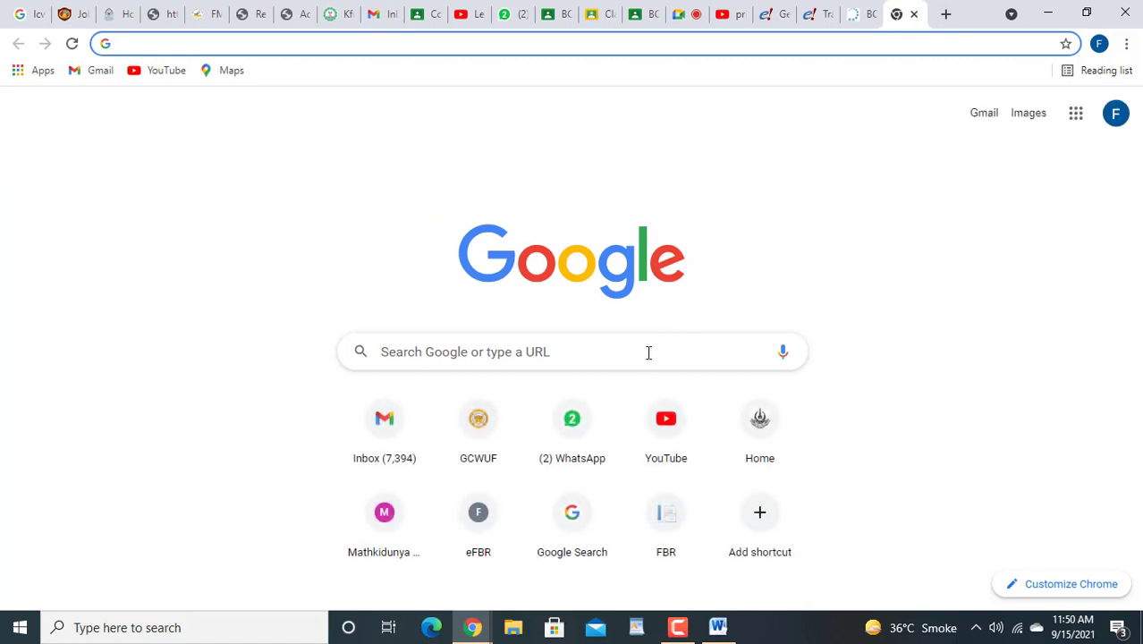
{"action": "left_click", "coordinate": [648, 353]}
{"action": "type", "text": "Primer "}
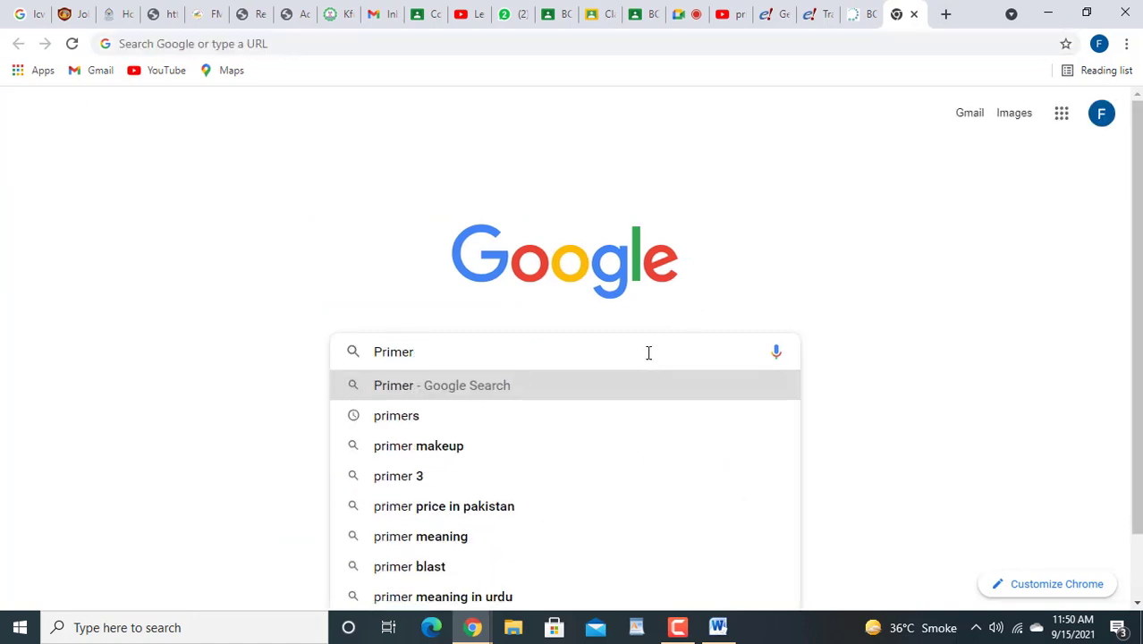
{"action": "type", "text": "3"}
{"action": "key", "text": "Return"}
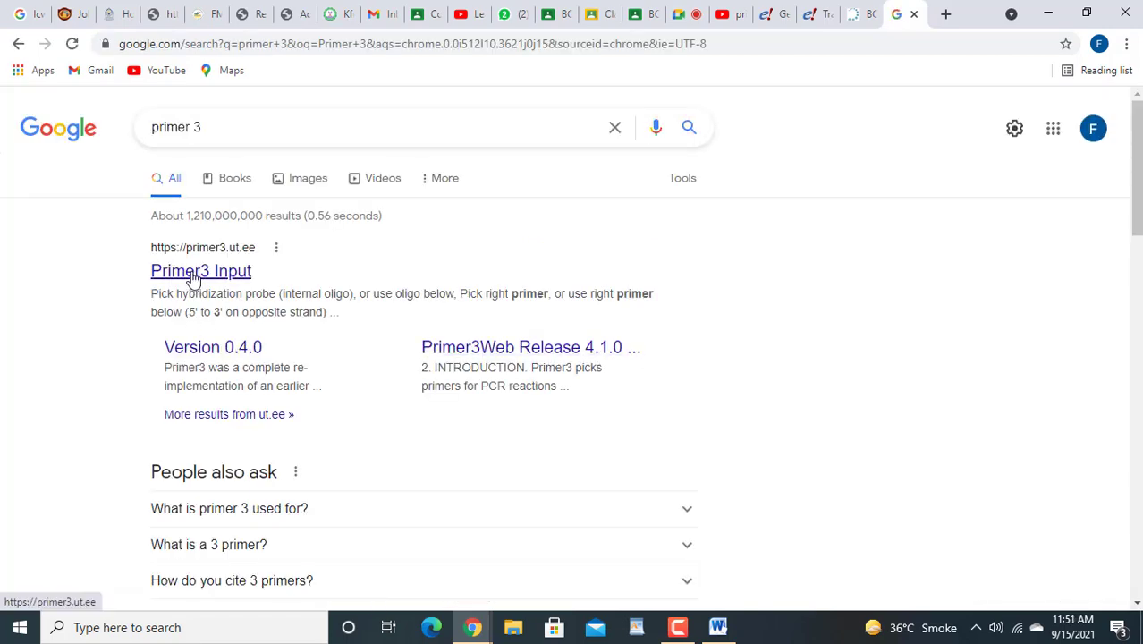
{"action": "left_click", "coordinate": [192, 275]}
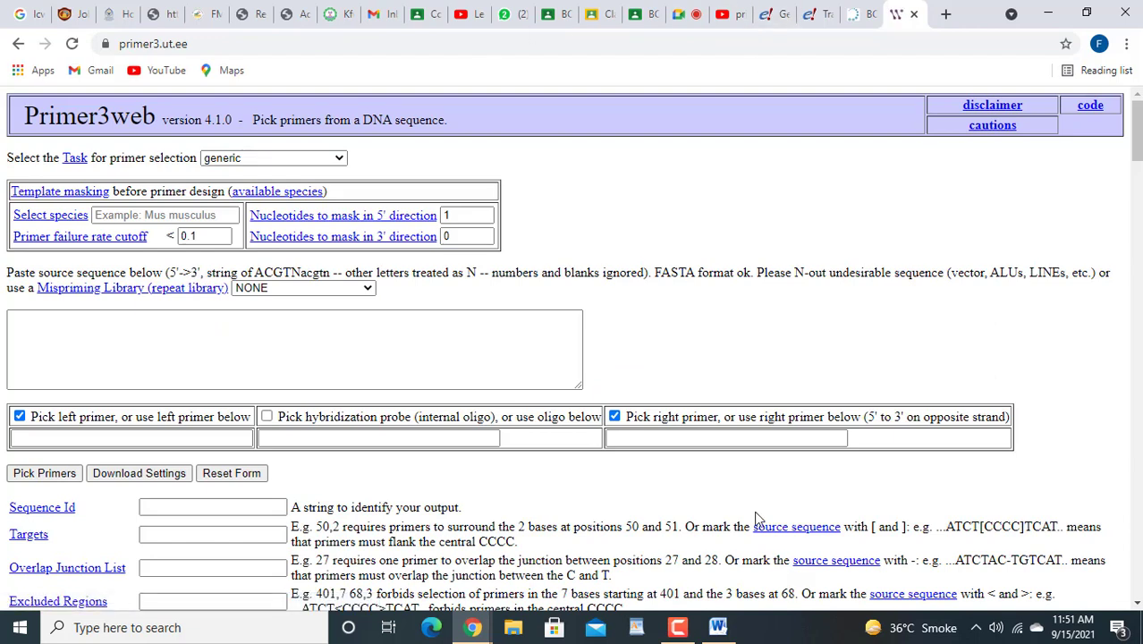
Step: Return to Word and copy the joined exon sequence from AAAGAACGGG through the bracketed target to GATATCTCTTCA
{"action": "left_click", "coordinate": [677, 637]}
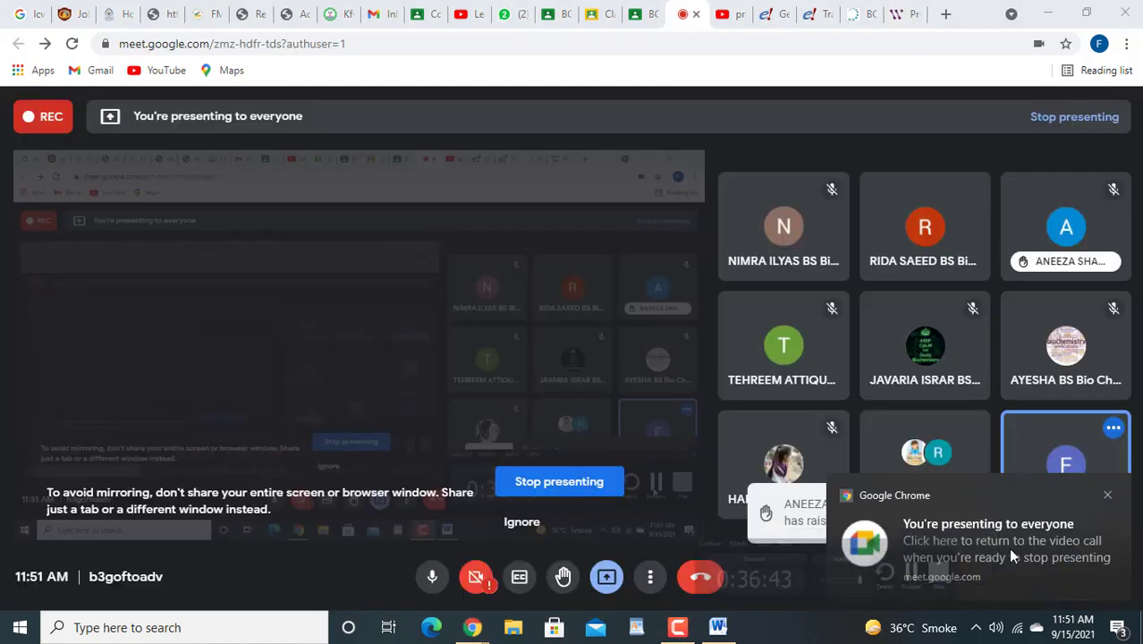
{"action": "left_click", "coordinate": [719, 628]}
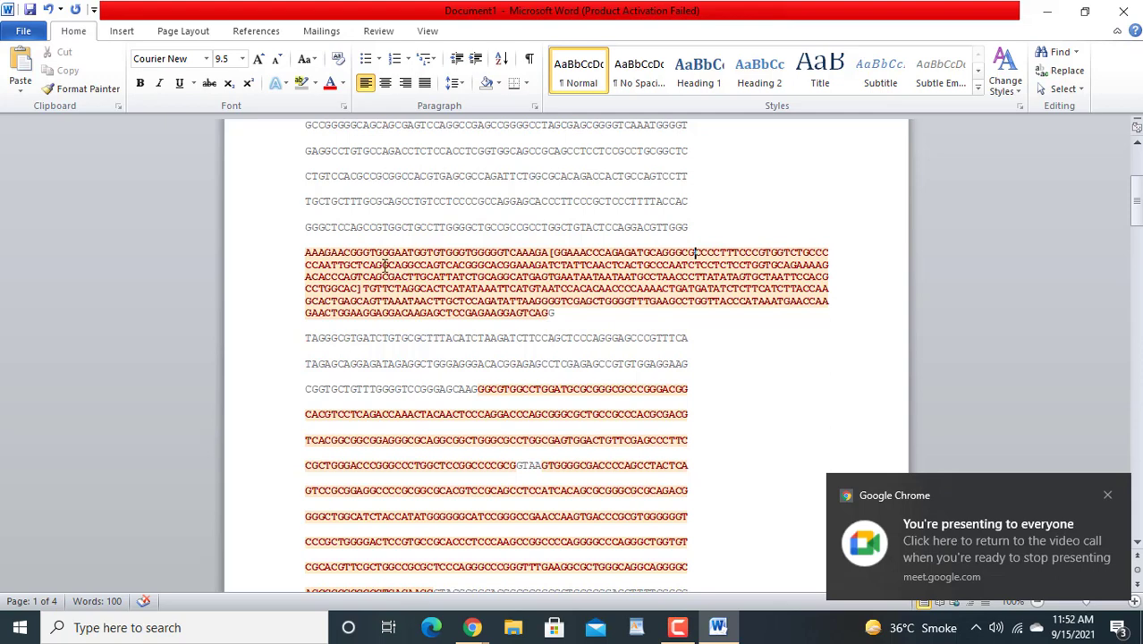
{"action": "left_click_drag", "start_coordinate": [305, 254], "coordinate": [776, 288]}
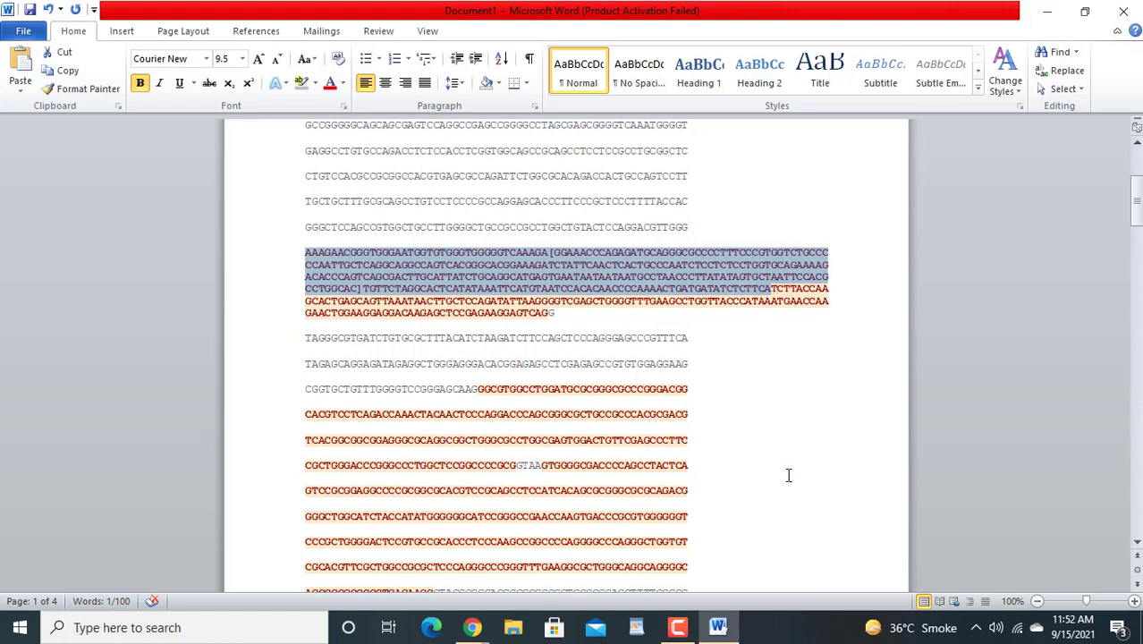
Step: Switch back to the Primer3web page in Chrome and paste the copied exon sequence as the source sequence
{"action": "mouse_move", "coordinate": [474, 630]}
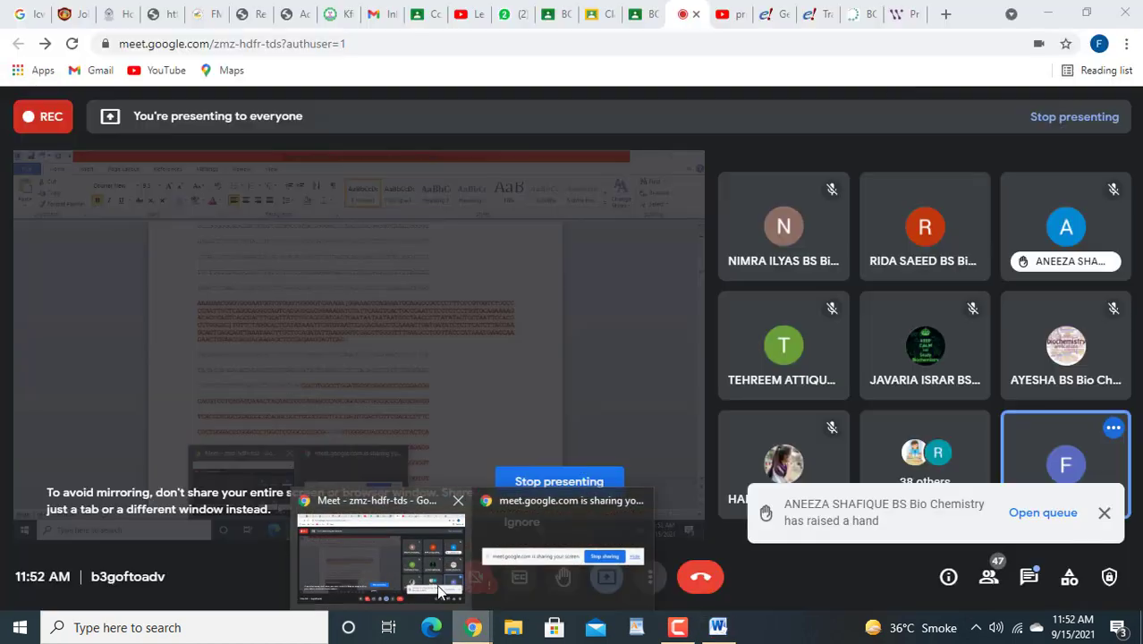
{"action": "left_click", "coordinate": [380, 557]}
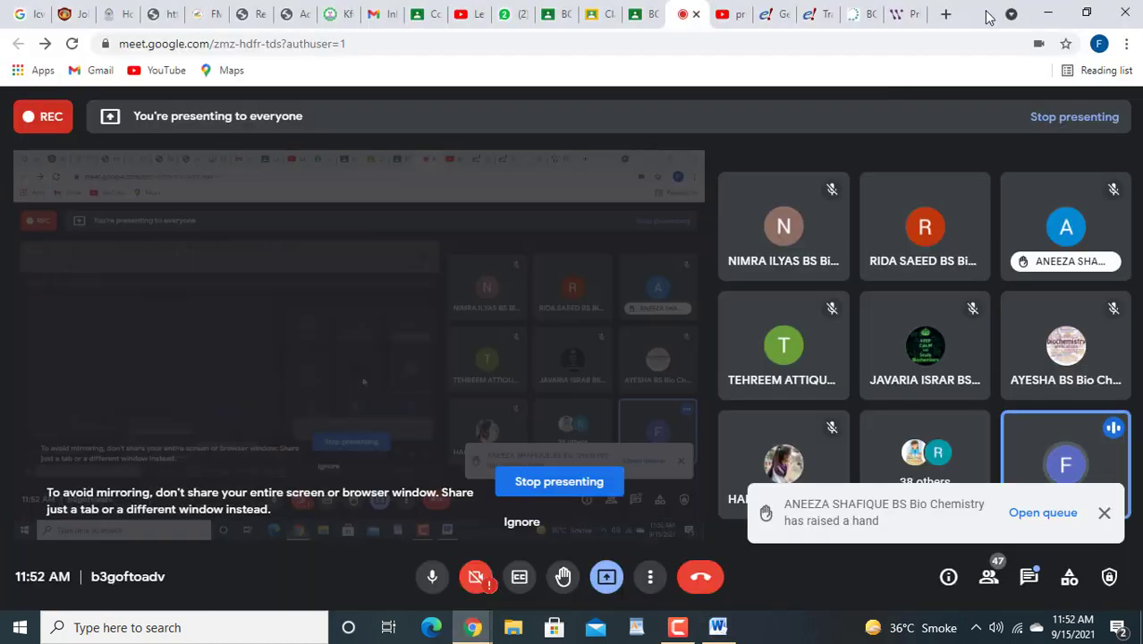
{"action": "left_click", "coordinate": [905, 15]}
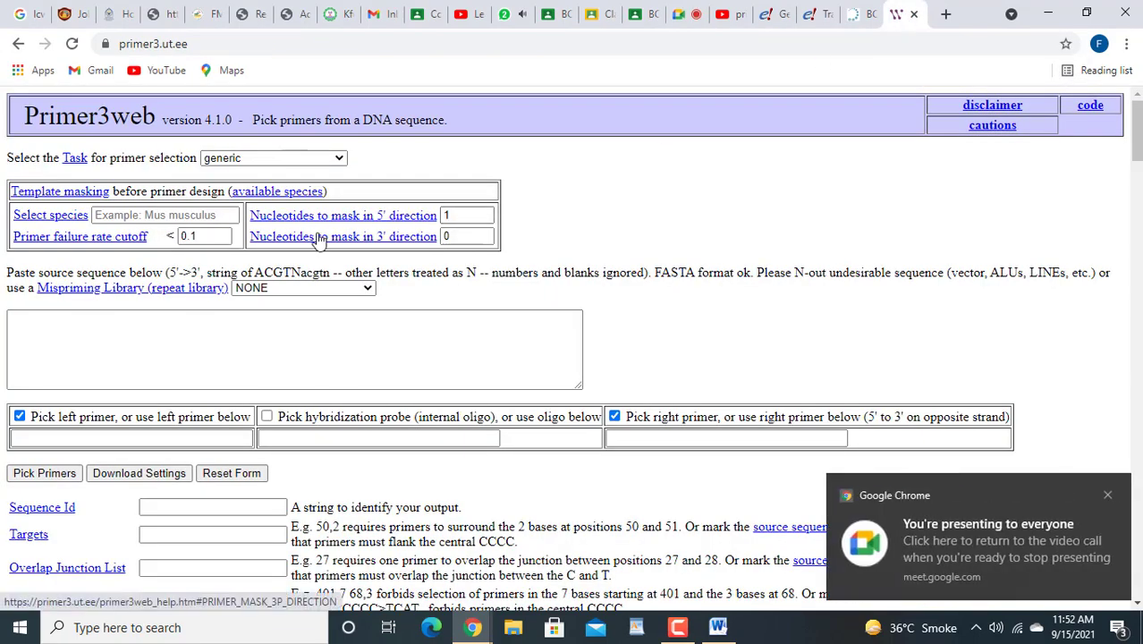
{"action": "left_click", "coordinate": [231, 315]}
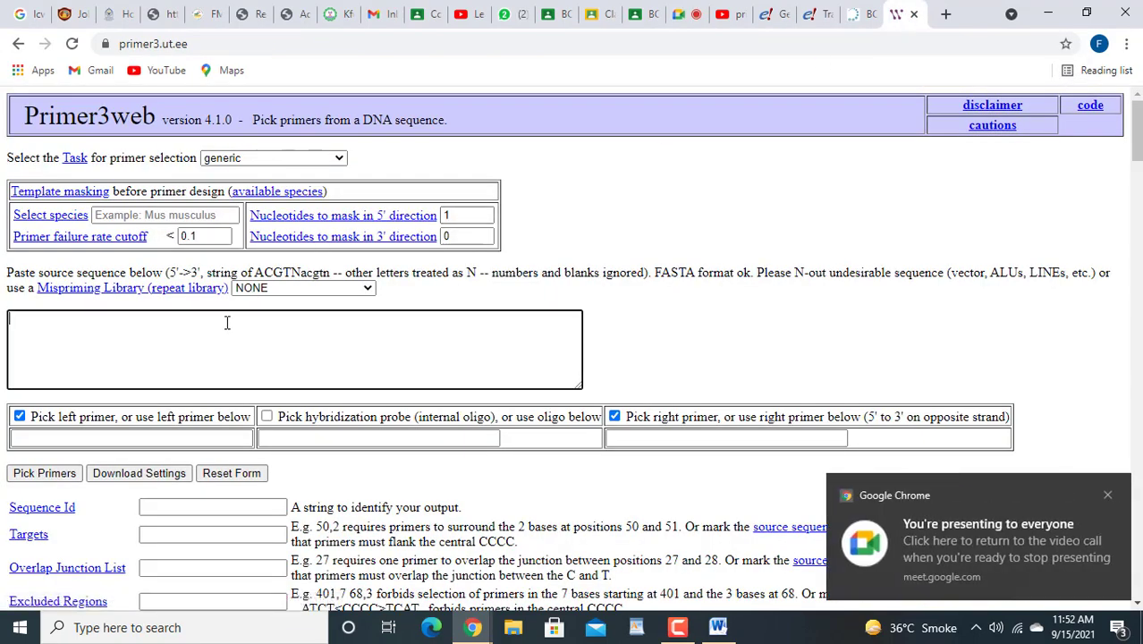
{"action": "type", "text": "AAAGAACGGGTGGGAATGGTGTGGGTGGGGGTCAAAGA[GGAAACCCAGAGATGCAGGGCGCCCCTTTCCCGTGGTCTGCCCCCAATTGCTCAGGCAGGCCAGTCACGGGCACGGAAAGATCTATTCAACTCACTGCCCAATCTCCTCTCCTGGTGCAGAAAAGACACCCAGTCAGCGACTTGCATTATCTGCAGGCATGAGTGAATAATAATAATGCCTAACCCTTATATAGTGCTAATTCCACGCCTGGCAC]TGTTCTAGGCACTCATATAAATTCATGTAATCCACACAACCCCAAAACTGATGATATCTCTTCA"}
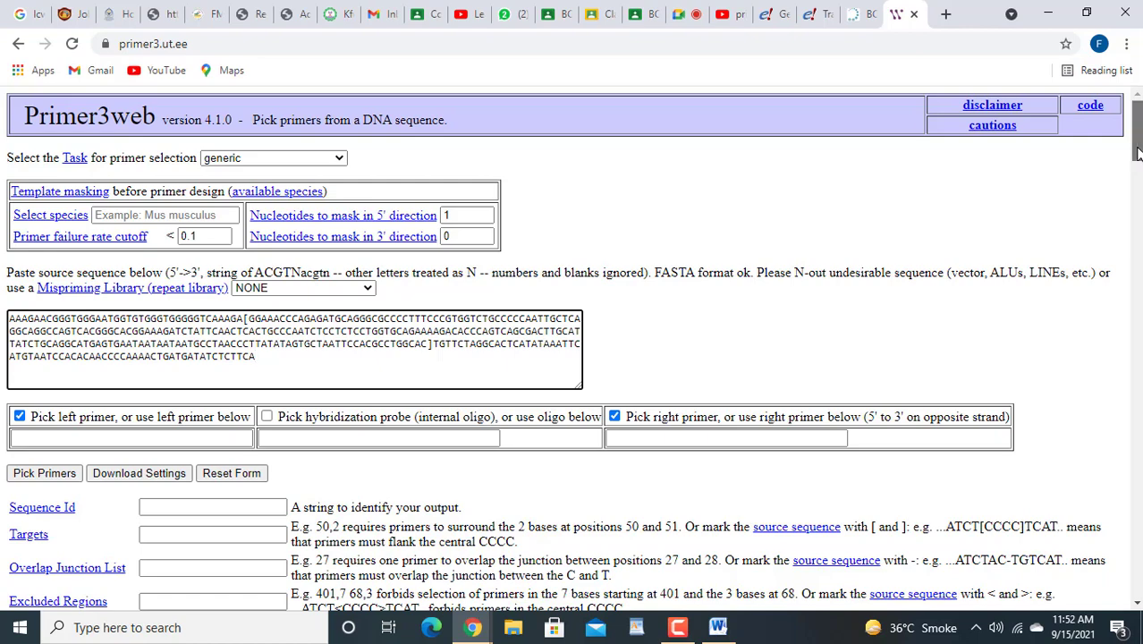
Step: Set the maximum primer size to 22 in the General Primer Picking Conditions
{"action": "left_click_drag", "start_coordinate": [1138, 154], "coordinate": [1137, 235]}
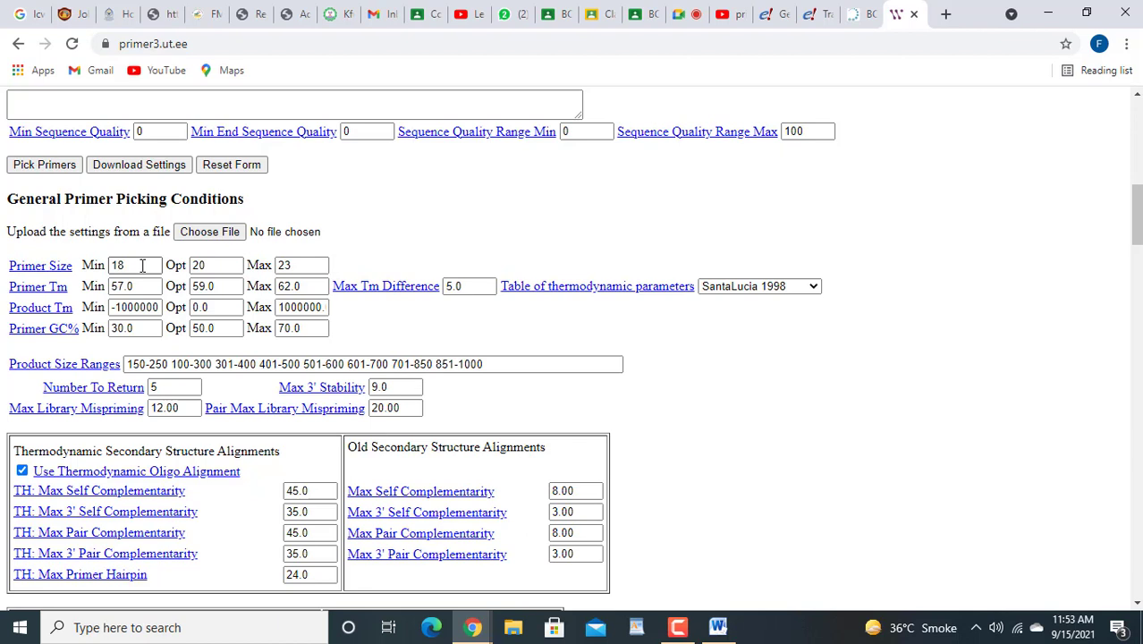
{"action": "double_click", "coordinate": [304, 264]}
{"action": "key", "text": "BackSpace"}
{"action": "type", "text": "22"}
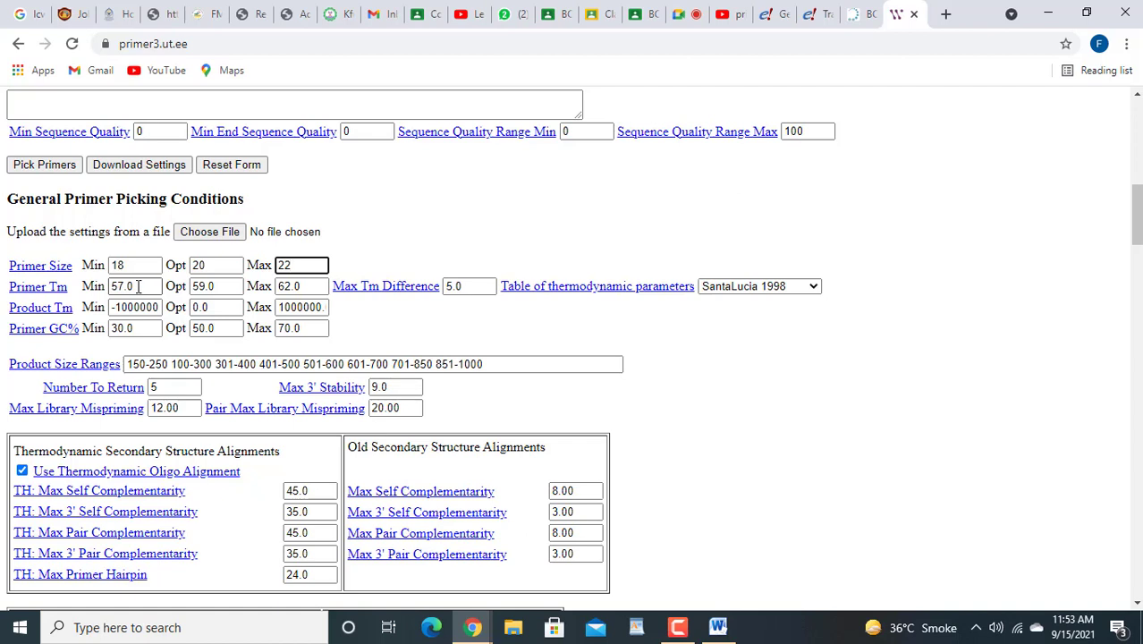
Step: Set the Primer Tm to a minimum of 54.0, an optimum of 54.5 and a maximum of 55.0
{"action": "left_click", "coordinate": [124, 286]}
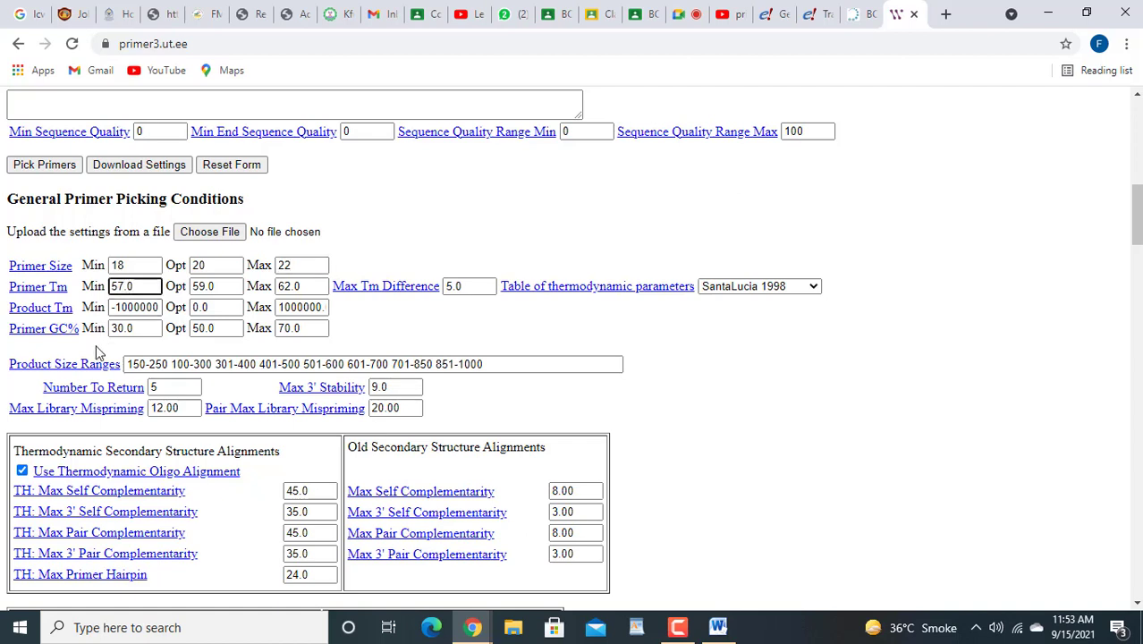
{"action": "key", "text": "BackSpace"}
{"action": "type", "text": "4"}
{"action": "left_click", "coordinate": [206, 286]}
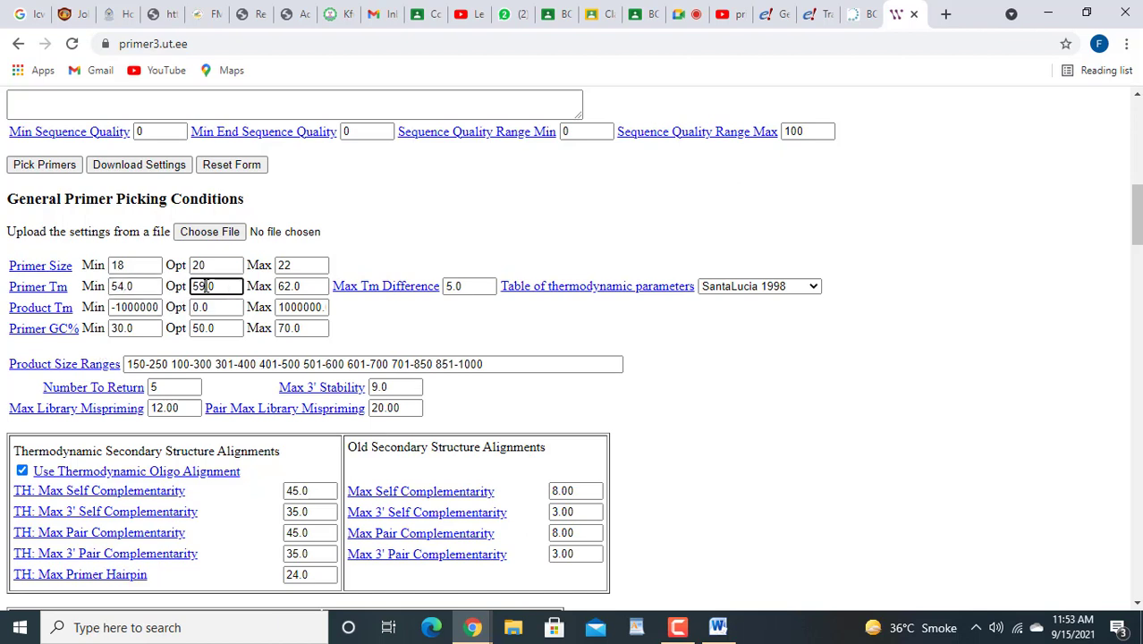
{"action": "key", "text": "BackSpace"}
{"action": "type", "text": "5"}
{"action": "key", "text": "BackSpace"}
{"action": "type", "text": "4"}
{"action": "key", "text": "Right"}
{"action": "key", "text": "Right"}
{"action": "key", "text": "BackSpace"}
{"action": "type", "text": "5"}
{"action": "left_click", "coordinate": [288, 285]}
{"action": "key", "text": "BackSpace"}
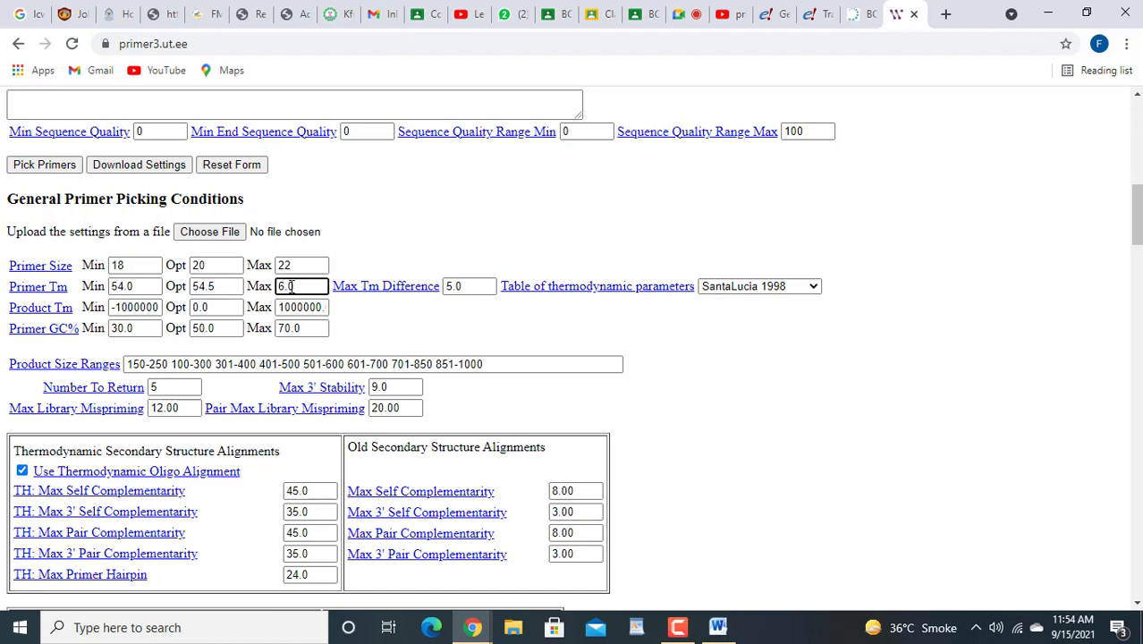
{"action": "key", "text": "BackSpace"}
{"action": "type", "text": "55"}
Step: Set the Primer GC% optimum to 40.0 and its maximum to 50.0
{"action": "left_click", "coordinate": [202, 329]}
{"action": "key", "text": "BackSpace"}
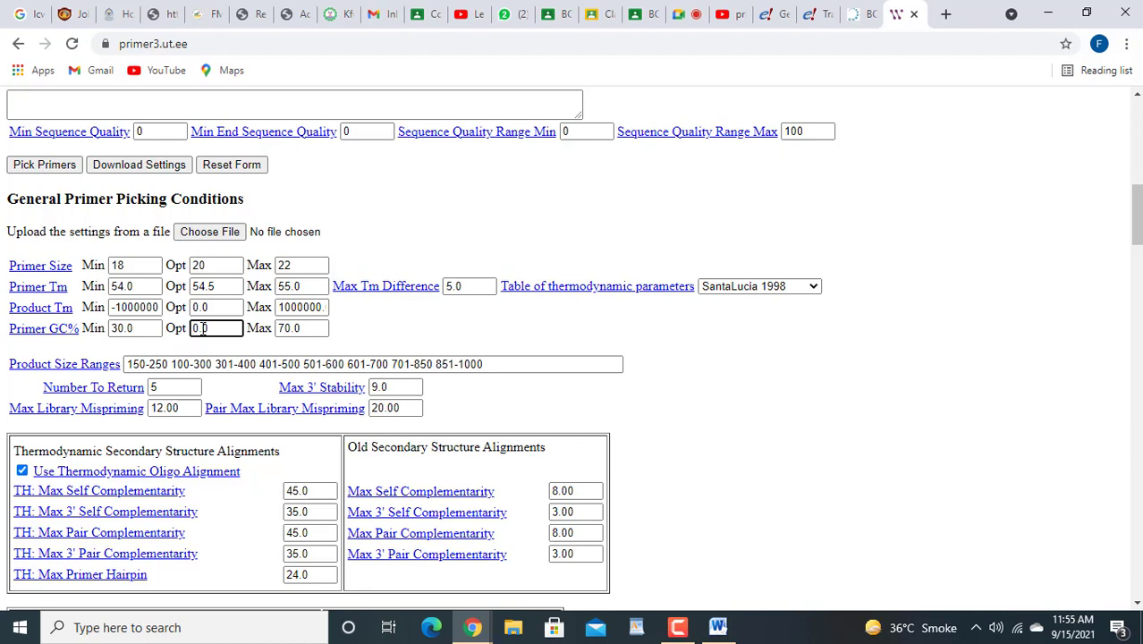
{"action": "type", "text": "4"}
{"action": "left_click", "coordinate": [283, 328]}
{"action": "key", "text": "BackSpace"}
{"action": "type", "text": "5"}
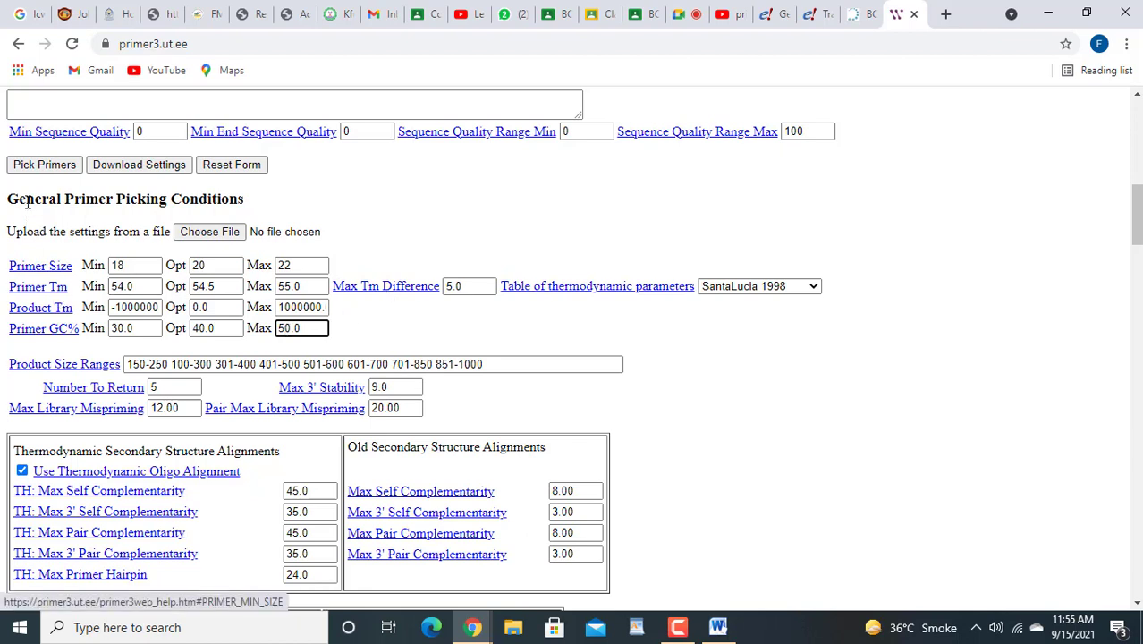
Step: Pick the primers with these conditions and review the Primer3 output from the primer pair to the statistics
{"action": "left_click", "coordinate": [61, 169]}
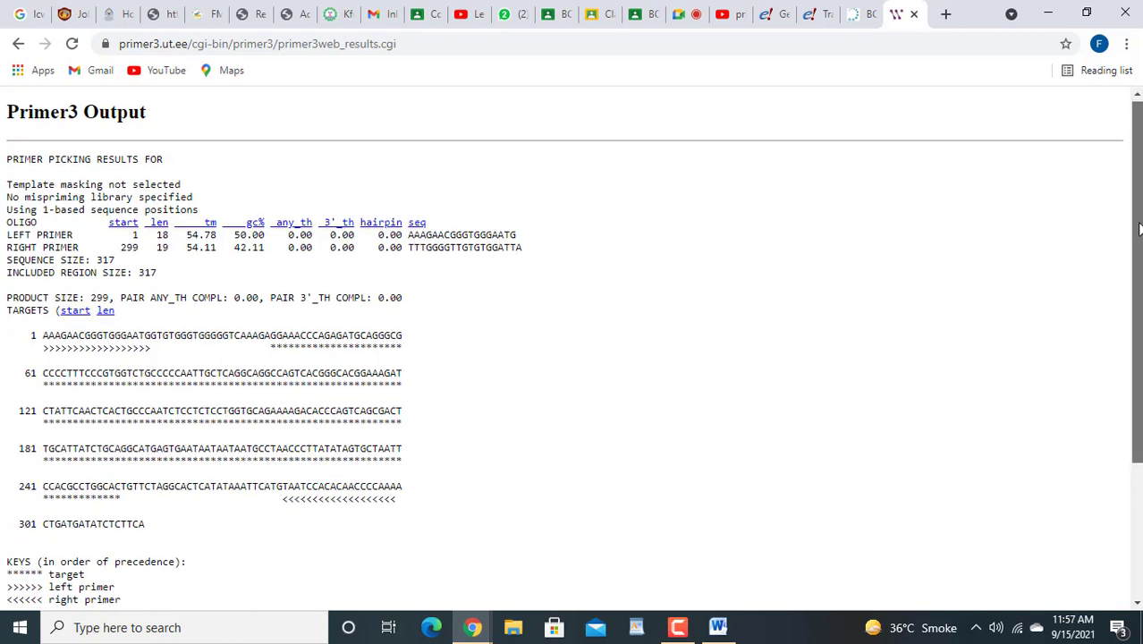
{"action": "left_click_drag", "start_coordinate": [1139, 226], "coordinate": [1138, 319]}
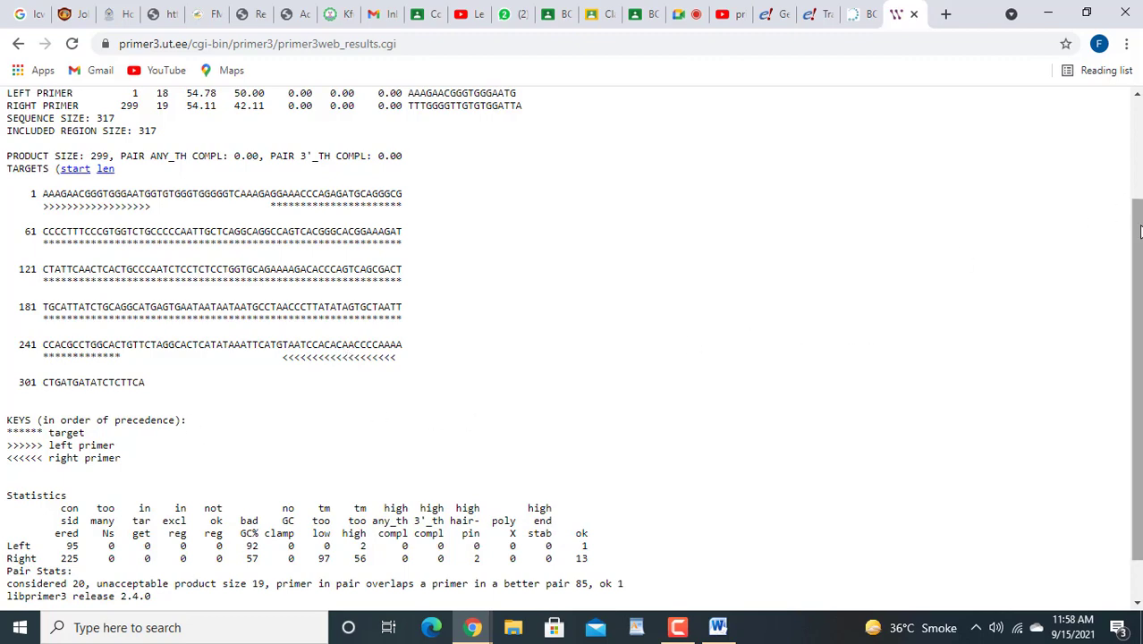
Step: Recheck the Primer3 output from the statistics up to the primer pair's Tm and GC%, and return to the input form
{"action": "left_click_drag", "start_coordinate": [1139, 227], "coordinate": [1139, 269]}
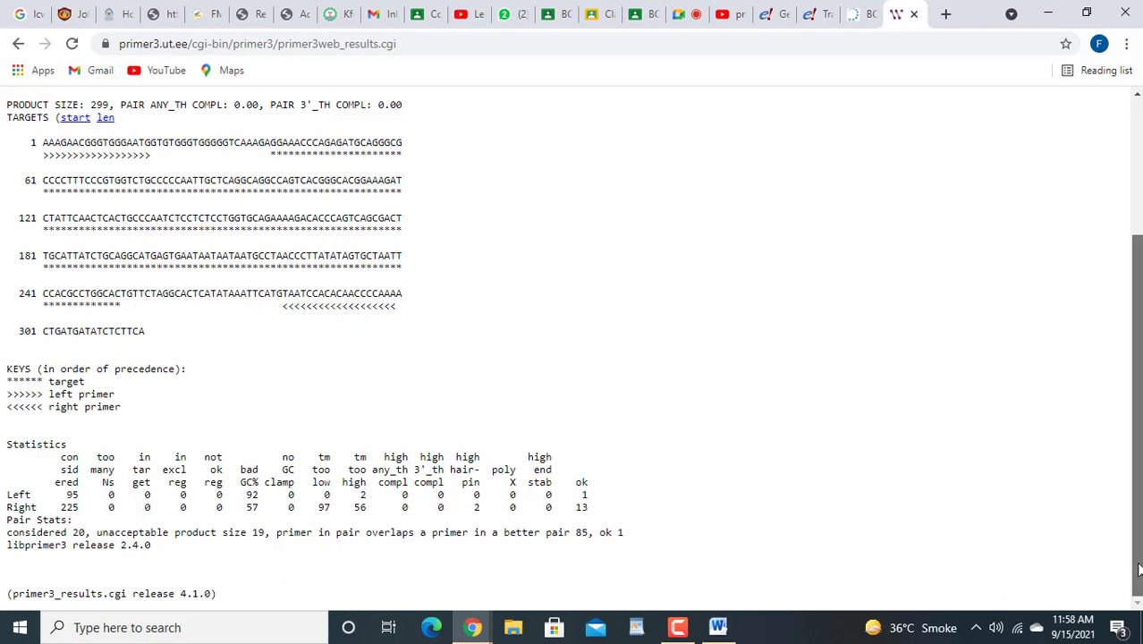
{"action": "left_click_drag", "start_coordinate": [1138, 569], "coordinate": [1137, 501]}
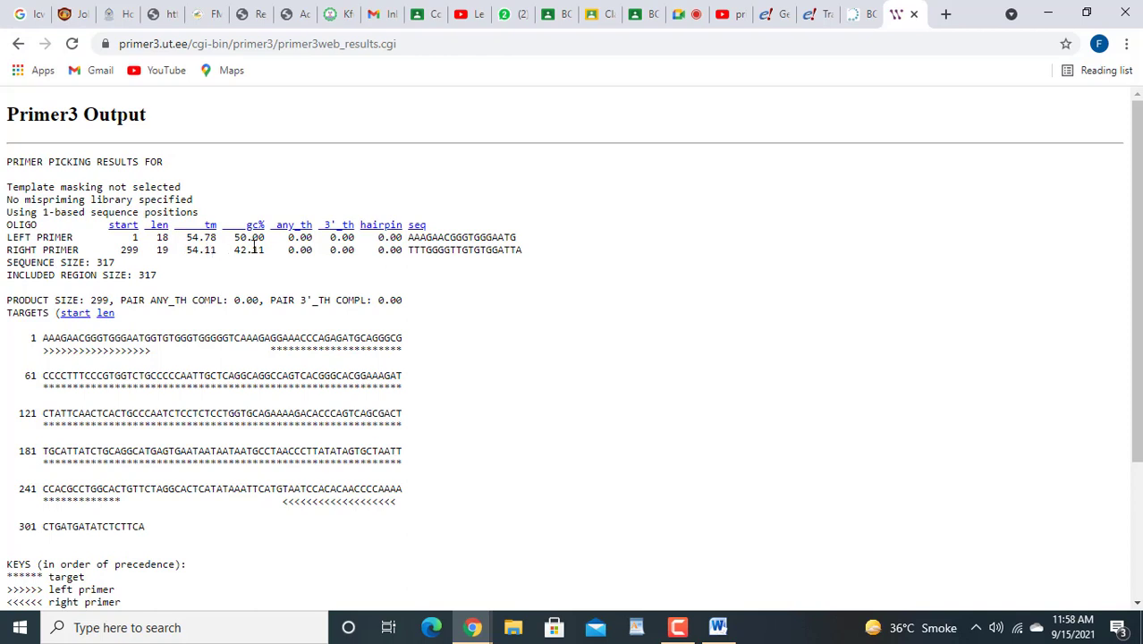
{"action": "left_click", "coordinate": [19, 49]}
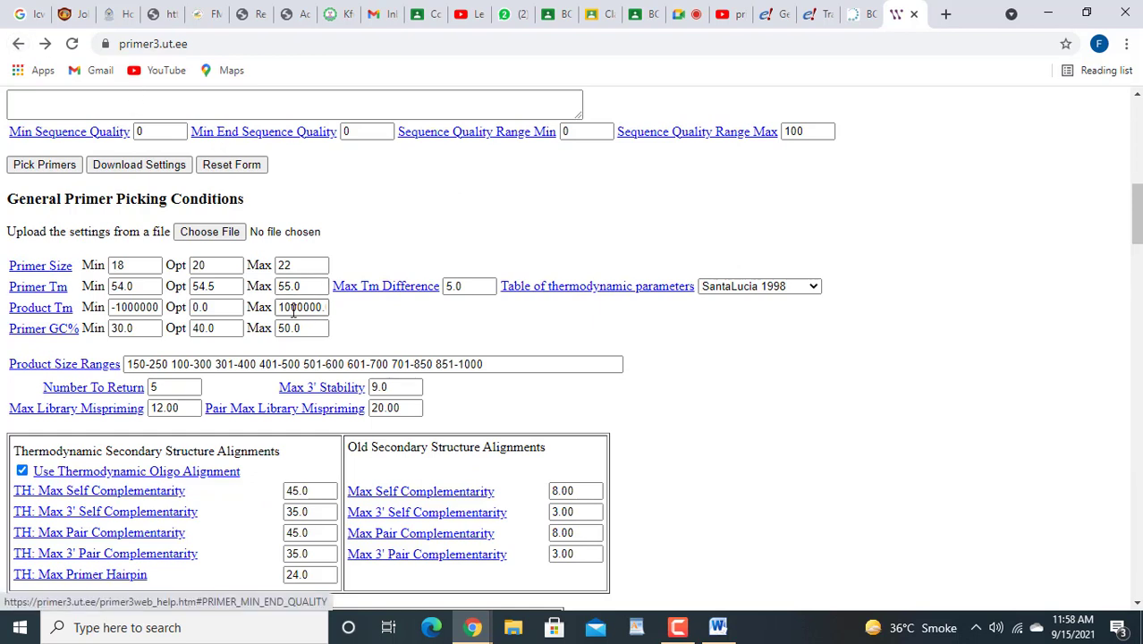
Step: Set the Primer Size optimum to 19 and its maximum to 20 in the General Primer Picking Conditions
{"action": "left_click", "coordinate": [214, 268]}
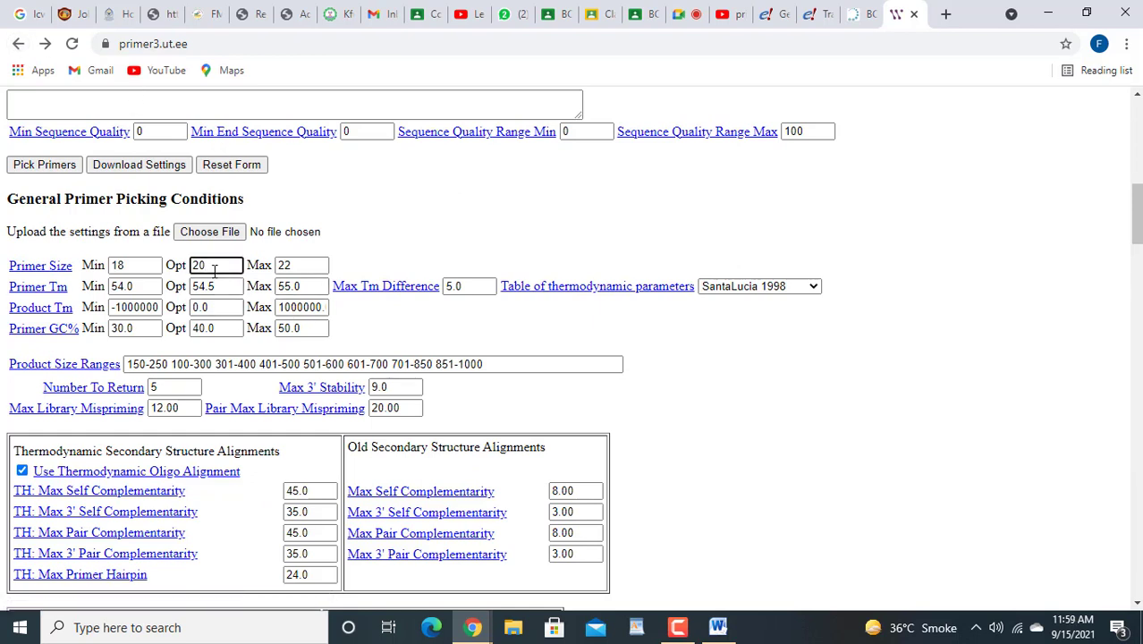
{"action": "type", "text": "19"}
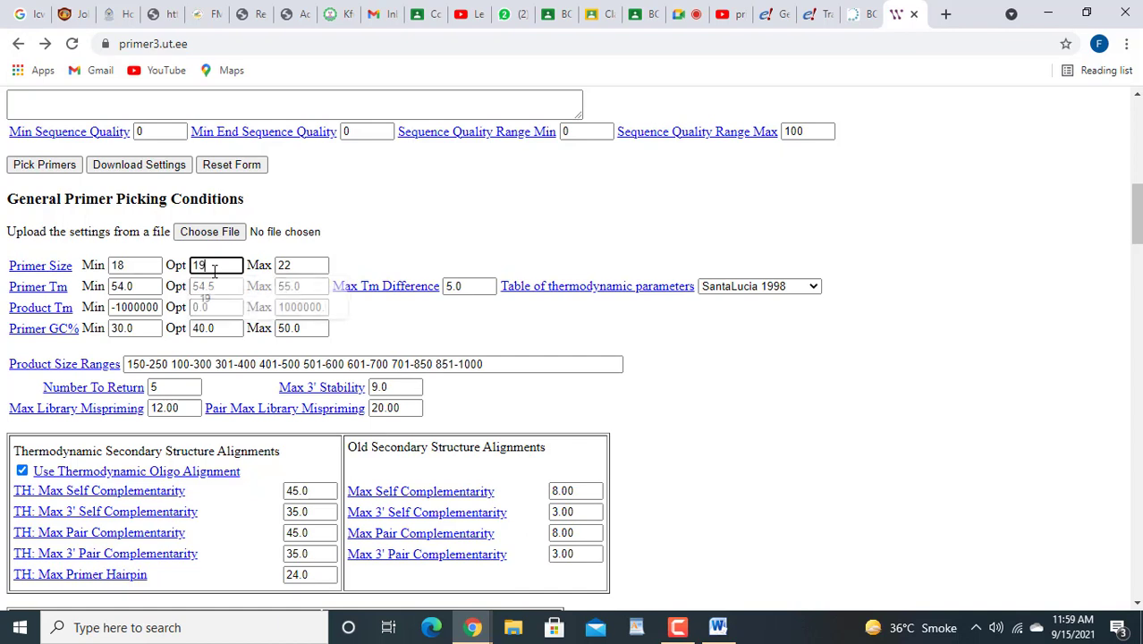
{"action": "double_click", "coordinate": [303, 266]}
{"action": "type", "text": "20"}
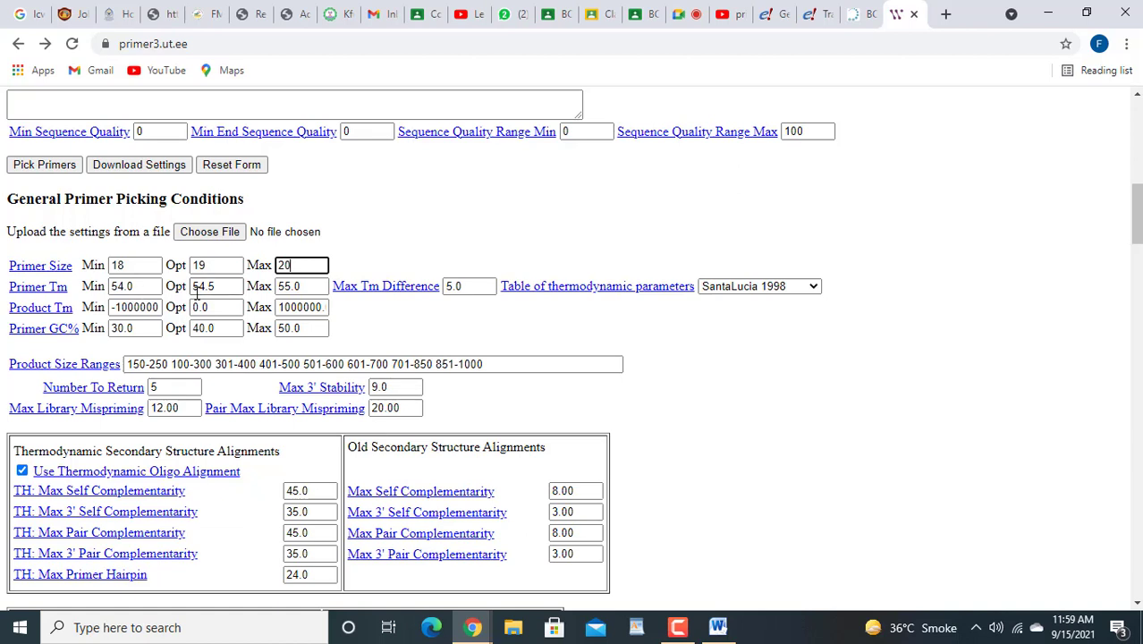
Step: Set the Primer Tm to a minimum of 55.0, an optimum of 55.5 and a maximum of 56.0
{"action": "left_click", "coordinate": [126, 286]}
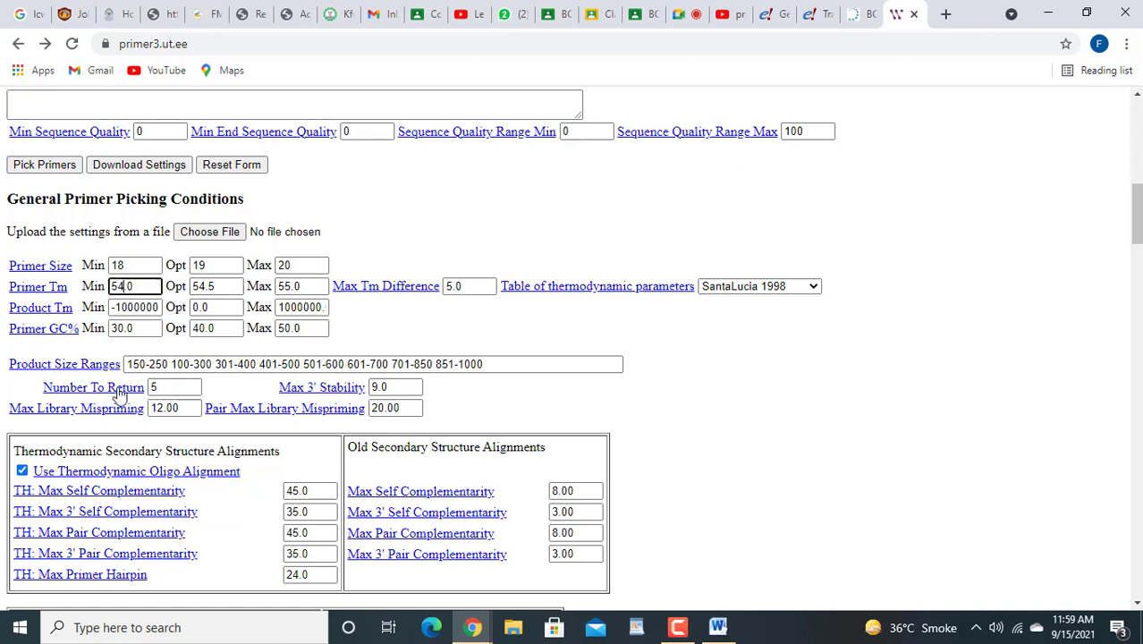
{"action": "key", "text": "BackSpace"}
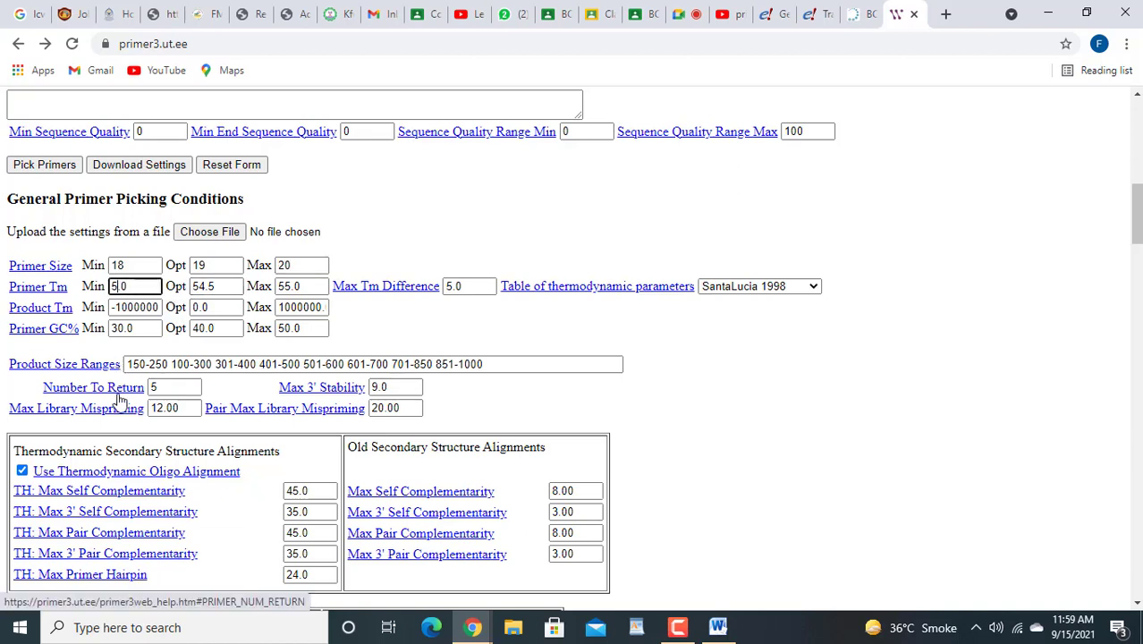
{"action": "type", "text": "5"}
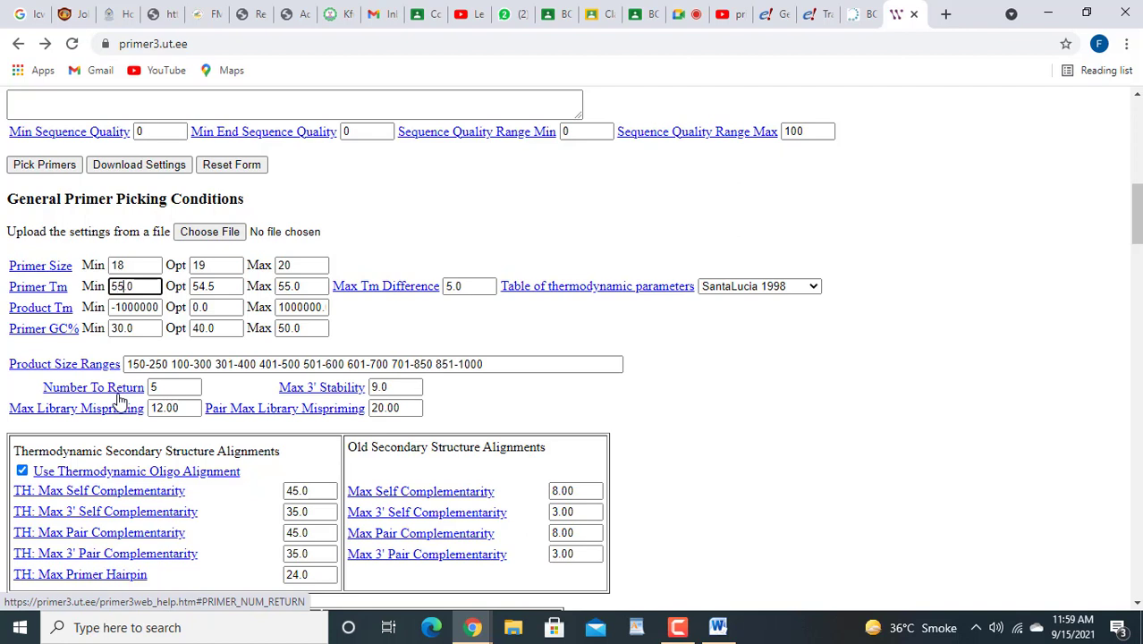
{"action": "left_click", "coordinate": [204, 288]}
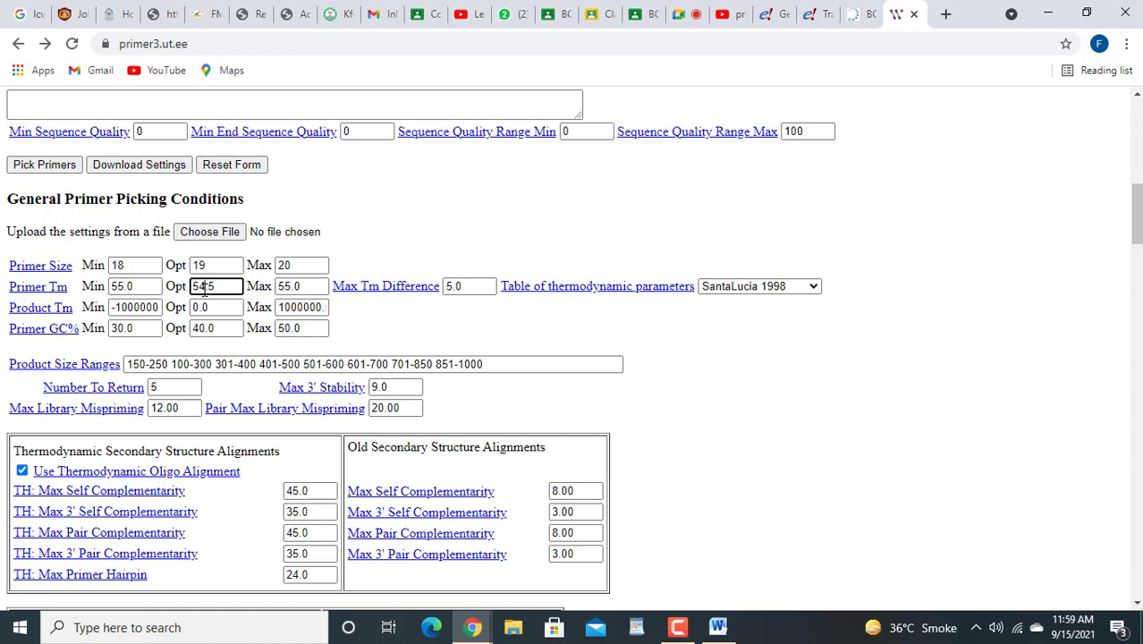
{"action": "key", "text": "BackSpace"}
{"action": "type", "text": "5"}
{"action": "left_click", "coordinate": [290, 288]}
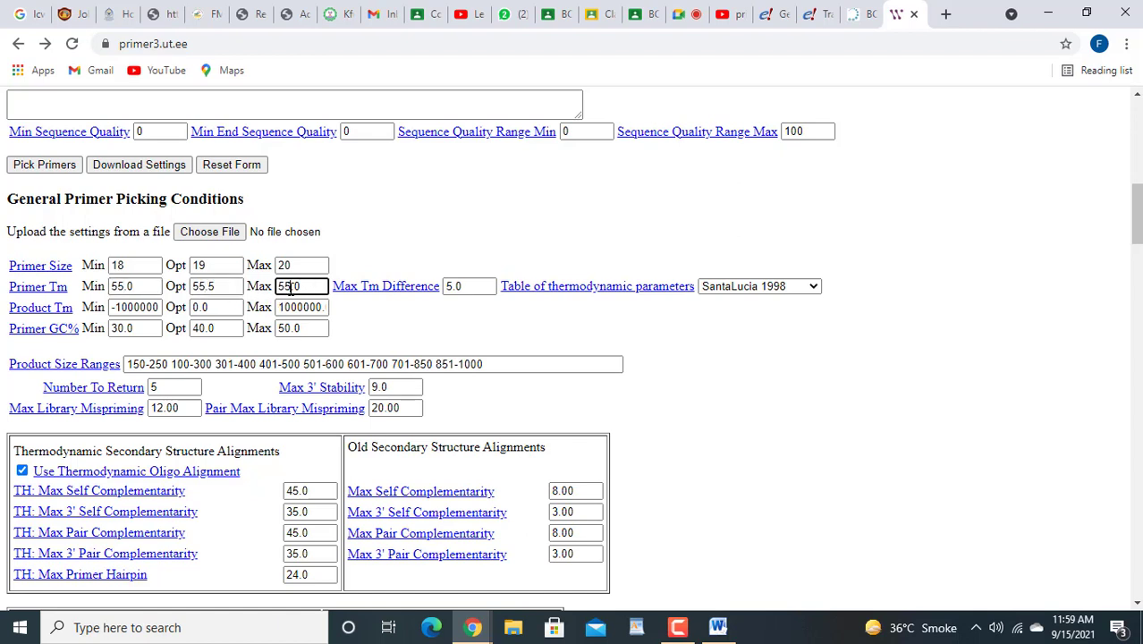
{"action": "key", "text": "BackSpace"}
{"action": "type", "text": "6"}
Step: Try picking primers with the raised Tm range and narrower size range, check the output and return to the input form
{"action": "left_click", "coordinate": [57, 170]}
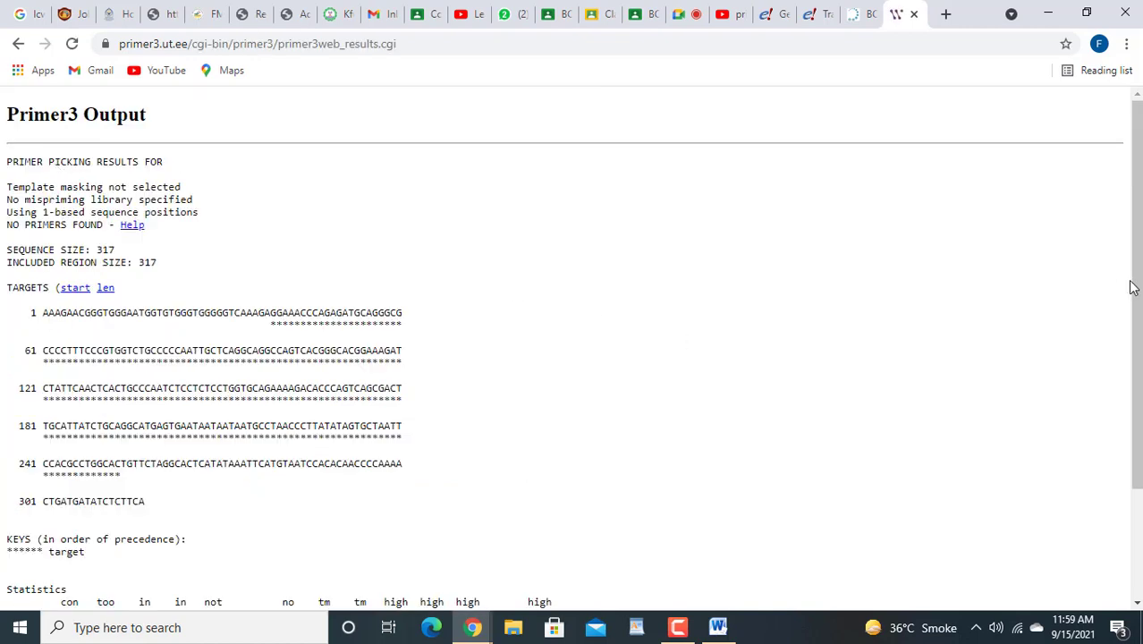
{"action": "mouse_move", "coordinate": [1138, 288]}
{"action": "left_mouse_down"}
{"action": "mouse_move", "coordinate": [1139, 392]}
{"action": "mouse_move", "coordinate": [1139, 285]}
{"action": "left_mouse_up"}
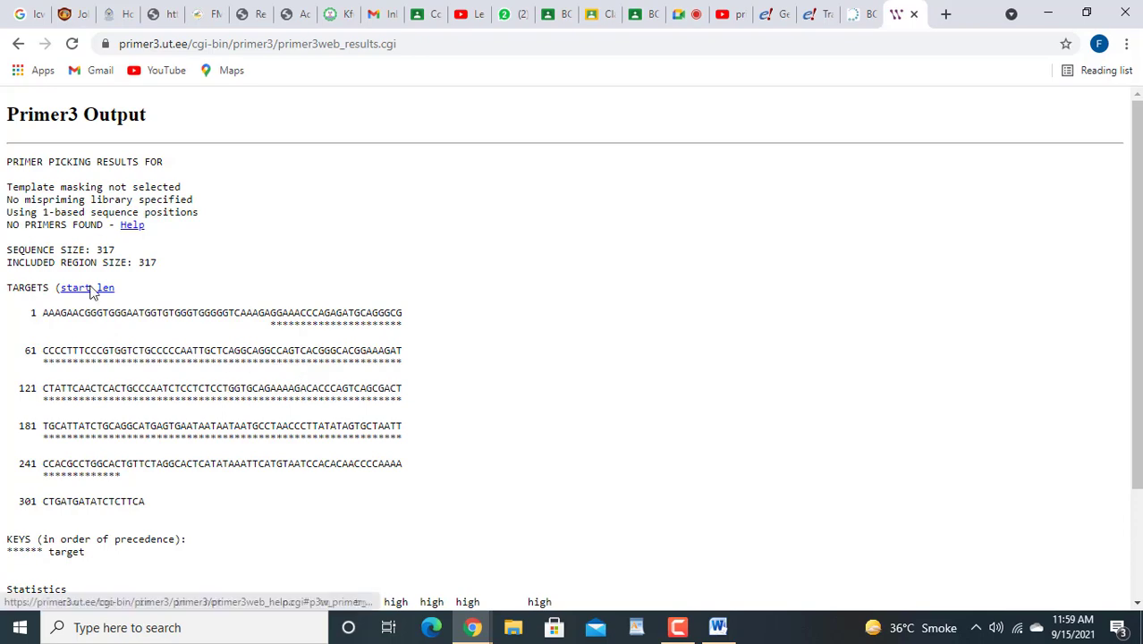
{"action": "left_click", "coordinate": [17, 48]}
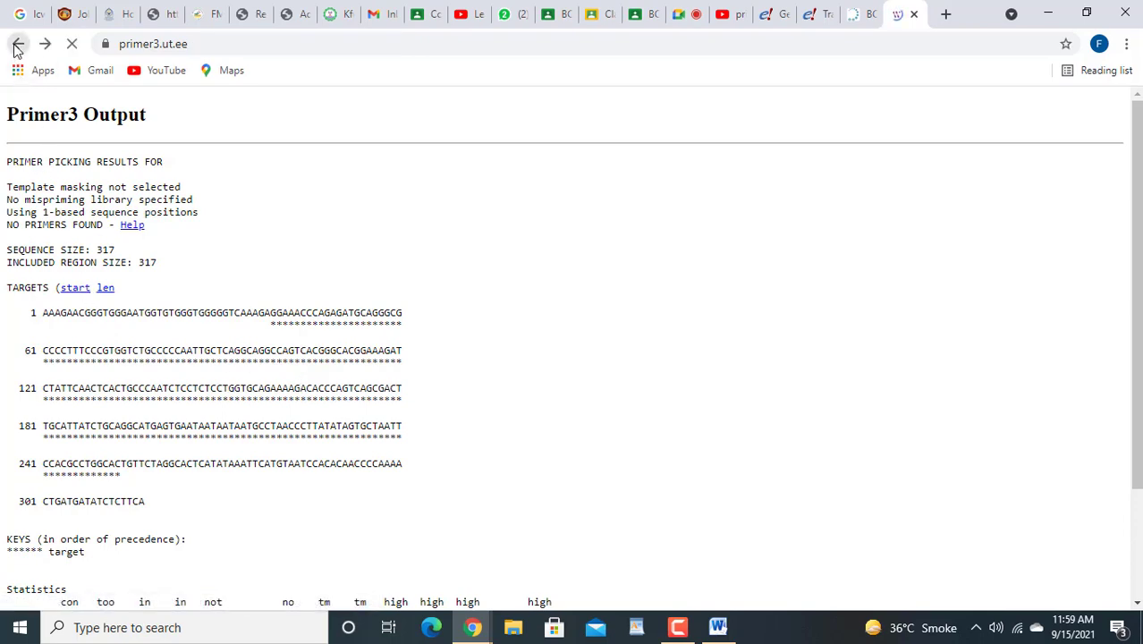
Step: Set the Primer Size optimum to 20 and its maximum to 22
{"action": "left_click", "coordinate": [132, 266]}
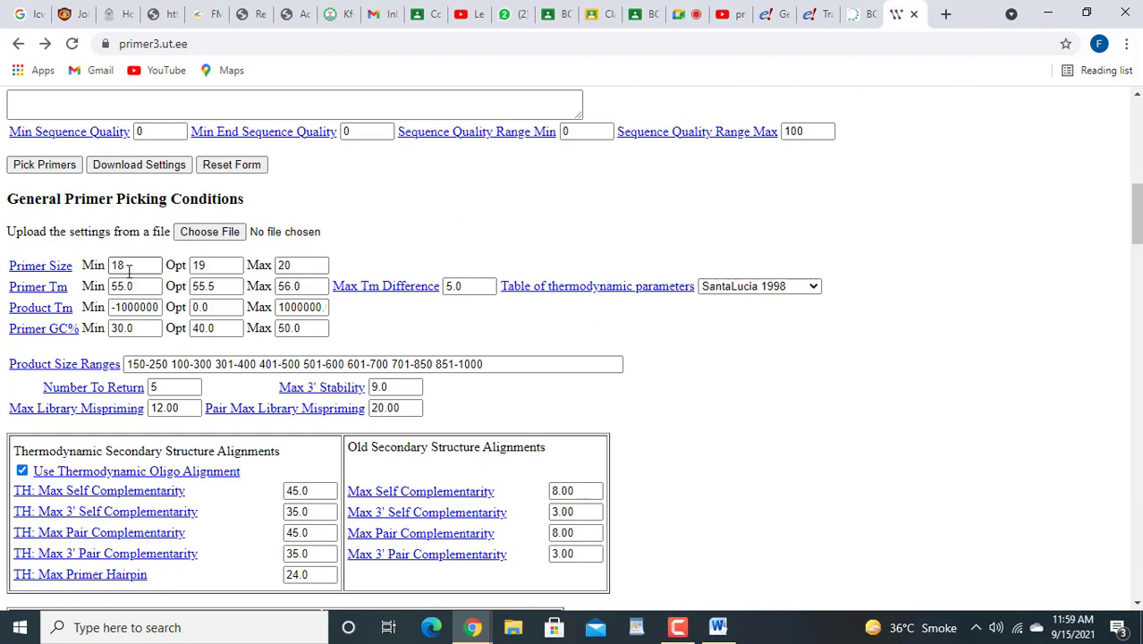
{"action": "left_click", "coordinate": [218, 265]}
{"action": "key", "text": "BackSpace"}
{"action": "key", "text": "BackSpace"}
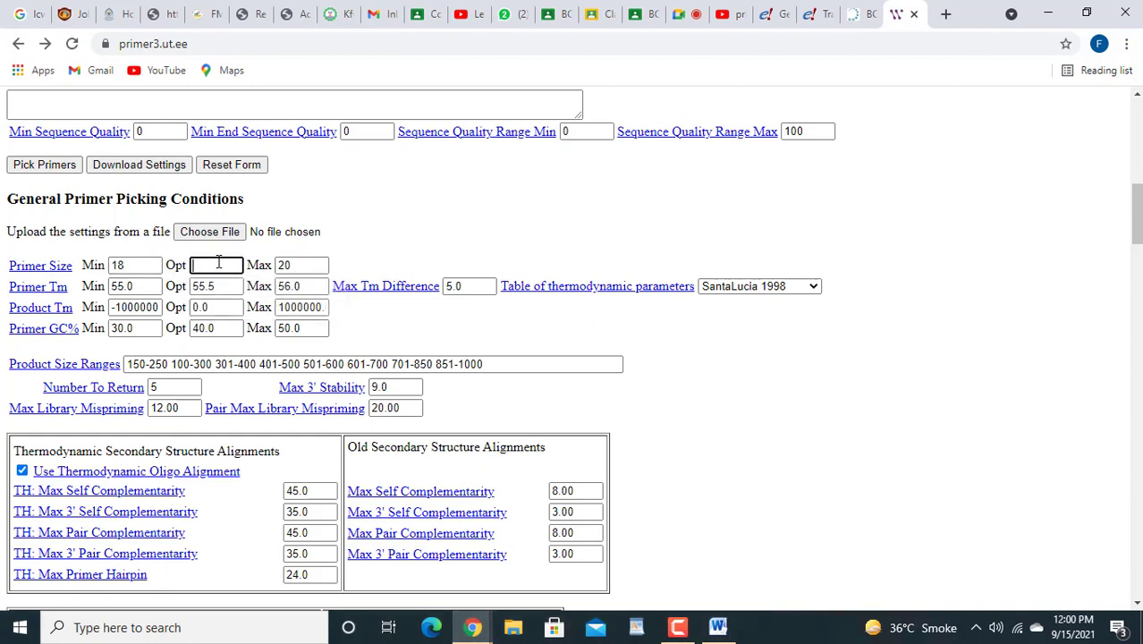
{"action": "type", "text": "20"}
{"action": "left_click", "coordinate": [295, 265]}
{"action": "key", "text": "BackSpace"}
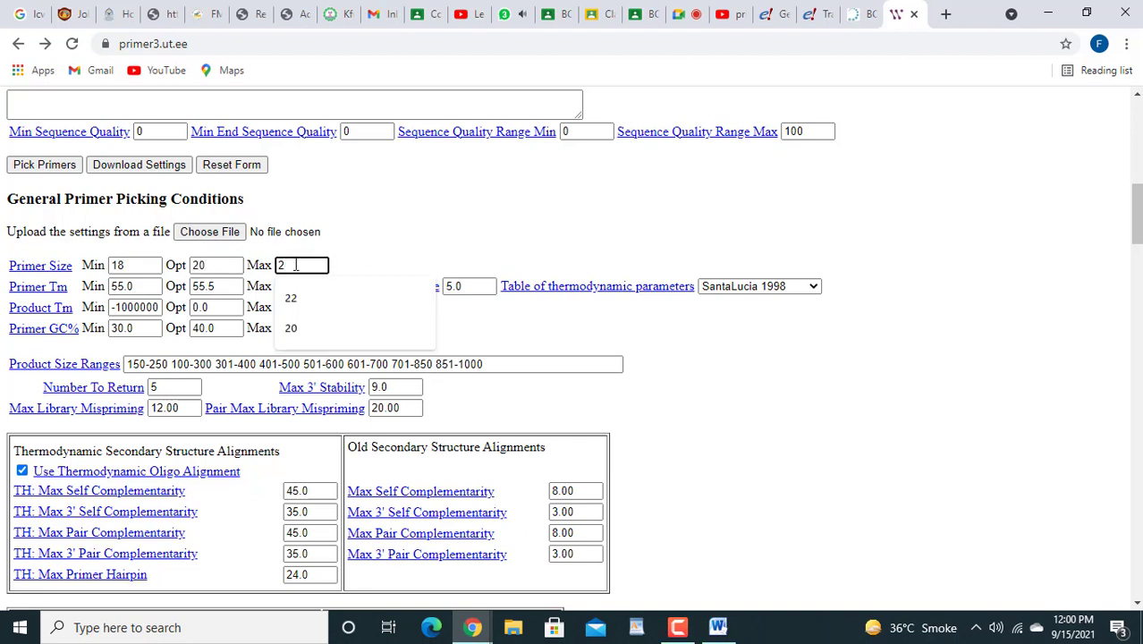
{"action": "type", "text": "2"}
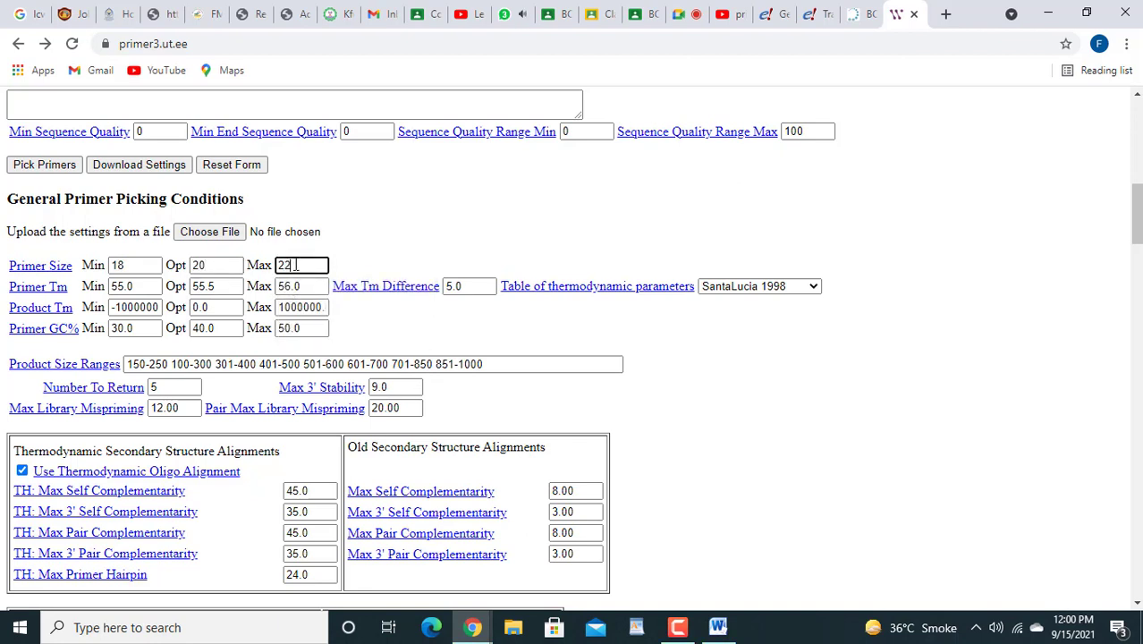
Step: Set the Primer Tm back to a minimum of 54.0, an optimum of 54.5 and a maximum of 55.0
{"action": "left_click", "coordinate": [123, 286]}
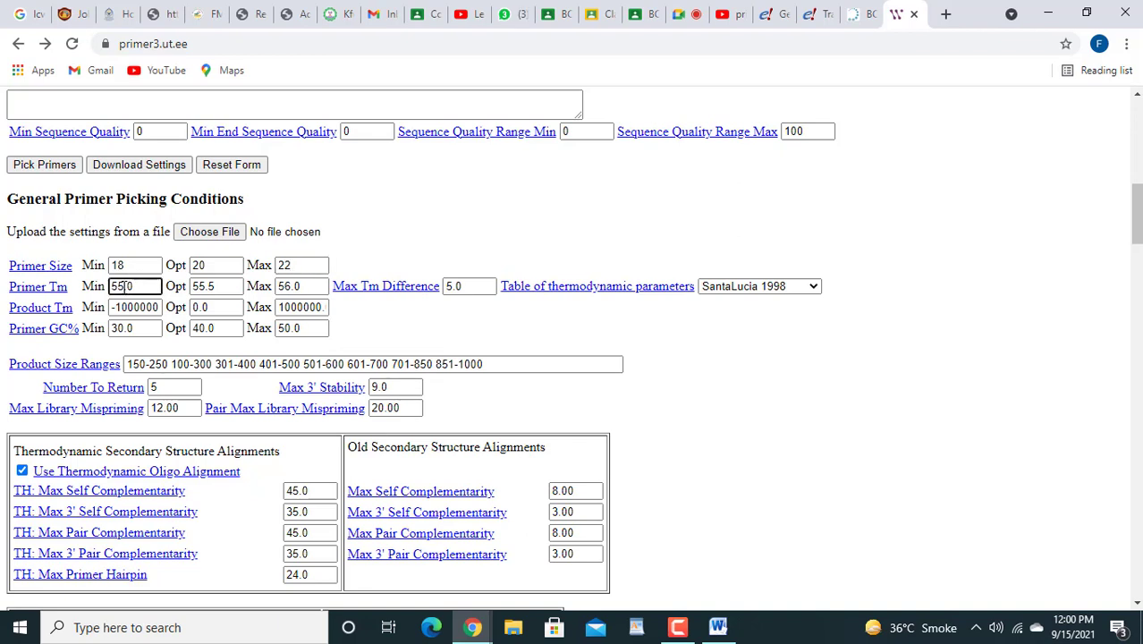
{"action": "key", "text": "BackSpace"}
{"action": "type", "text": "4"}
{"action": "left_click", "coordinate": [209, 286]}
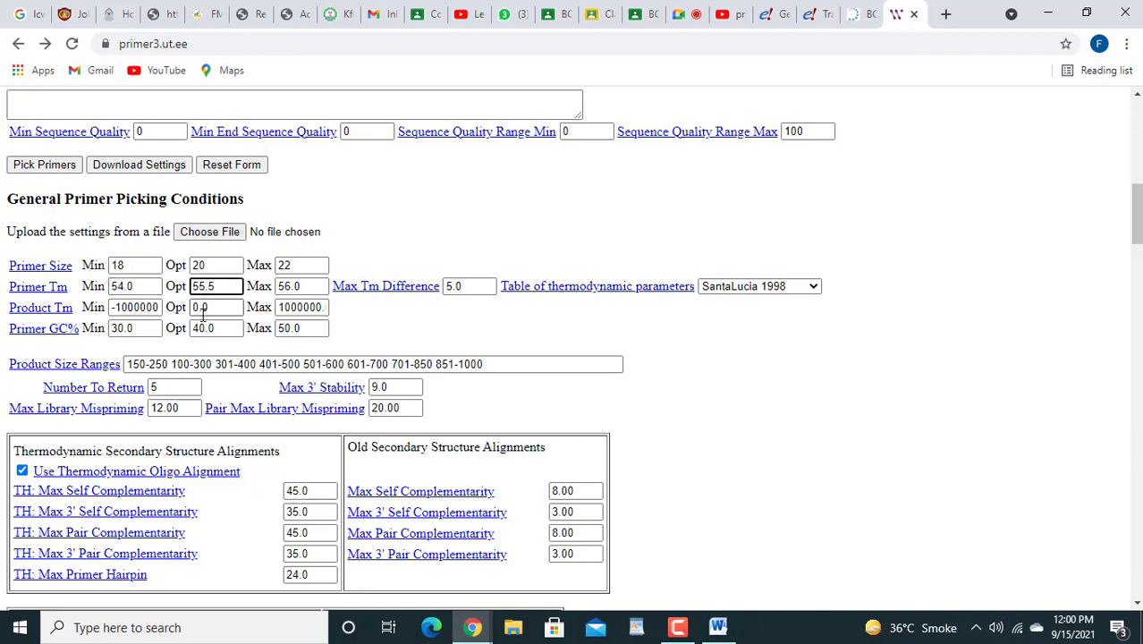
{"action": "key", "text": "BackSpace"}
{"action": "type", "text": "4"}
{"action": "left_click", "coordinate": [288, 286]}
{"action": "key", "text": "BackSpace"}
{"action": "type", "text": "5"}
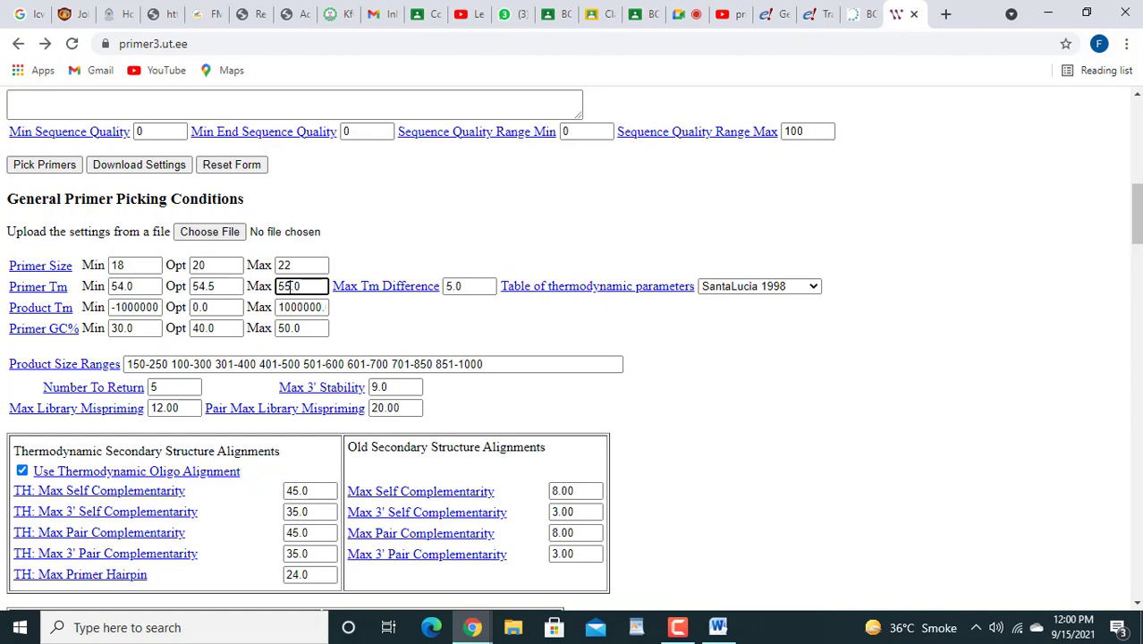
Step: Pick the primers with the restored size and Tm conditions and review the primer pair, target map and statistics
{"action": "left_click", "coordinate": [57, 170]}
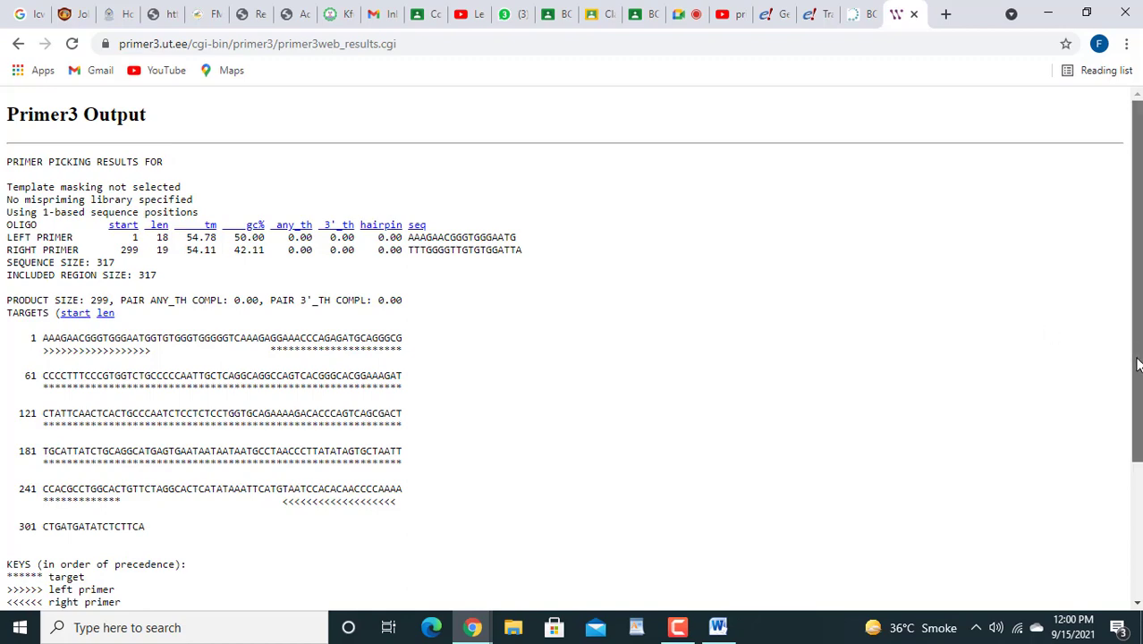
{"action": "scroll", "coordinate": [1137, 362], "scroll_direction": "down", "scroll_amount": 3}
{"action": "scroll", "coordinate": [572, 355], "scroll_direction": "up", "scroll_amount": 3}
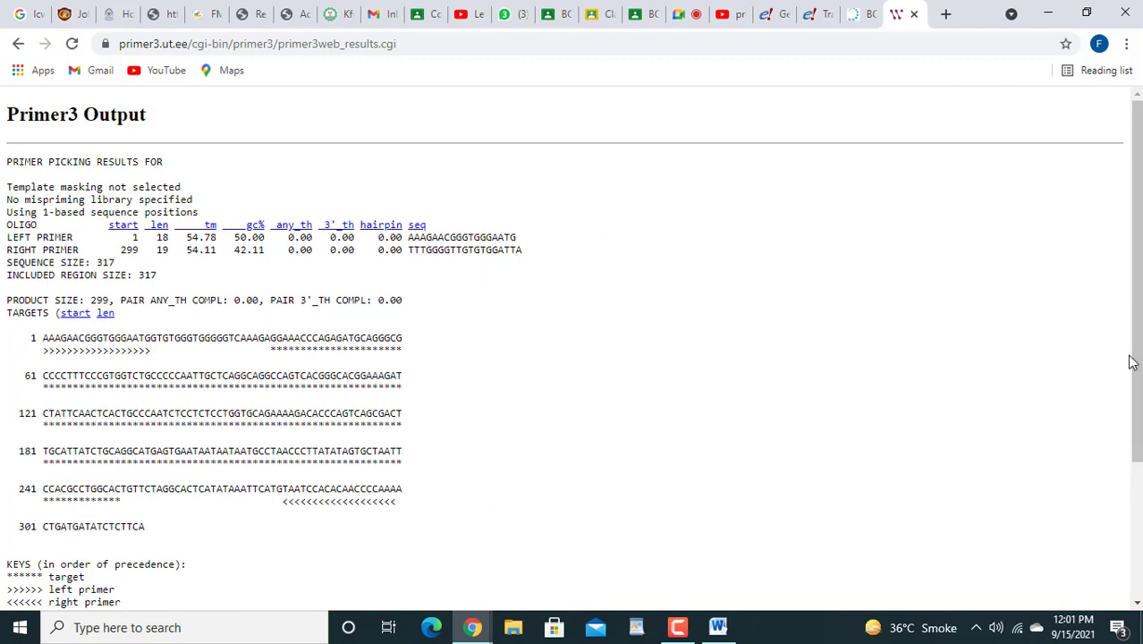
{"action": "scroll", "coordinate": [1134, 358], "scroll_direction": "down", "scroll_amount": 3}
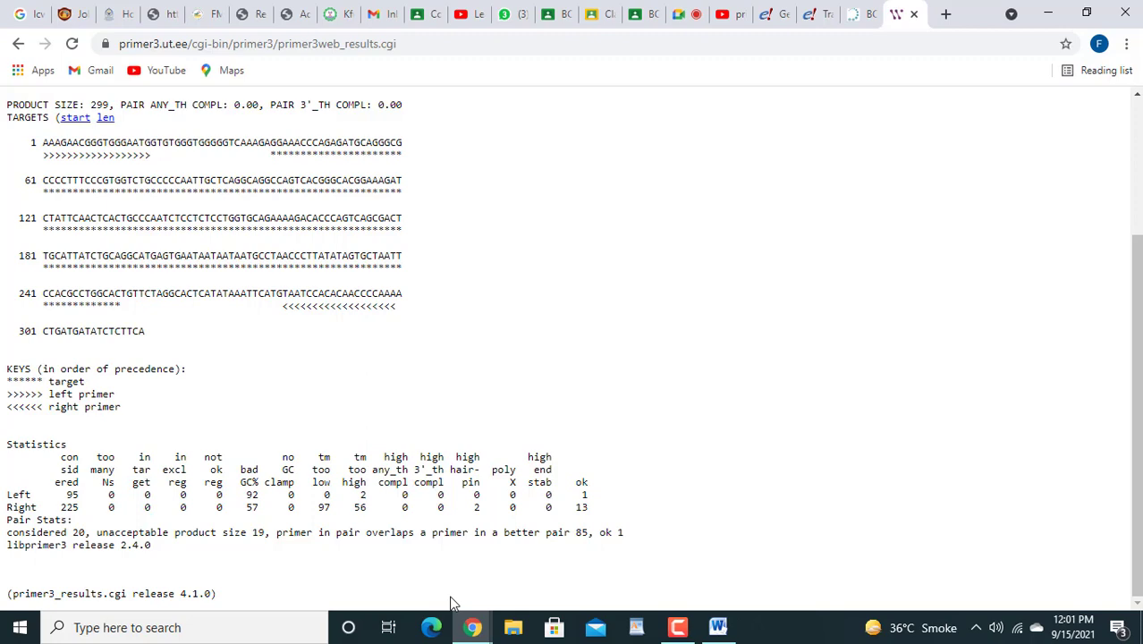
{"action": "left_click_drag", "start_coordinate": [1139, 404], "coordinate": [1139, 269]}
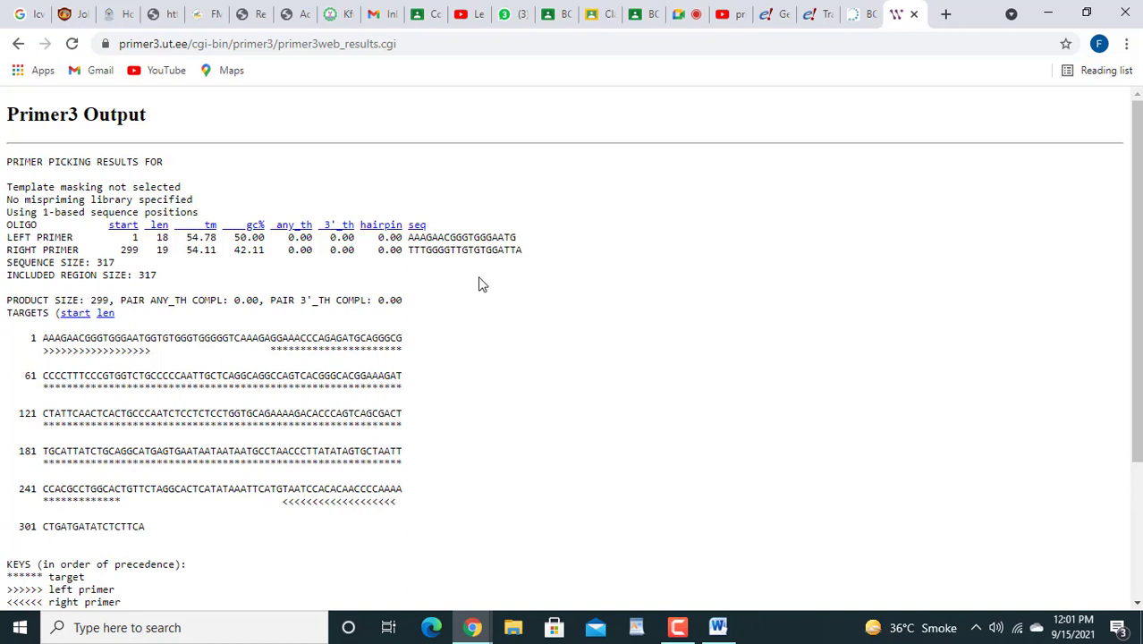
Step: Search Google for primer 3 in a new browser tab and open a blank Primer3web input form
{"action": "left_click", "coordinate": [945, 14]}
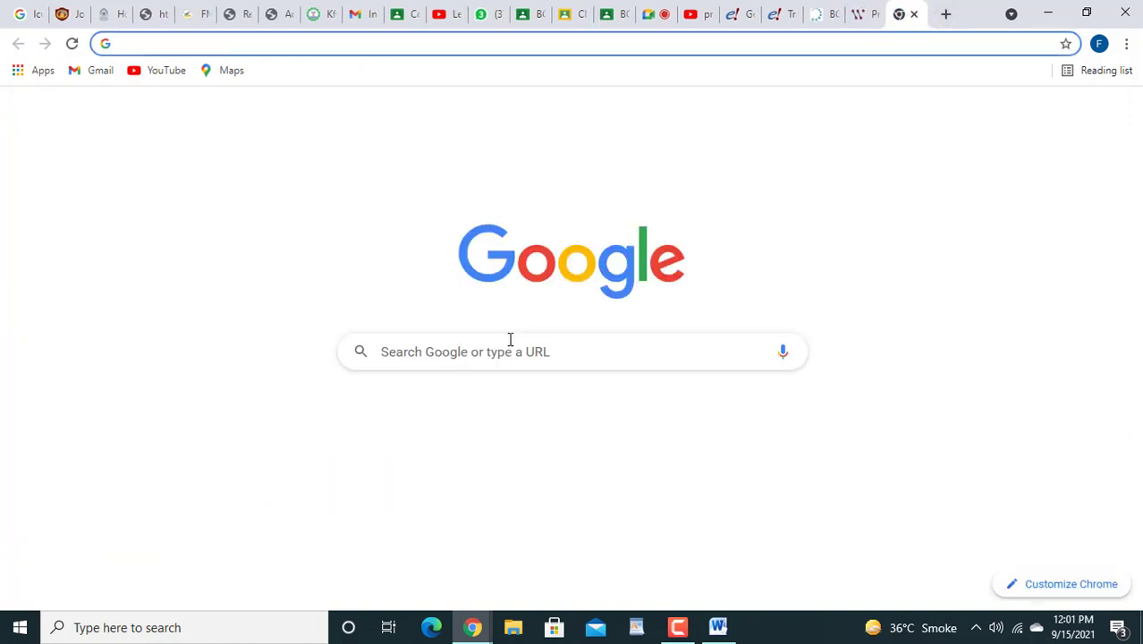
{"action": "left_click", "coordinate": [503, 347]}
{"action": "type", "text": "Pri"}
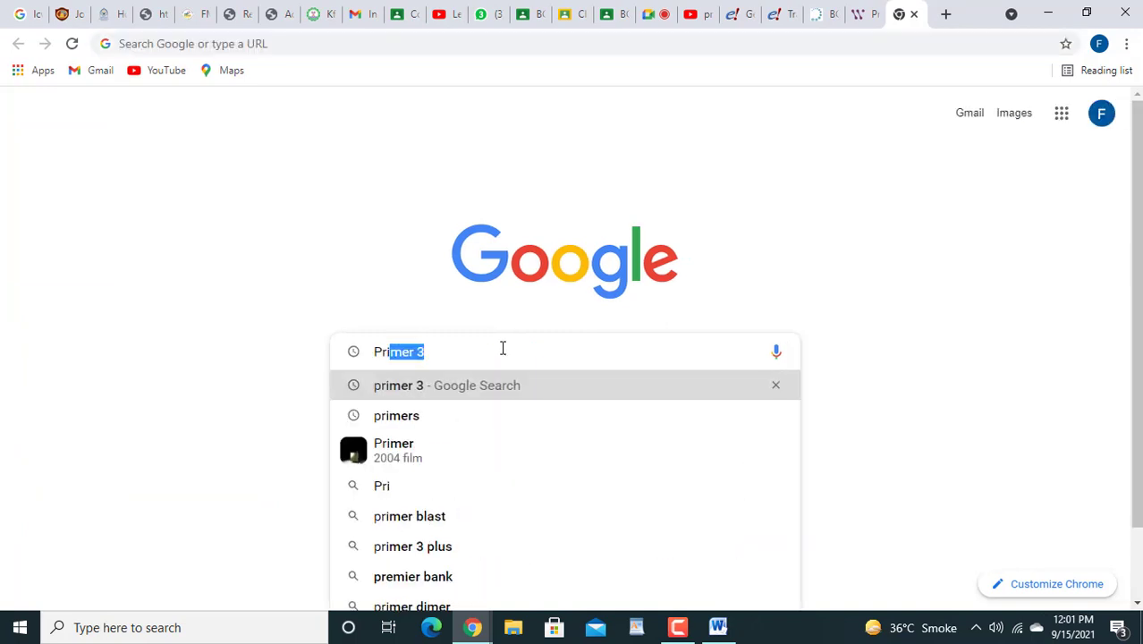
{"action": "left_click", "coordinate": [413, 398]}
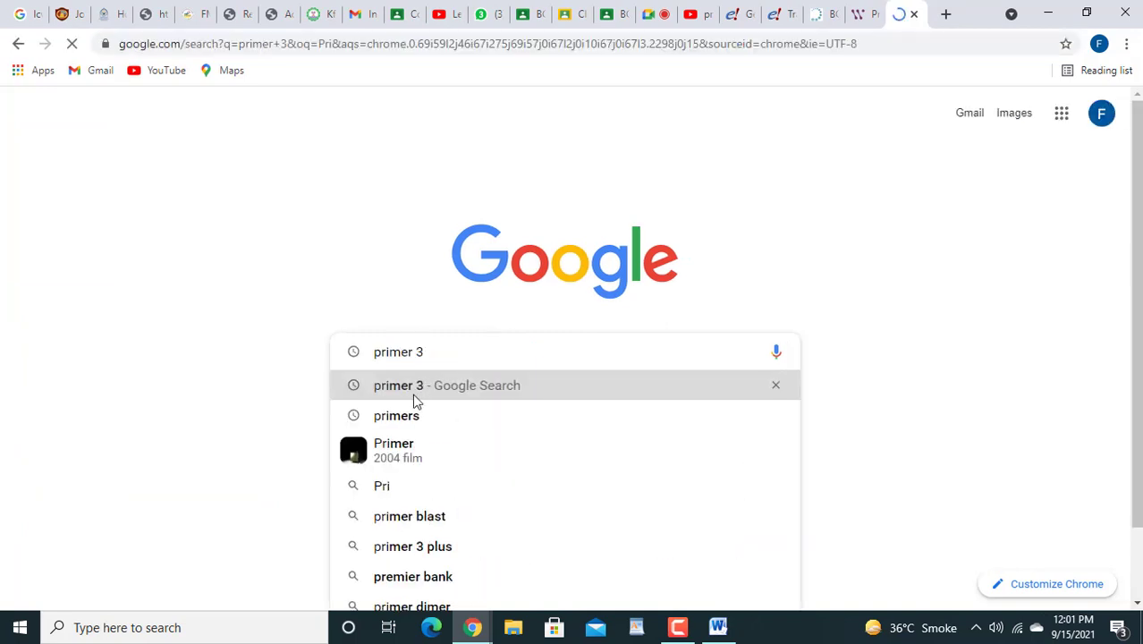
{"action": "left_click", "coordinate": [204, 272]}
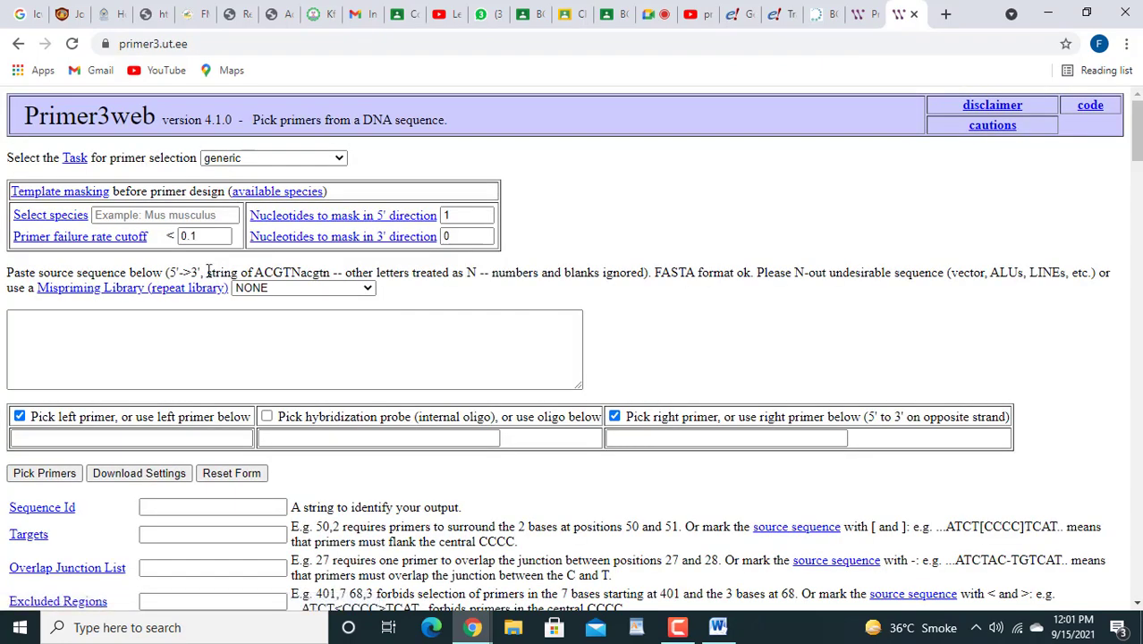
Step: Switch to the Word document and join the bracketed exon block to the end of the GGGCTCCAGCC line above it
{"action": "left_click", "coordinate": [719, 630]}
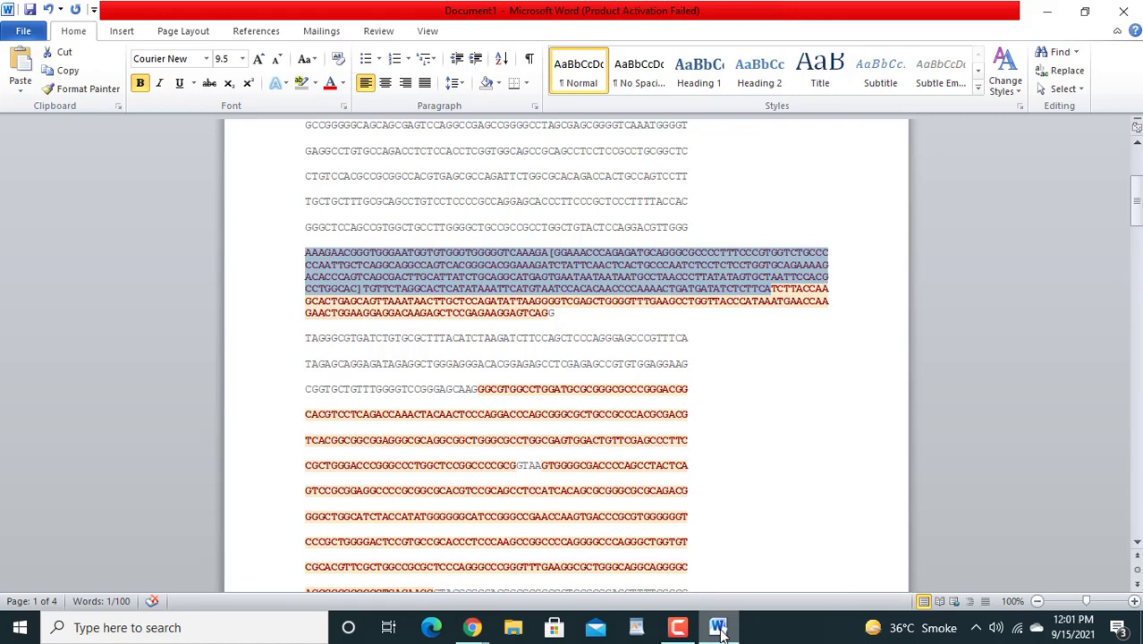
{"action": "left_click", "coordinate": [770, 476]}
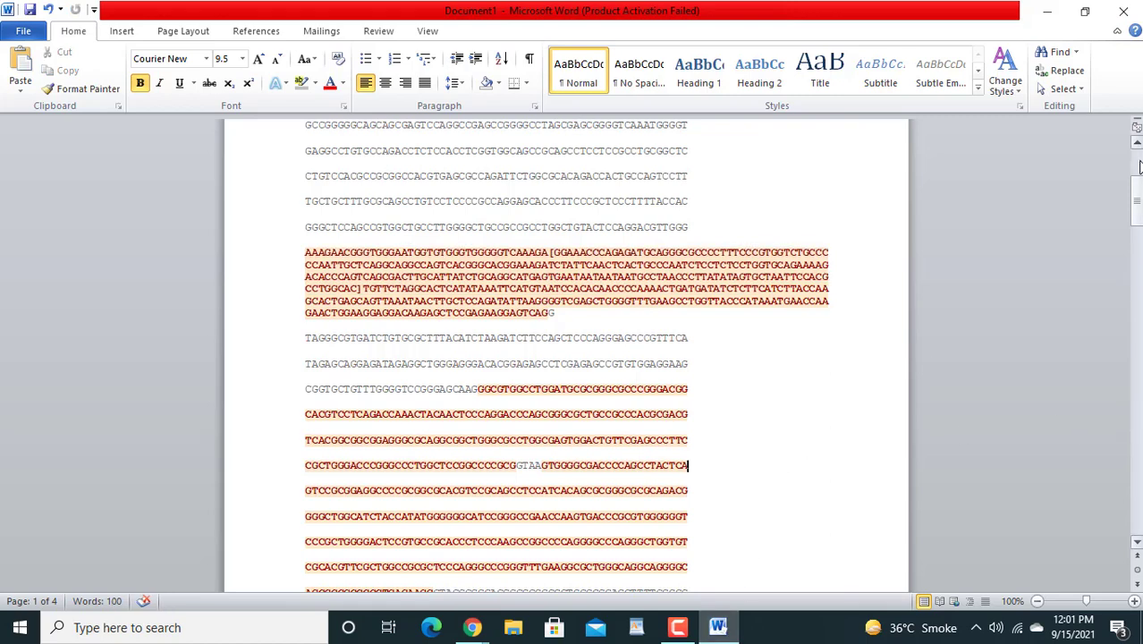
{"action": "mouse_move", "coordinate": [1137, 209]}
{"action": "left_mouse_down"}
{"action": "mouse_move", "coordinate": [1138, 170]}
{"action": "mouse_move", "coordinate": [1138, 190]}
{"action": "left_mouse_up"}
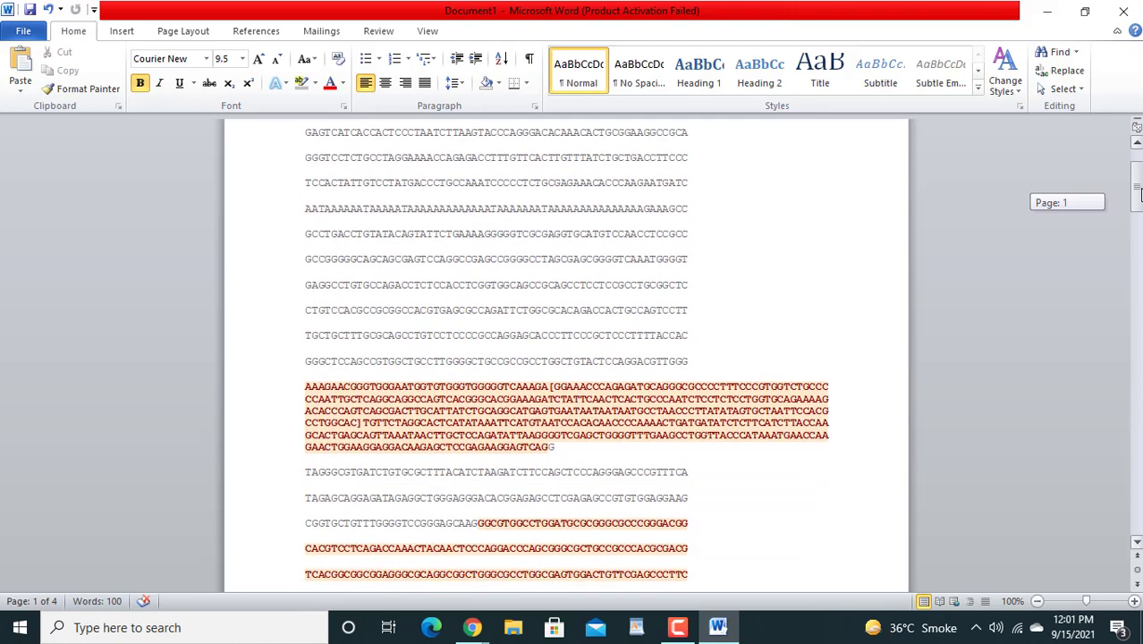
{"action": "left_click", "coordinate": [304, 387]}
{"action": "key", "text": "BackSpace"}
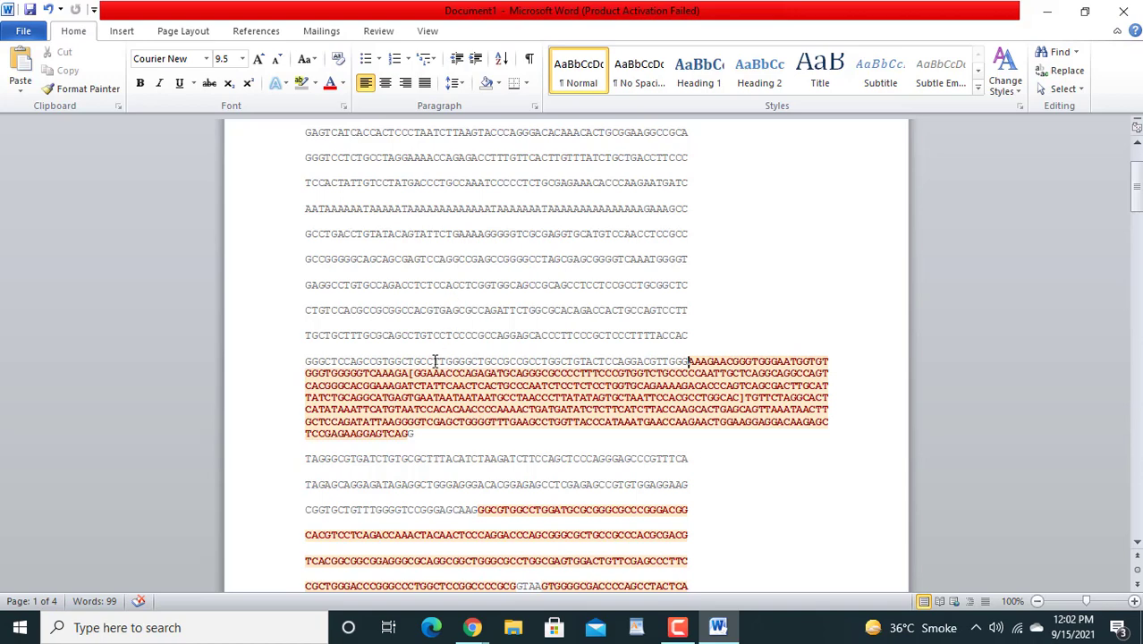
Step: Copy the extended bracketed exon sequence, from GGGCTCCAGCC through GGAGTCAG, from Word into the blank Primer3web form's source sequence in Chrome
{"action": "left_click_drag", "start_coordinate": [433, 360], "coordinate": [410, 433]}
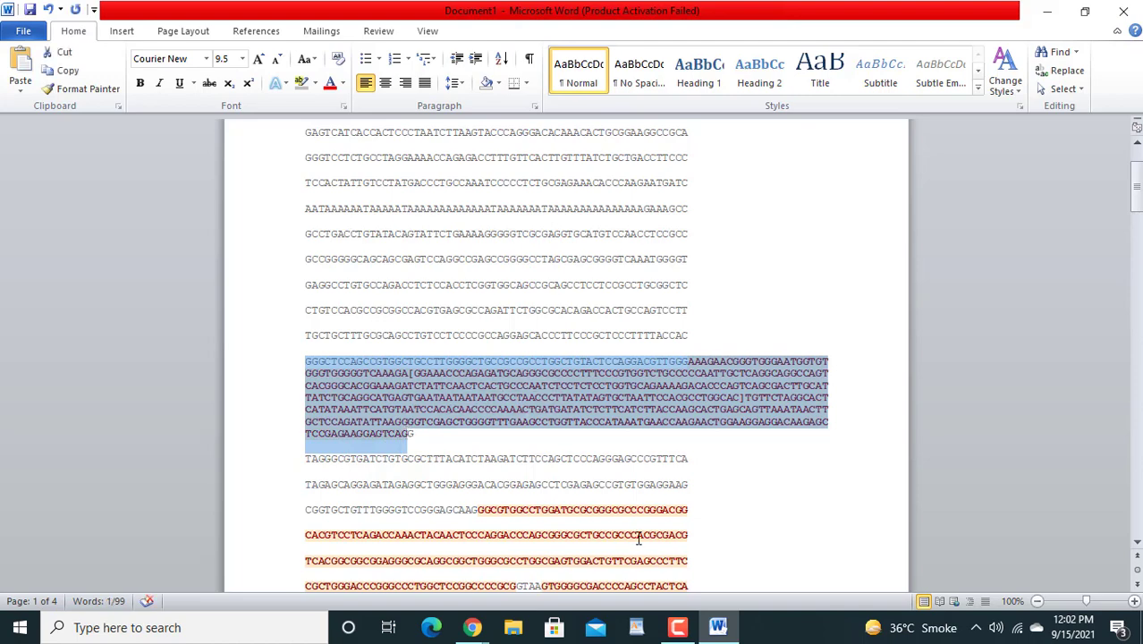
{"action": "mouse_move", "coordinate": [474, 630]}
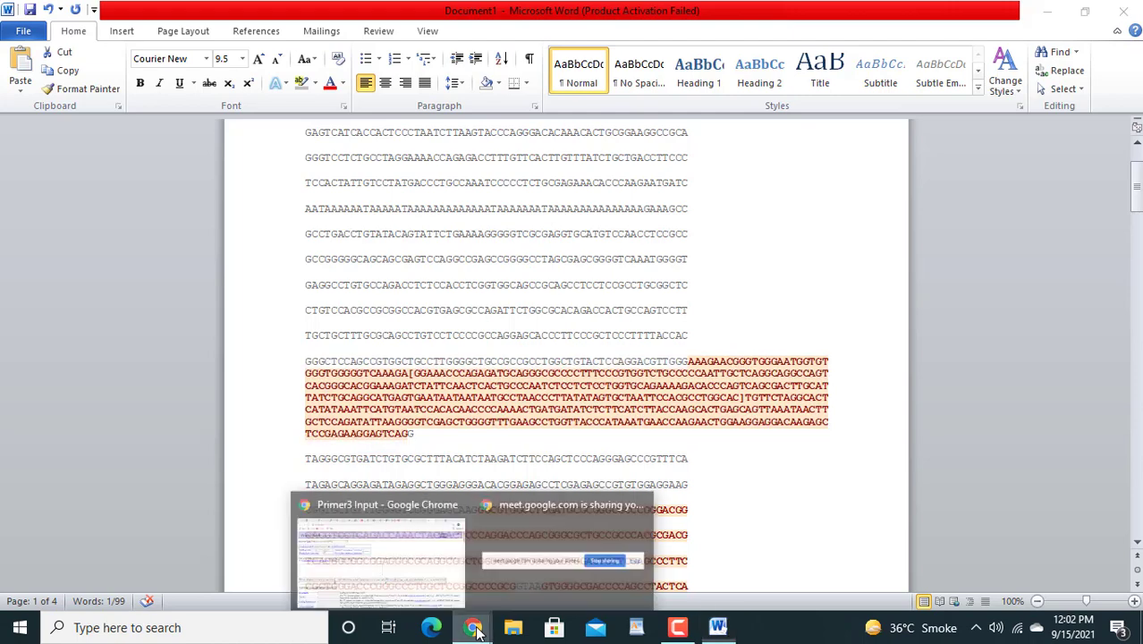
{"action": "left_click", "coordinate": [436, 584]}
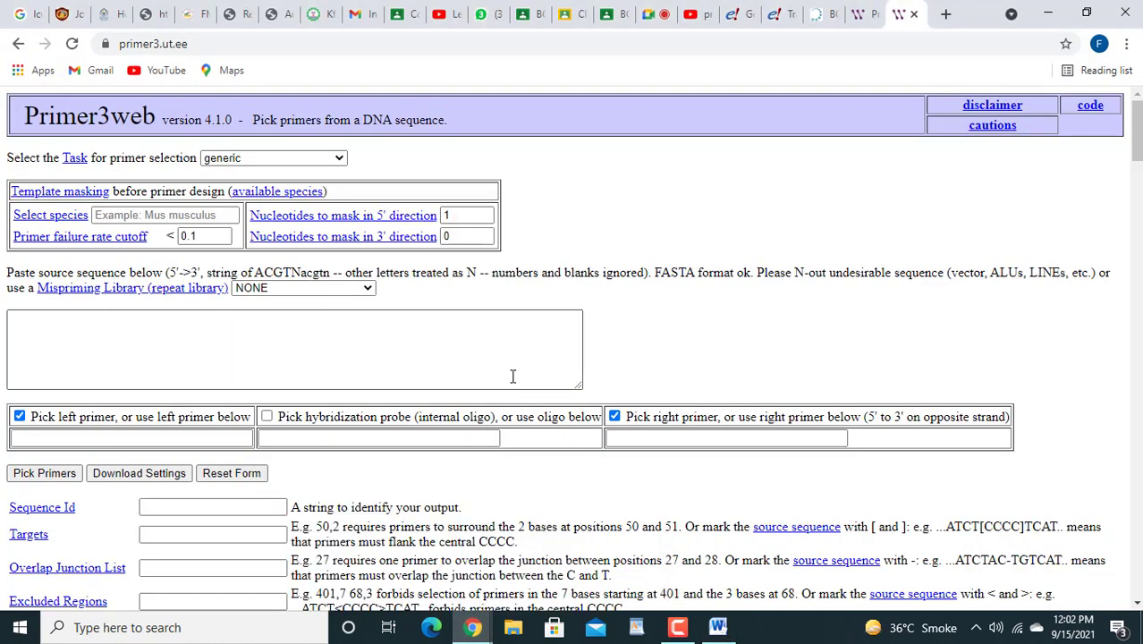
{"action": "left_click", "coordinate": [440, 351]}
{"action": "key", "text": "ctrl+v"}
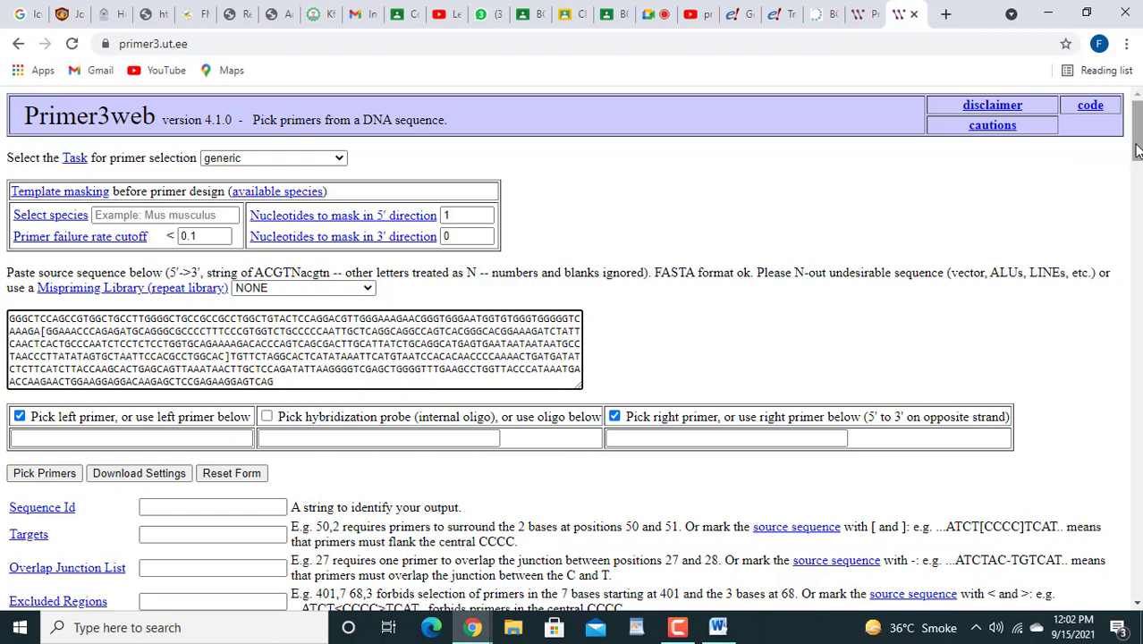
Step: Set the maximum Primer Size to 22 in the general primer picking conditions
{"action": "left_click_drag", "start_coordinate": [1135, 158], "coordinate": [1138, 237]}
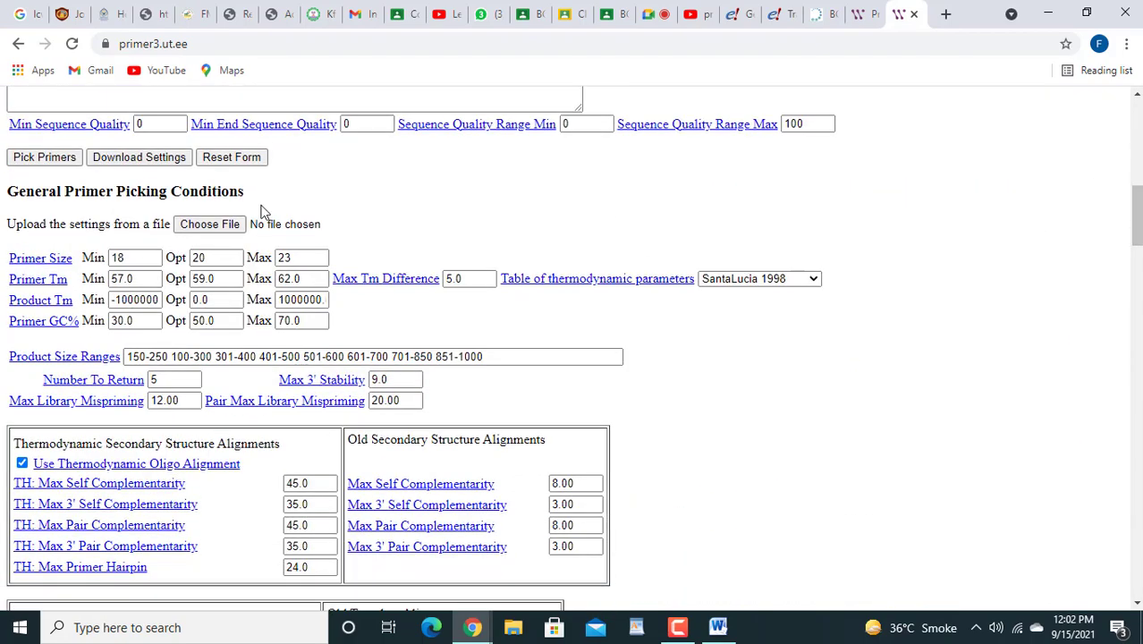
{"action": "left_click", "coordinate": [299, 258]}
{"action": "key", "text": "BackSpace"}
{"action": "type", "text": "2"}
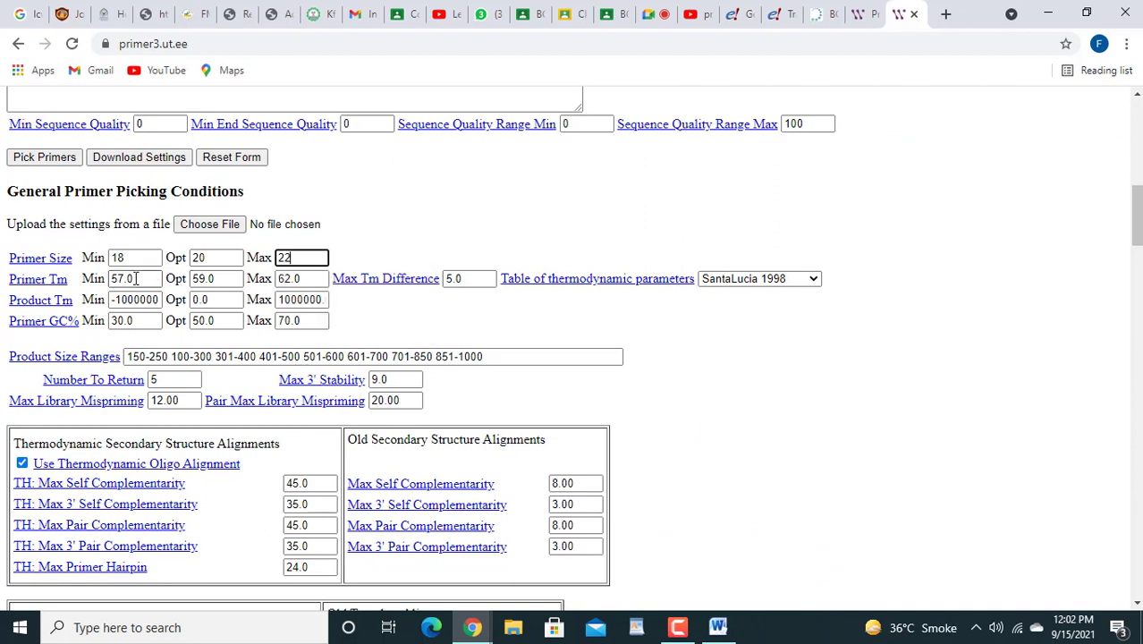
Step: Set the Primer Tm to a minimum of 54.0, an optimum of 54.5 and a maximum of 55.0
{"action": "left_click", "coordinate": [126, 278]}
{"action": "key", "text": "BackSpace"}
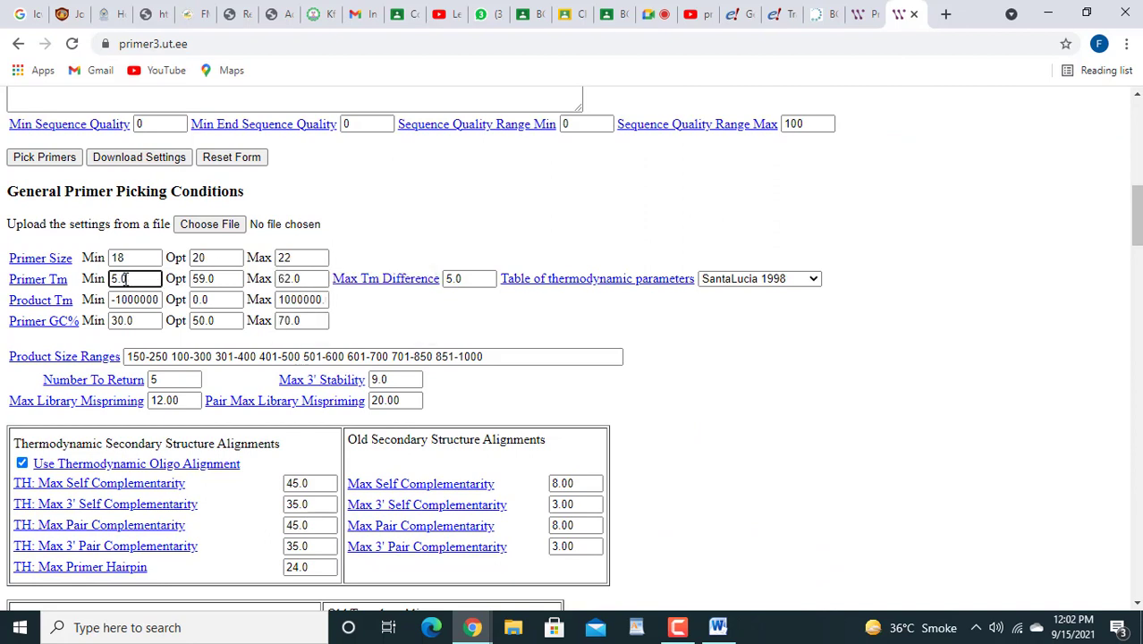
{"action": "type", "text": "4"}
{"action": "left_click", "coordinate": [205, 279]}
{"action": "key", "text": "BackSpace"}
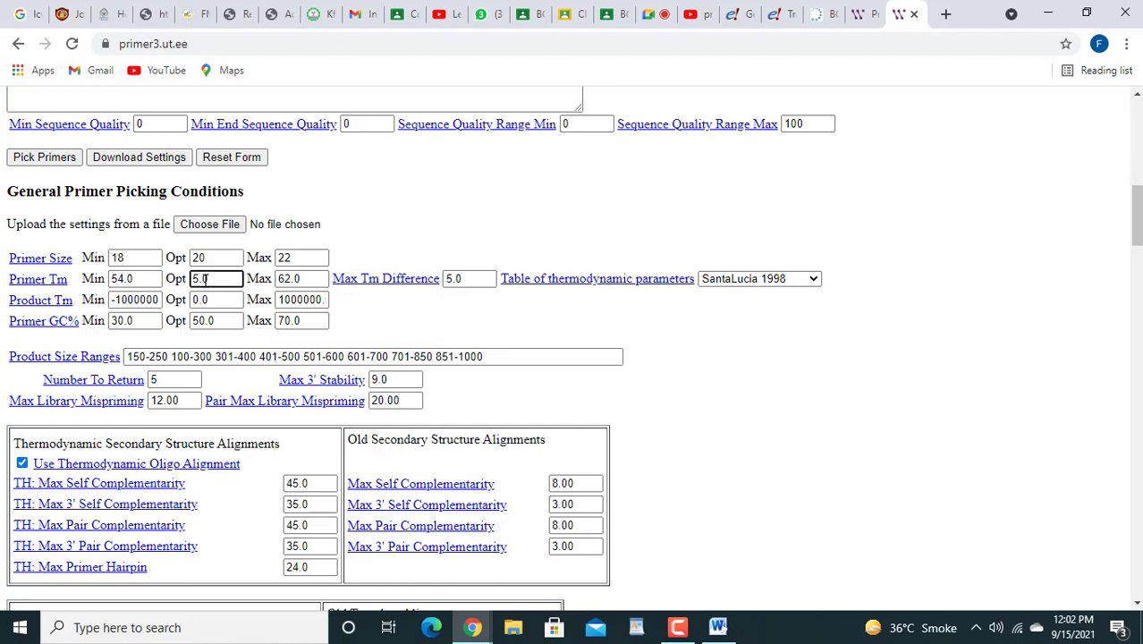
{"action": "type", "text": "4"}
{"action": "key", "text": "Delete"}
{"action": "key", "text": "Delete"}
{"action": "type", "text": ".5"}
{"action": "left_click", "coordinate": [289, 278]}
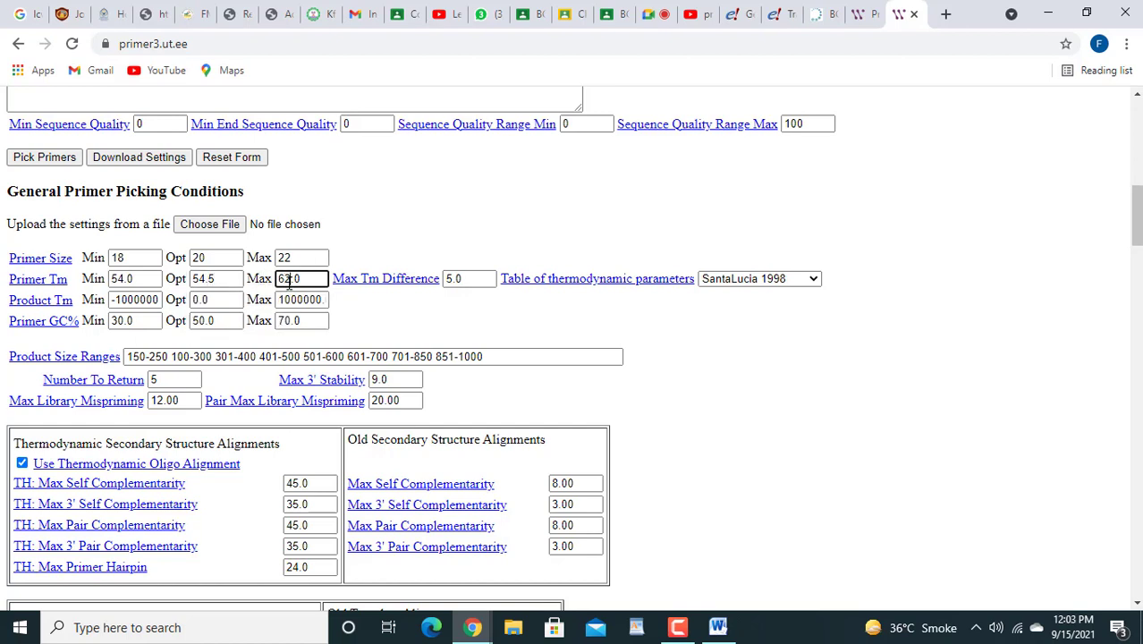
{"action": "key", "text": "BackSpace"}
{"action": "key", "text": "BackSpace"}
{"action": "type", "text": "55"}
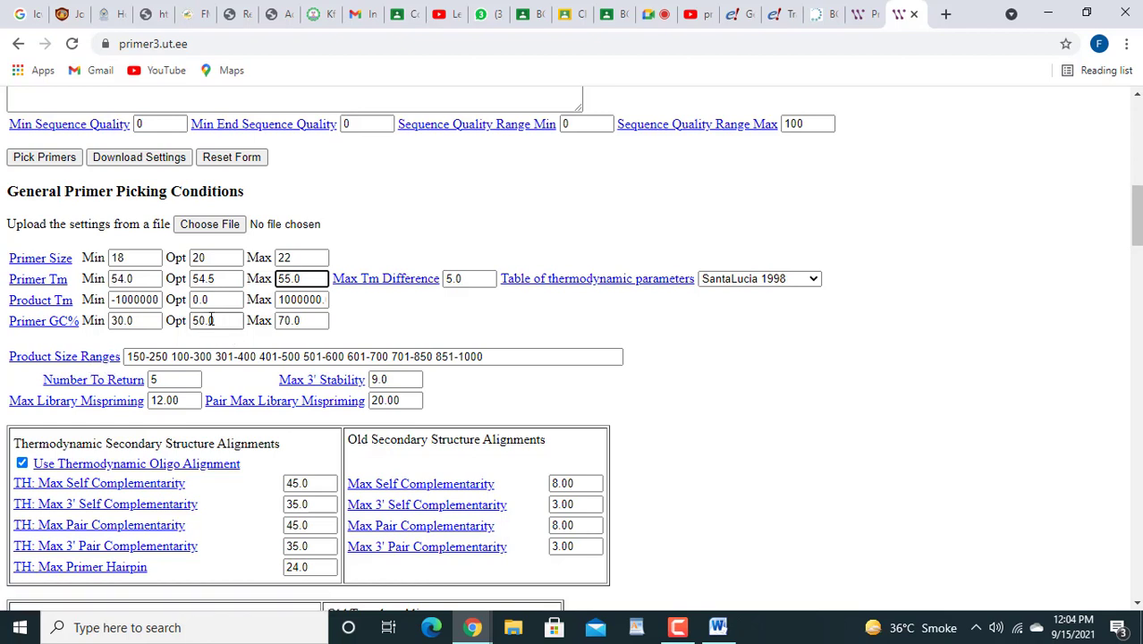
Step: Set the Primer GC% to a minimum of 40.0 and a maximum of 60.0, and pick the primers
{"action": "left_click", "coordinate": [117, 321]}
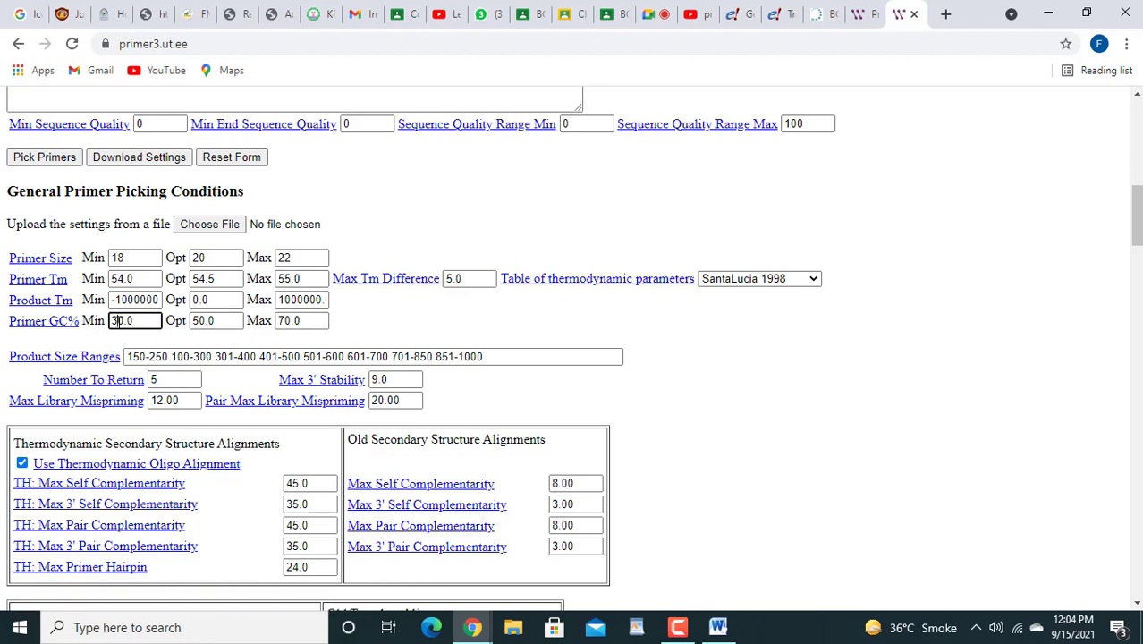
{"action": "key", "text": "BackSpace"}
{"action": "type", "text": "4"}
{"action": "left_click", "coordinate": [285, 321]}
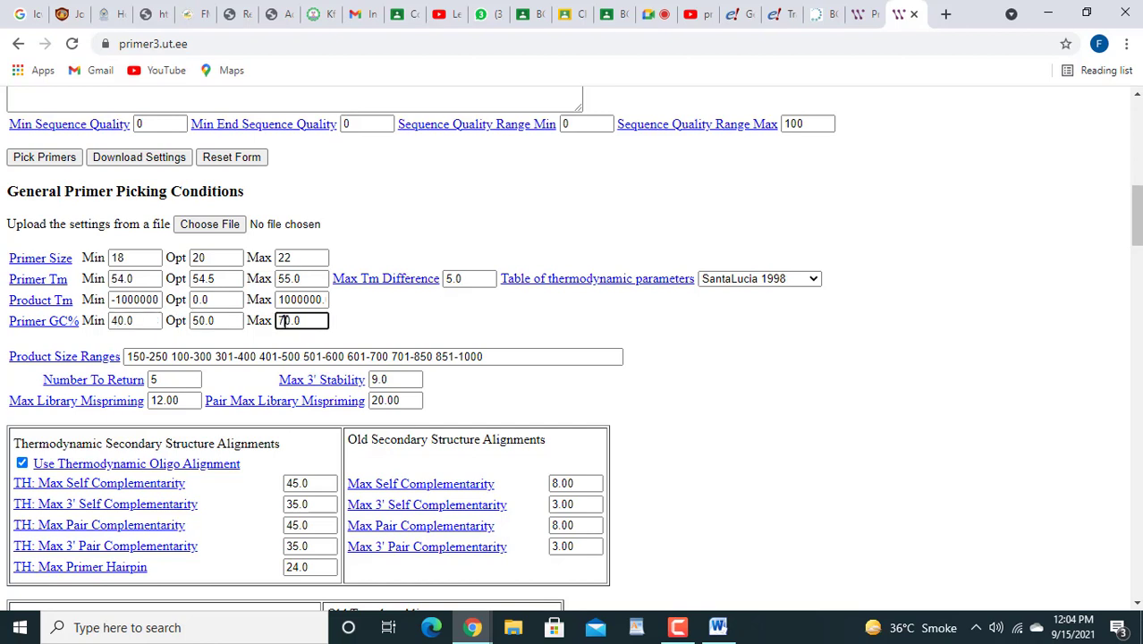
{"action": "key", "text": "BackSpace"}
{"action": "type", "text": "6"}
{"action": "left_click", "coordinate": [44, 157]}
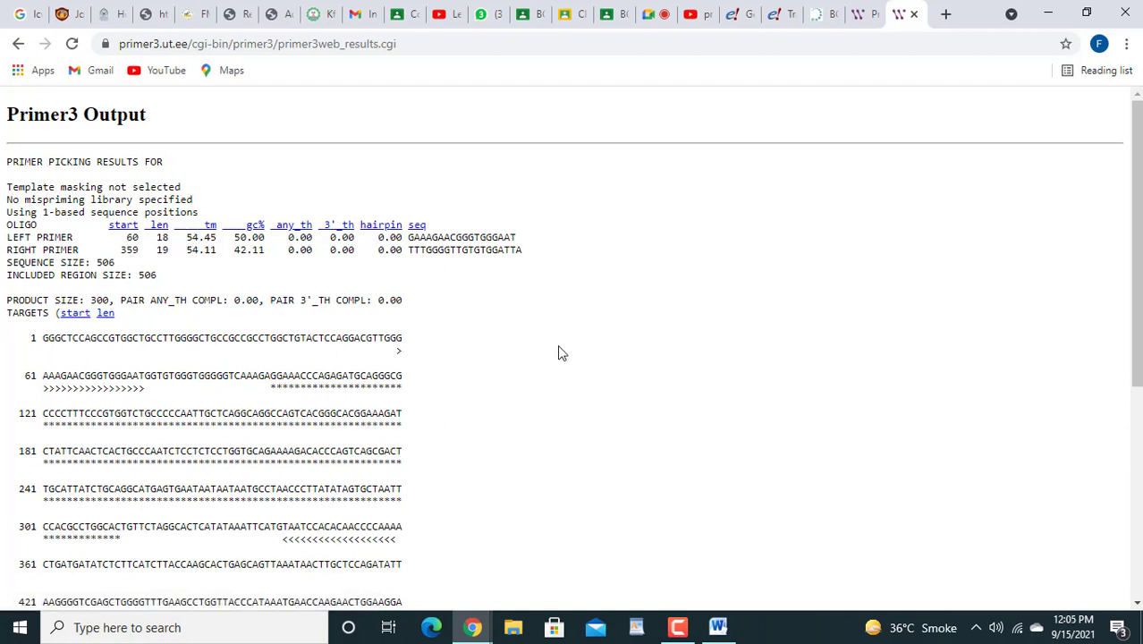
Step: Compare the primer pair and target map of the extended sequence with the earlier Primer3 output for the shorter sequence
{"action": "left_click", "coordinate": [856, 16]}
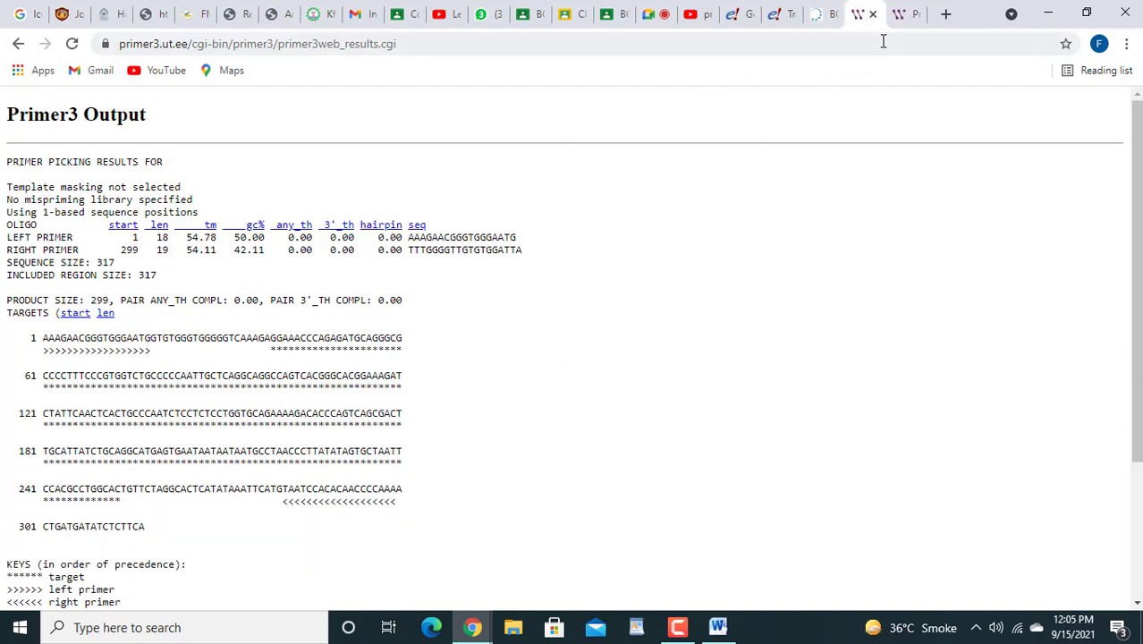
{"action": "left_click", "coordinate": [899, 16]}
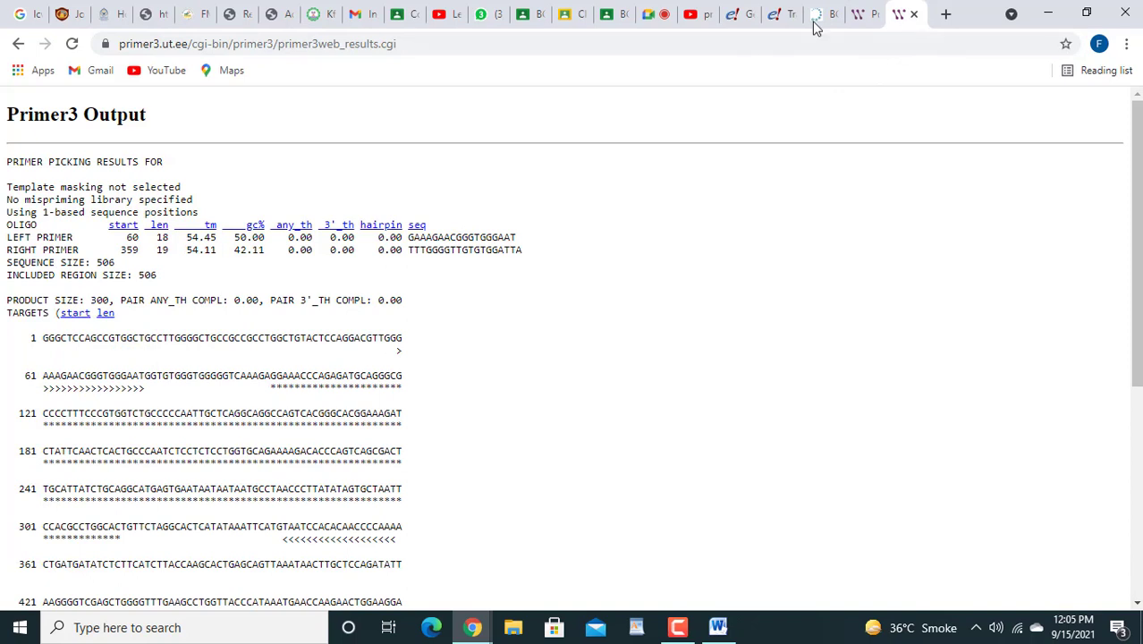
{"action": "left_click", "coordinate": [856, 23]}
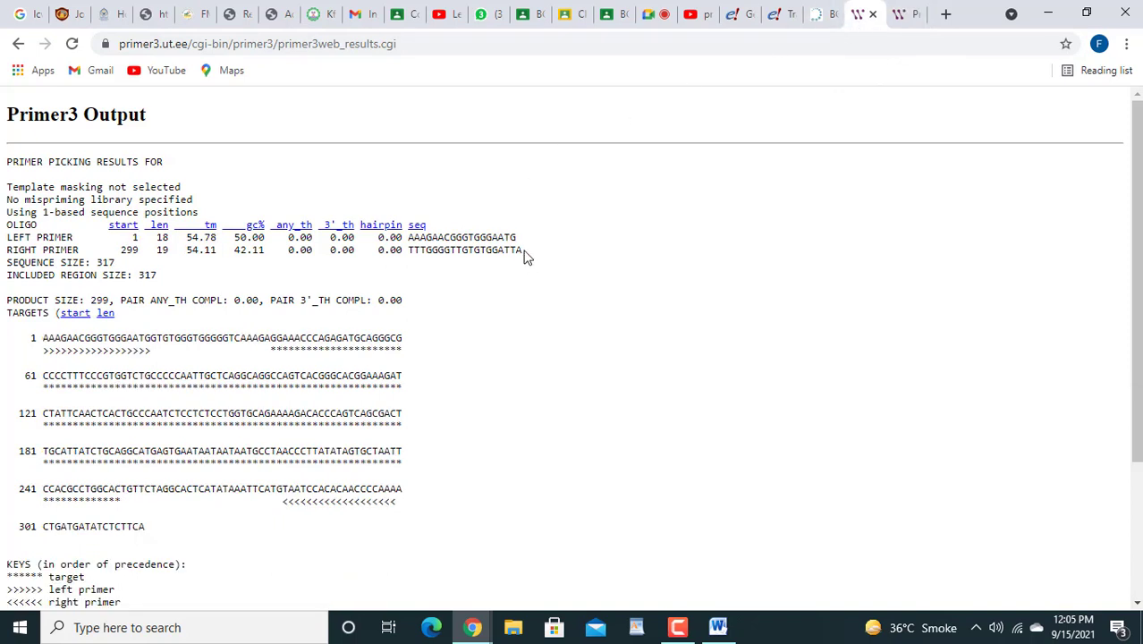
{"action": "left_click", "coordinate": [904, 16]}
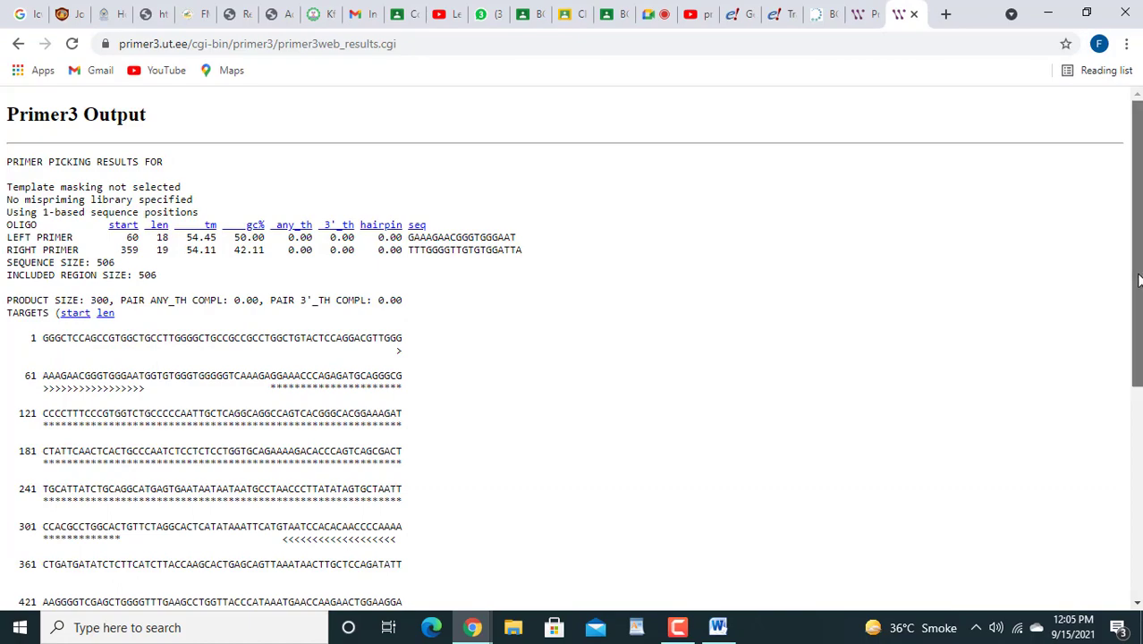
{"action": "left_click_drag", "start_coordinate": [1138, 280], "coordinate": [1141, 306]}
{"action": "scroll", "coordinate": [572, 349], "scroll_direction": "down", "scroll_amount": 3}
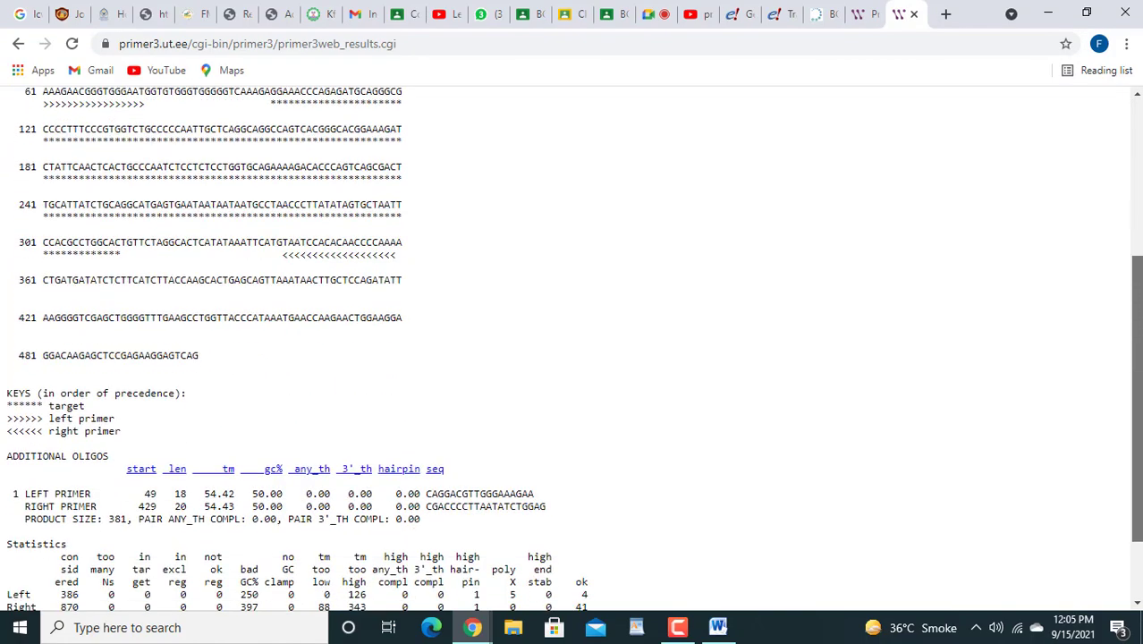
{"action": "scroll", "coordinate": [573, 348], "scroll_direction": "up", "scroll_amount": 4}
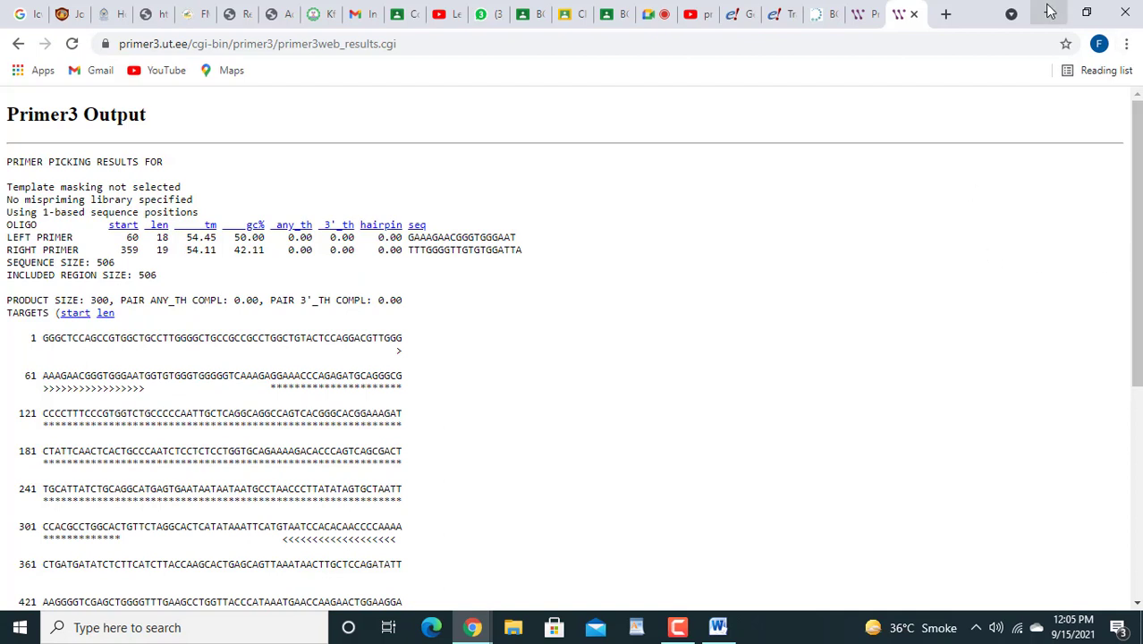
{"action": "left_click", "coordinate": [863, 15]}
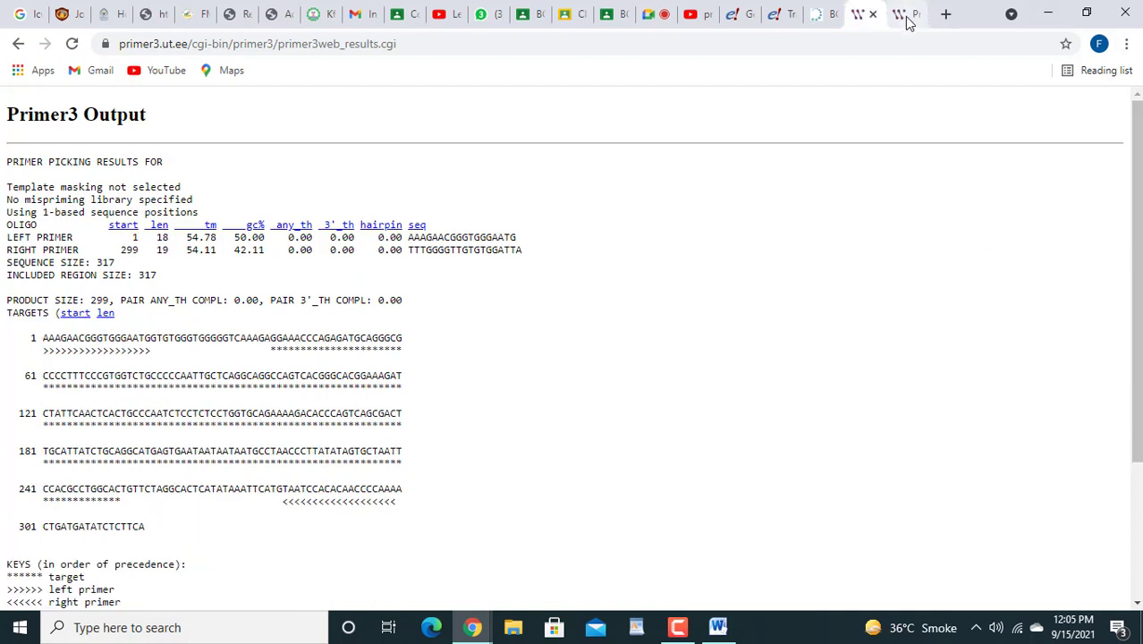
{"action": "left_click", "coordinate": [901, 16]}
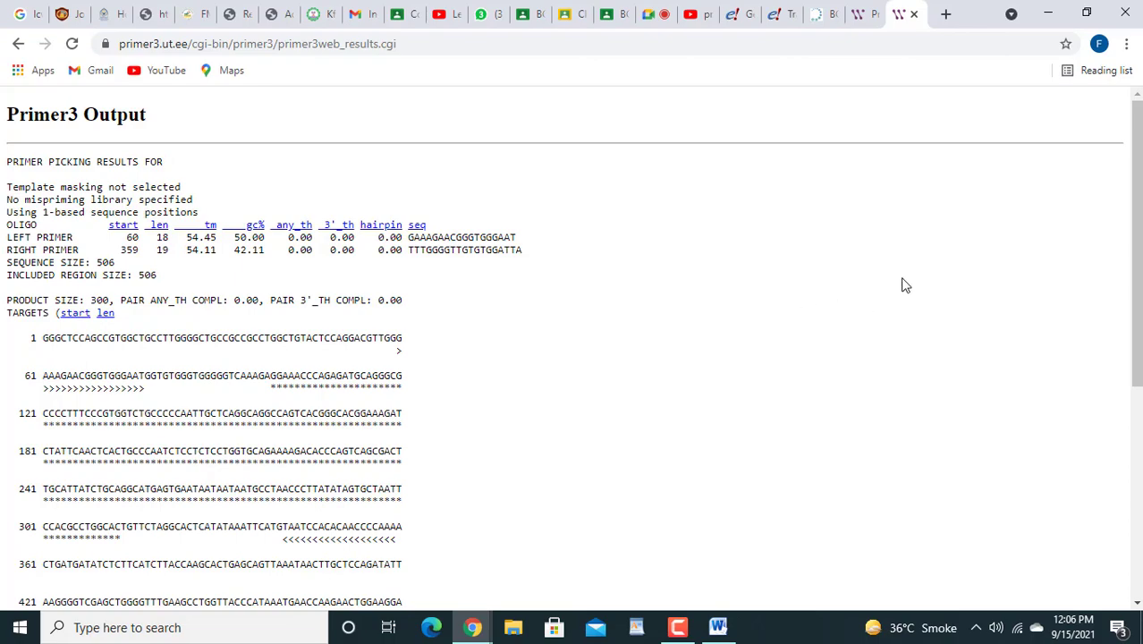
Step: Examine the additional oligos and statistics for the extended sequence, checking its primers against the earlier output again
{"action": "left_click_drag", "start_coordinate": [1134, 313], "coordinate": [1132, 529]}
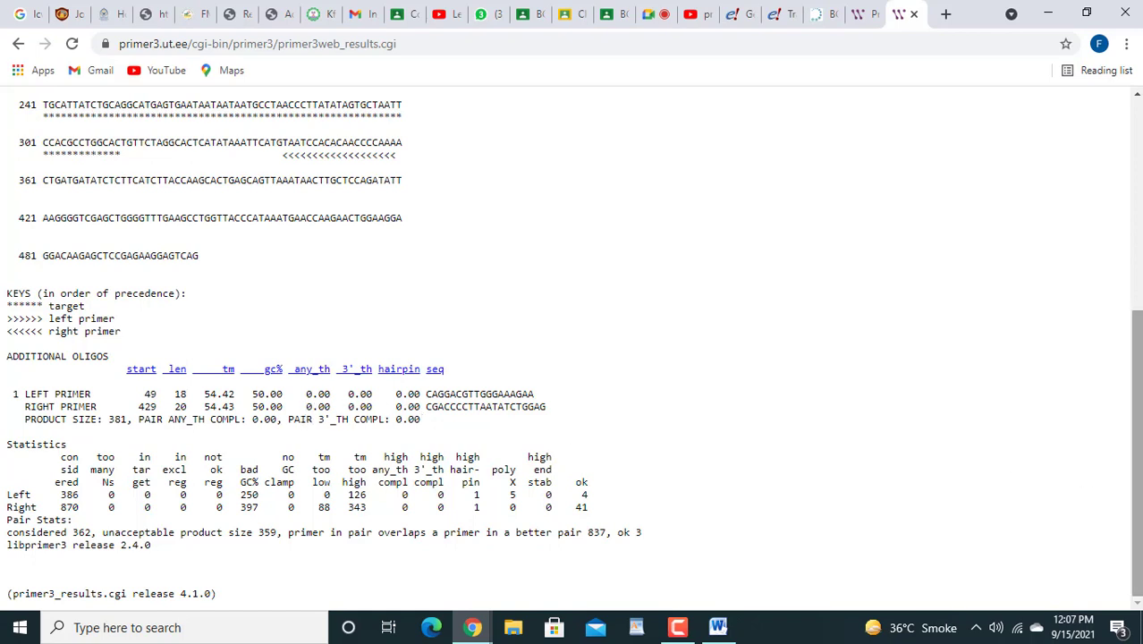
{"action": "left_click_drag", "start_coordinate": [1139, 454], "coordinate": [1139, 454]}
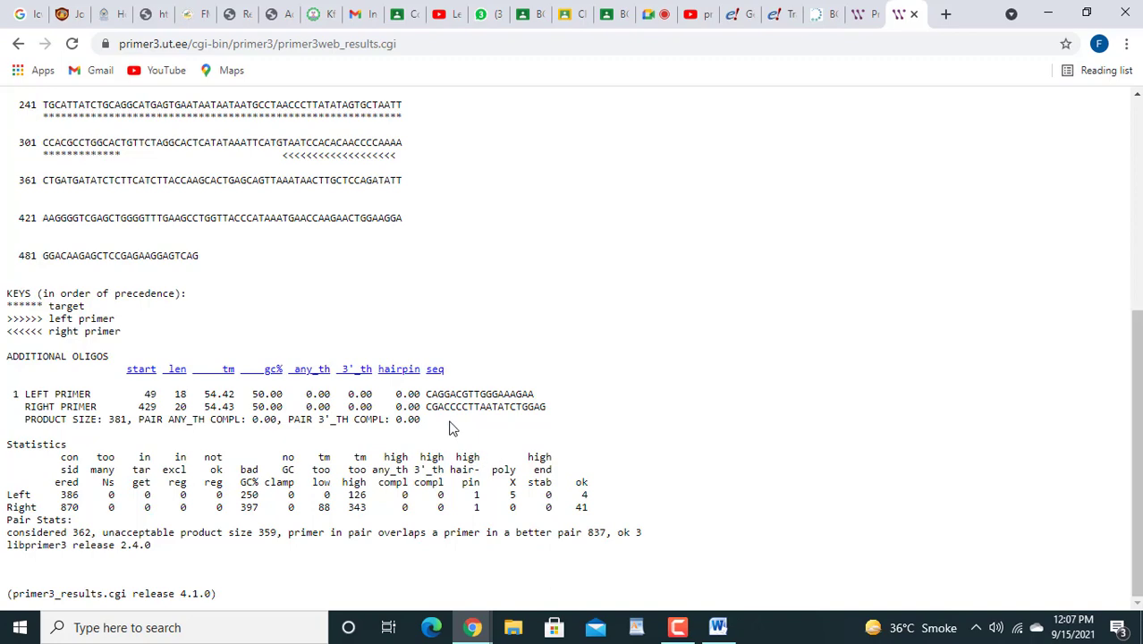
{"action": "left_click_drag", "start_coordinate": [1136, 430], "coordinate": [1136, 221]}
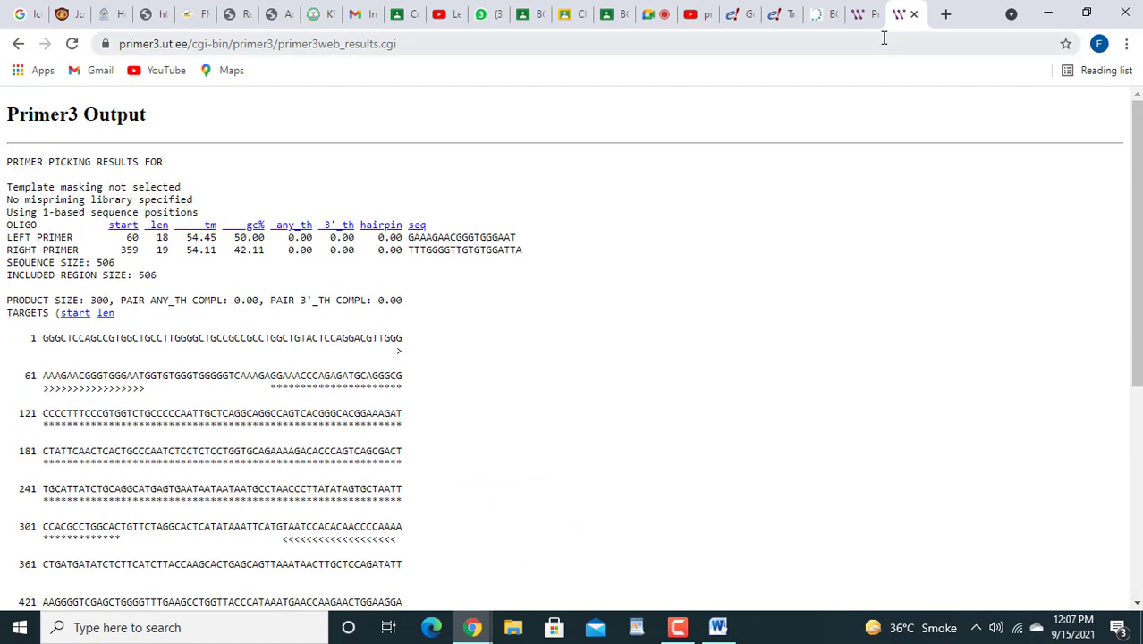
{"action": "left_click", "coordinate": [860, 15]}
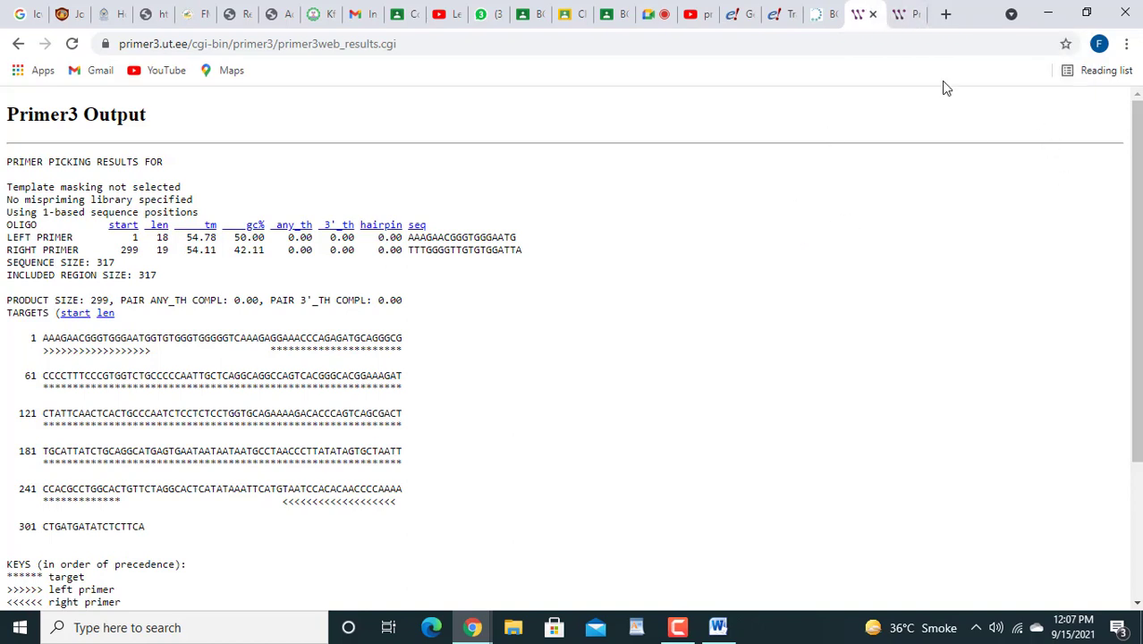
{"action": "left_click", "coordinate": [903, 15]}
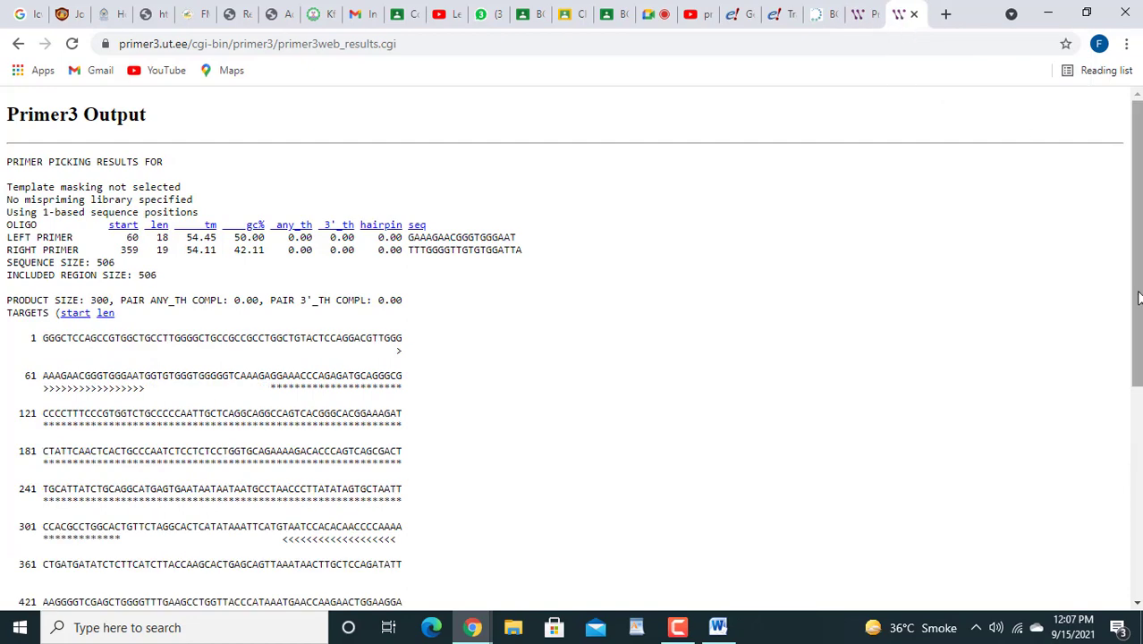
{"action": "left_click_drag", "start_coordinate": [1138, 297], "coordinate": [1138, 507]}
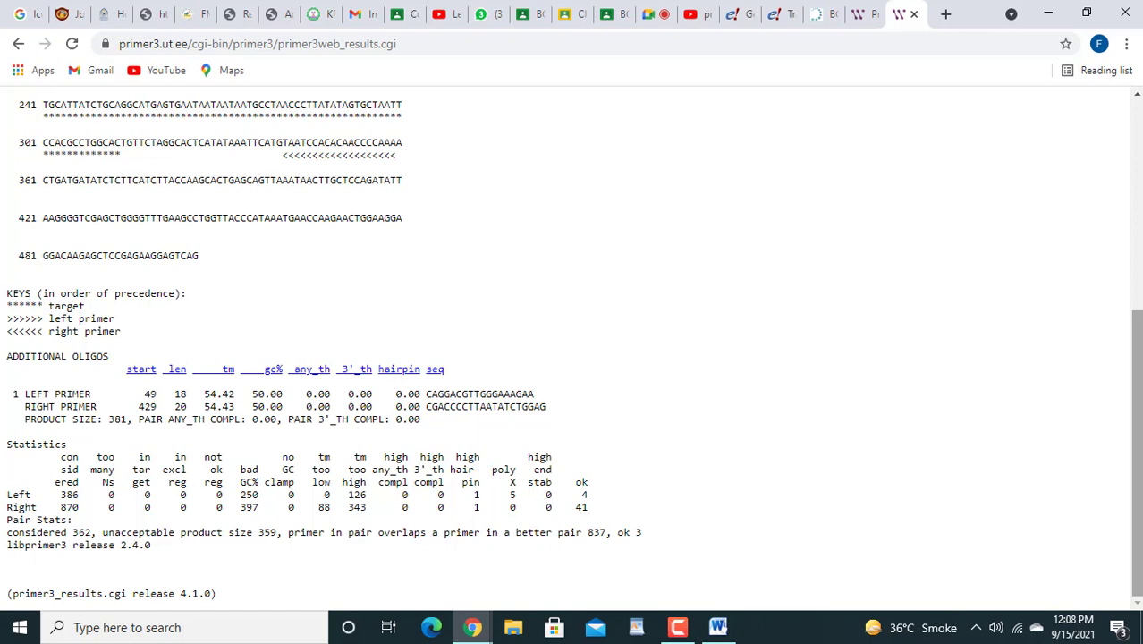
Step: Search Google for Blast in a new browser tab
{"action": "left_click", "coordinate": [944, 14]}
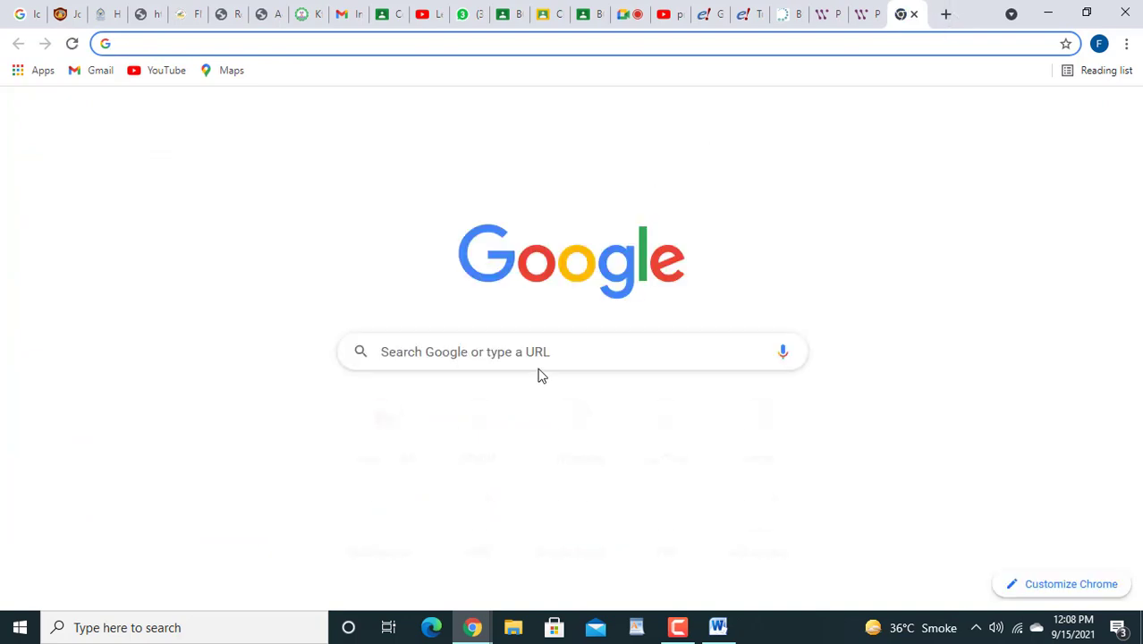
{"action": "left_click", "coordinate": [539, 352]}
{"action": "type", "text": "Bla"}
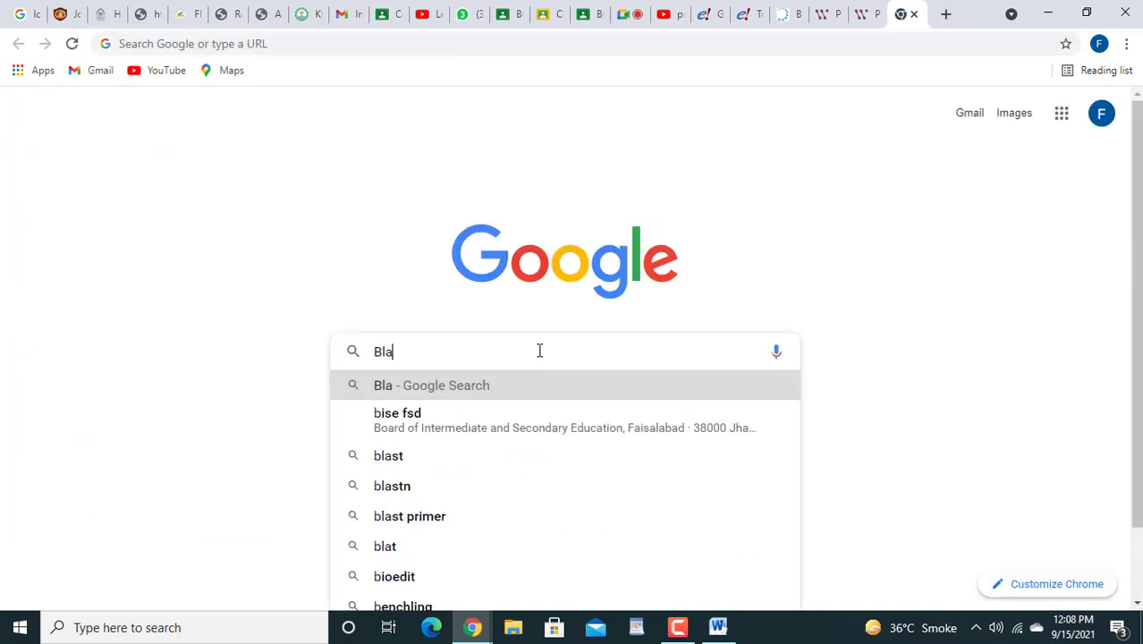
{"action": "type", "text": "st"}
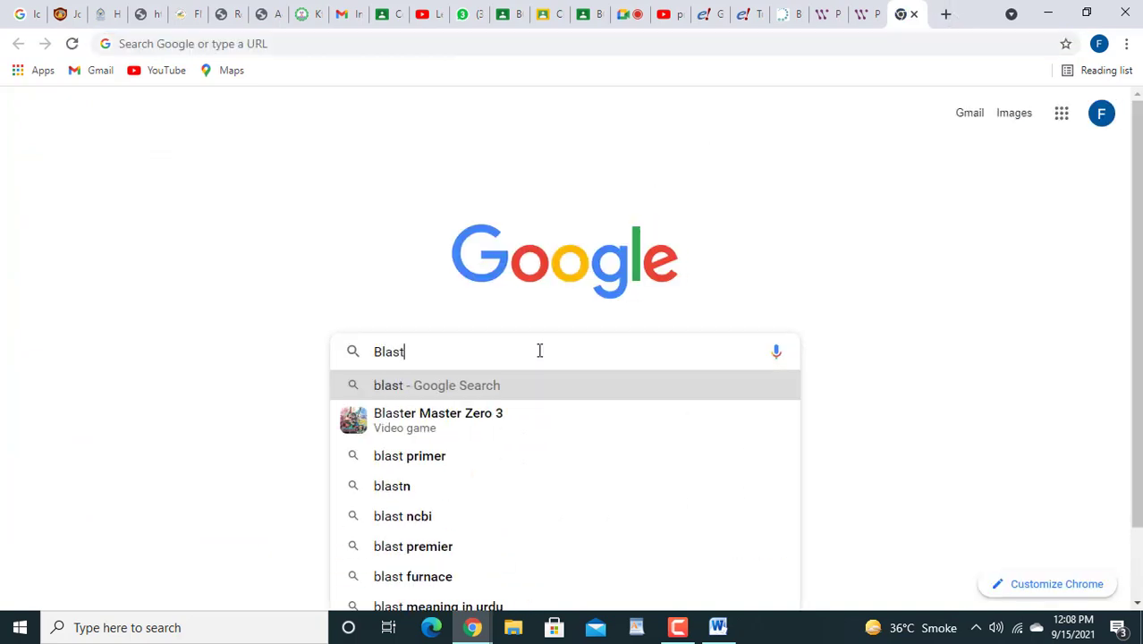
{"action": "key", "text": "Return"}
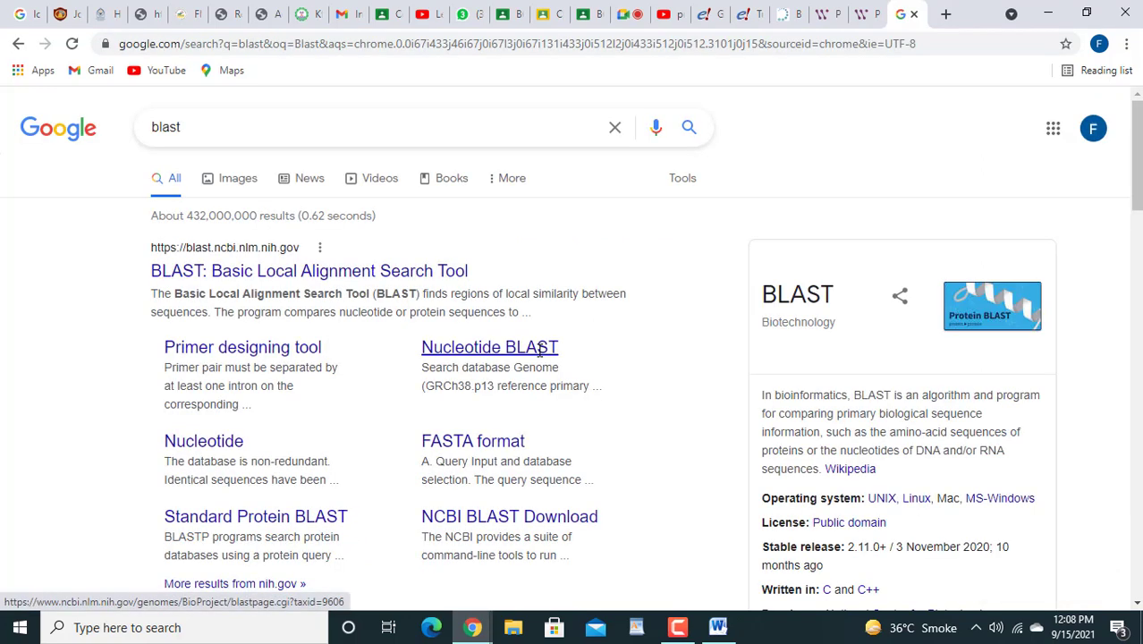
Step: Clear the Google query and start entering a new one beginning with BL
{"action": "left_click", "coordinate": [615, 127]}
{"action": "type", "text": "BL"}
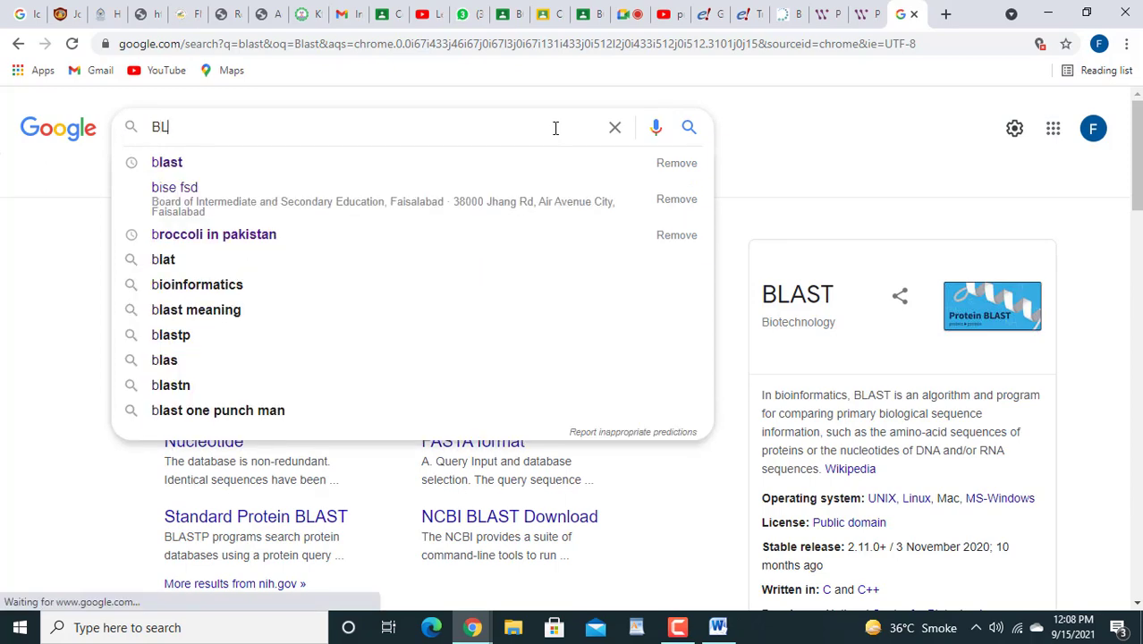
Step: Search the web for BLAT and open the Human BLAT Search page of the UCSC Genome Browser
{"action": "type", "text": "AT"}
{"action": "key", "text": "Return"}
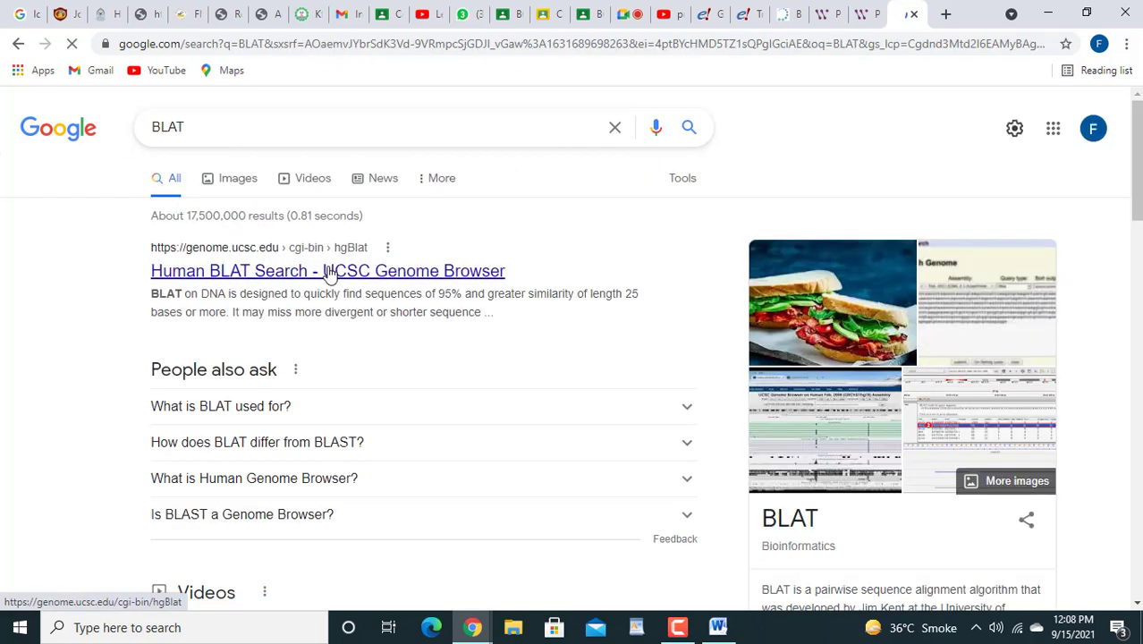
{"action": "left_click", "coordinate": [338, 277]}
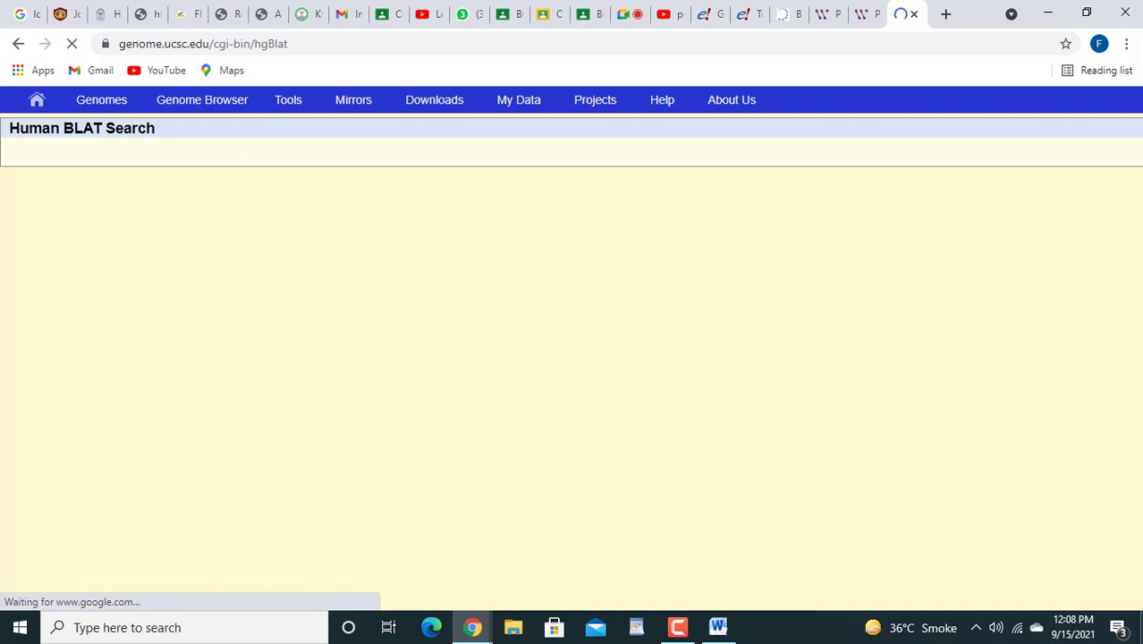
Step: Copy the left primer sequence CAGGACGTTGGGAAAGAA from the Primer3 results into the BLAT query sequence box
{"action": "left_click", "coordinate": [860, 18]}
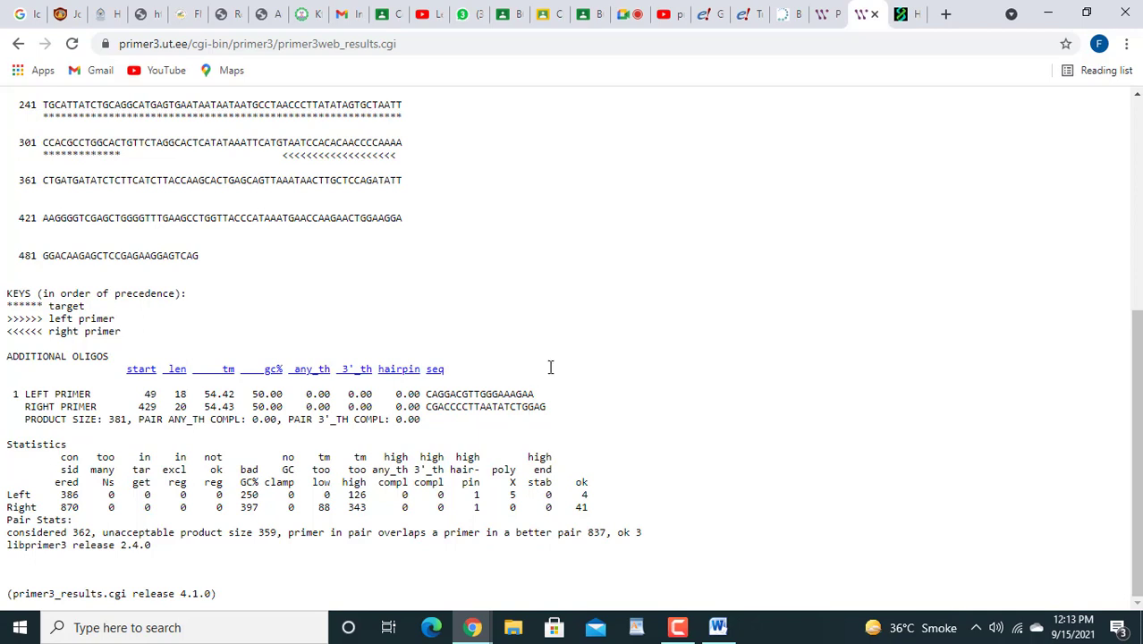
{"action": "left_click", "coordinate": [907, 25]}
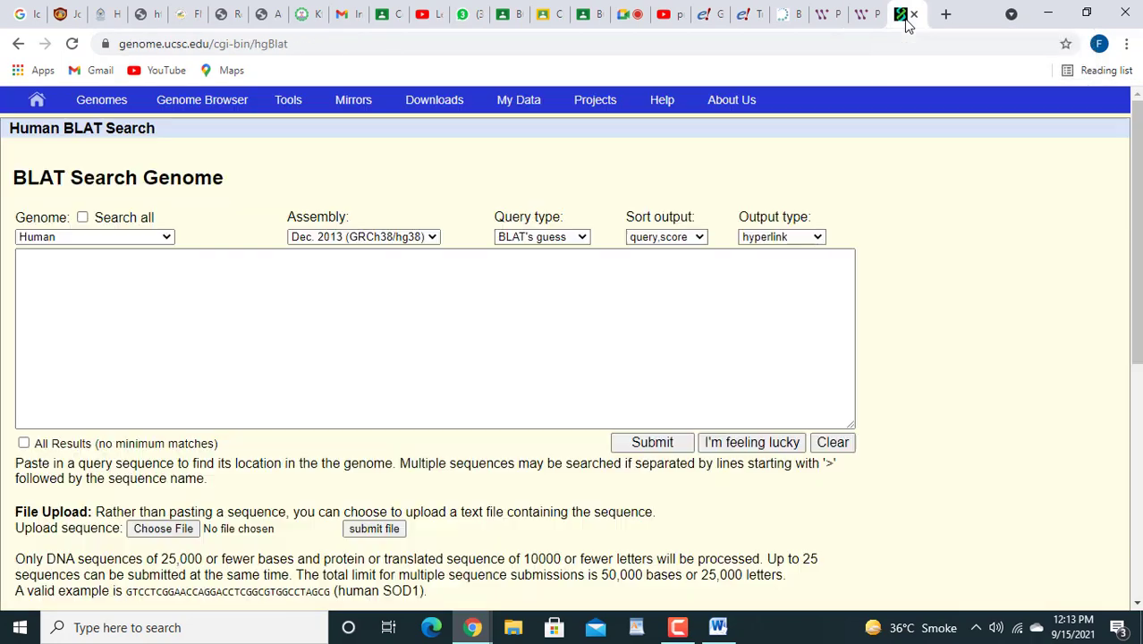
{"action": "left_click", "coordinate": [854, 29]}
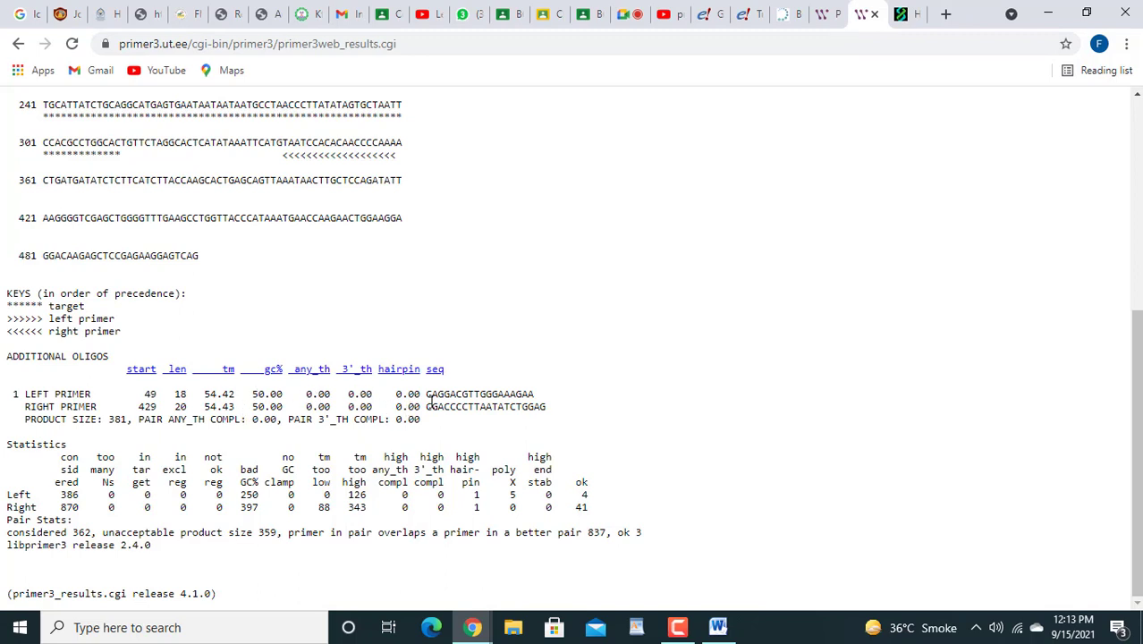
{"action": "left_click_drag", "start_coordinate": [427, 400], "coordinate": [540, 406]}
{"action": "key", "text": "ctrl+c"}
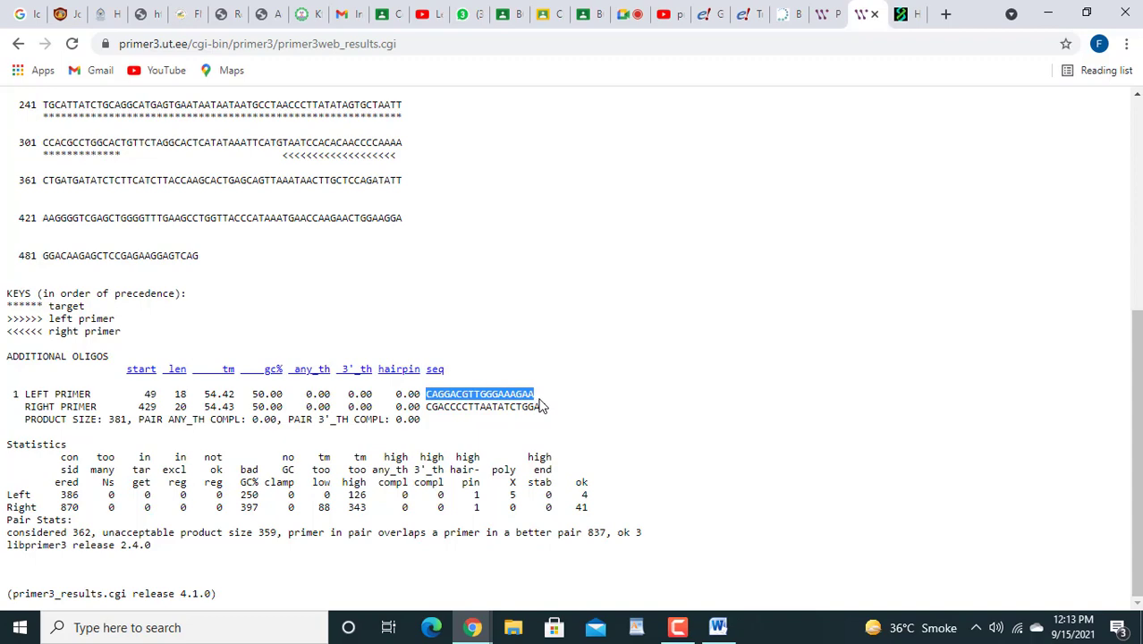
{"action": "left_click", "coordinate": [904, 15]}
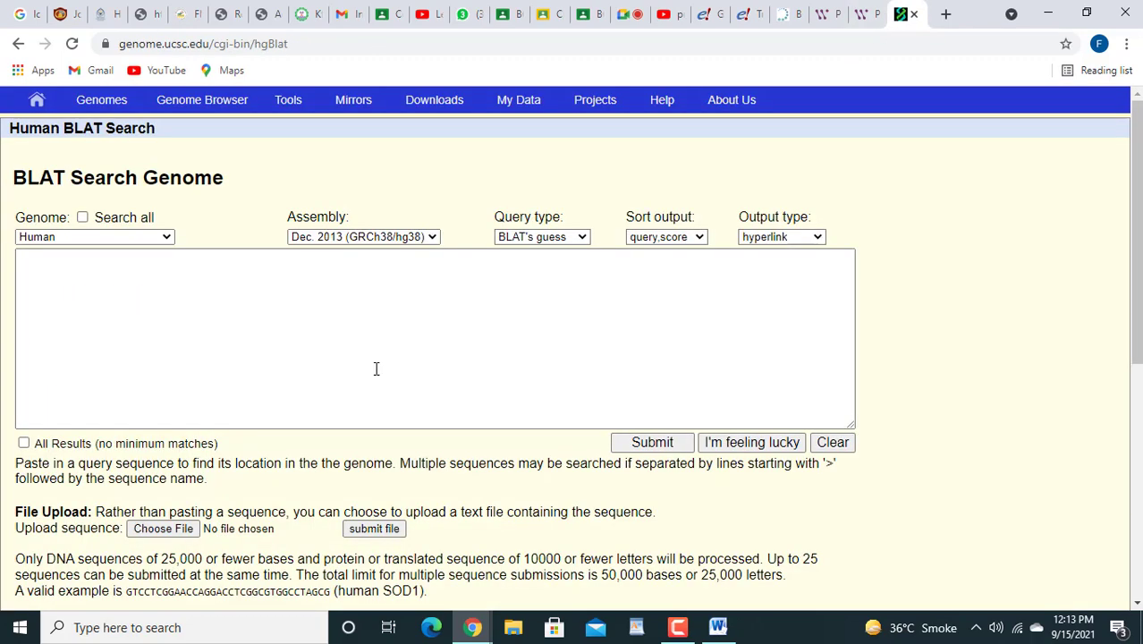
{"action": "left_click", "coordinate": [238, 287]}
{"action": "key", "text": "ctrl+v"}
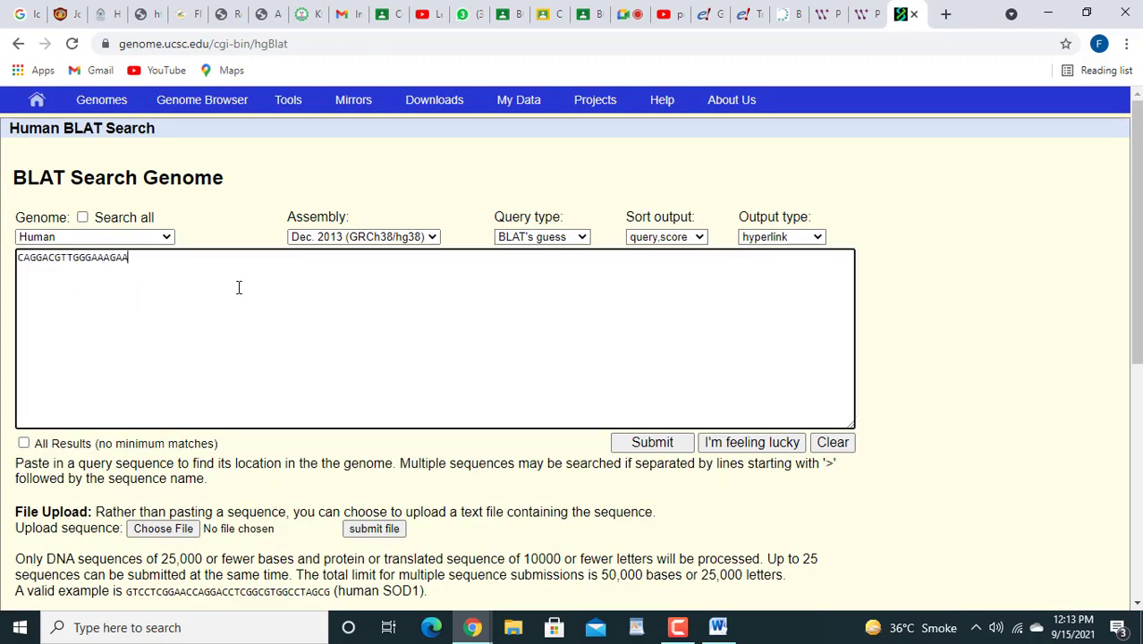
Step: Choose Human as the genome and Dec. 2013 (GRCh38/hg38) as the assembly for the BLAT search
{"action": "left_click", "coordinate": [169, 238]}
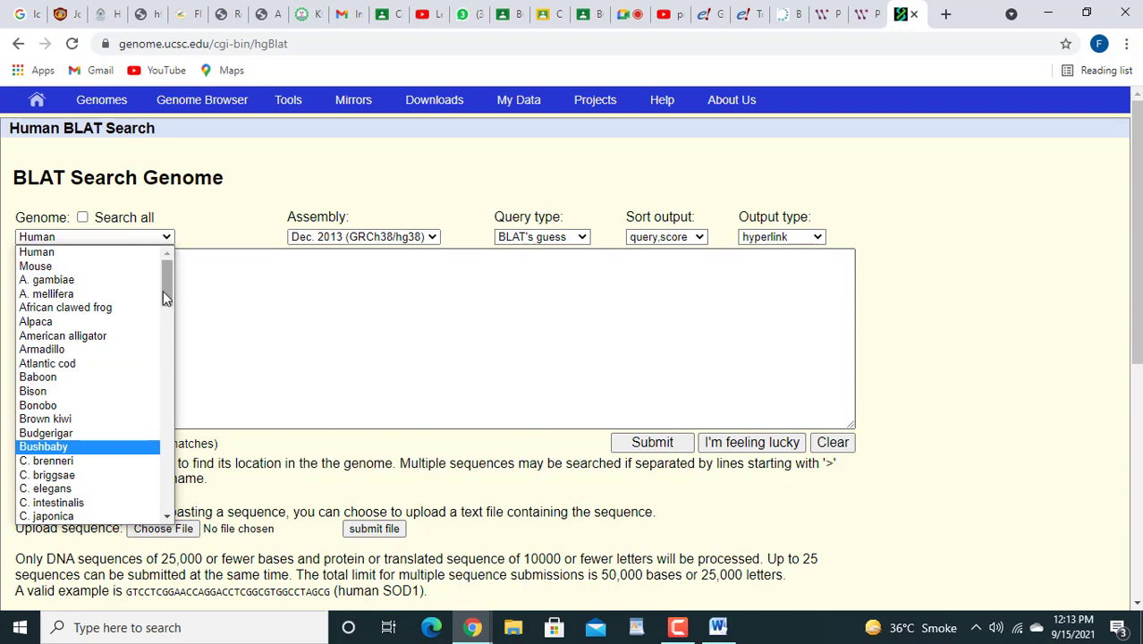
{"action": "left_click", "coordinate": [114, 259]}
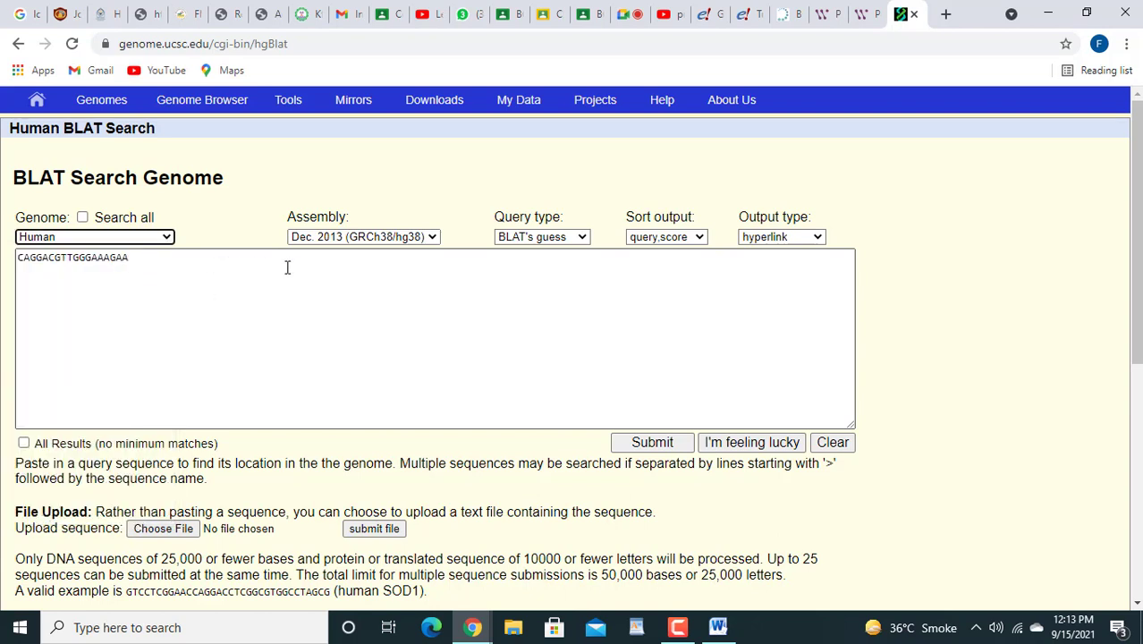
{"action": "left_click", "coordinate": [432, 237]}
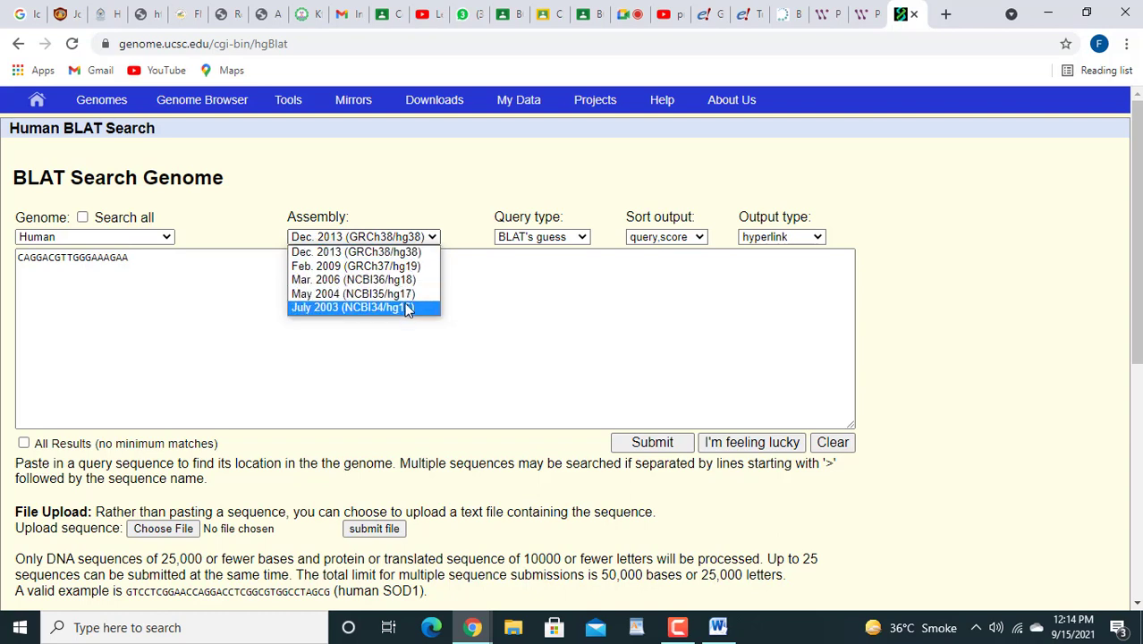
{"action": "left_click", "coordinate": [414, 253]}
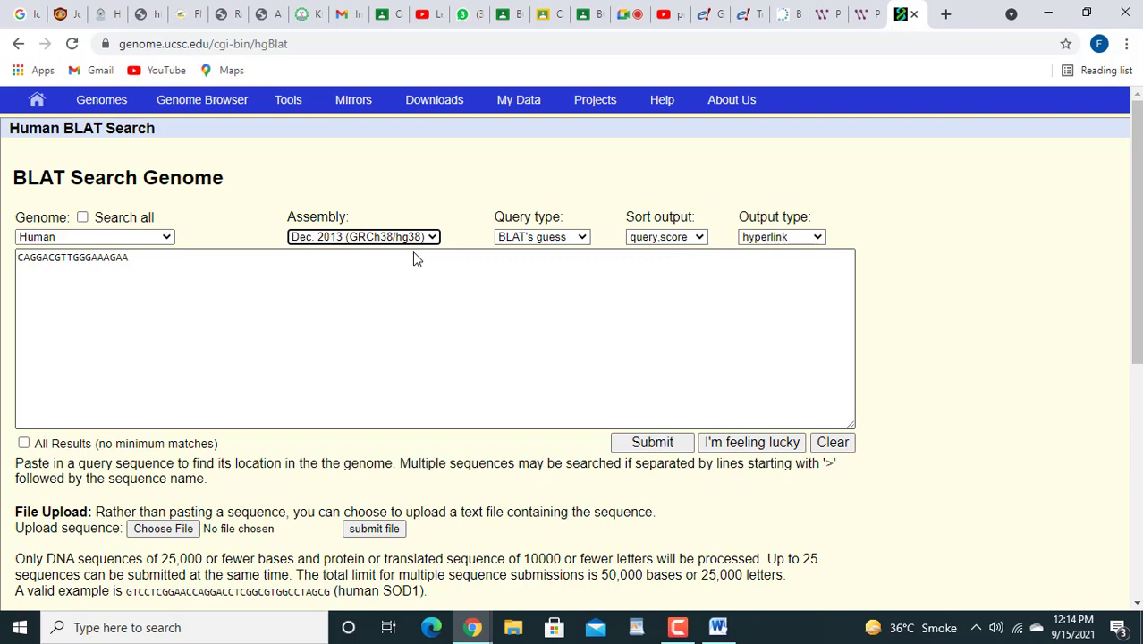
Step: Review the query type, sort output and output type options, keeping BLAT's guess, query,score and hyperlink
{"action": "left_click", "coordinate": [582, 239]}
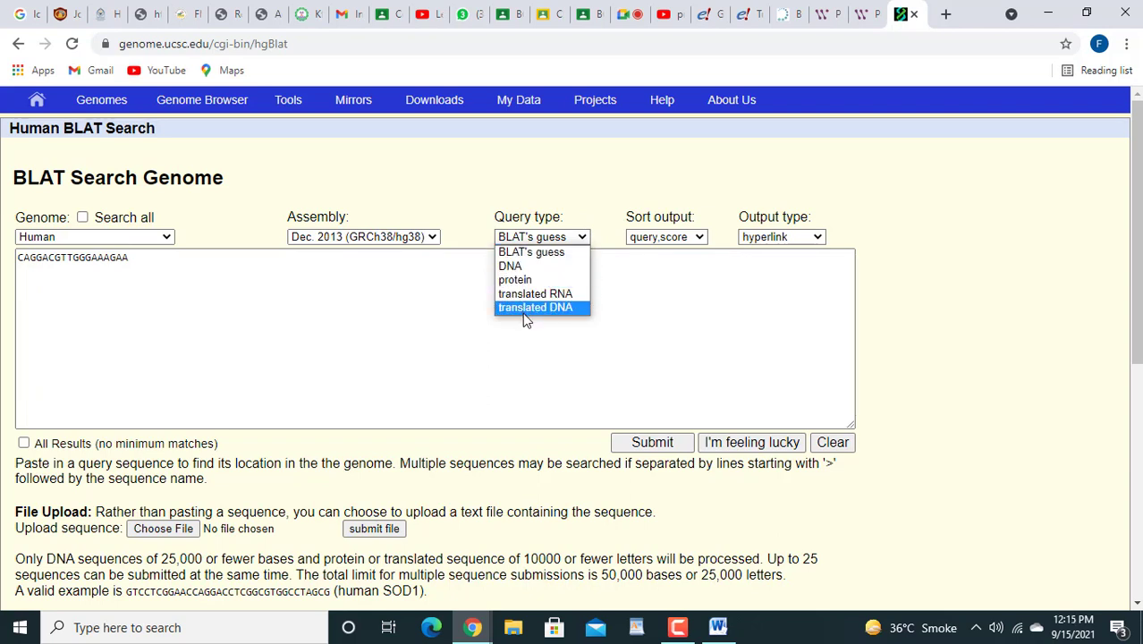
{"action": "left_click", "coordinate": [525, 255]}
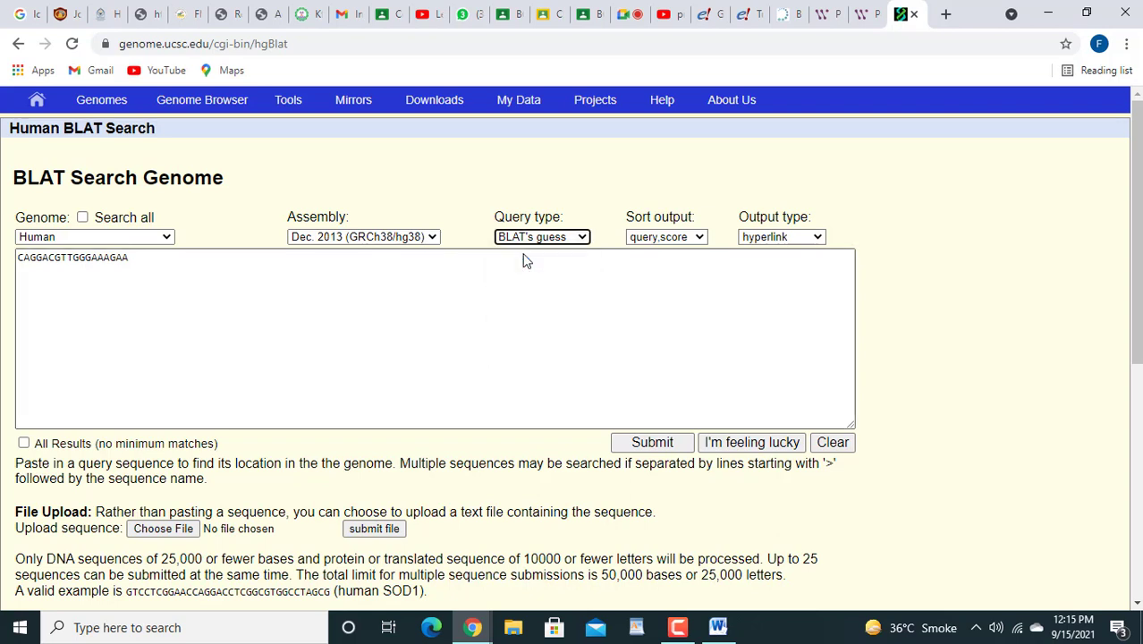
{"action": "left_click", "coordinate": [700, 238]}
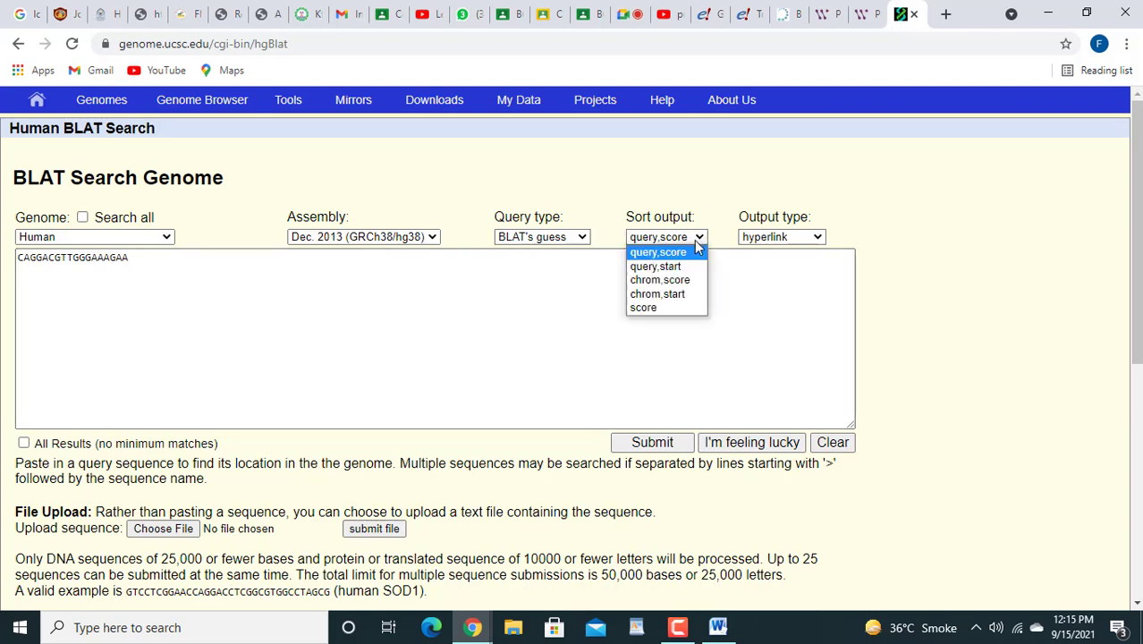
{"action": "left_click", "coordinate": [735, 266]}
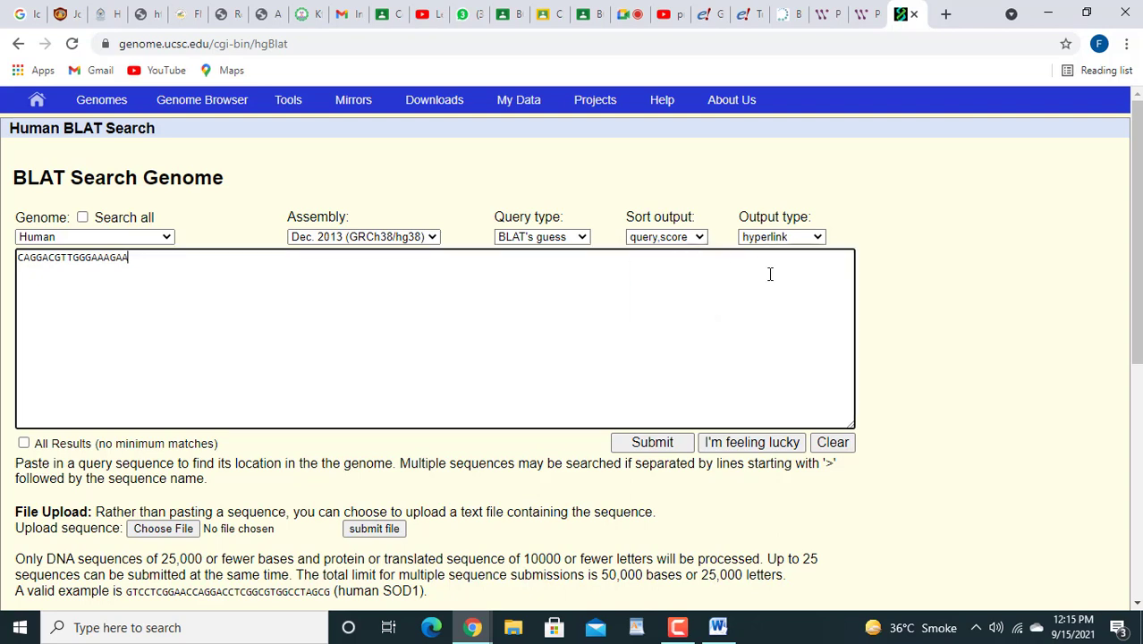
{"action": "left_click", "coordinate": [819, 238]}
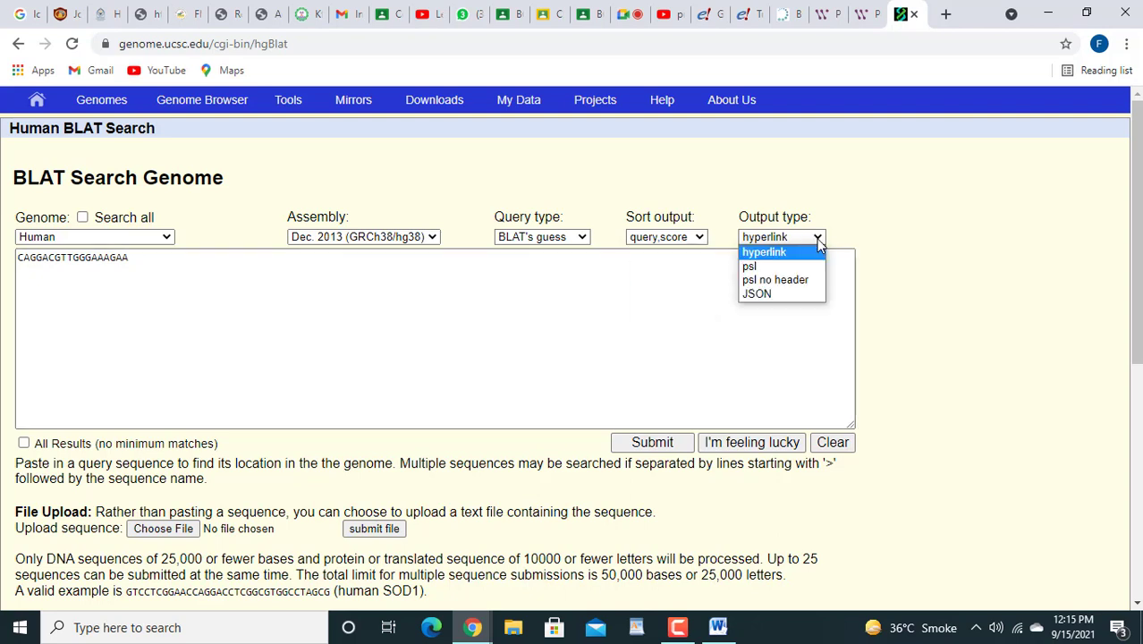
{"action": "left_click", "coordinate": [795, 254]}
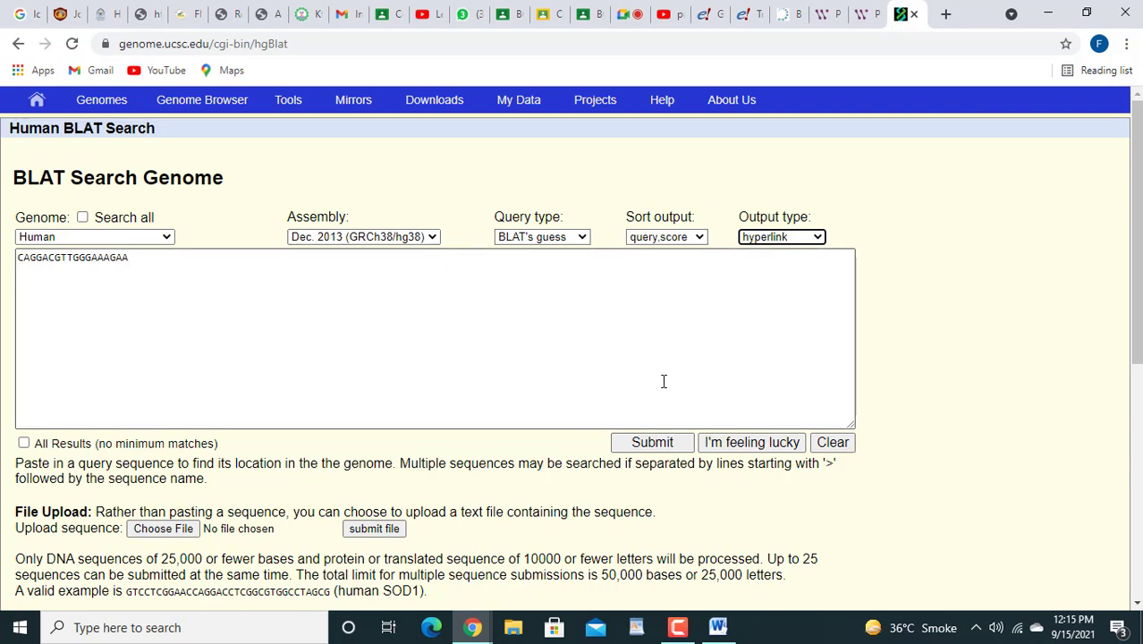
Step: Run the BLAT search for the left primer, then return to the search form
{"action": "left_click", "coordinate": [659, 446]}
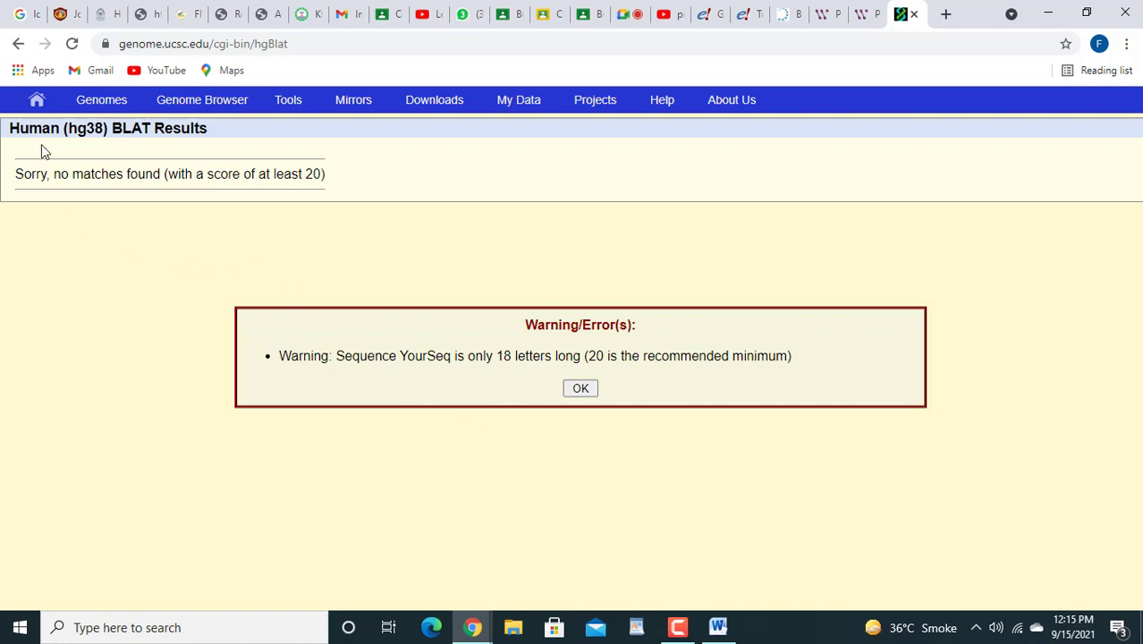
{"action": "left_click", "coordinate": [583, 391]}
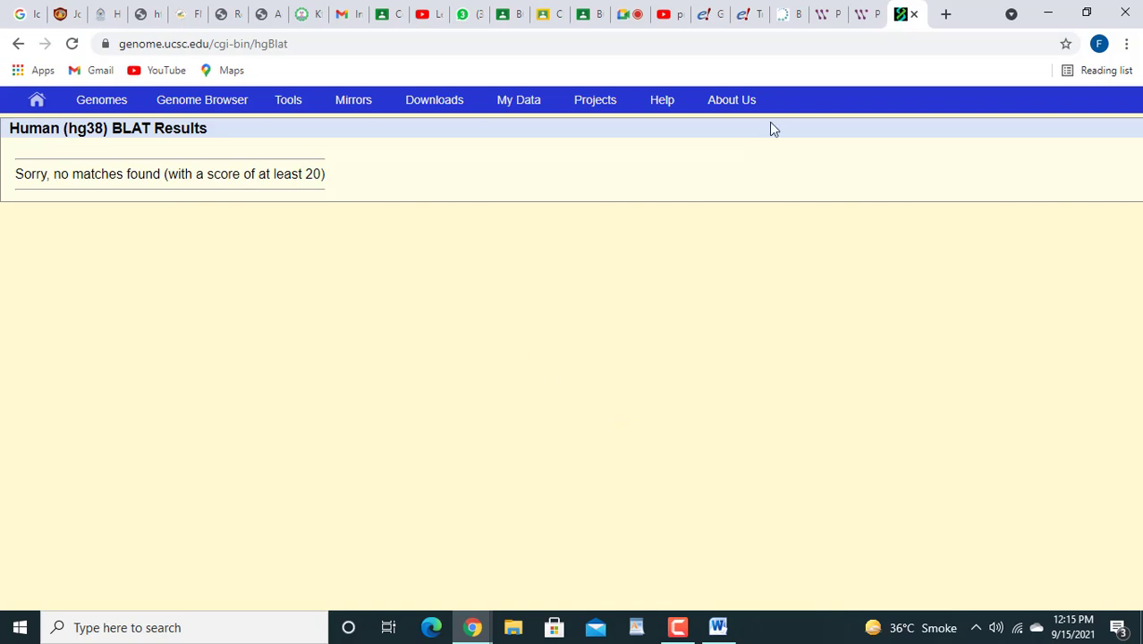
{"action": "left_click", "coordinate": [19, 45]}
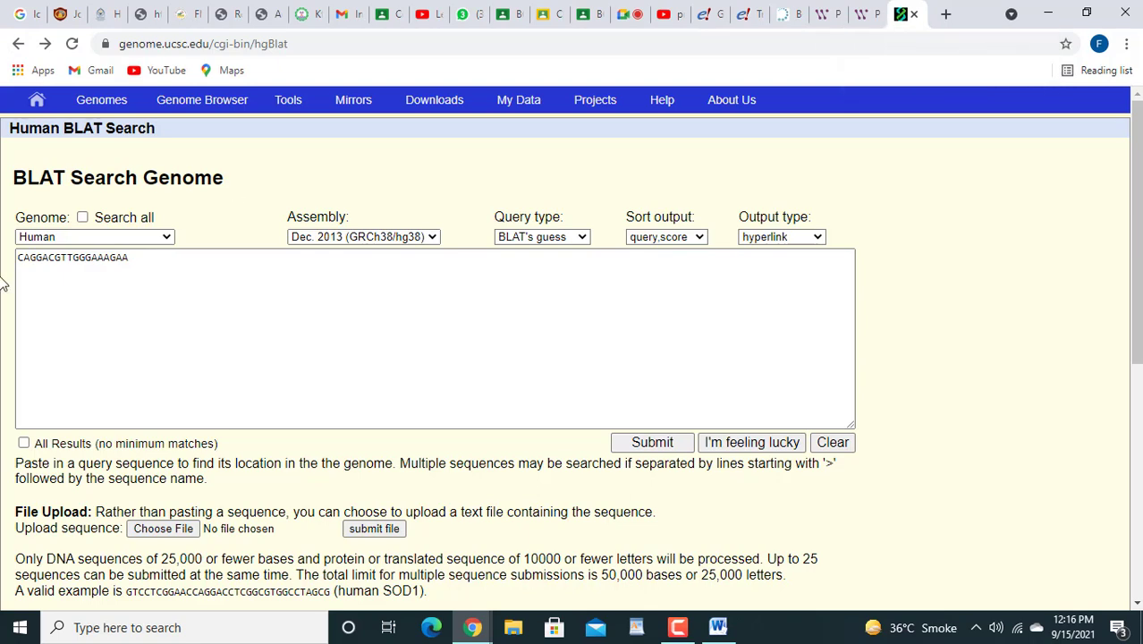
Step: Copy the right primer sequence CGACCCCTTAATATCTGGAG from the Primer3 results and return to the BLAT search form
{"action": "left_click", "coordinate": [27, 261]}
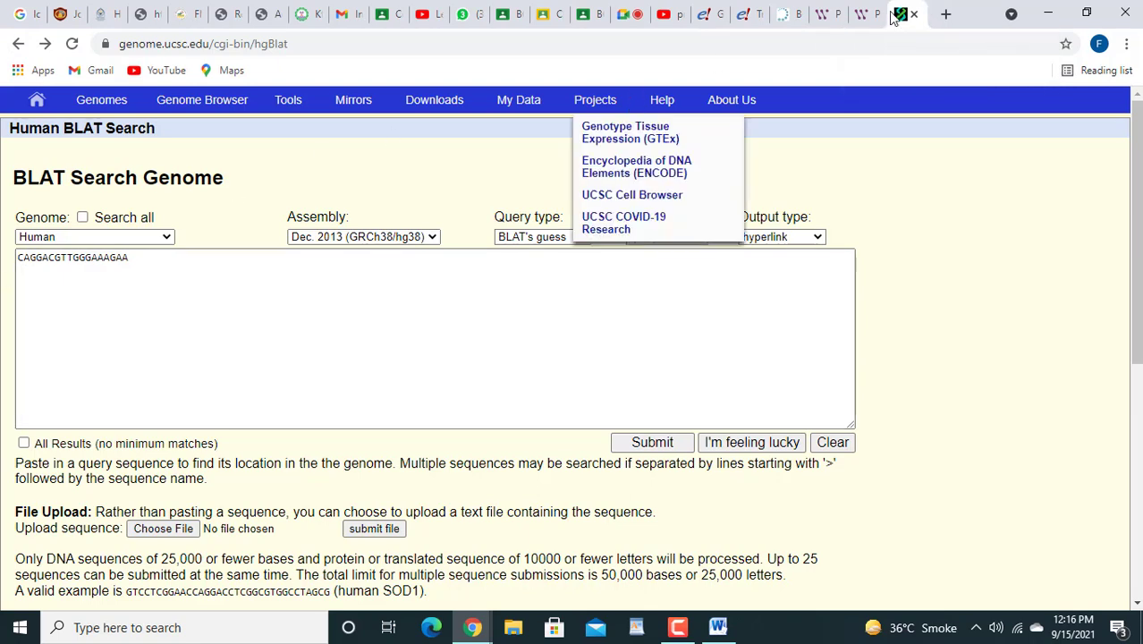
{"action": "left_click", "coordinate": [859, 18]}
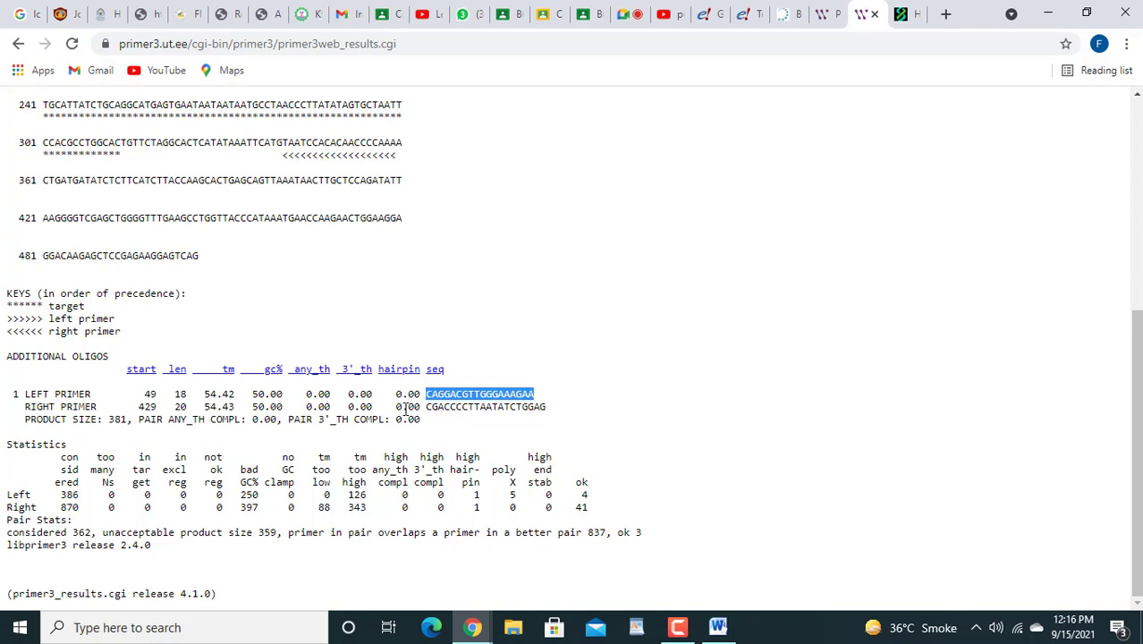
{"action": "left_click_drag", "start_coordinate": [425, 407], "coordinate": [552, 417]}
{"action": "key", "text": "ctrl+c"}
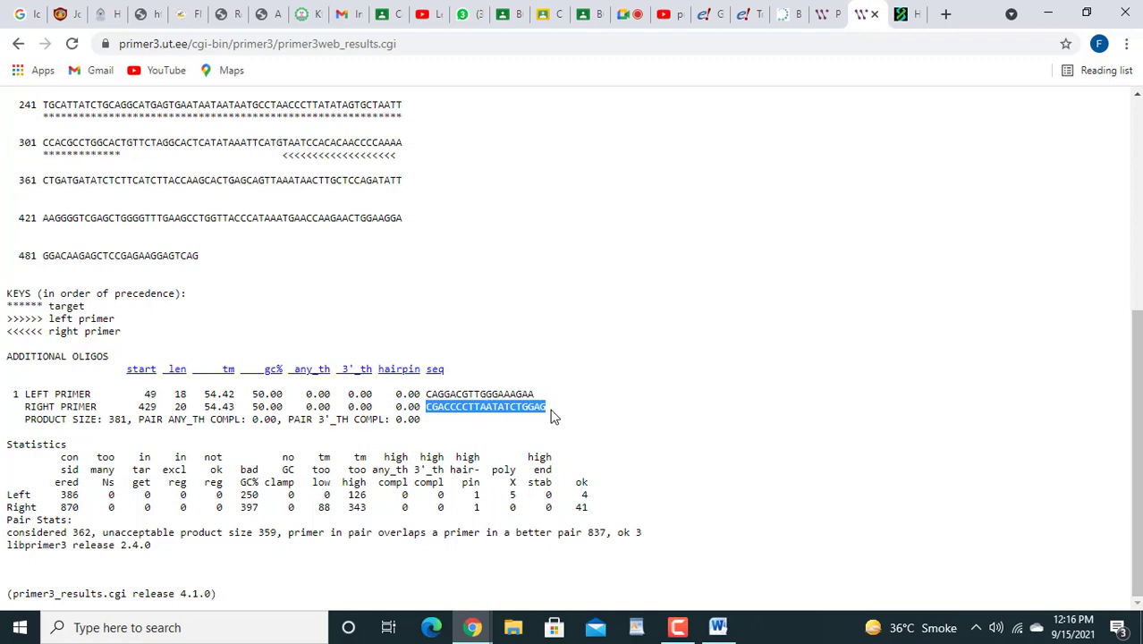
{"action": "left_click", "coordinate": [900, 16]}
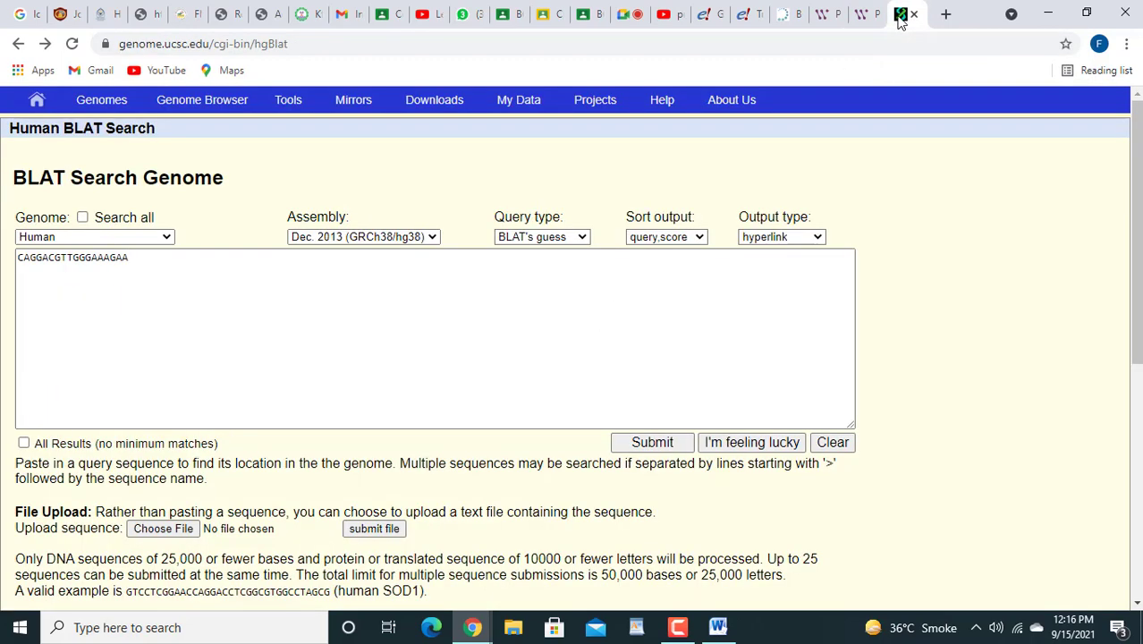
Step: Replace the left primer in the query with the copied right primer sequence and run the BLAT search
{"action": "left_click", "coordinate": [156, 275]}
{"action": "key", "text": "BackSpace"}
{"action": "key", "text": "BackSpace"}
{"action": "key", "text": "BackSpace"}
{"action": "key", "text": "BackSpace"}
{"action": "key", "text": "BackSpace"}
{"action": "key", "text": "BackSpace"}
{"action": "key", "text": "BackSpace"}
{"action": "key", "text": "BackSpace"}
{"action": "key", "text": "BackSpace"}
{"action": "key", "text": "BackSpace"}
{"action": "key", "text": "BackSpace"}
{"action": "key", "text": "BackSpace"}
{"action": "key", "text": "BackSpace"}
{"action": "key", "text": "BackSpace"}
{"action": "key", "text": "BackSpace"}
{"action": "key", "text": "BackSpace"}
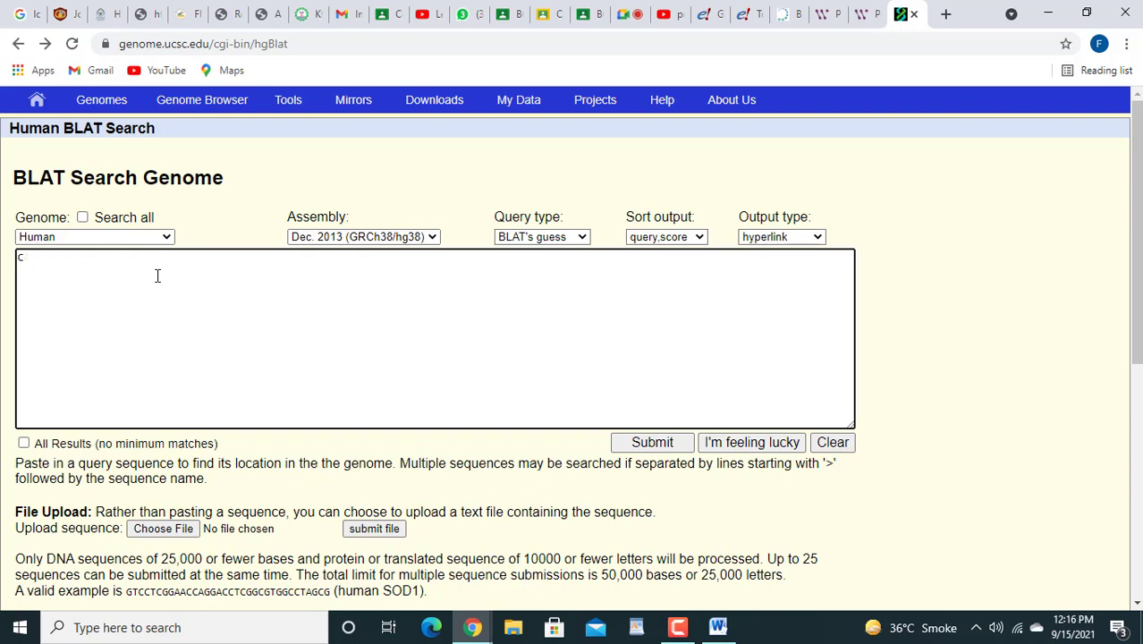
{"action": "key", "text": "ctrl+v"}
{"action": "left_click", "coordinate": [669, 444]}
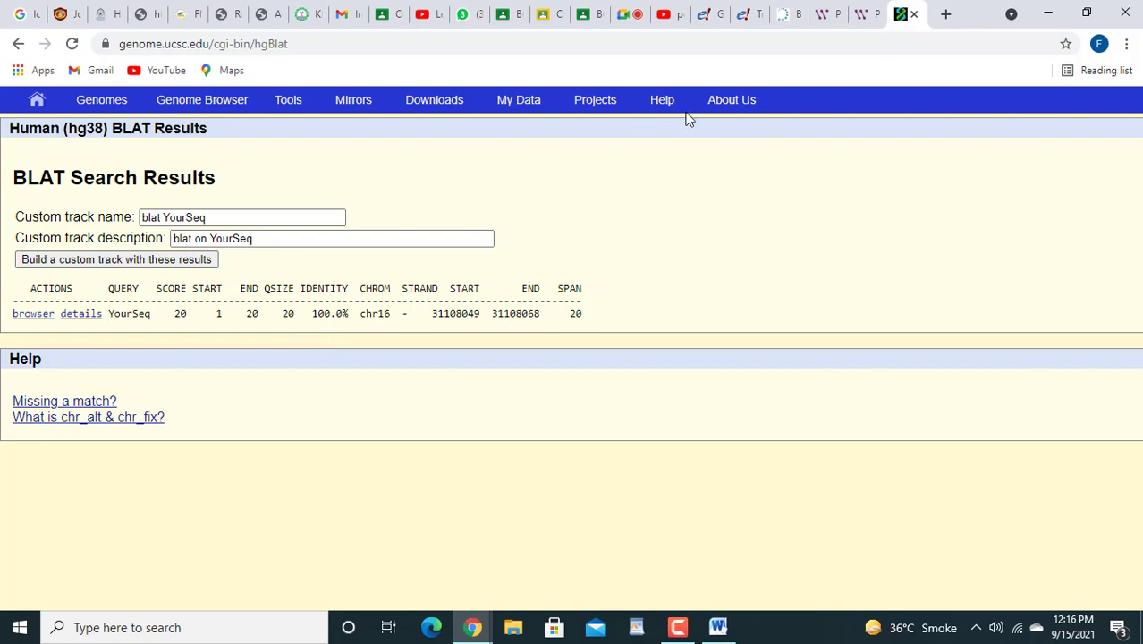
Step: Compare the chromosome and start and end positions of the BLAT hit with the Ensembl locations of gene BCKDK and transcript BCKDK-201
{"action": "left_click", "coordinate": [702, 25]}
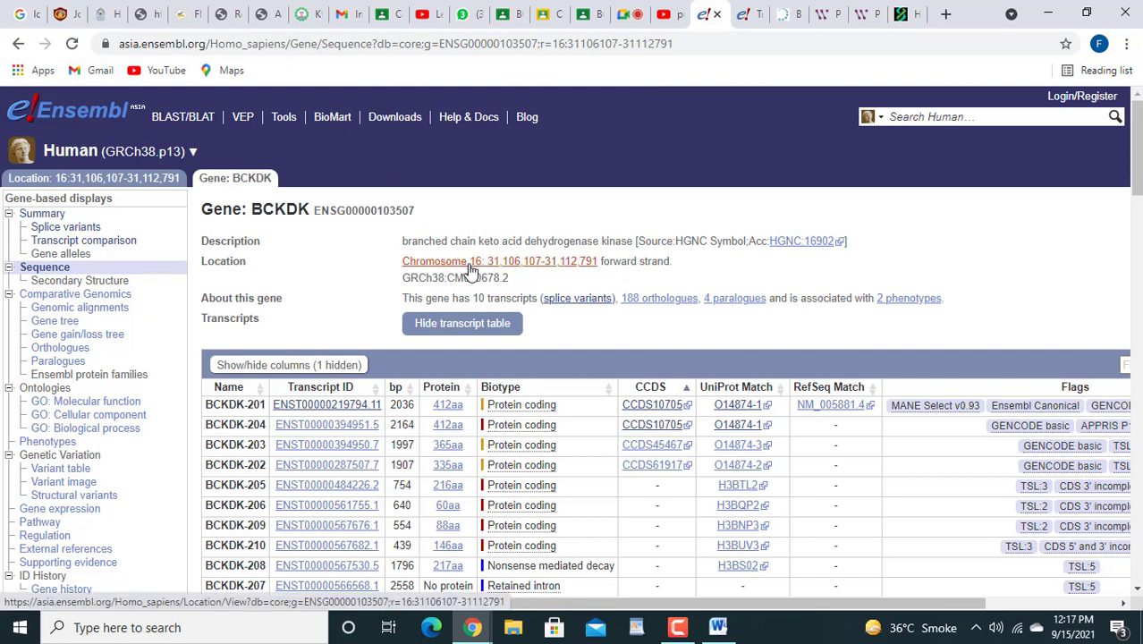
{"action": "left_click", "coordinate": [903, 15]}
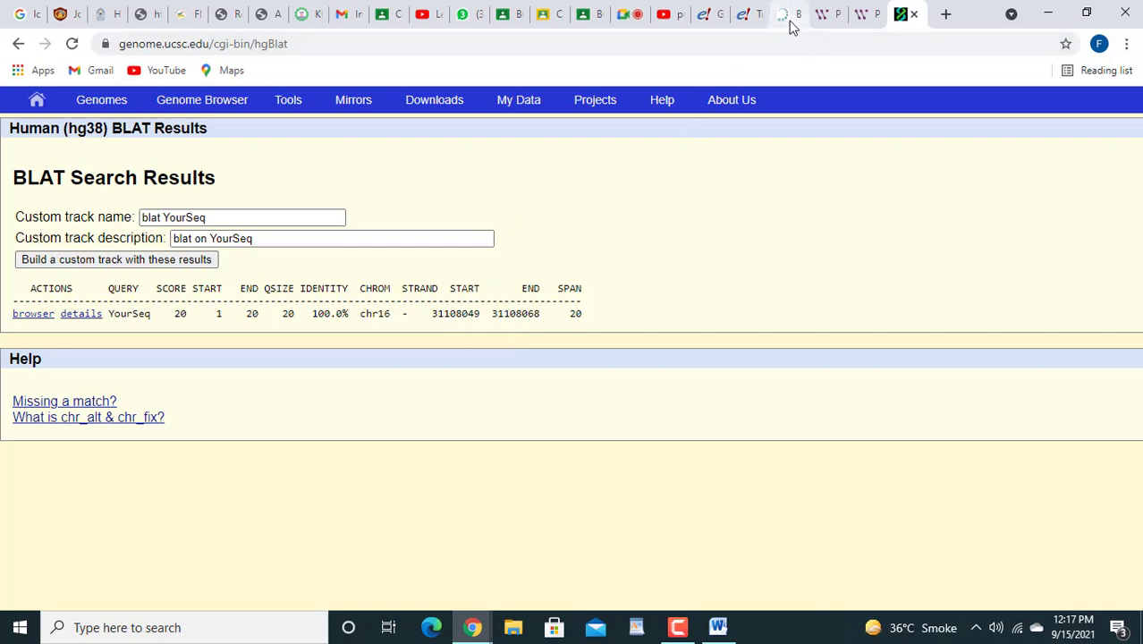
{"action": "left_click", "coordinate": [738, 25]}
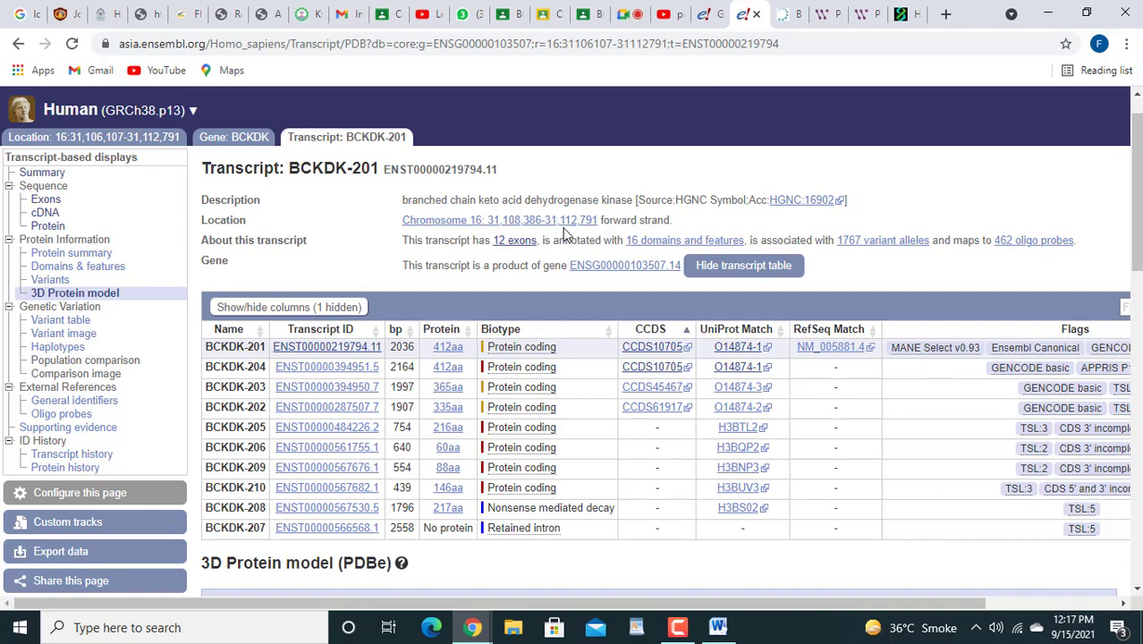
{"action": "left_click", "coordinate": [904, 14]}
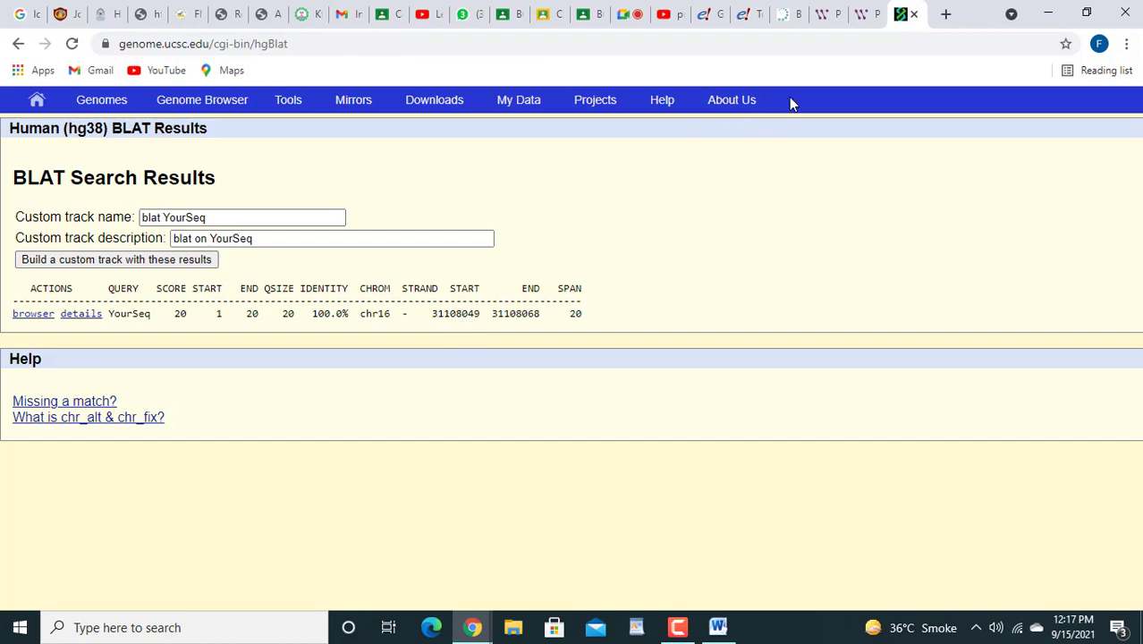
{"action": "left_click", "coordinate": [748, 21]}
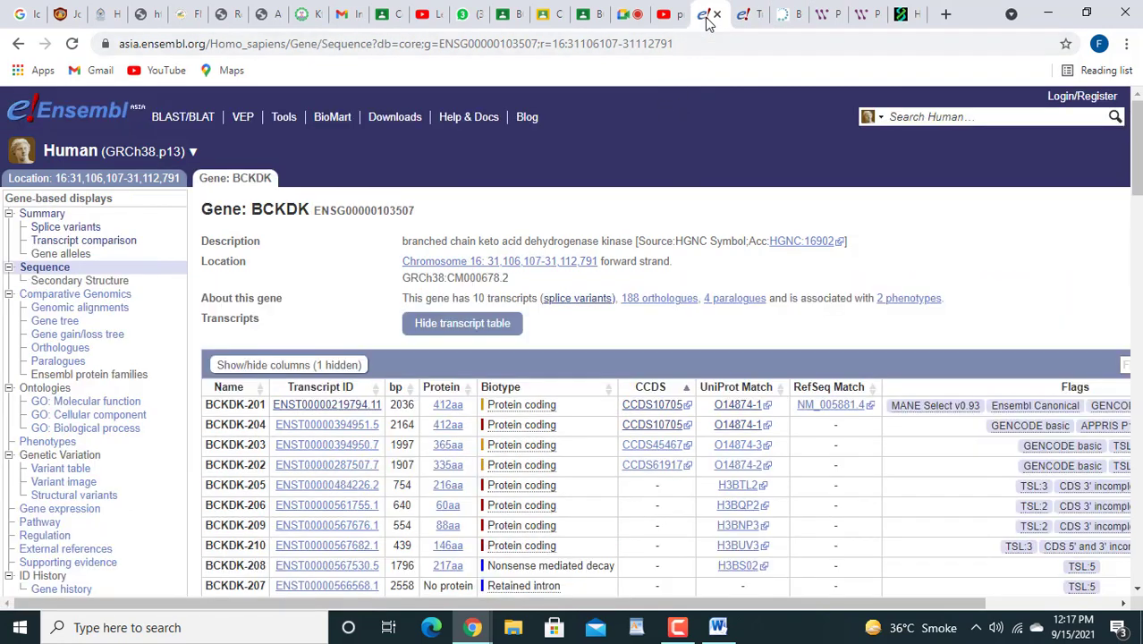
{"action": "left_click", "coordinate": [705, 15]}
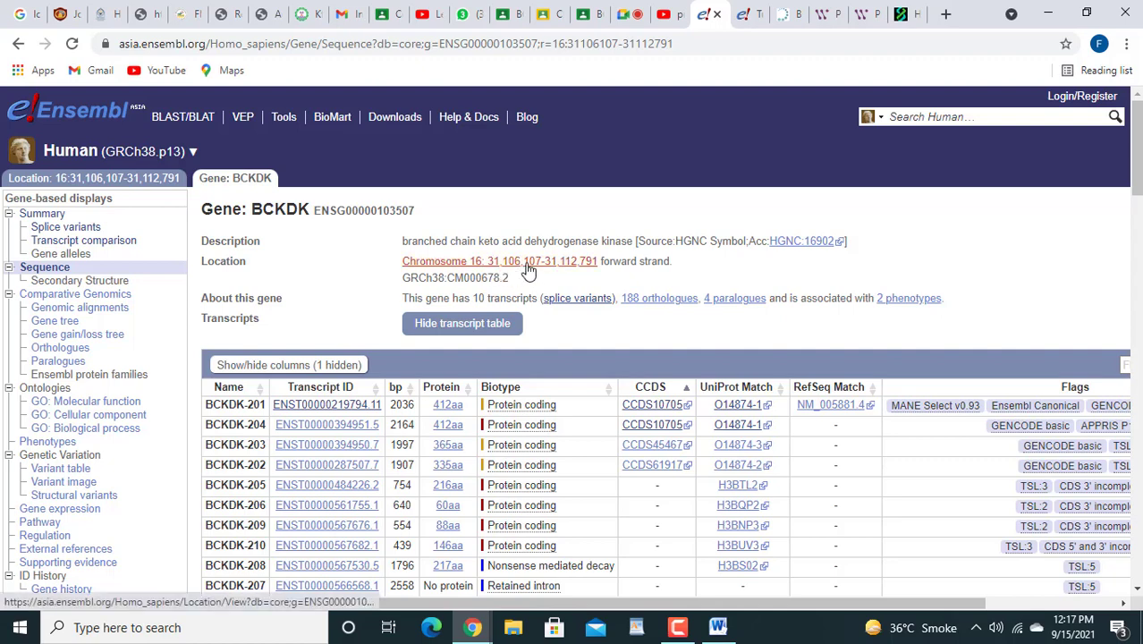
{"action": "left_click", "coordinate": [901, 16]}
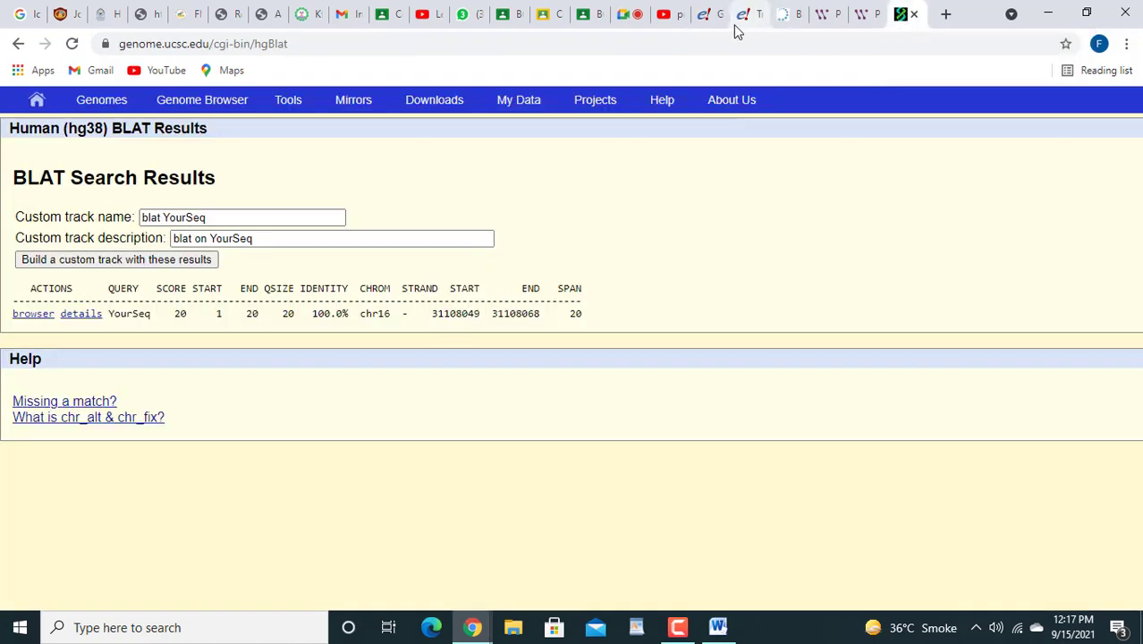
{"action": "left_click", "coordinate": [706, 16]}
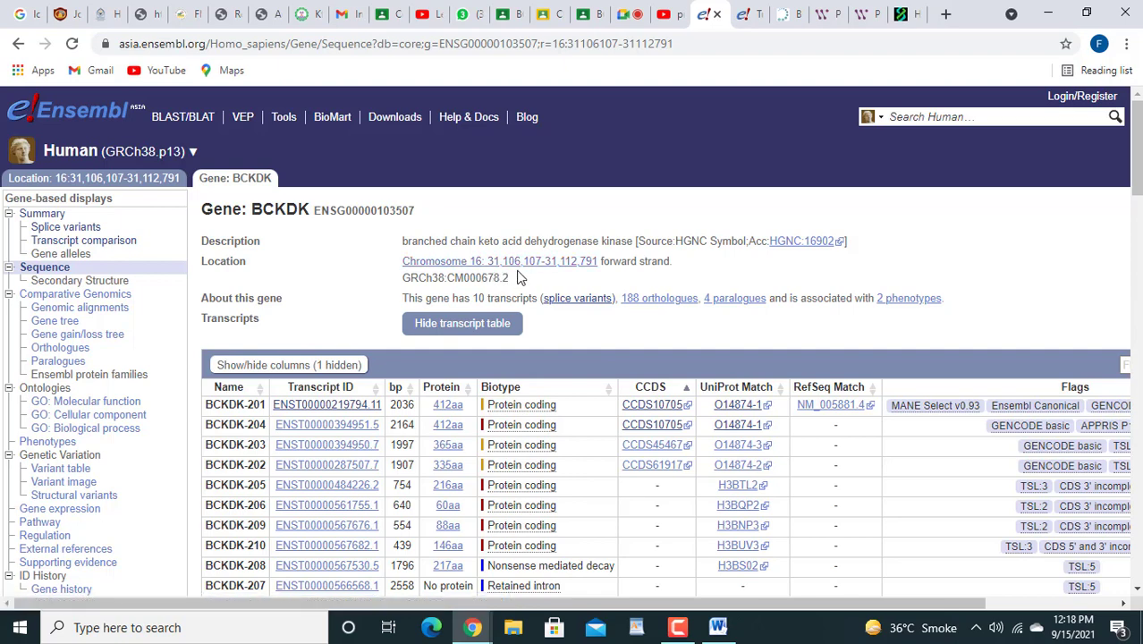
Step: Leave the Ensembl page and return to the Primer3 input form of the 317-base sequence
{"action": "left_click", "coordinate": [903, 14]}
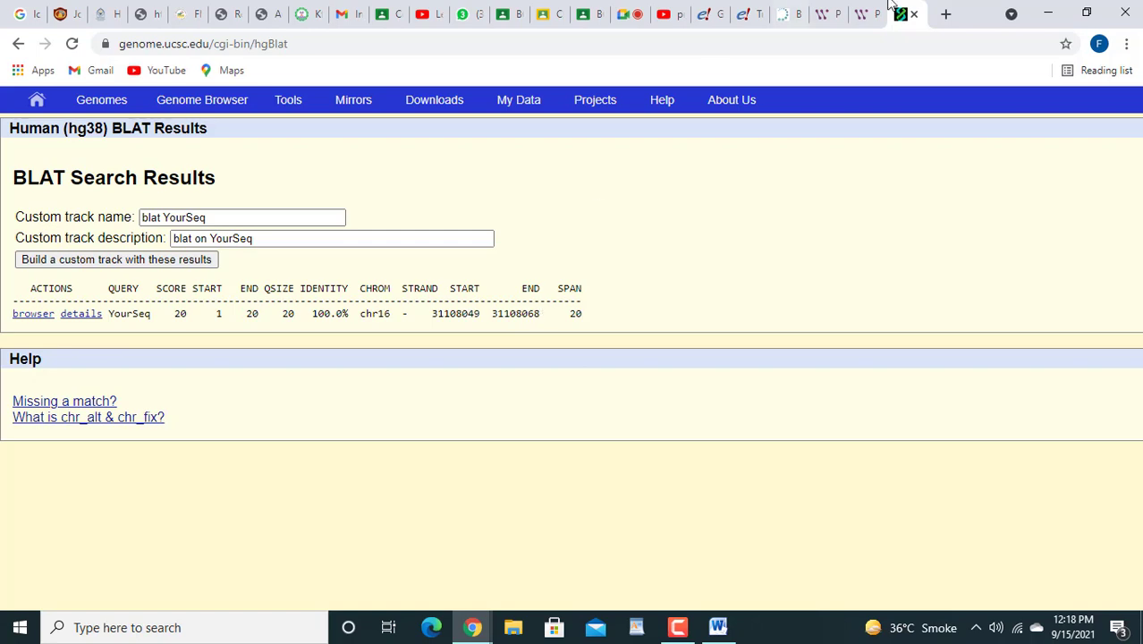
{"action": "left_click", "coordinate": [860, 23]}
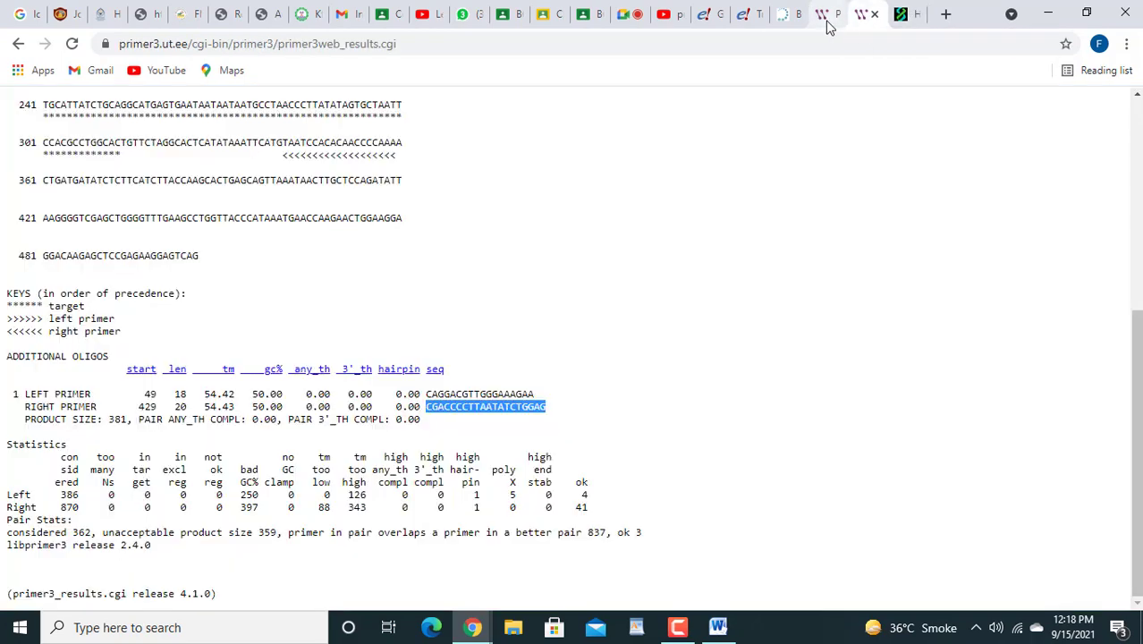
{"action": "left_click", "coordinate": [827, 22]}
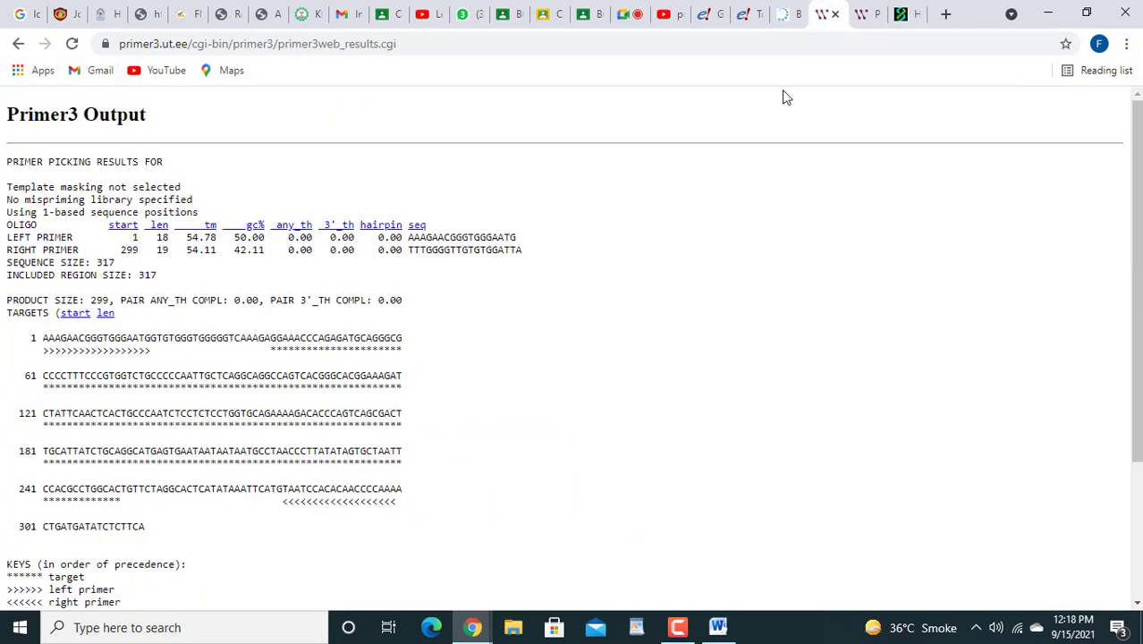
{"action": "left_click", "coordinate": [18, 44]}
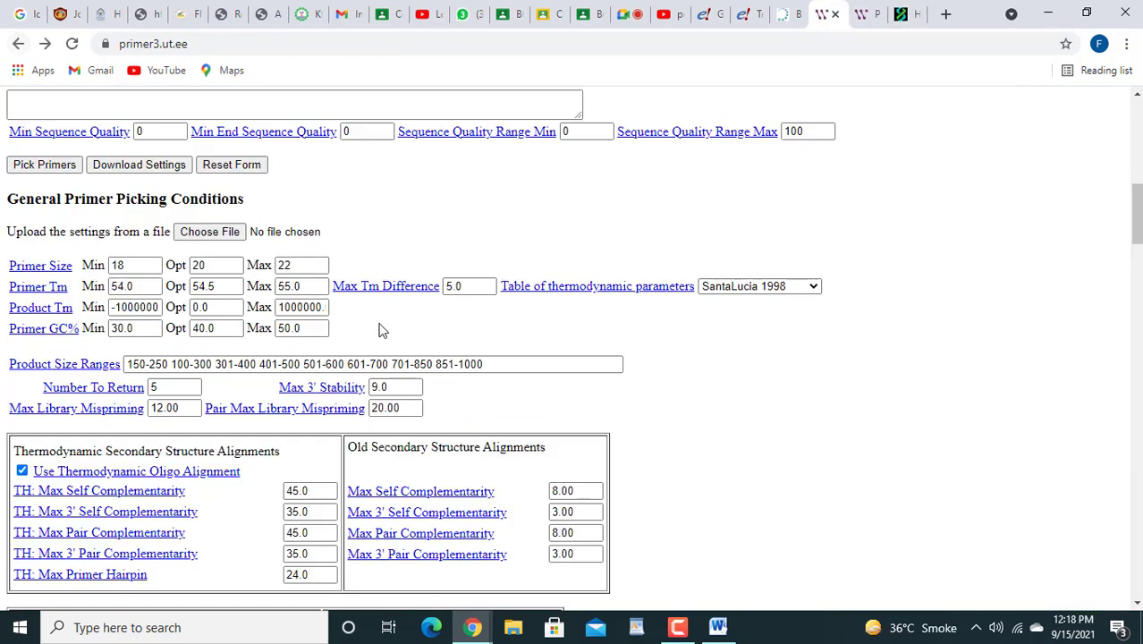
Step: Set the primer size minimum to 20 and optimum to 21, and pick primers with these conditions
{"action": "left_click", "coordinate": [135, 265]}
{"action": "key", "text": "BackSpace"}
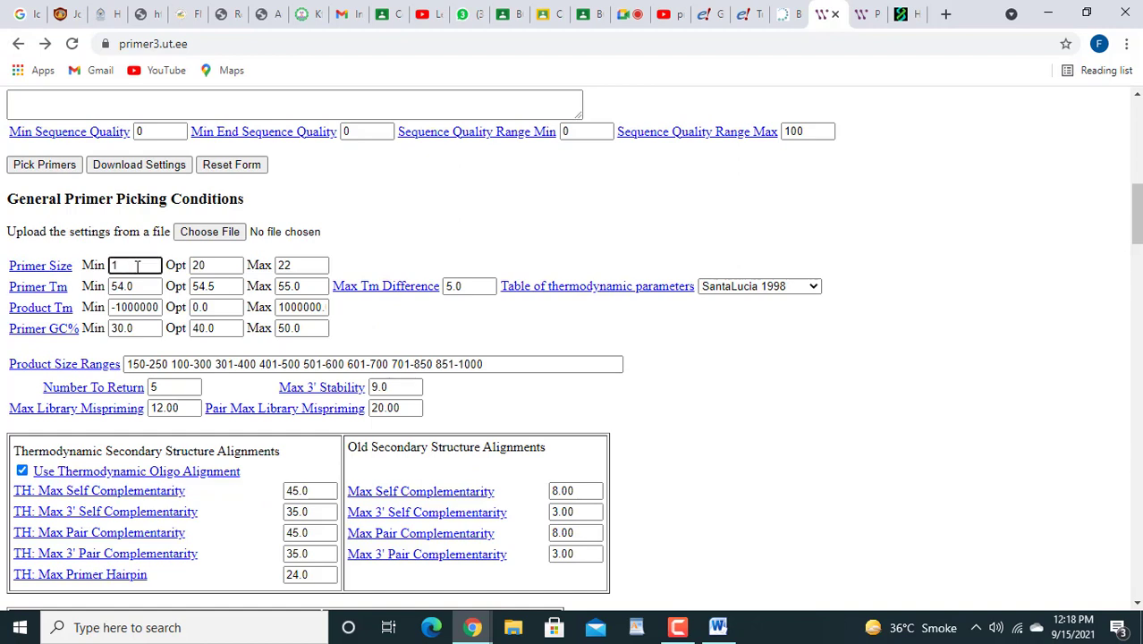
{"action": "type", "text": "20"}
{"action": "left_click", "coordinate": [214, 266]}
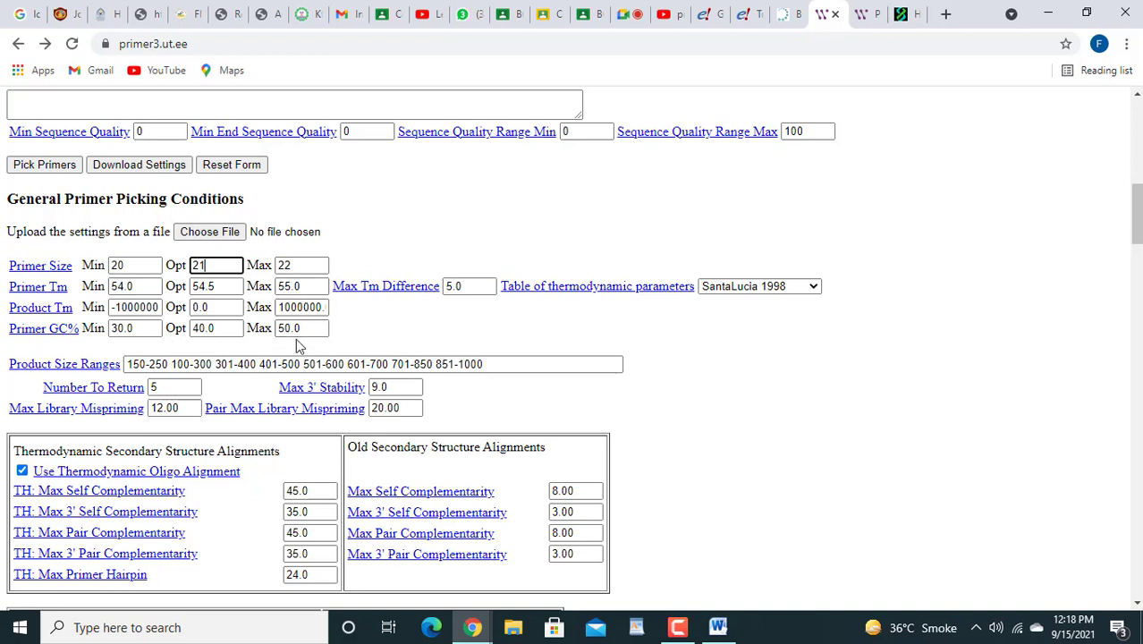
{"action": "left_click", "coordinate": [42, 170]}
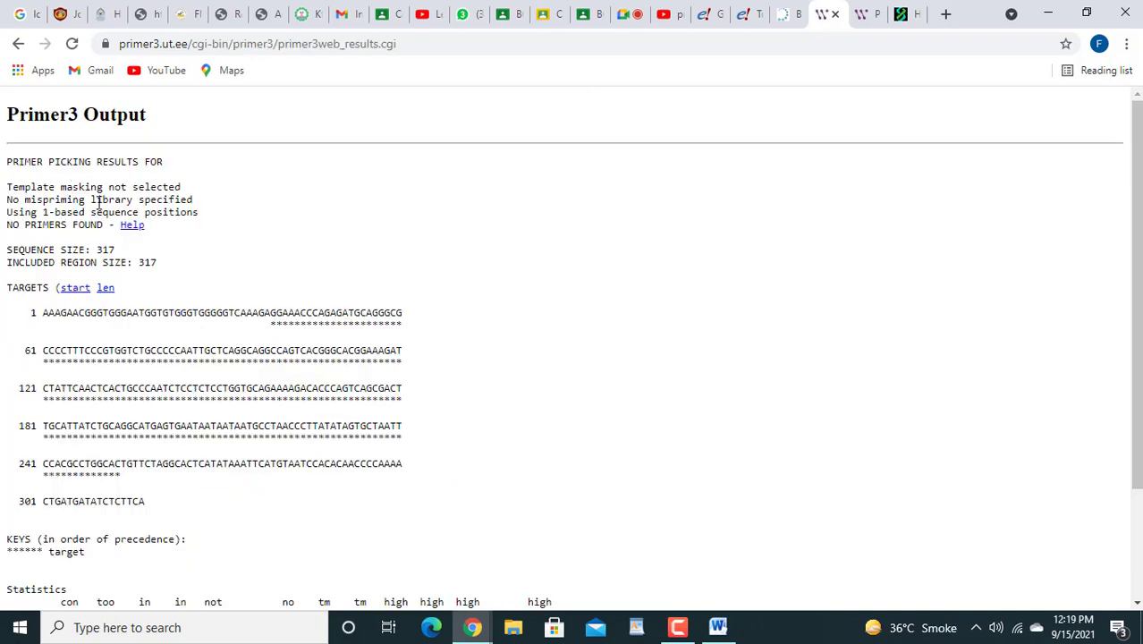
Step: Go back to the input form, set the primer GC% to minimum 40.0, optimum 50.0 and maximum 60.0, and pick primers again
{"action": "left_click", "coordinate": [19, 46]}
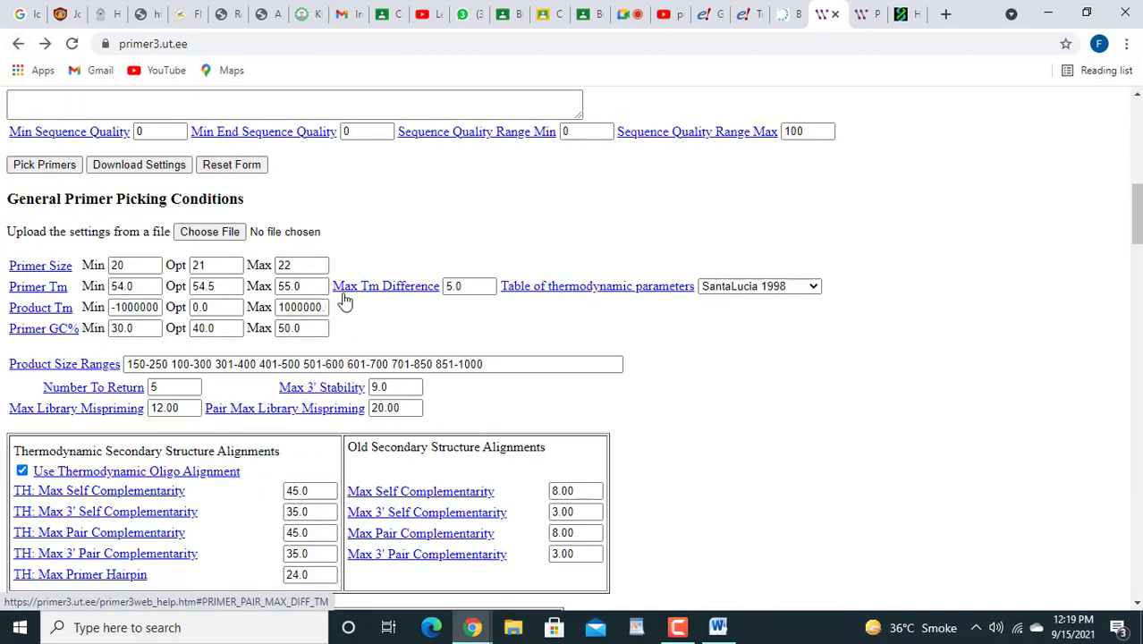
{"action": "left_click", "coordinate": [129, 327]}
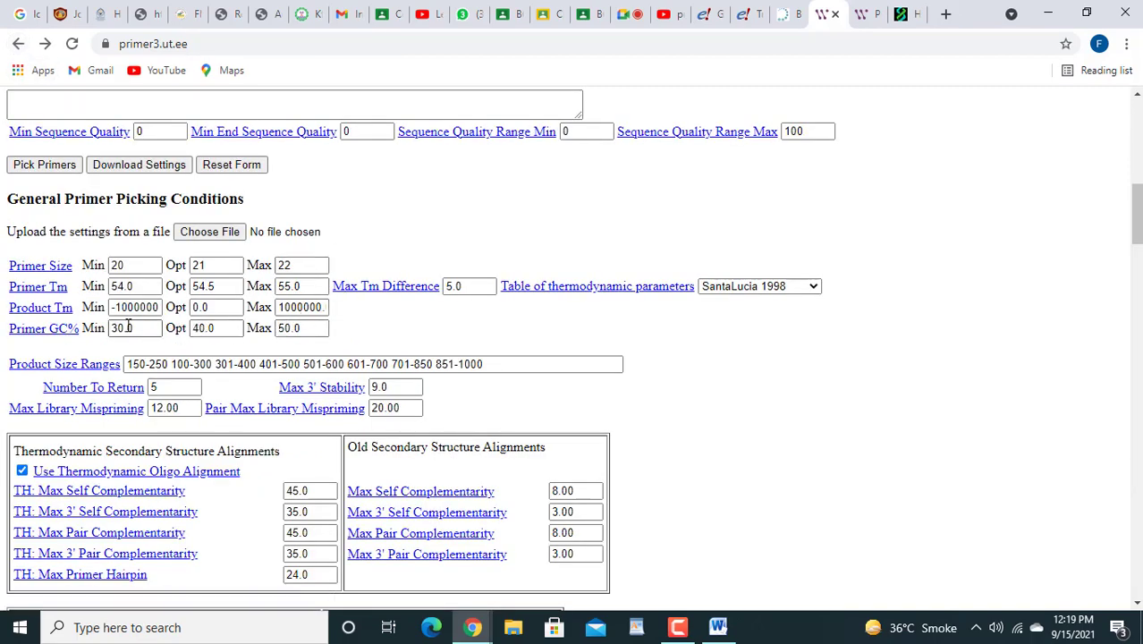
{"action": "left_click", "coordinate": [121, 327]}
{"action": "key", "text": "BackSpace"}
{"action": "type", "text": "4"}
{"action": "key", "text": "BackSpace"}
{"action": "key", "text": "BackSpace"}
{"action": "type", "text": "4"}
{"action": "left_click", "coordinate": [200, 328]}
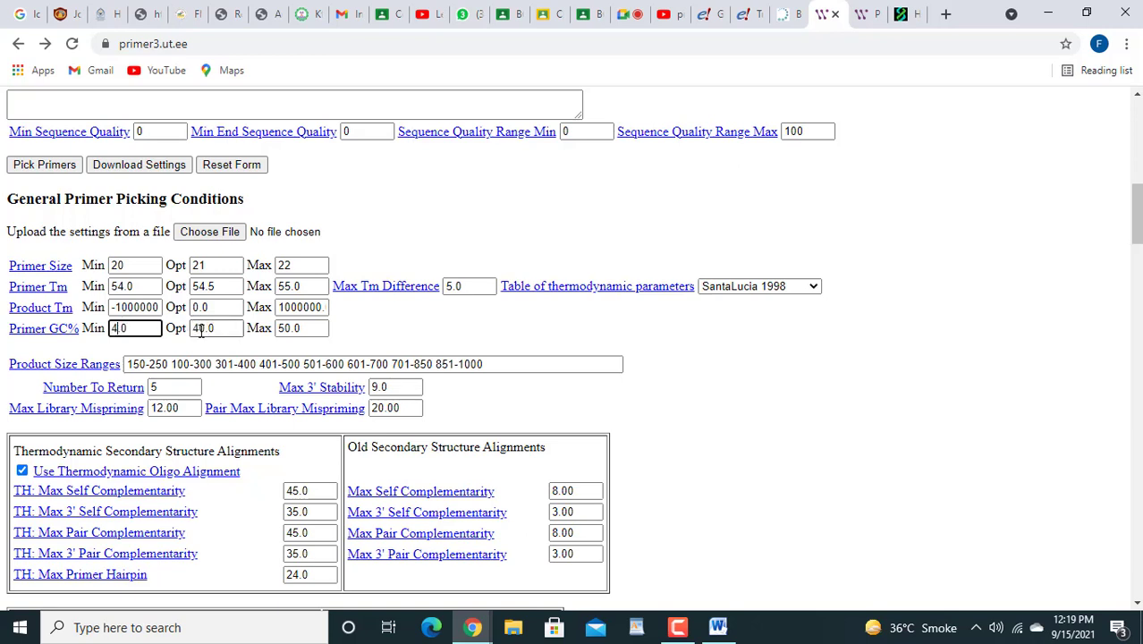
{"action": "key", "text": "BackSpace"}
{"action": "type", "text": "5"}
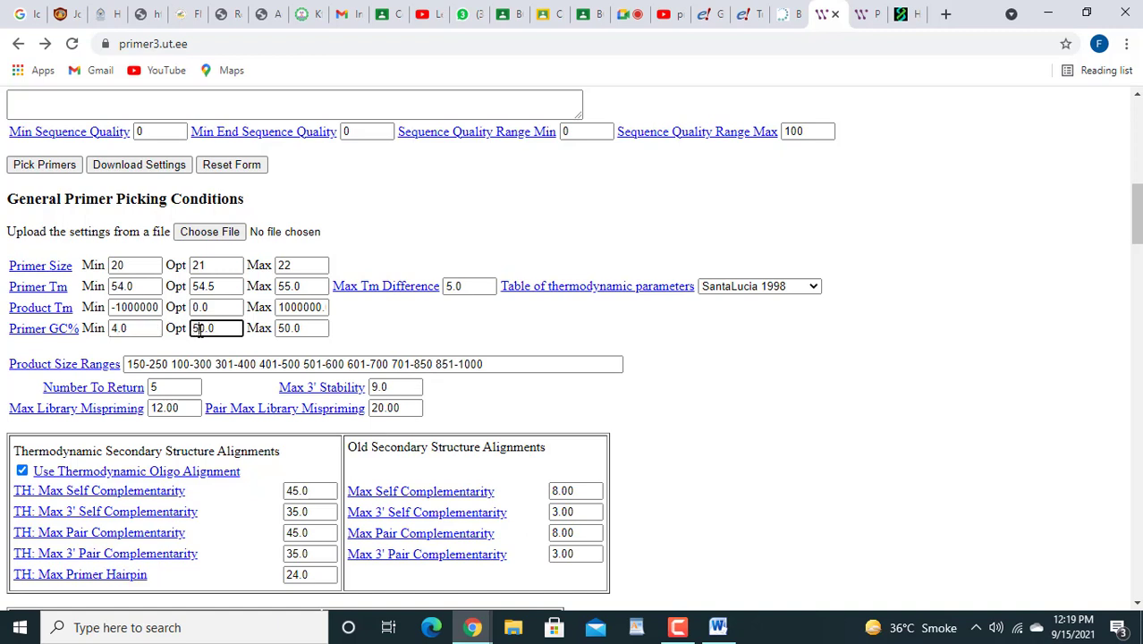
{"action": "left_click", "coordinate": [290, 331]}
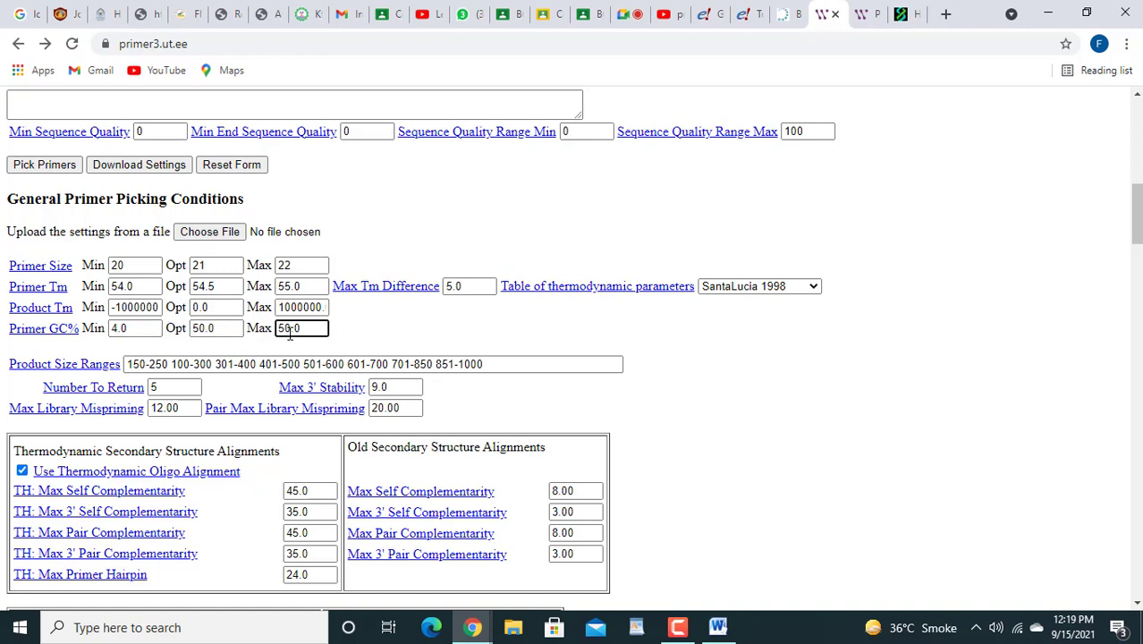
{"action": "key", "text": "BackSpace"}
{"action": "type", "text": "6"}
{"action": "left_click", "coordinate": [118, 329]}
{"action": "type", "text": ".0"}
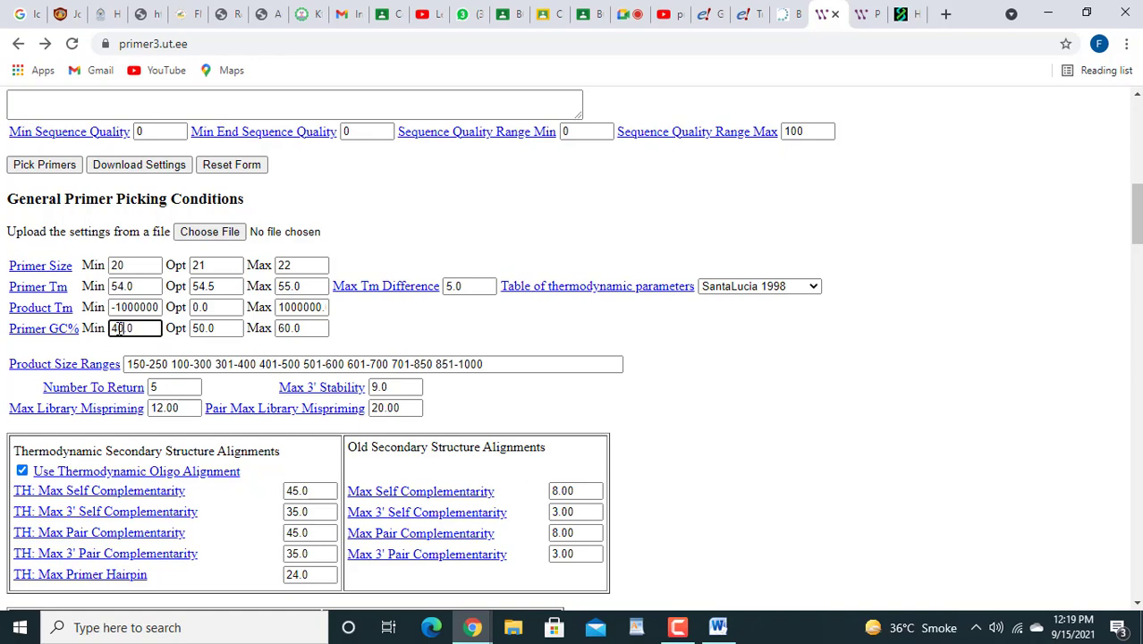
{"action": "left_click", "coordinate": [38, 170]}
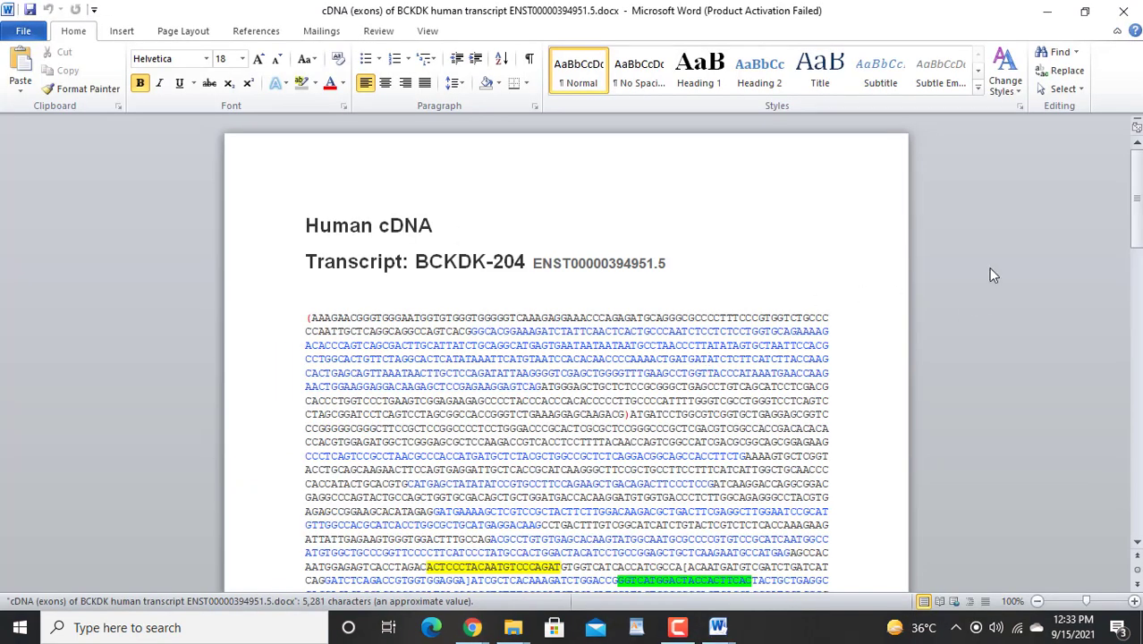
Step: In the Word document with the BCKDK-204 cDNA, enclose the target region from GACAGACTTCC to GCTGGATGA in square brackets
{"action": "left_click_drag", "start_coordinate": [1136, 184], "coordinate": [1137, 209]}
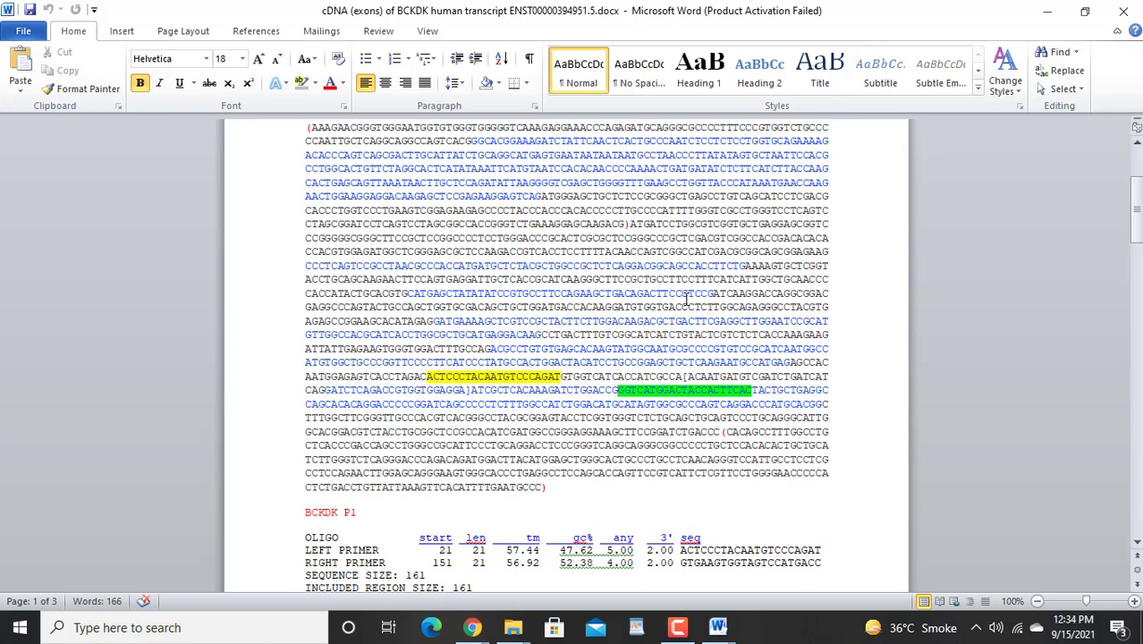
{"action": "mouse_move", "coordinate": [1136, 228]}
{"action": "left_mouse_down"}
{"action": "mouse_move", "coordinate": [1136, 215]}
{"action": "mouse_move", "coordinate": [1137, 225]}
{"action": "left_mouse_up"}
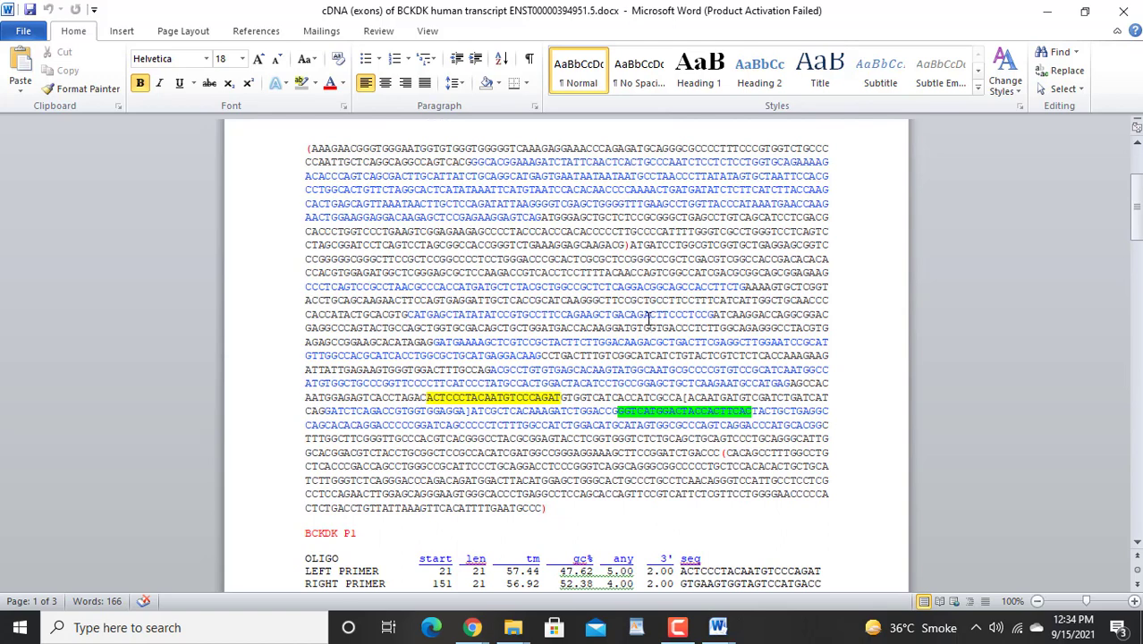
{"action": "left_click", "coordinate": [612, 315]}
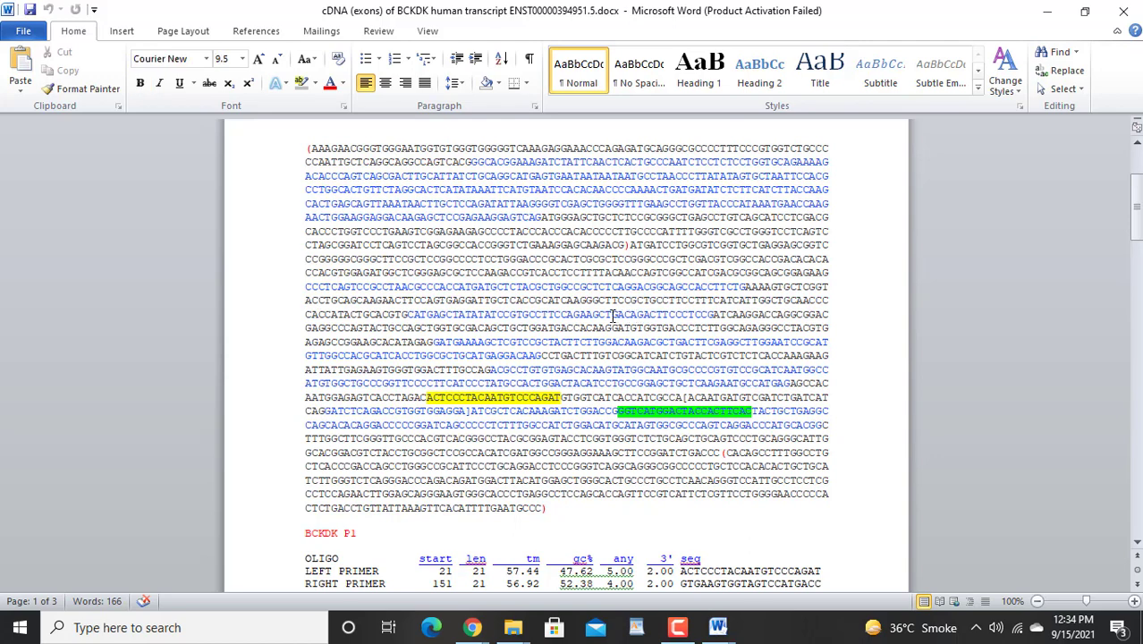
{"action": "type", "text": "["}
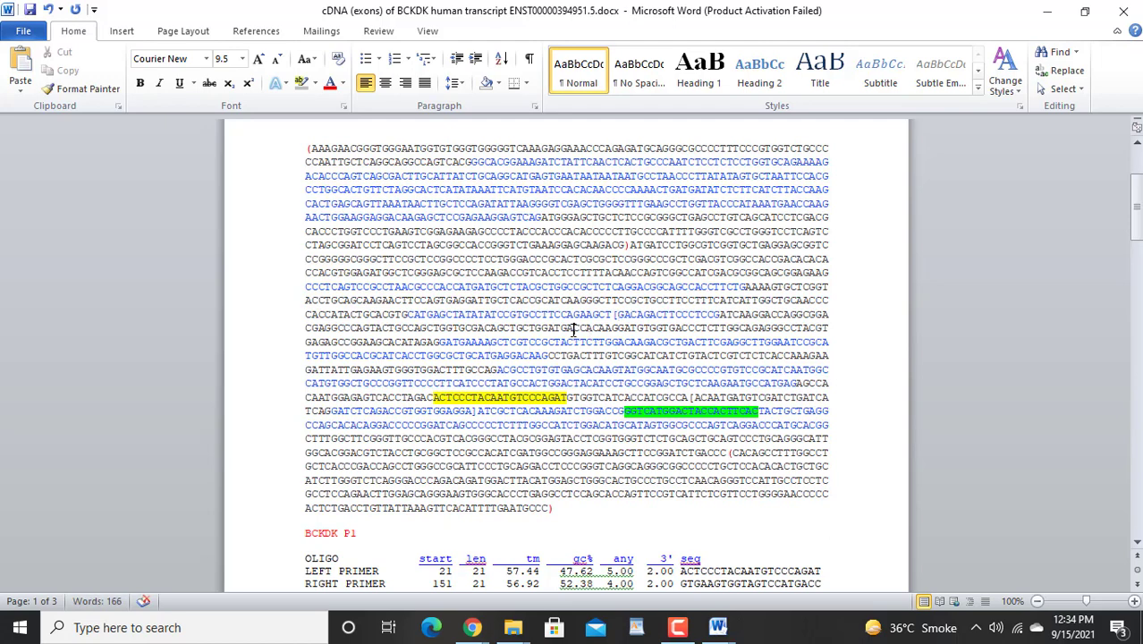
{"action": "left_click", "coordinate": [574, 328]}
{"action": "type", "text": "]"}
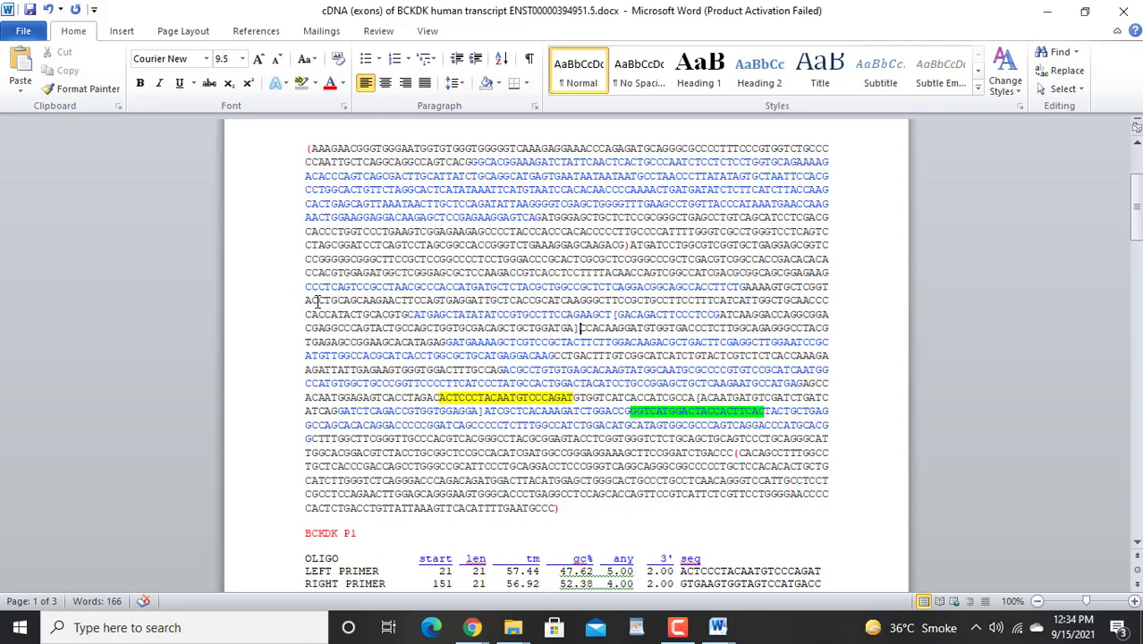
Step: Copy the cDNA stretch around the new brackets, from CTGCAGCAAGAAC through GAGGACAAGCC
{"action": "left_click_drag", "start_coordinate": [320, 301], "coordinate": [568, 357]}
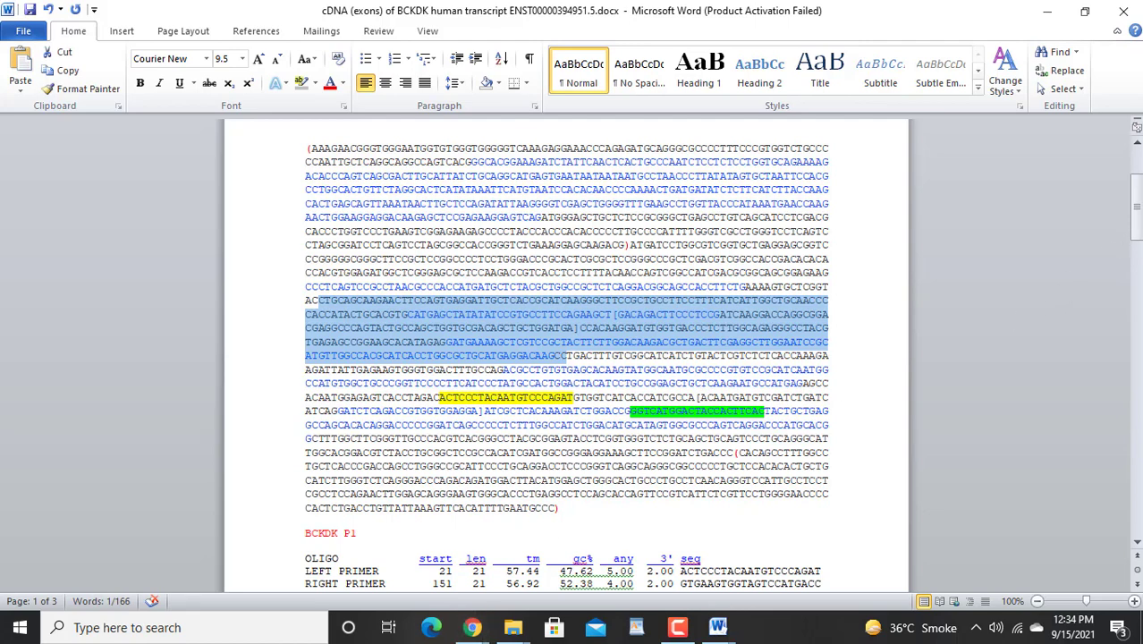
{"action": "left_click_drag", "start_coordinate": [1136, 213], "coordinate": [1136, 225]}
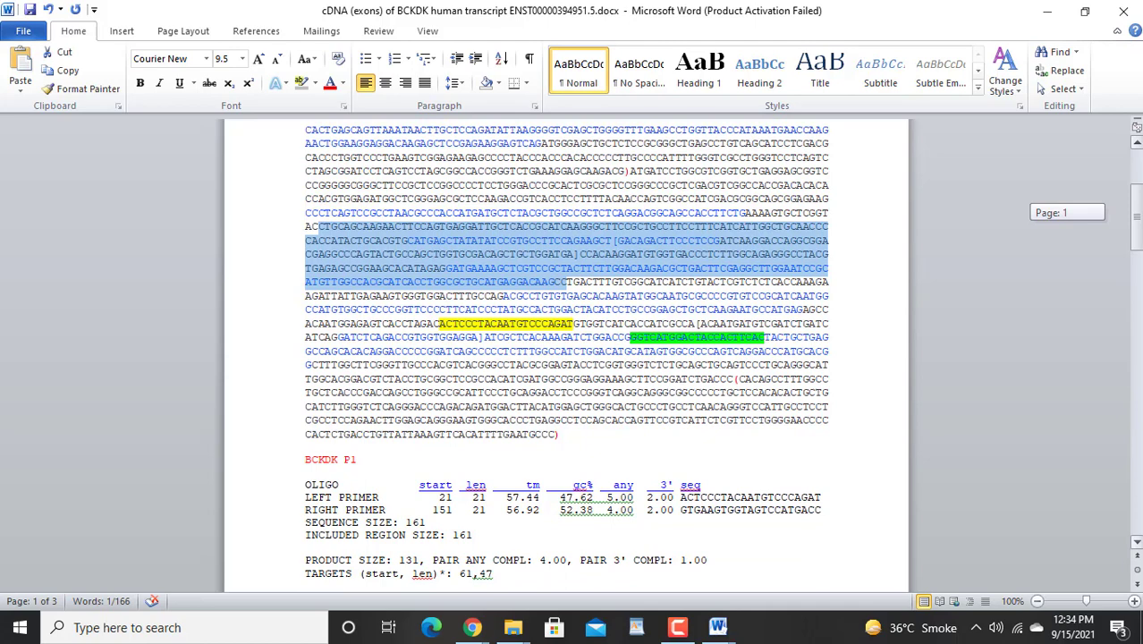
{"action": "left_click_drag", "start_coordinate": [1136, 225], "coordinate": [1135, 226]}
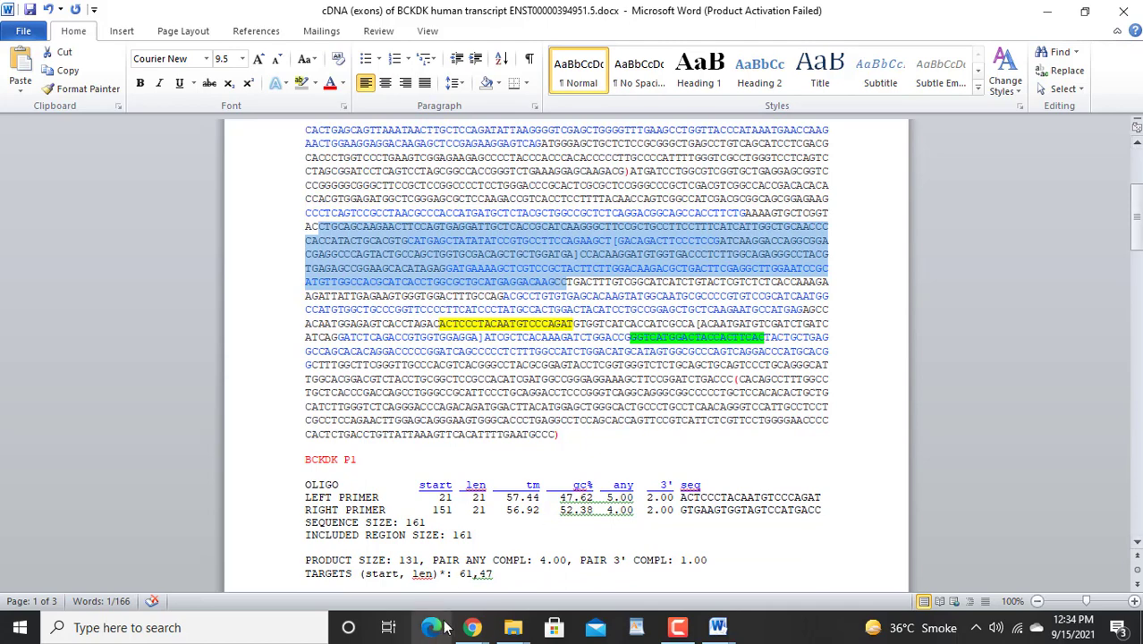
Step: Switch to the Primer3 form in Chrome and replace its source sequence with the copied bracketed cDNA sequence
{"action": "mouse_move", "coordinate": [472, 630]}
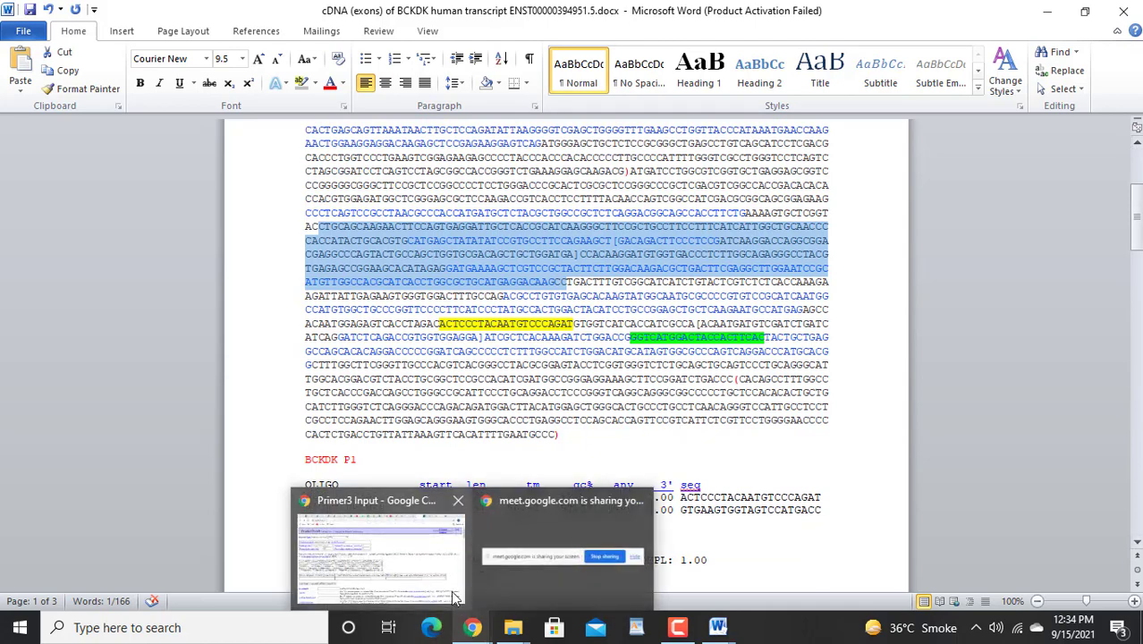
{"action": "left_click", "coordinate": [454, 598]}
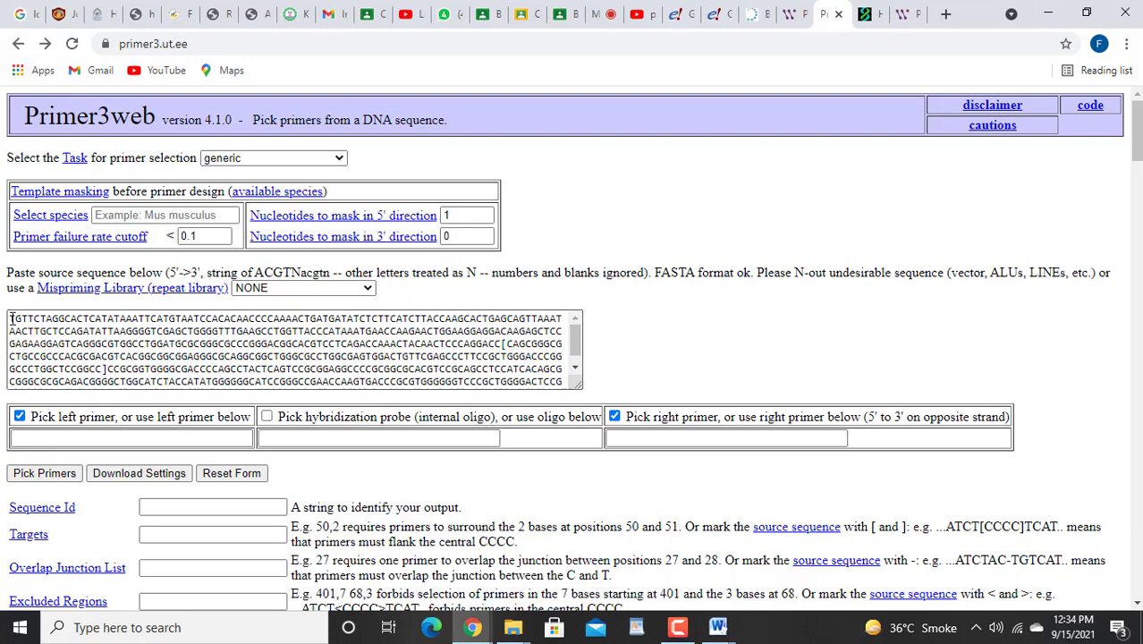
{"action": "left_click_drag", "start_coordinate": [10, 319], "coordinate": [482, 414]}
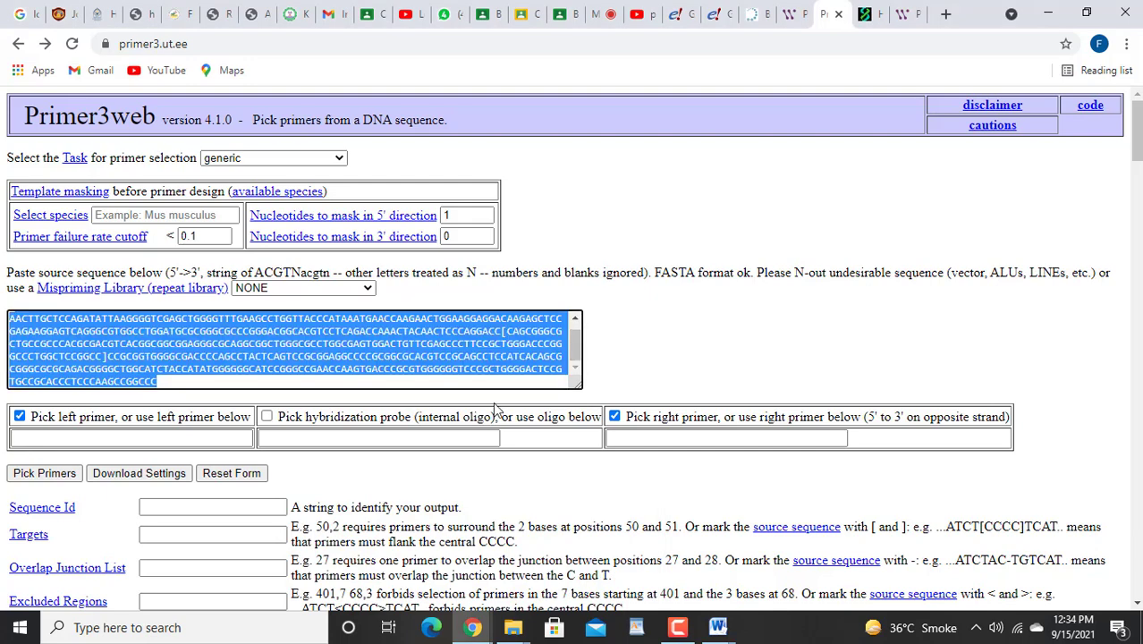
{"action": "type", "text": "T"}
{"action": "type", "text": "CTGCAGCAAGAACTTCCAGTGAGGATTGCTCACCGCATCAAGGGCTTCCGCTGCCTTCTTTCATCATTGGCTGCAACCCCCACCATACTGCACGTGCATGAGCTATATATCCGTGCCTTCCAGAAGCT[GACAGACTTCCCTCCGATCAAGGACCAGGCGGACGAGGCCCAGTACTGCCAGCTGGTGCGACAGCTGCTGGATGA]CCACAAGGATGTGGTGACCCTCTTGGCAGAGGGCCTACGTGAGAGCCGGAAGCACATAGAGGATGAAAAGCTCGTCCGCTACTTCTTGGACAAGACGCTGACTTCGAGGCTTGGAATCCGCATGTTGGCCACGCATCACCTGGCGCTGCATGAGGACAAGCC"}
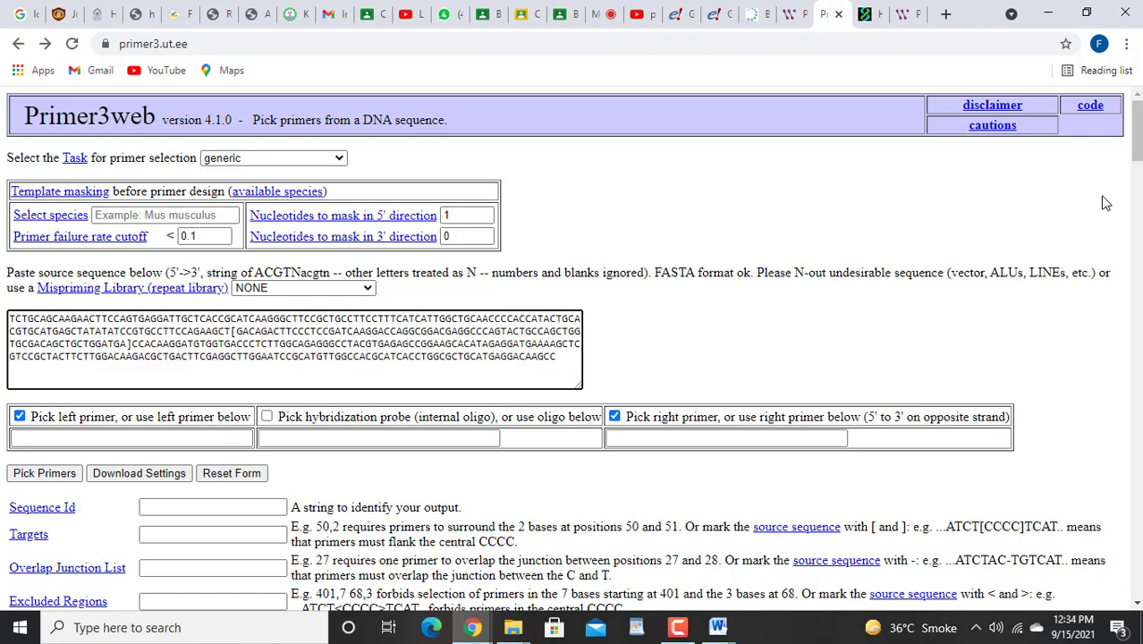
Step: Set the primer Tm optimum to 55.0 and maximum to 57.0, and pick primers for the new sequence
{"action": "left_click_drag", "start_coordinate": [1138, 126], "coordinate": [1138, 202]}
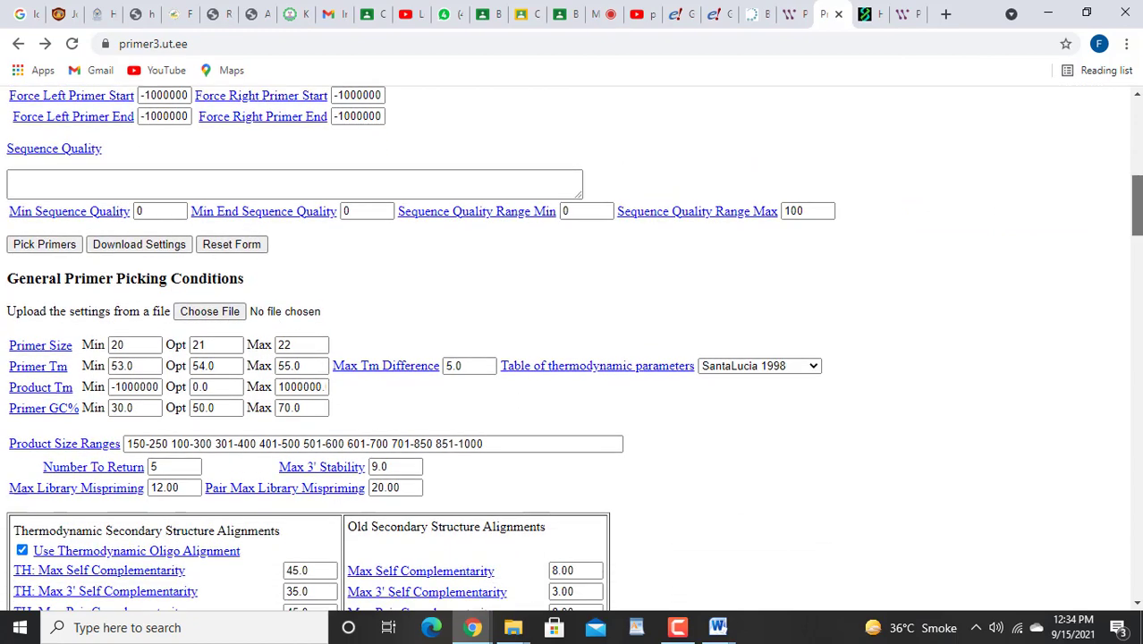
{"action": "left_click", "coordinate": [138, 367]}
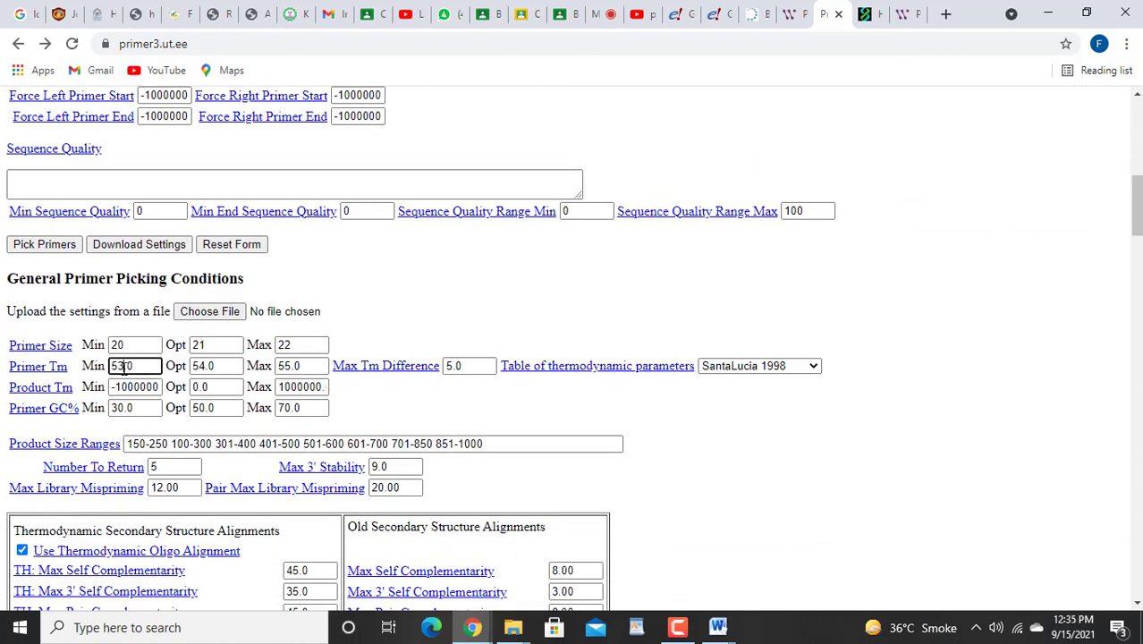
{"action": "left_click", "coordinate": [205, 366]}
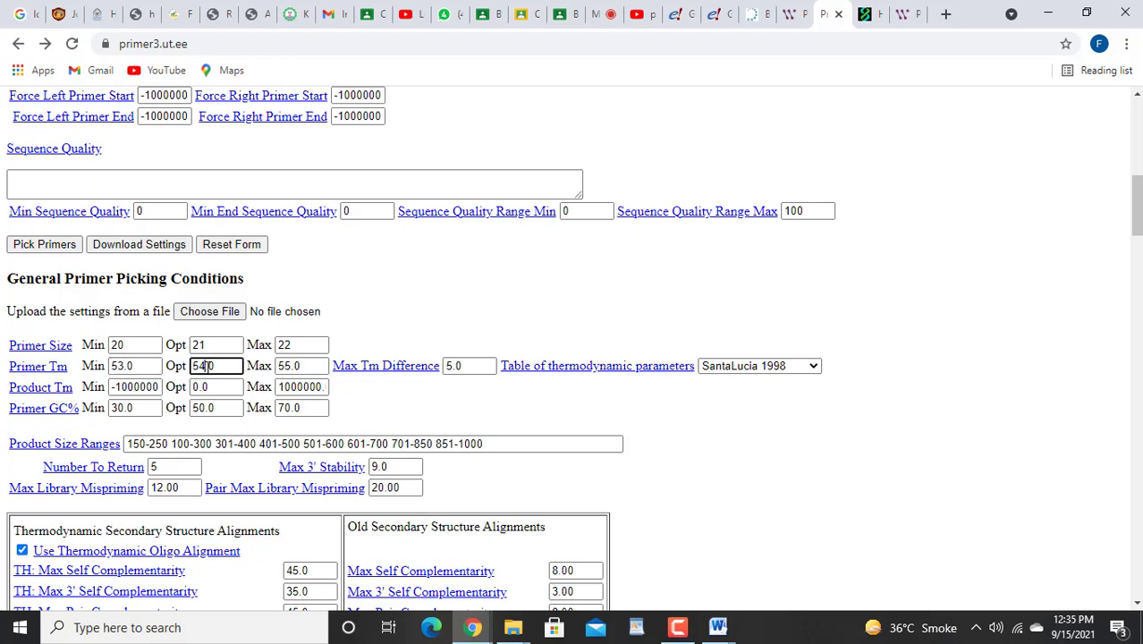
{"action": "key", "text": "BackSpace"}
{"action": "type", "text": "5"}
{"action": "left_click", "coordinate": [291, 367]}
{"action": "key", "text": "BackSpace"}
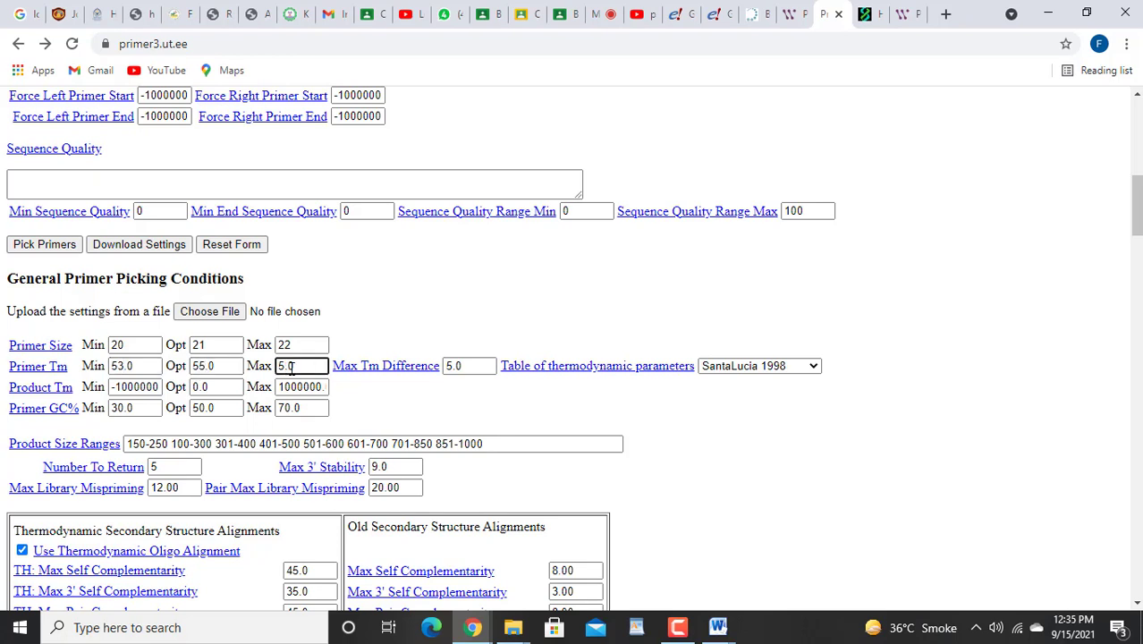
{"action": "type", "text": "7"}
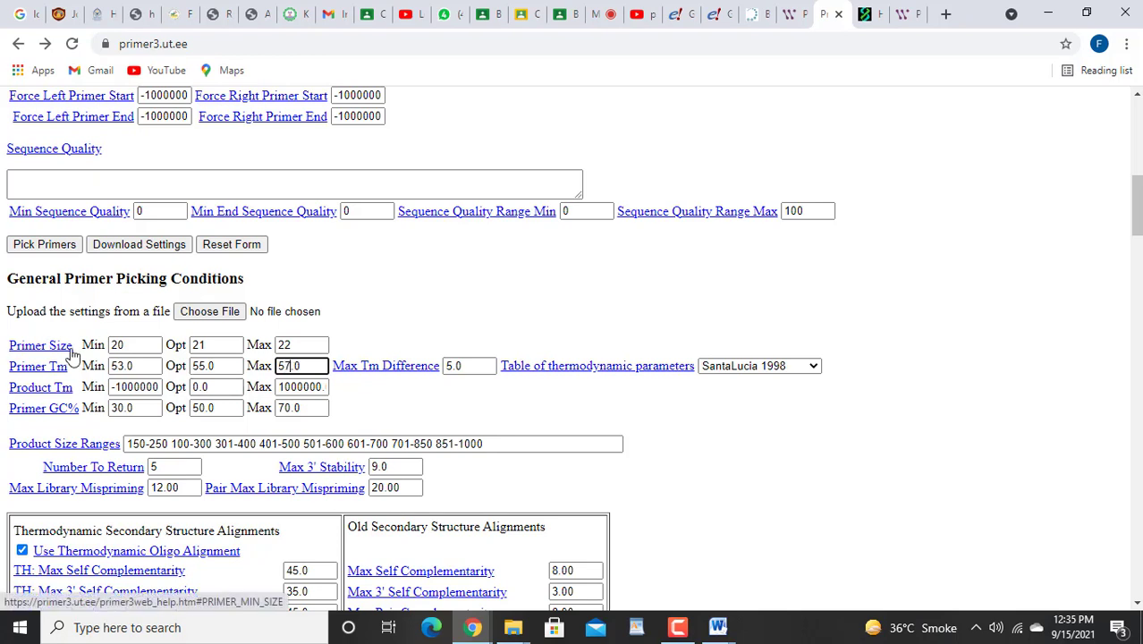
{"action": "left_click", "coordinate": [61, 251]}
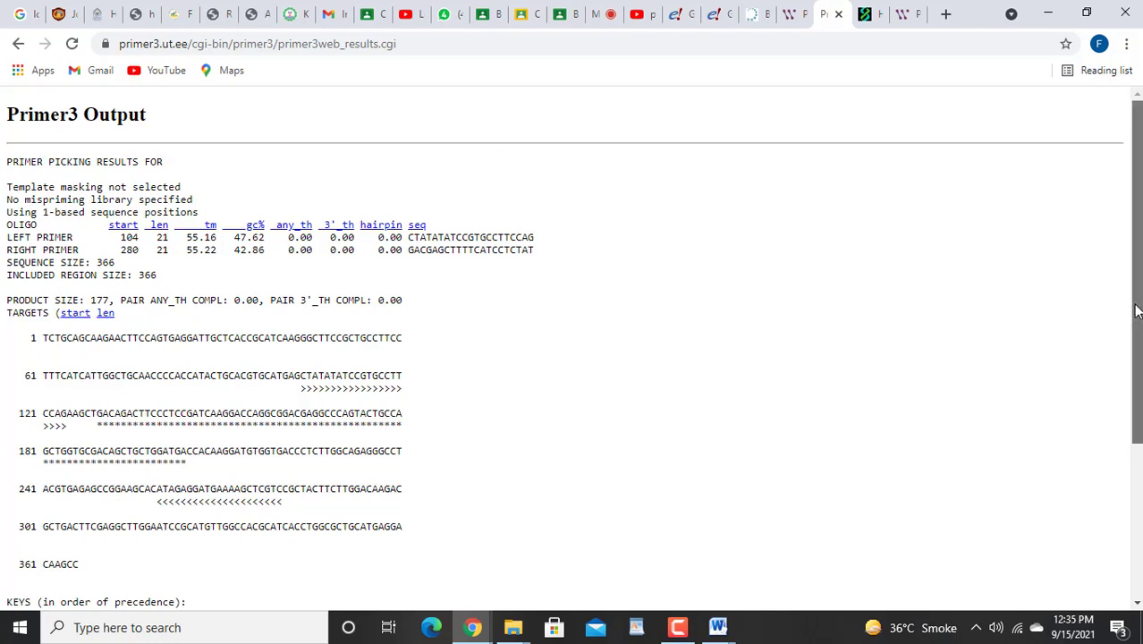
Step: Review the Primer3 output and copy the left primer sequence CTATATATCCGTGCCTTCCAG
{"action": "scroll", "coordinate": [1135, 310], "scroll_direction": "down", "scroll_amount": 3}
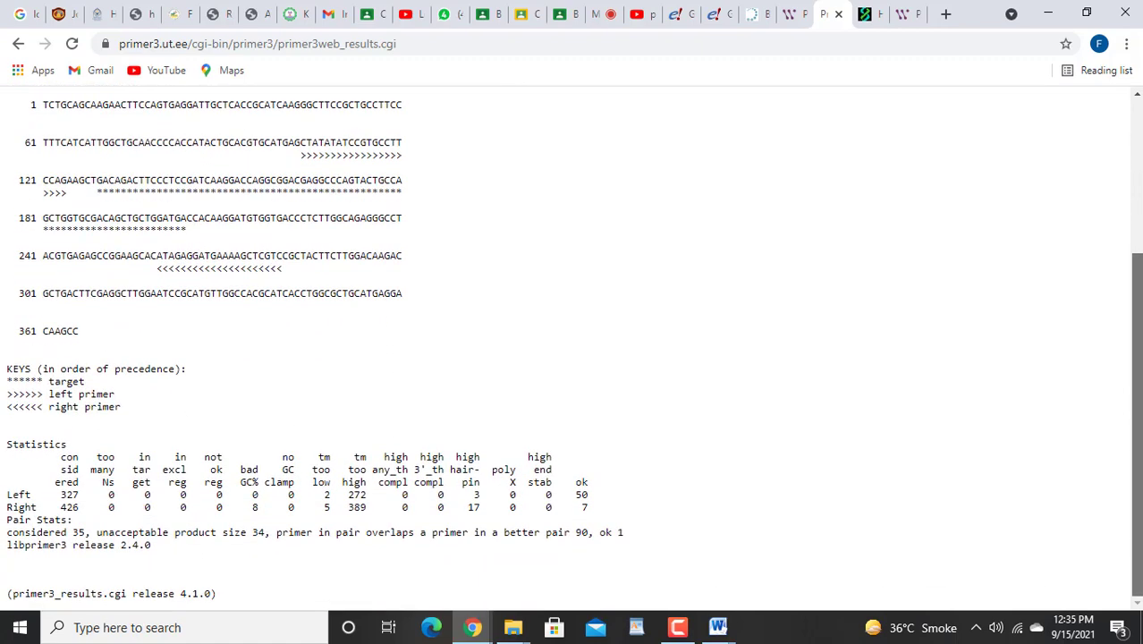
{"action": "left_click_drag", "start_coordinate": [1139, 474], "coordinate": [1137, 319]}
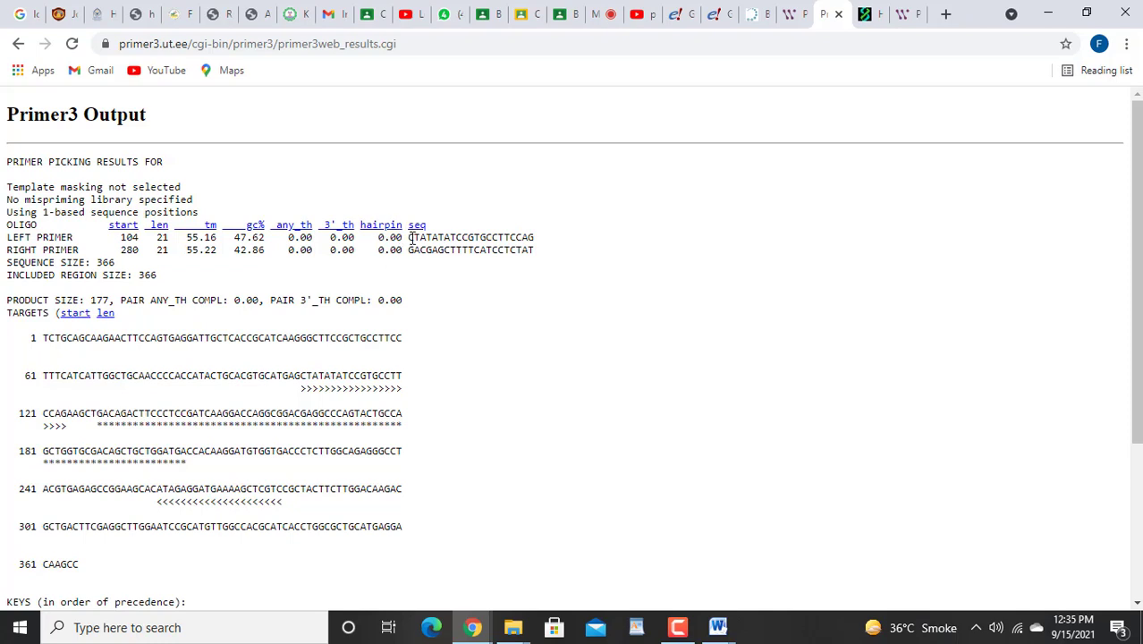
{"action": "left_click_drag", "start_coordinate": [411, 237], "coordinate": [536, 238]}
{"action": "key", "text": "ctrl+c"}
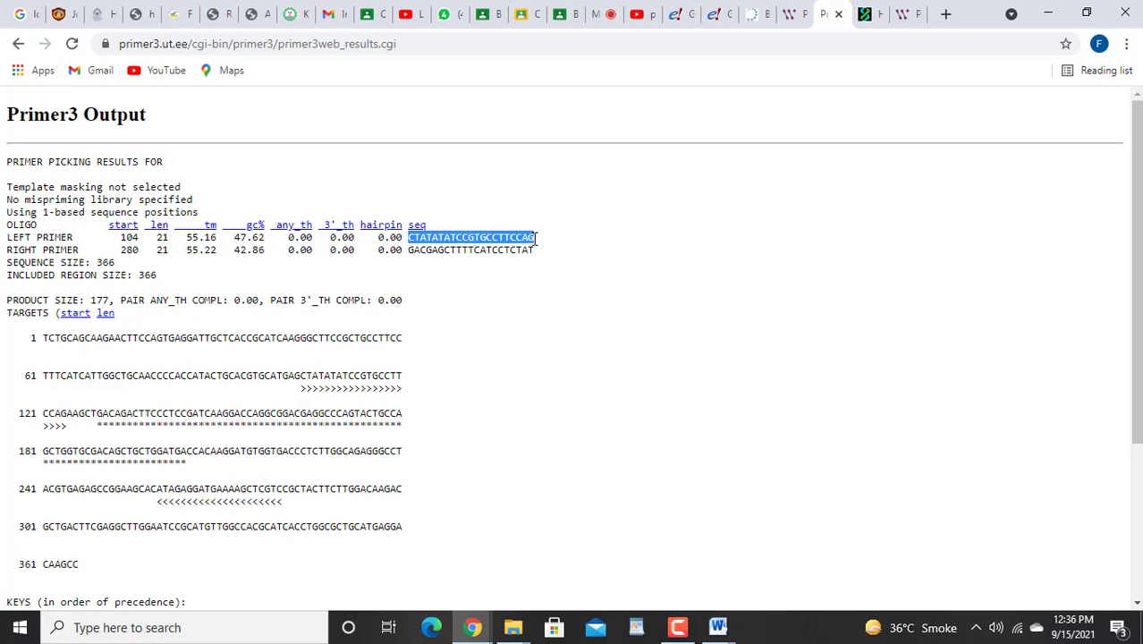
Step: Replace the old query in UCSC Human BLAT with the copied left primer CTATATATCCGTGCCTTCCAG and submit the search
{"action": "left_click", "coordinate": [860, 13]}
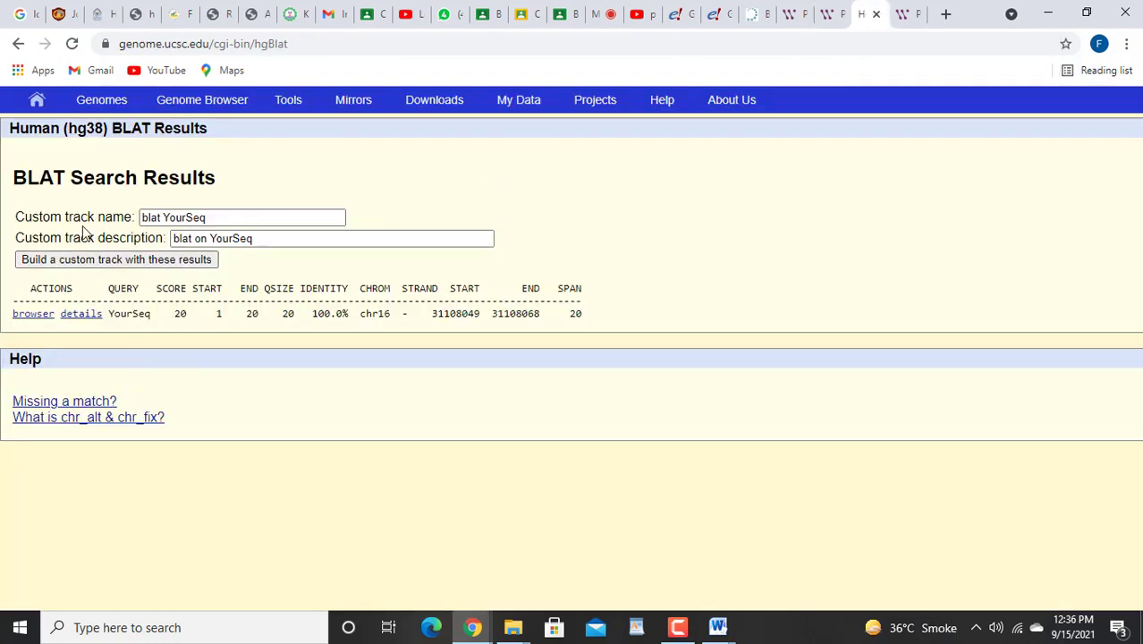
{"action": "left_click", "coordinate": [19, 44]}
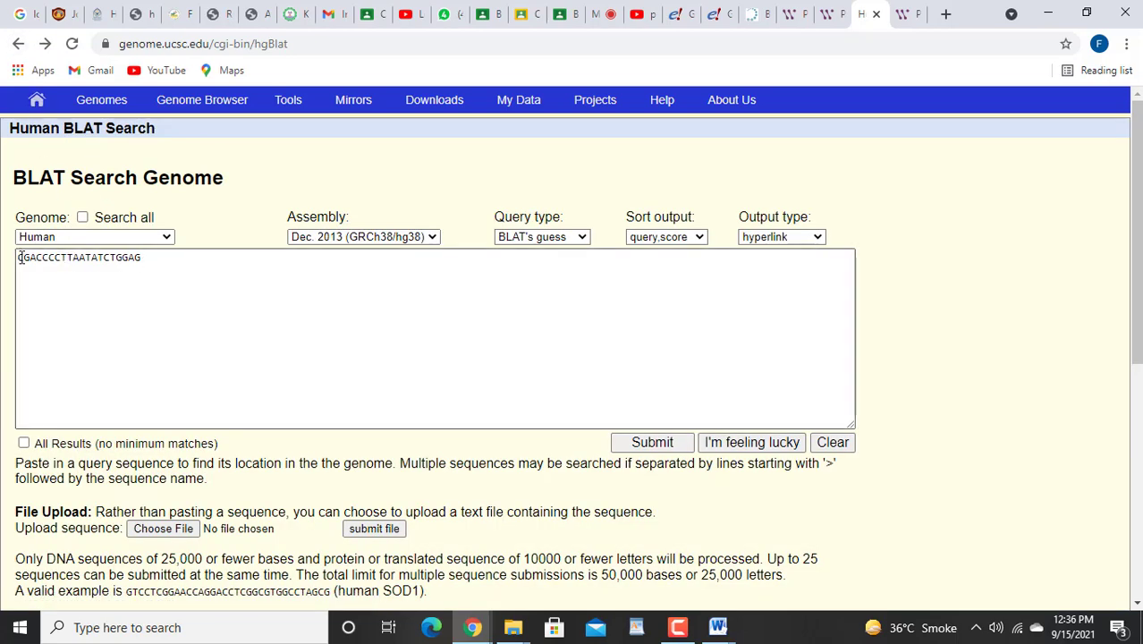
{"action": "left_click_drag", "start_coordinate": [19, 257], "coordinate": [198, 285]}
{"action": "key", "text": "ctrl+v"}
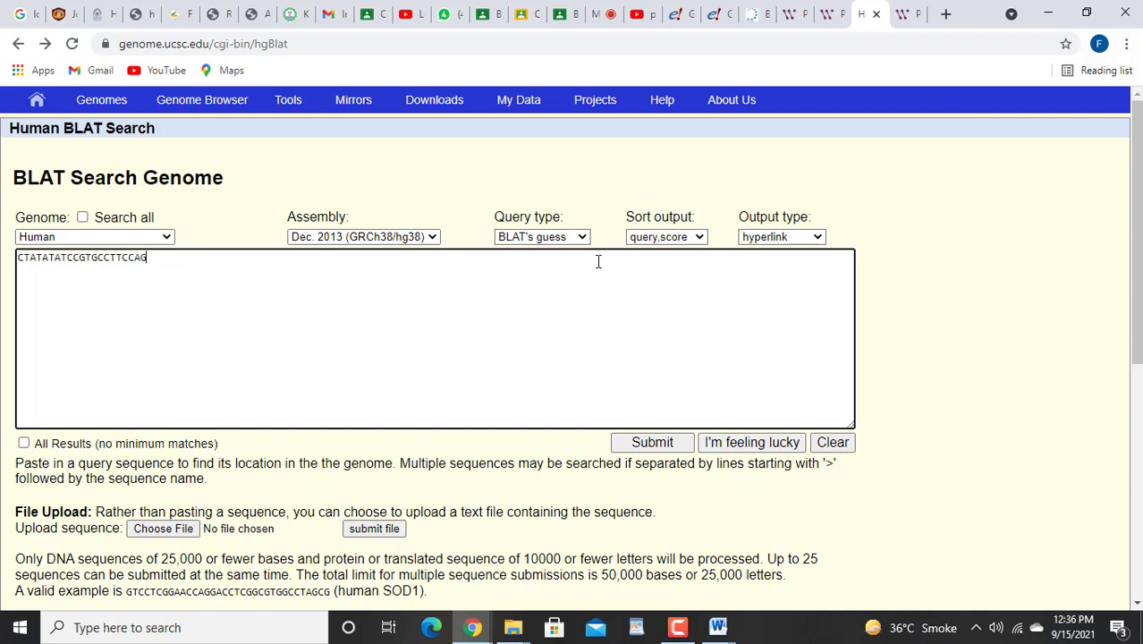
{"action": "left_click", "coordinate": [658, 444]}
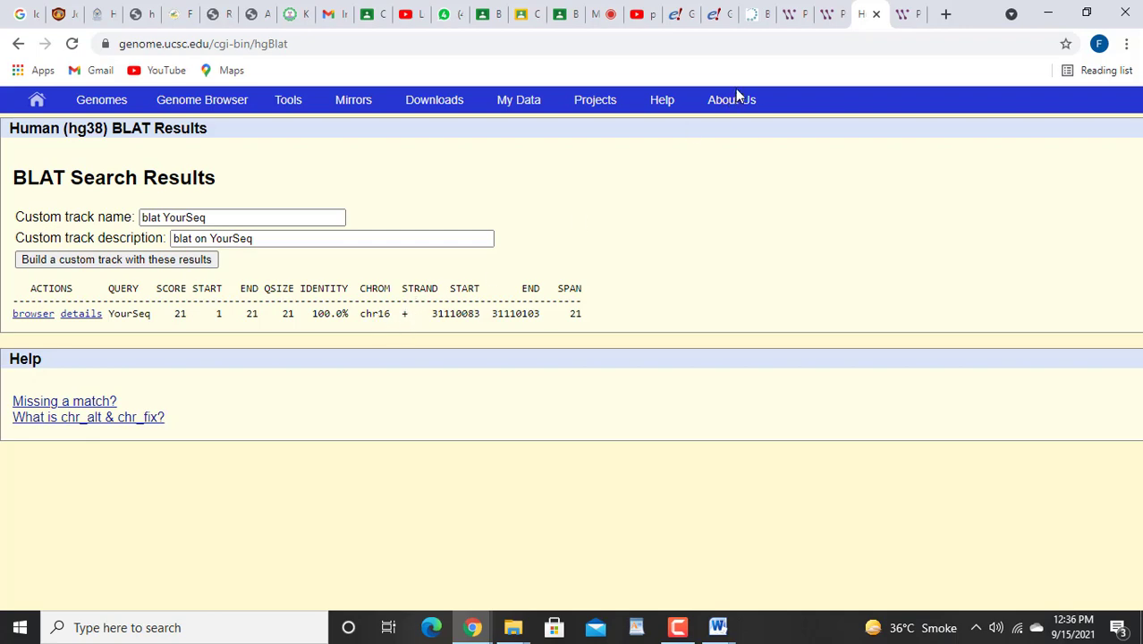
Step: Compare the chromosome and coordinates of the left primer's BLAT hit with the BCKDK location on the Ensembl gene page
{"action": "left_click", "coordinate": [684, 16]}
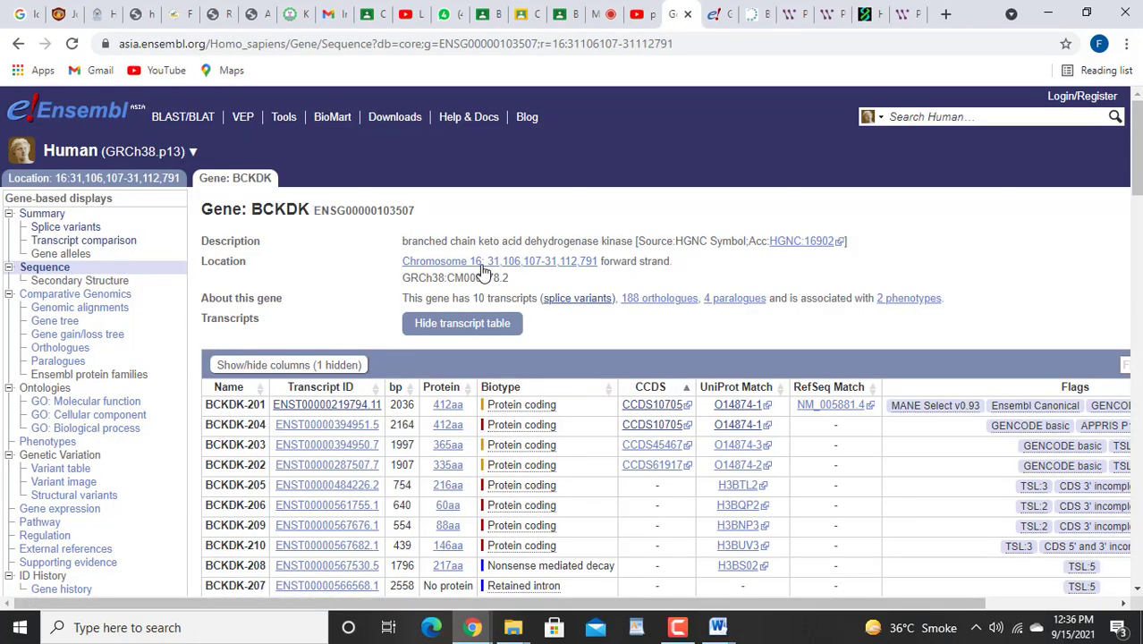
{"action": "left_click", "coordinate": [864, 14]}
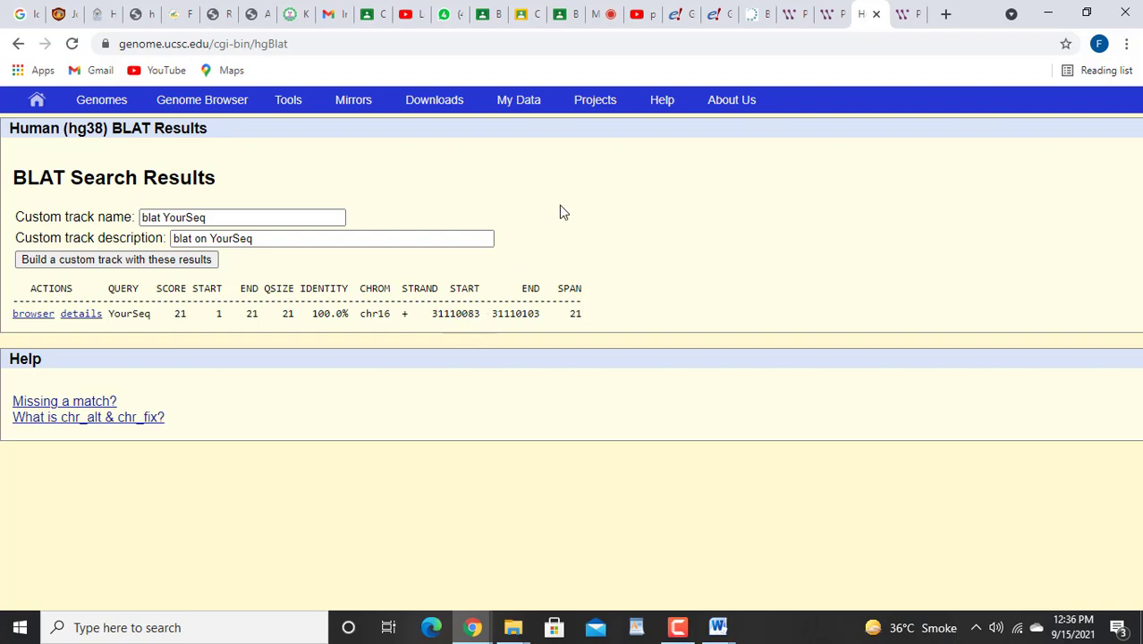
{"action": "left_click", "coordinate": [680, 20]}
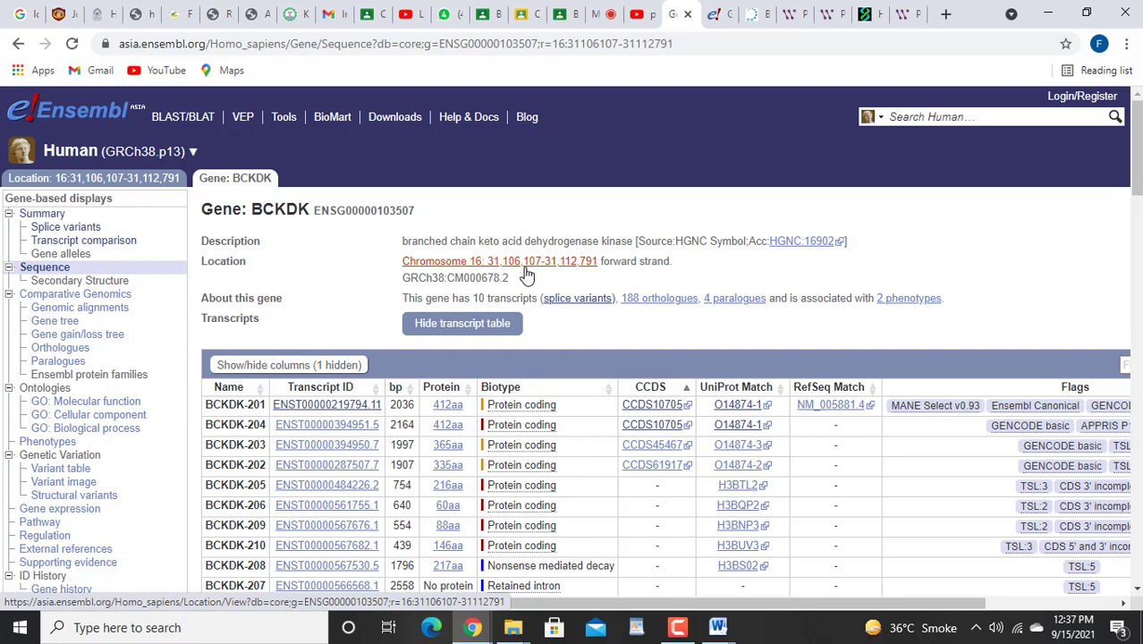
Step: Close the outdated Primer3 results page for the 562-base sequence and clear the left primer from the BLAT search form
{"action": "left_click", "coordinate": [899, 14]}
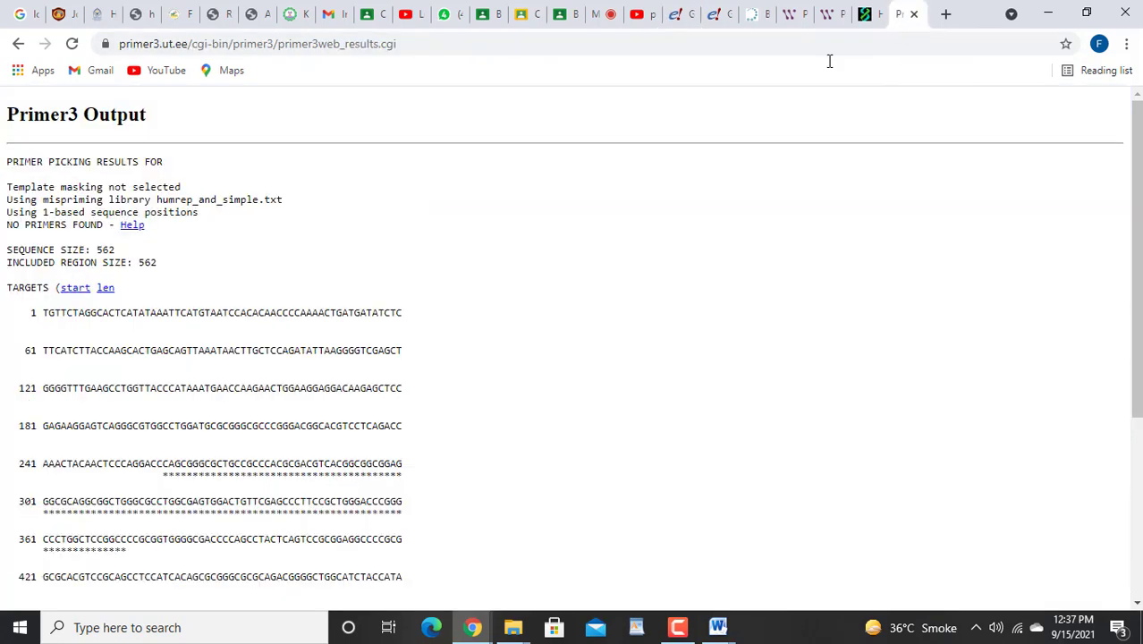
{"action": "left_click", "coordinate": [913, 14]}
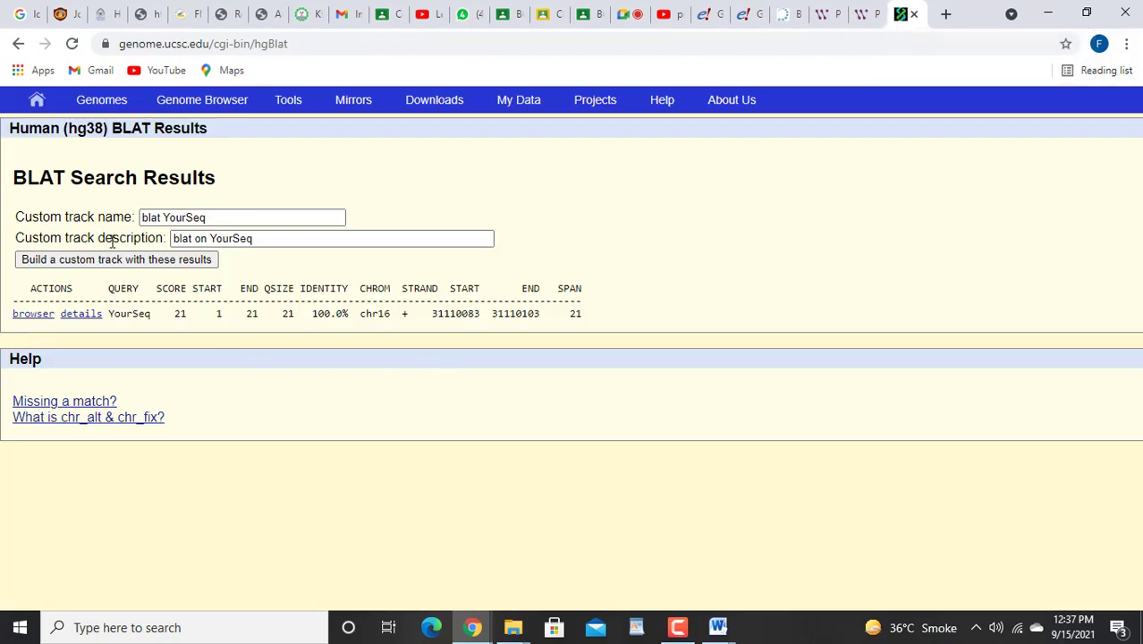
{"action": "left_click", "coordinate": [17, 44]}
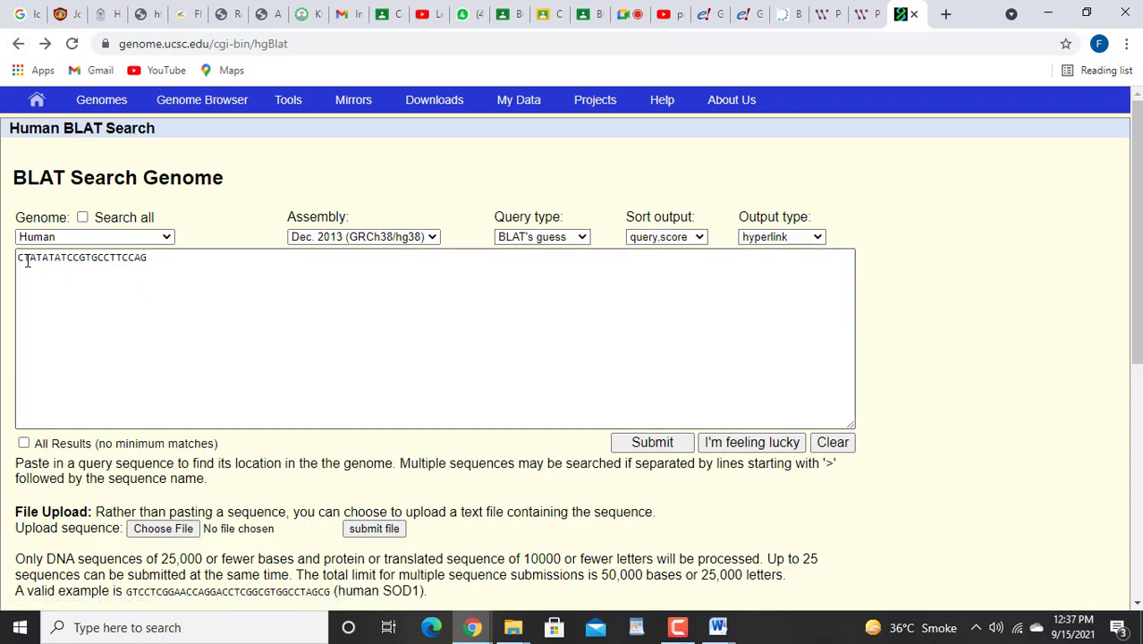
{"action": "left_click_drag", "start_coordinate": [18, 258], "coordinate": [177, 254]}
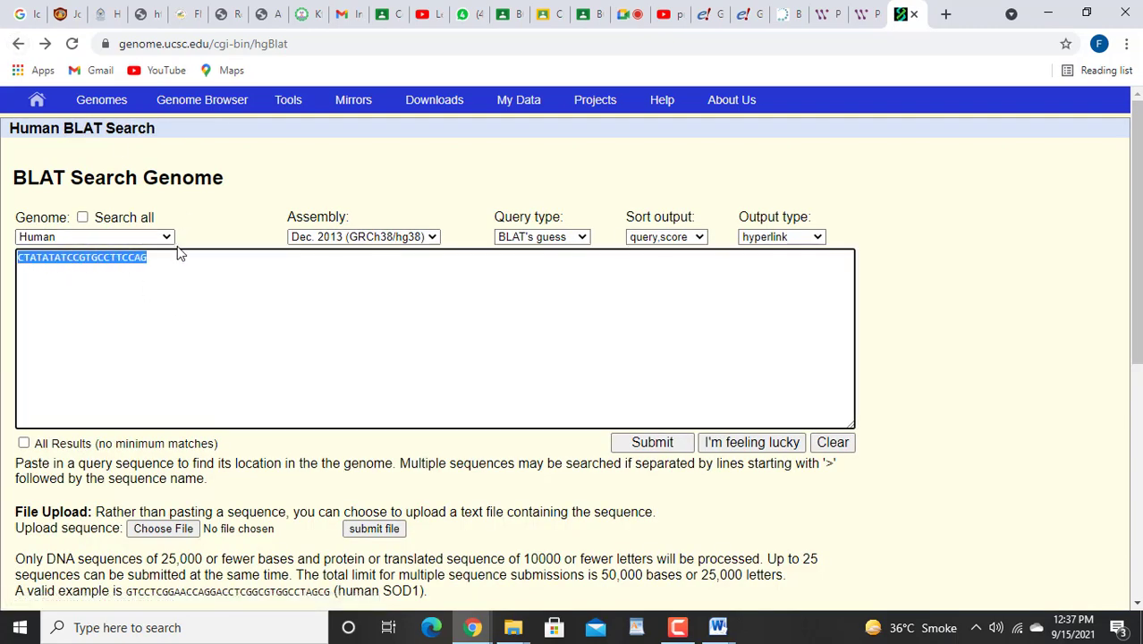
{"action": "key", "text": "BackSpace"}
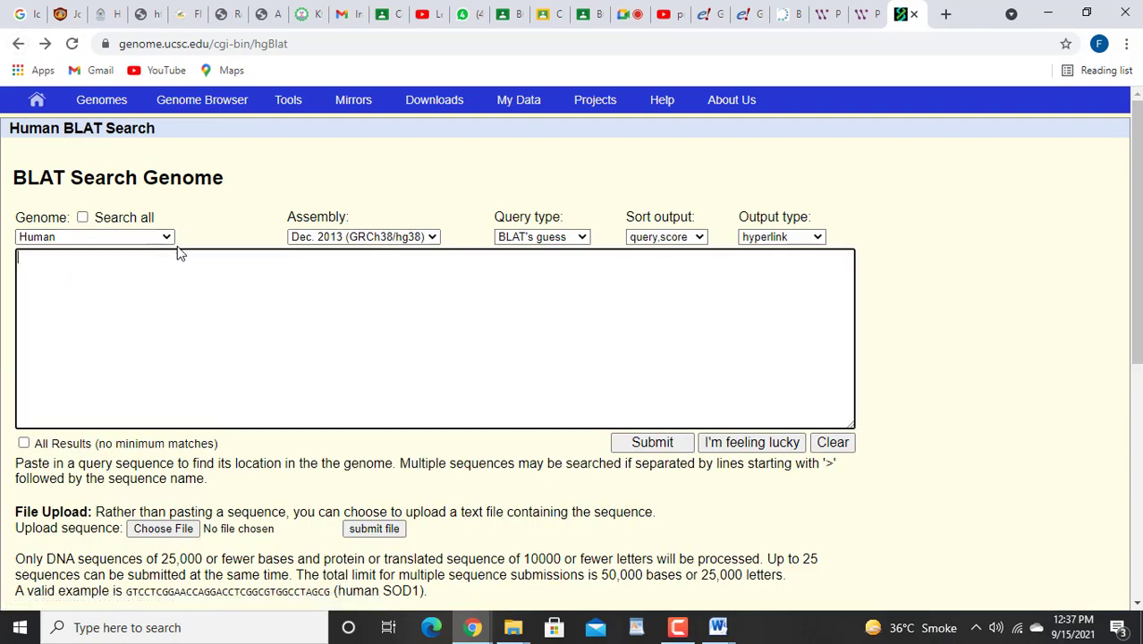
Step: Copy the right primer GACGAGCTTTTCATCCTCTAT from the Primer3 output and run it through the Human BLAT search
{"action": "left_click", "coordinate": [867, 19]}
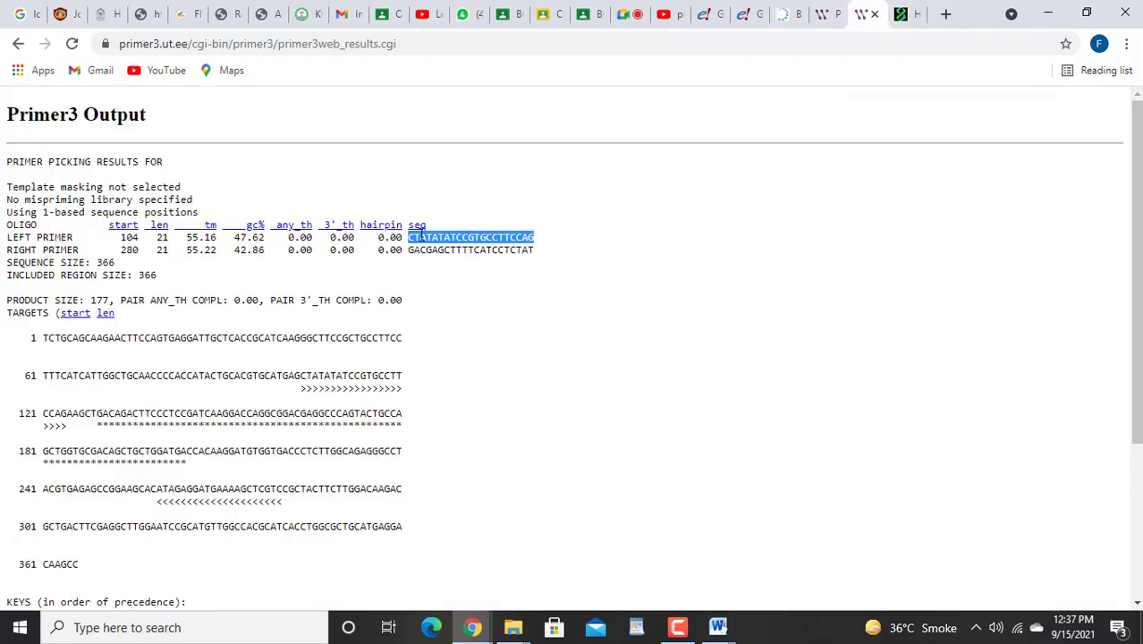
{"action": "left_click_drag", "start_coordinate": [408, 250], "coordinate": [535, 250]}
{"action": "key", "text": "ctrl+c"}
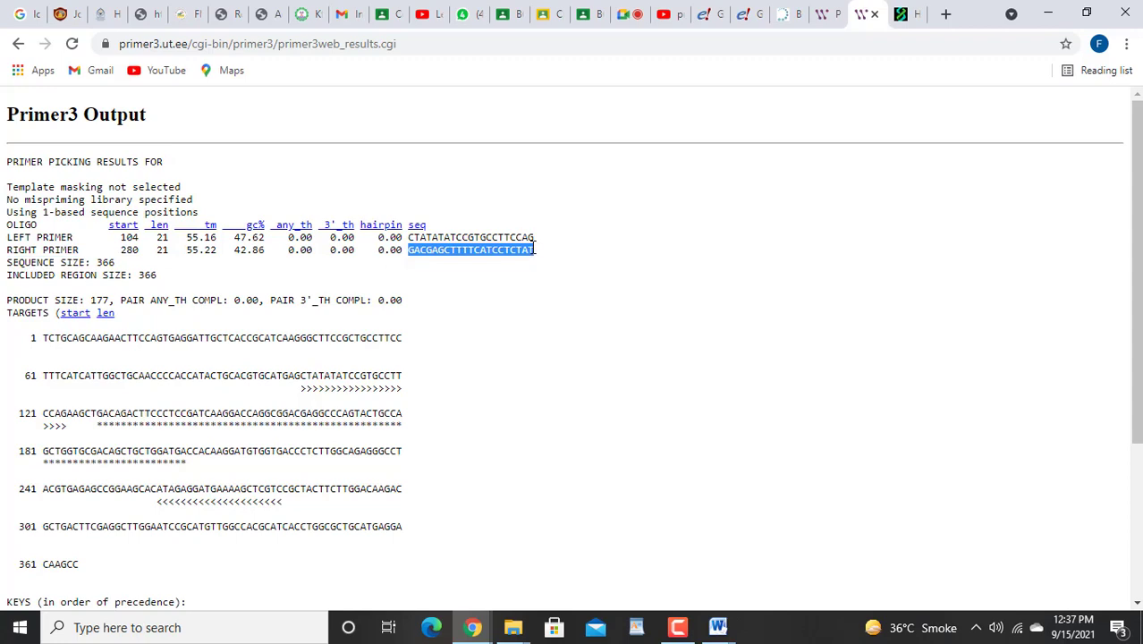
{"action": "left_click", "coordinate": [893, 25]}
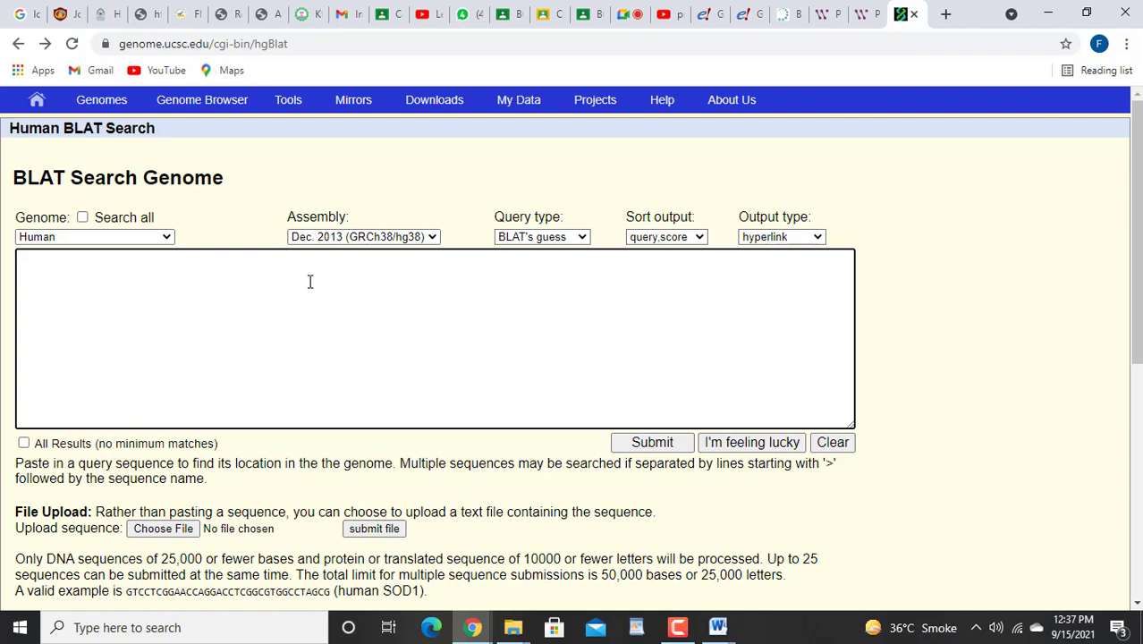
{"action": "key", "text": "ctrl+v"}
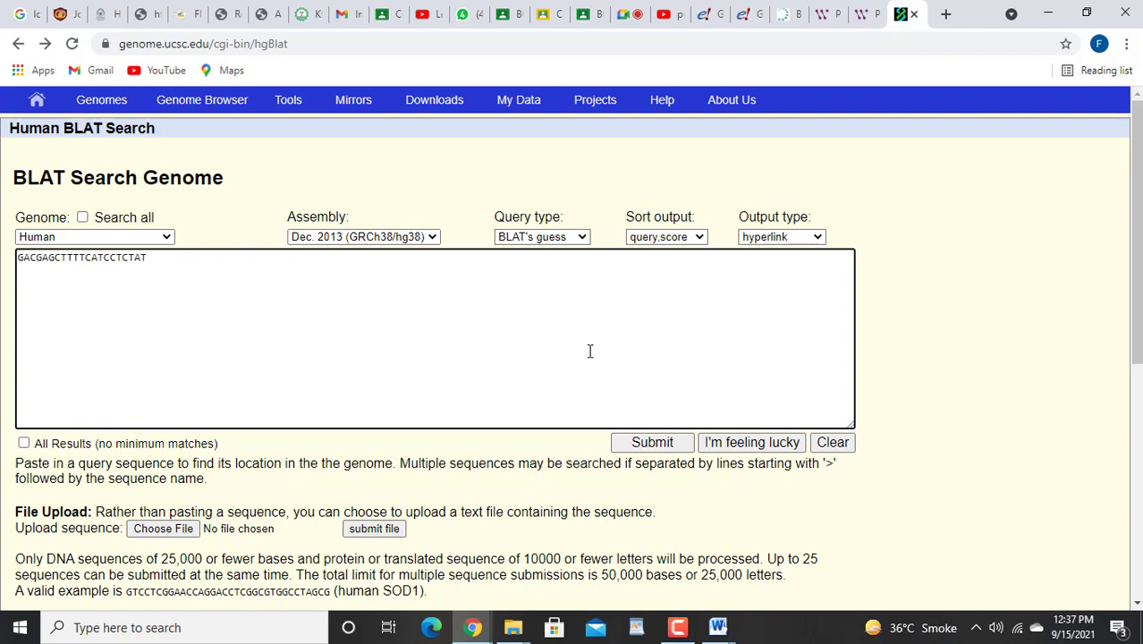
{"action": "left_click", "coordinate": [651, 444]}
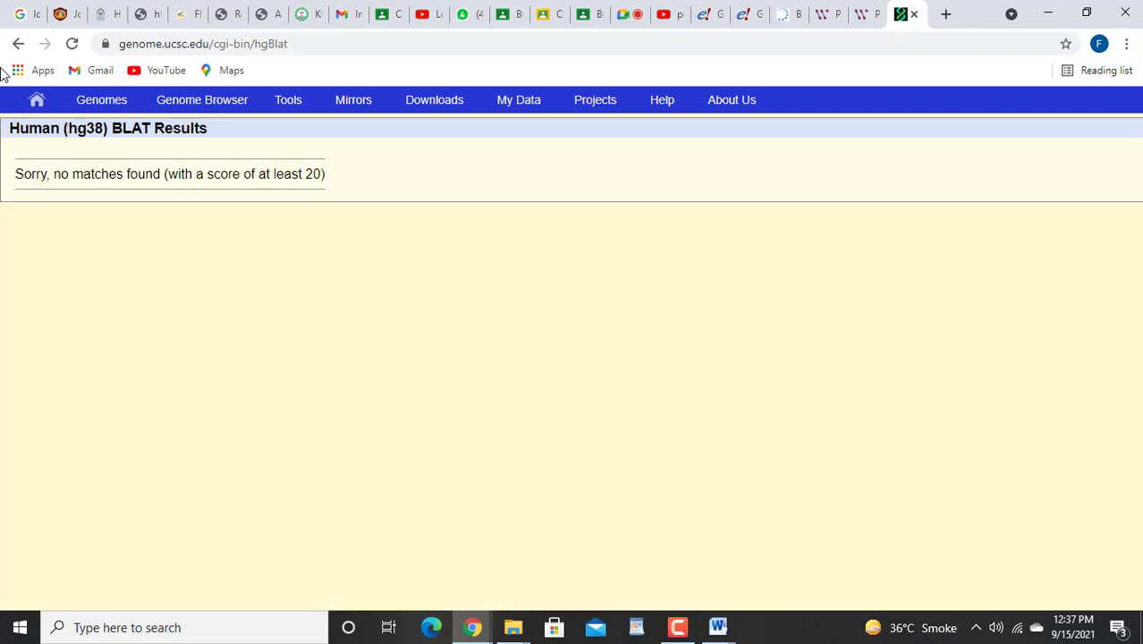
Step: Go back to the BLAT form, return to the Primer3 output and copy the right primer sequence GACGAGCTTTTCATCCTCTAT again
{"action": "left_click", "coordinate": [18, 45]}
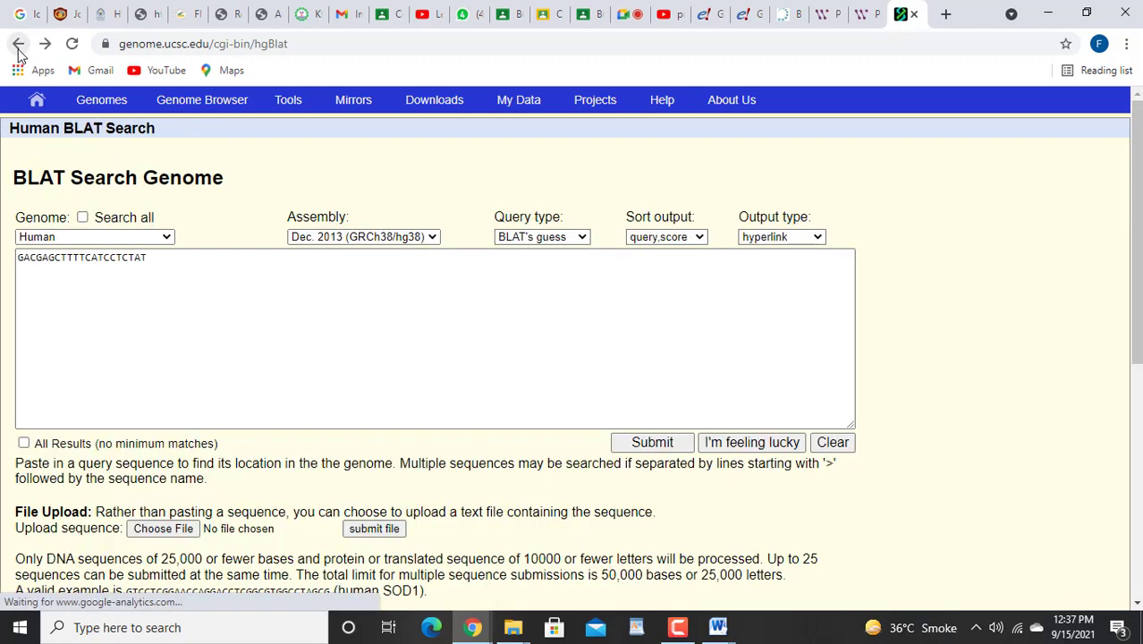
{"action": "left_click", "coordinate": [866, 18]}
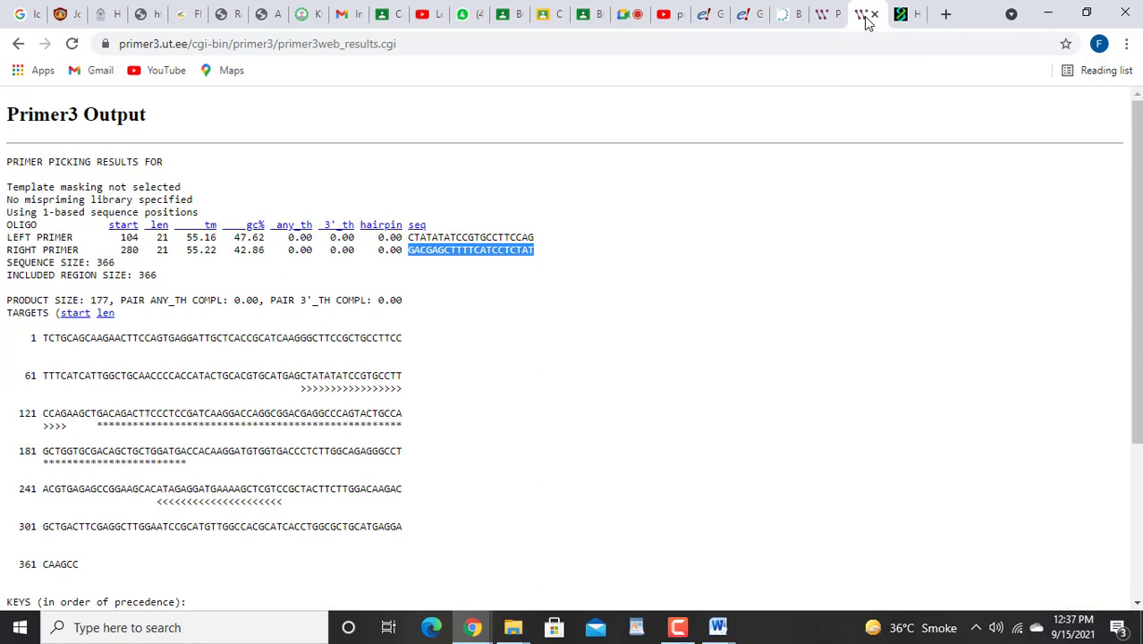
{"action": "left_click", "coordinate": [539, 289]}
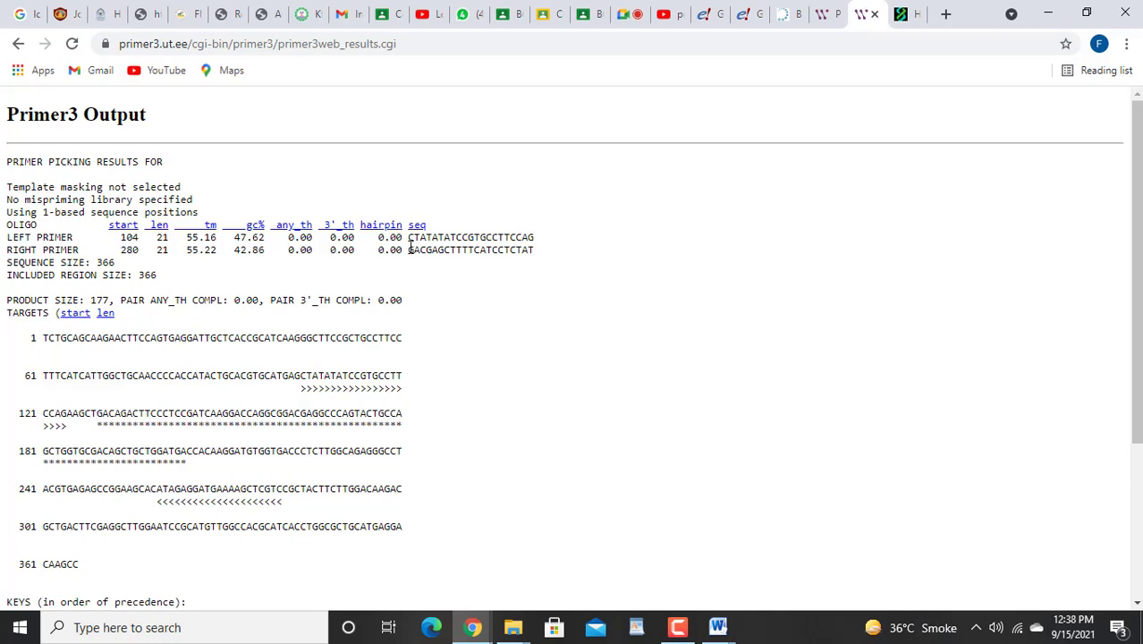
{"action": "left_click_drag", "start_coordinate": [410, 248], "coordinate": [534, 255]}
{"action": "key", "text": "ctrl+c"}
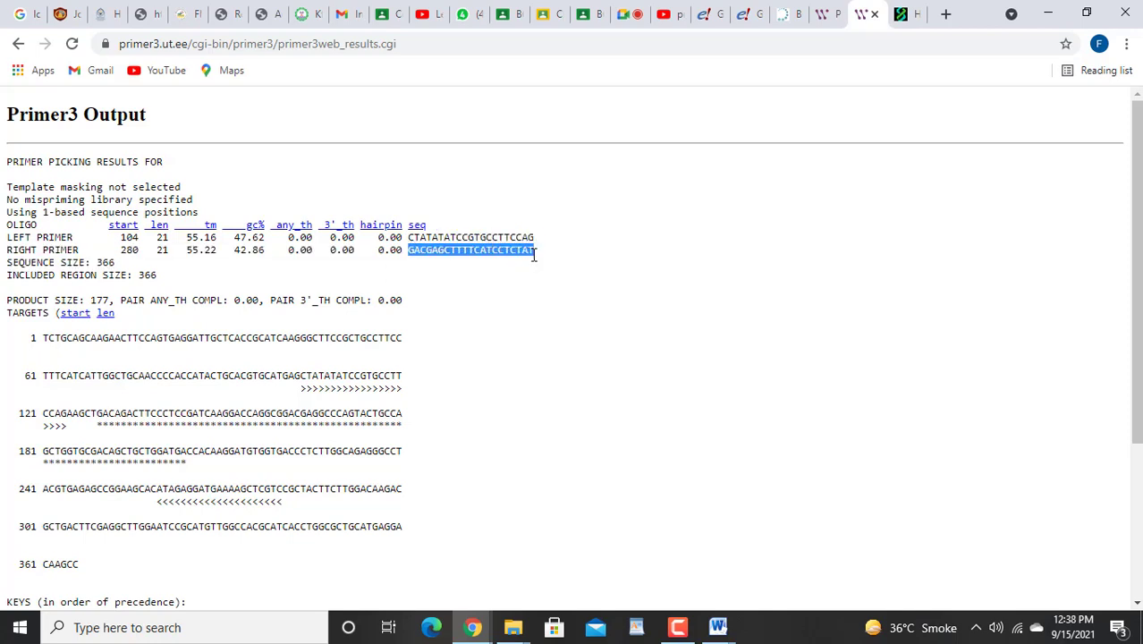
Step: Replace the BLAT query with the freshly copied right primer and rerun the search
{"action": "left_click", "coordinate": [908, 17]}
{"action": "left_click", "coordinate": [152, 258]}
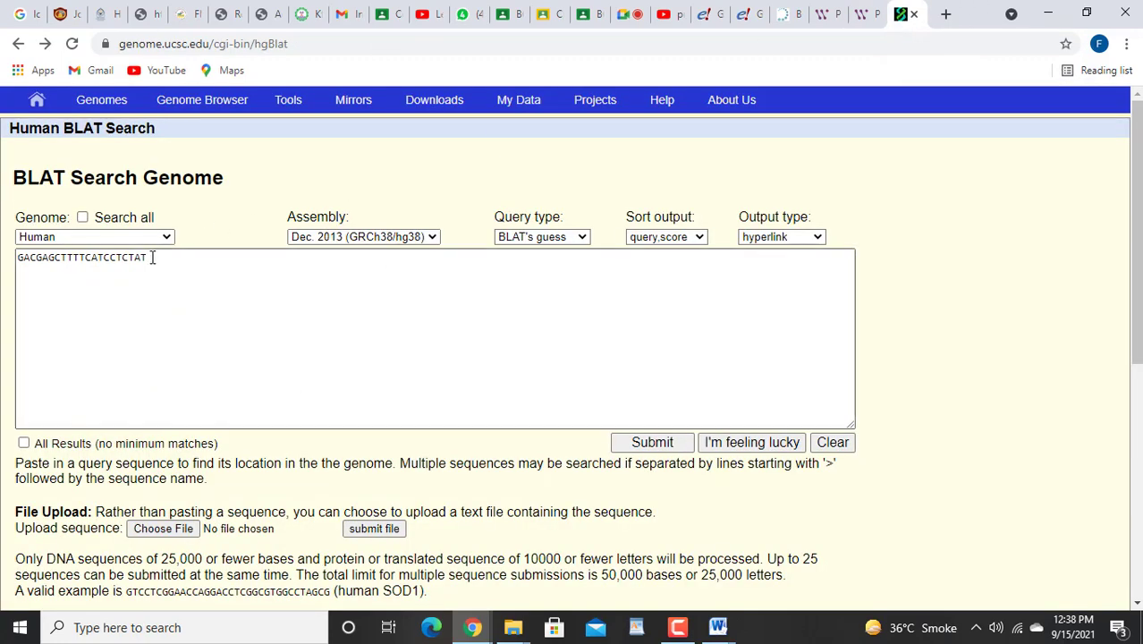
{"action": "left_click_drag", "start_coordinate": [152, 257], "coordinate": [29, 257]}
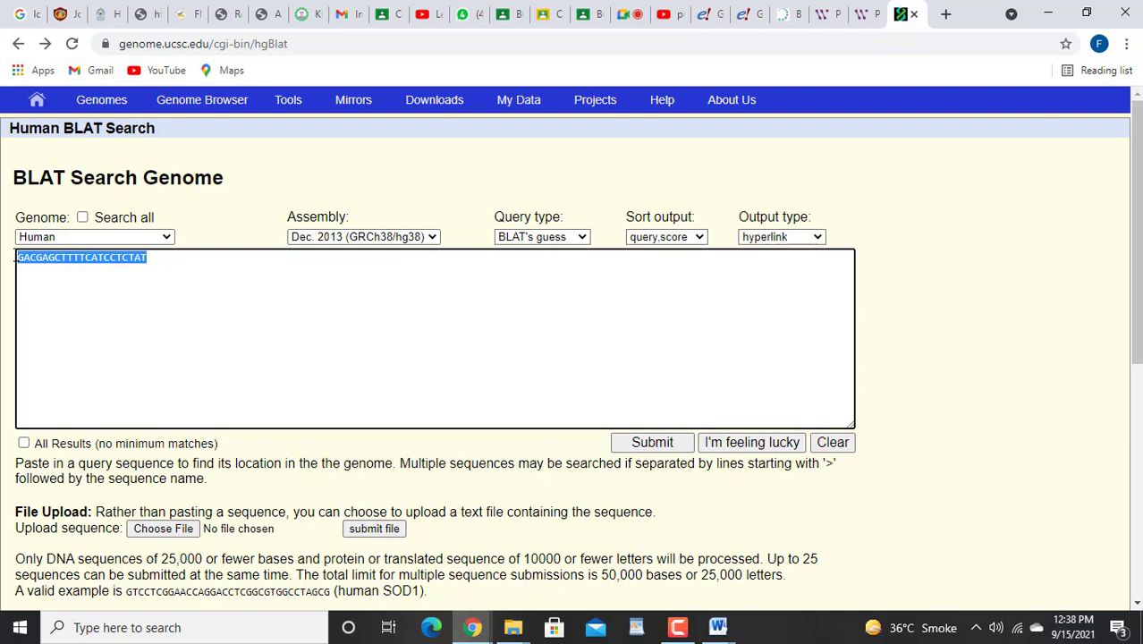
{"action": "key", "text": "ctrl+v"}
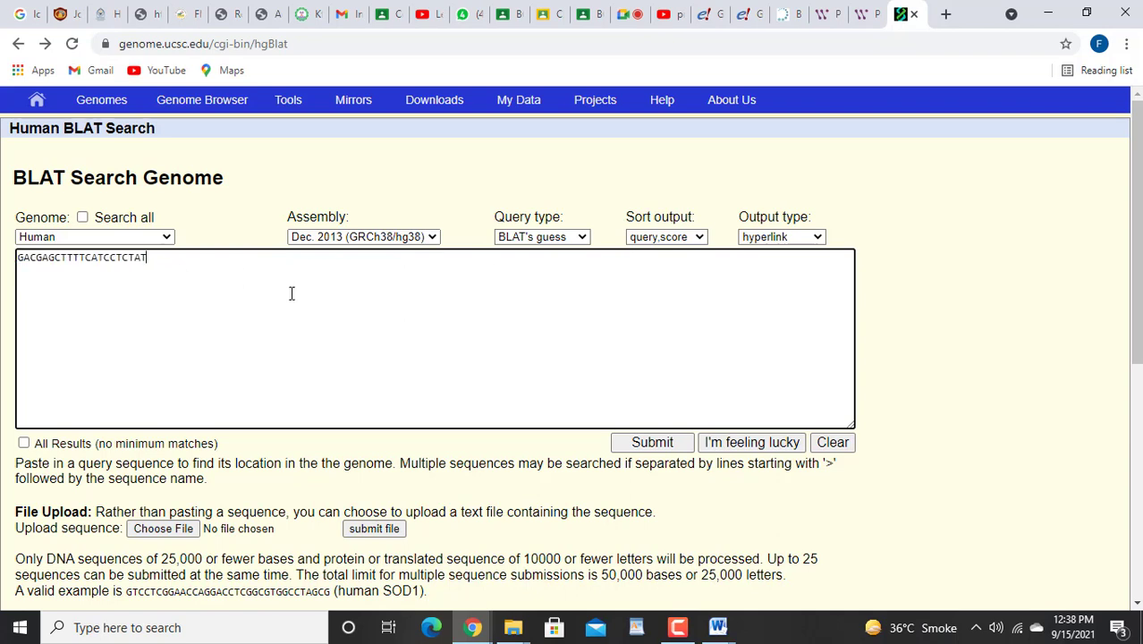
{"action": "left_click", "coordinate": [652, 443]}
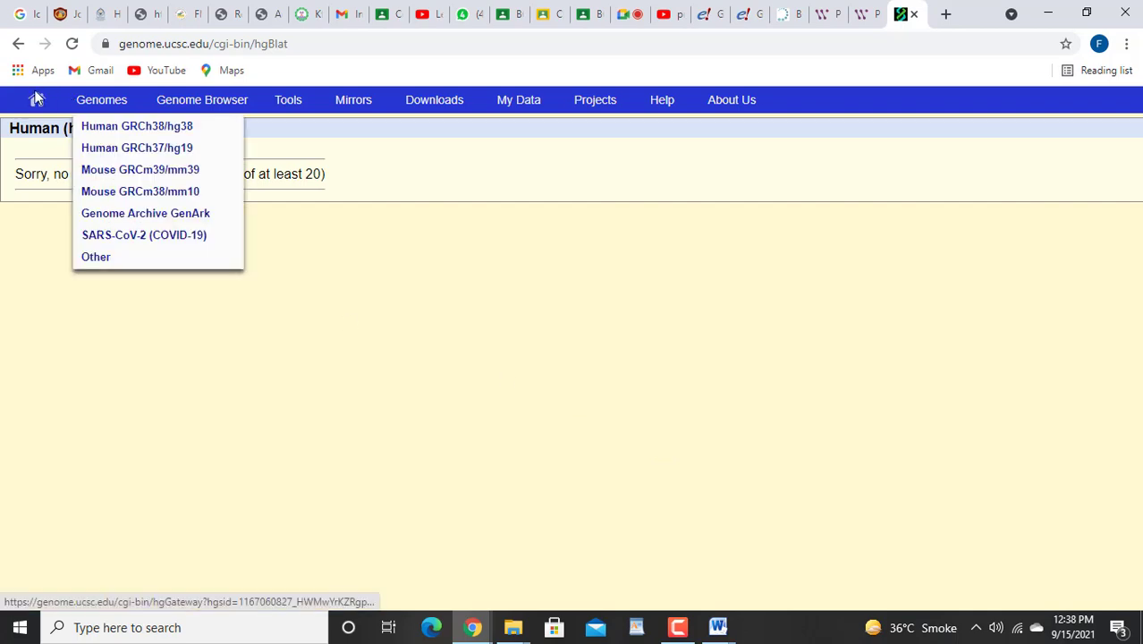
Step: Go back to the Google results for BLAT and reopen a blank Human BLAT Search form
{"action": "left_click", "coordinate": [18, 44]}
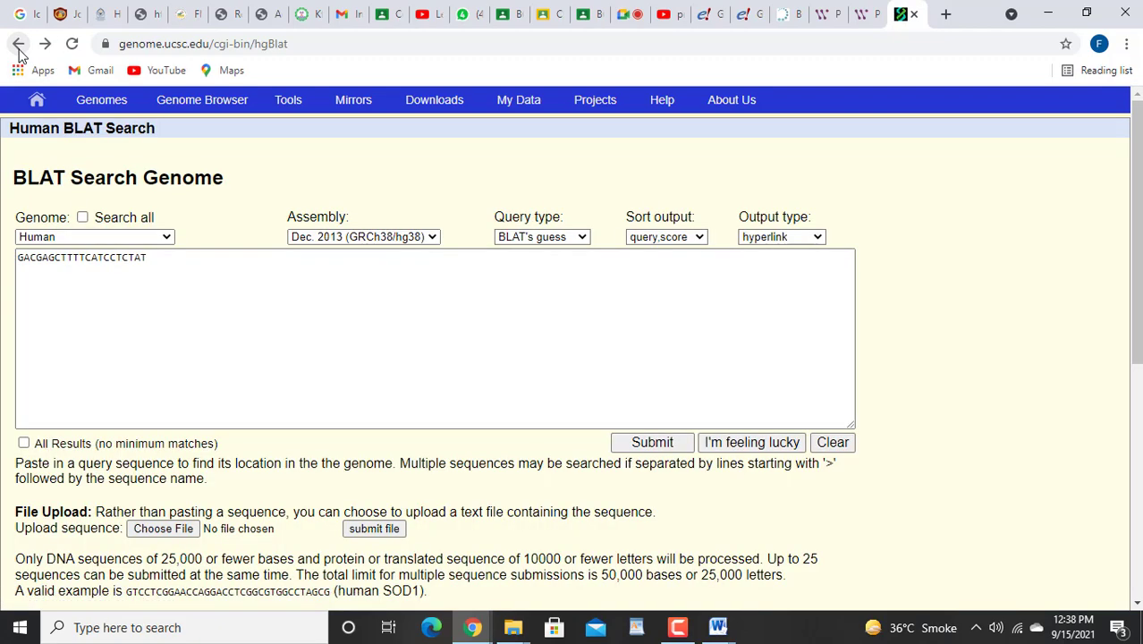
{"action": "left_click", "coordinate": [18, 44]}
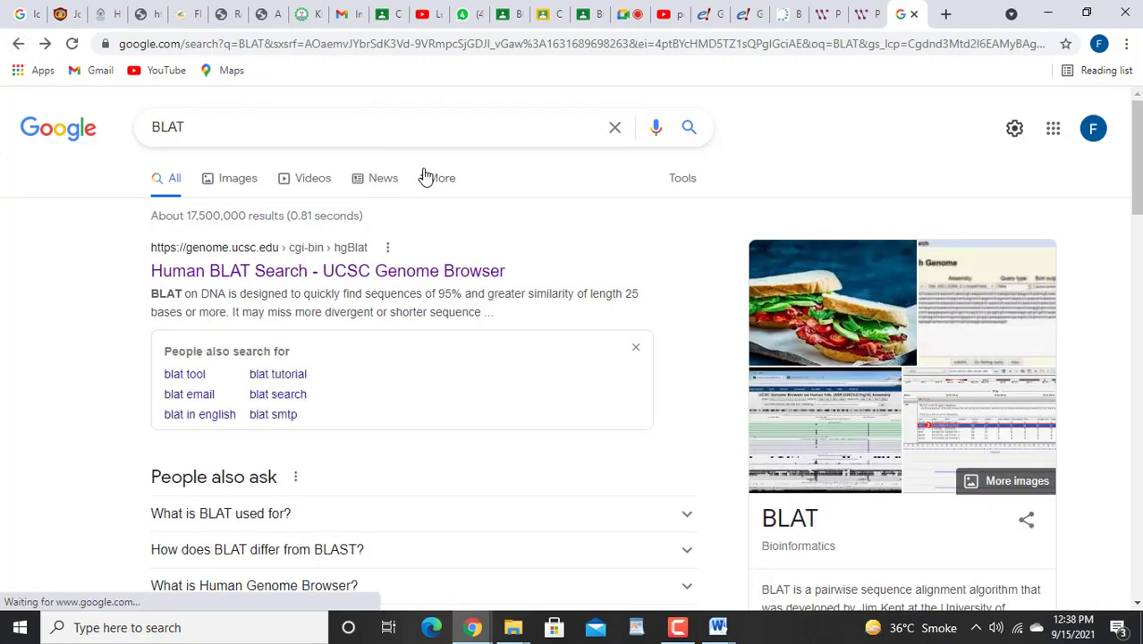
{"action": "left_click", "coordinate": [338, 279]}
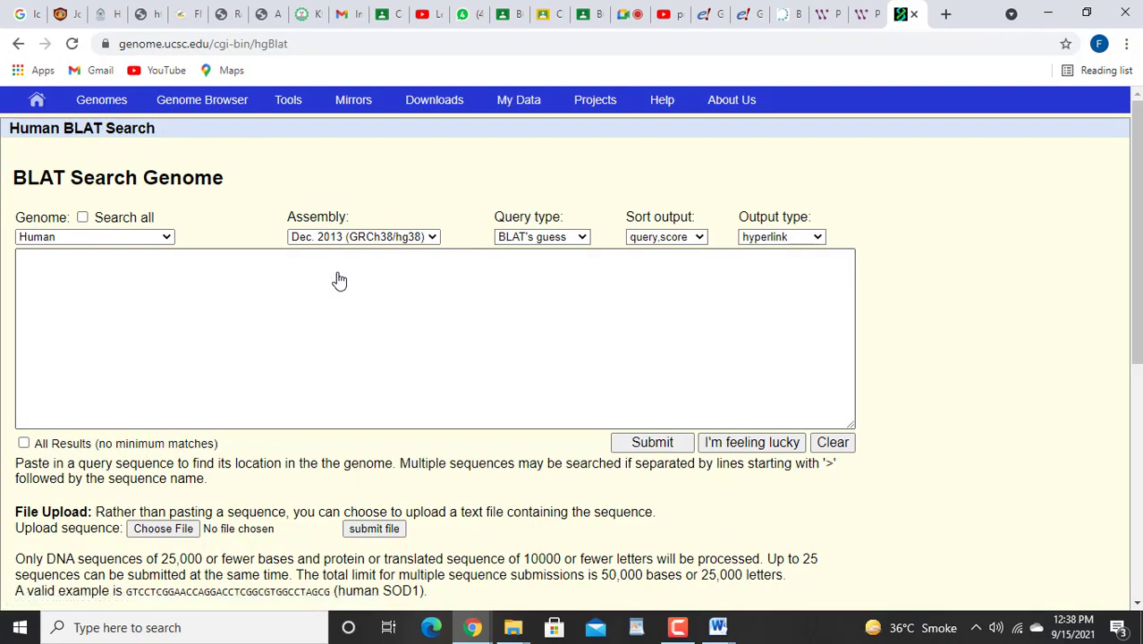
Step: Look over the bracketed sequence in the BCKDK cDNA document in Word and return to the BLAT page in Chrome
{"action": "mouse_move", "coordinate": [716, 631]}
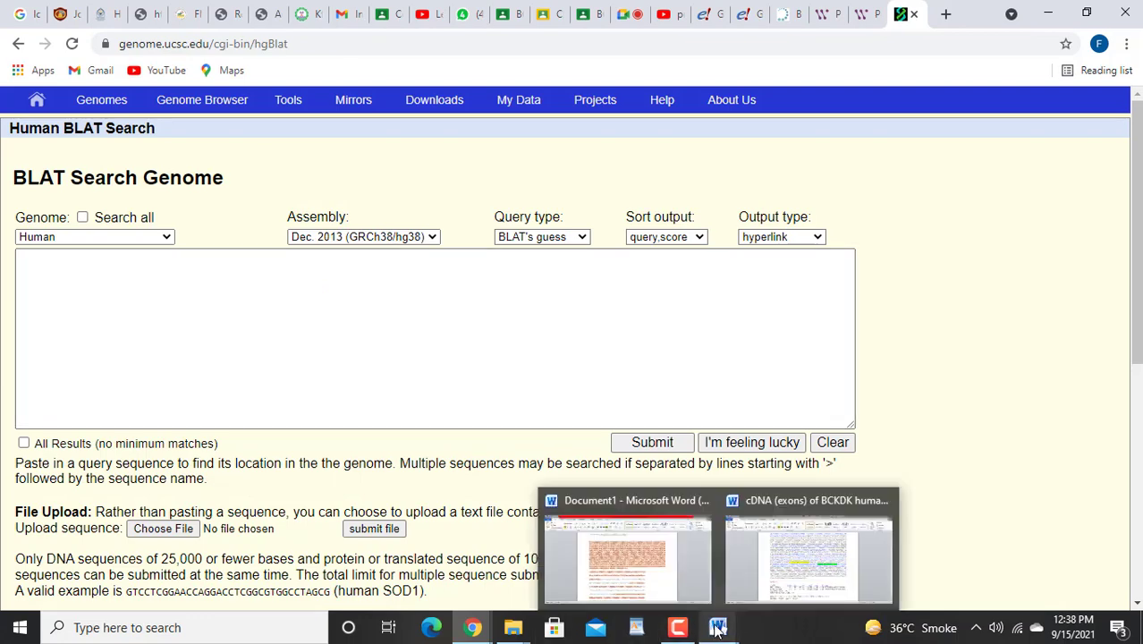
{"action": "left_click", "coordinate": [812, 568]}
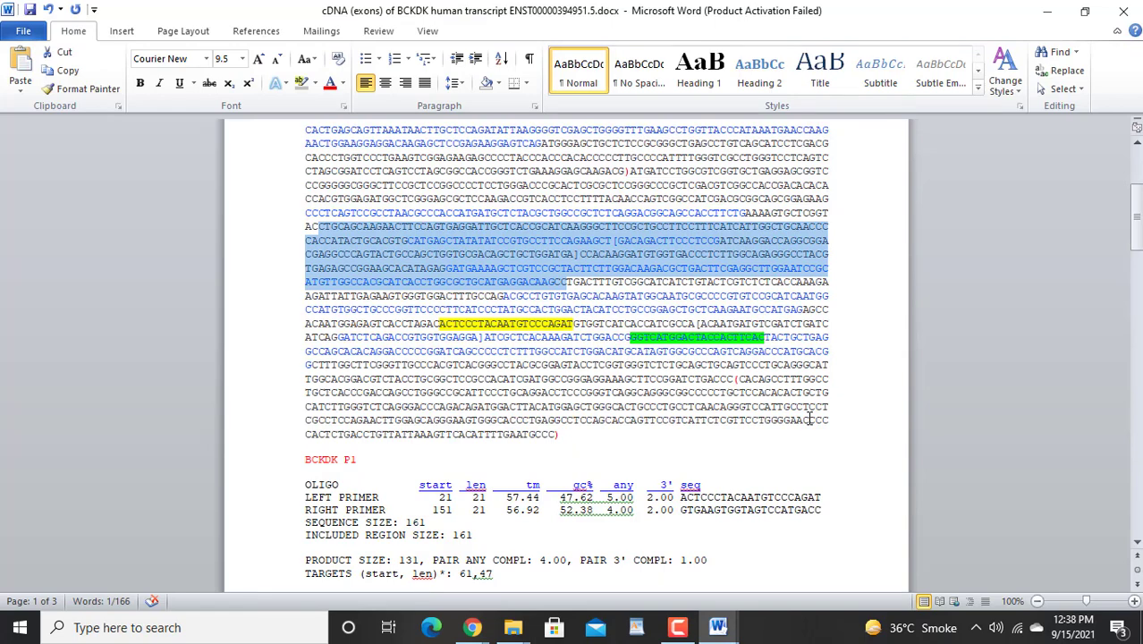
{"action": "left_click", "coordinate": [474, 628]}
{"action": "left_click", "coordinate": [442, 591]}
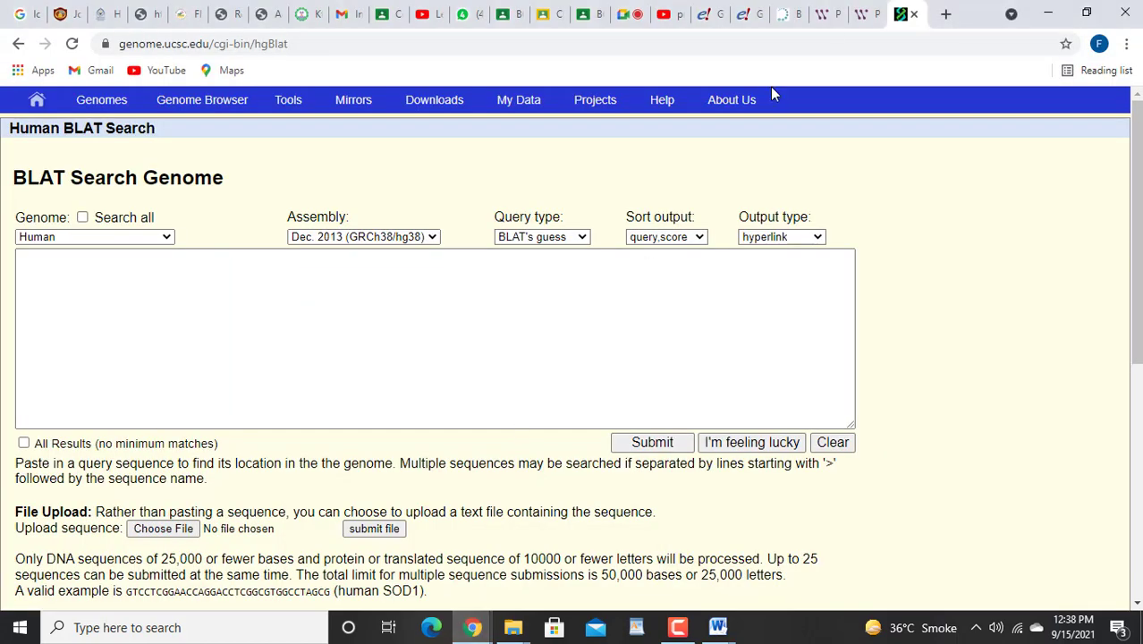
Step: Go back from the Primer3 output to the input form and its source sequence box
{"action": "left_click", "coordinate": [866, 18]}
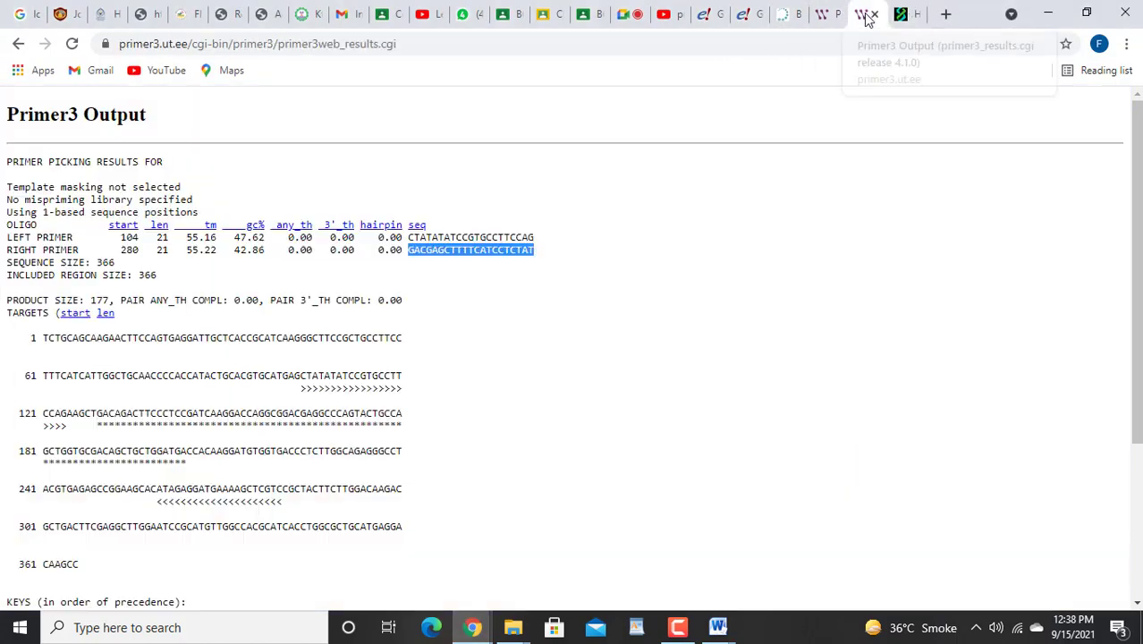
{"action": "left_click", "coordinate": [18, 45]}
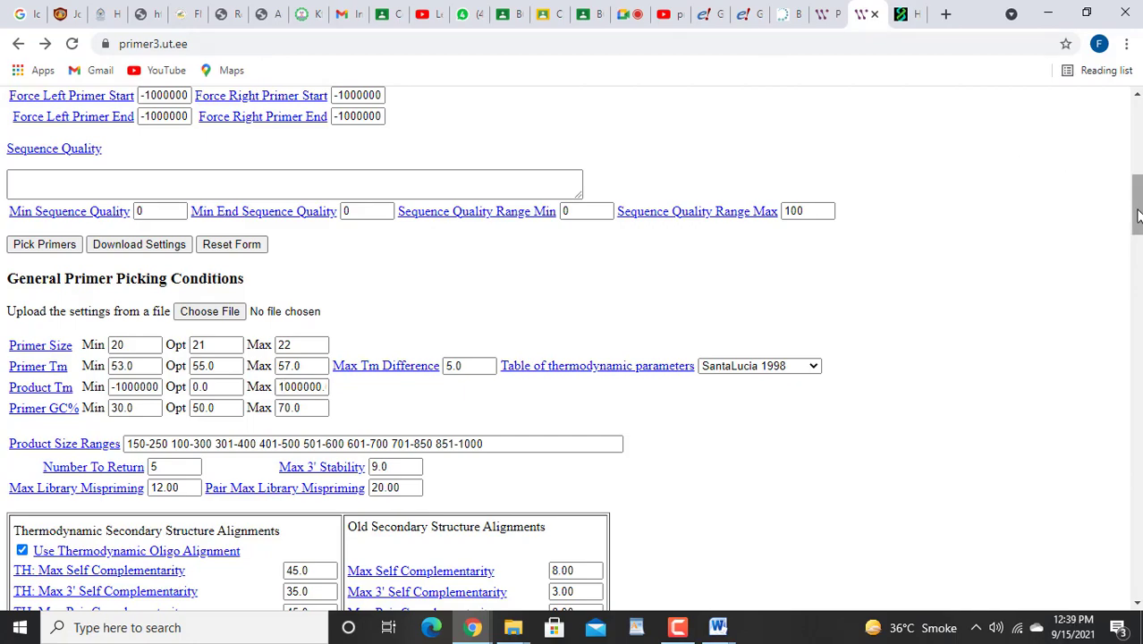
{"action": "left_click_drag", "start_coordinate": [1137, 215], "coordinate": [1138, 147]}
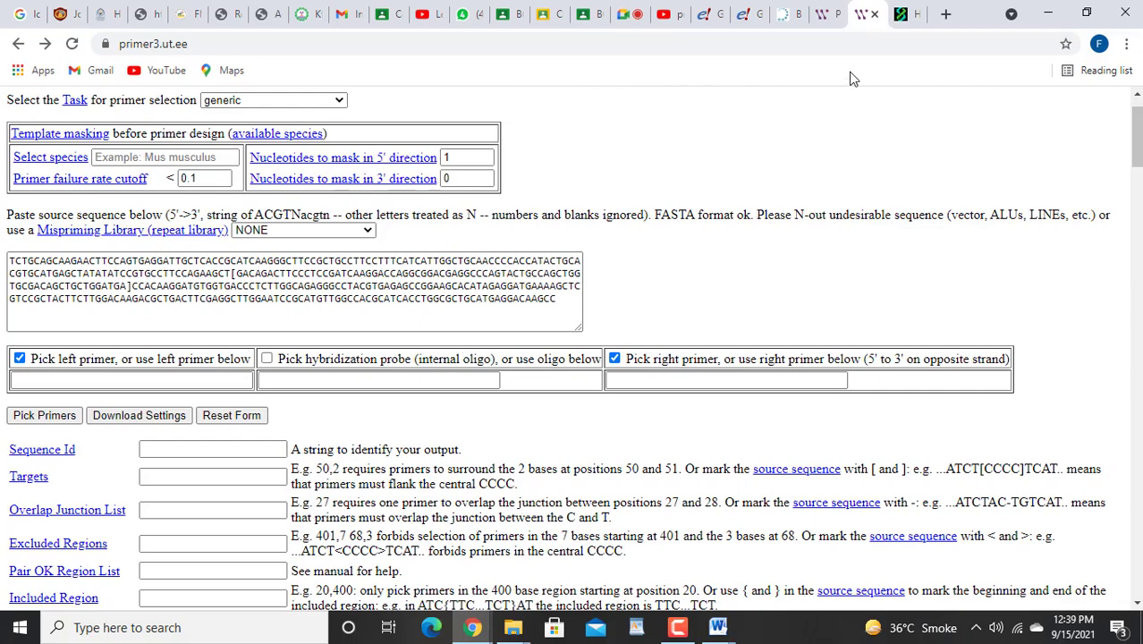
Step: In the BCKDK cDNA document in Word, copy the stretch from ACGCCTGTG to GGAGGAAAGCT around the bracketed ACAATGATGTCG target
{"action": "left_click", "coordinate": [716, 629]}
{"action": "left_click", "coordinate": [799, 542]}
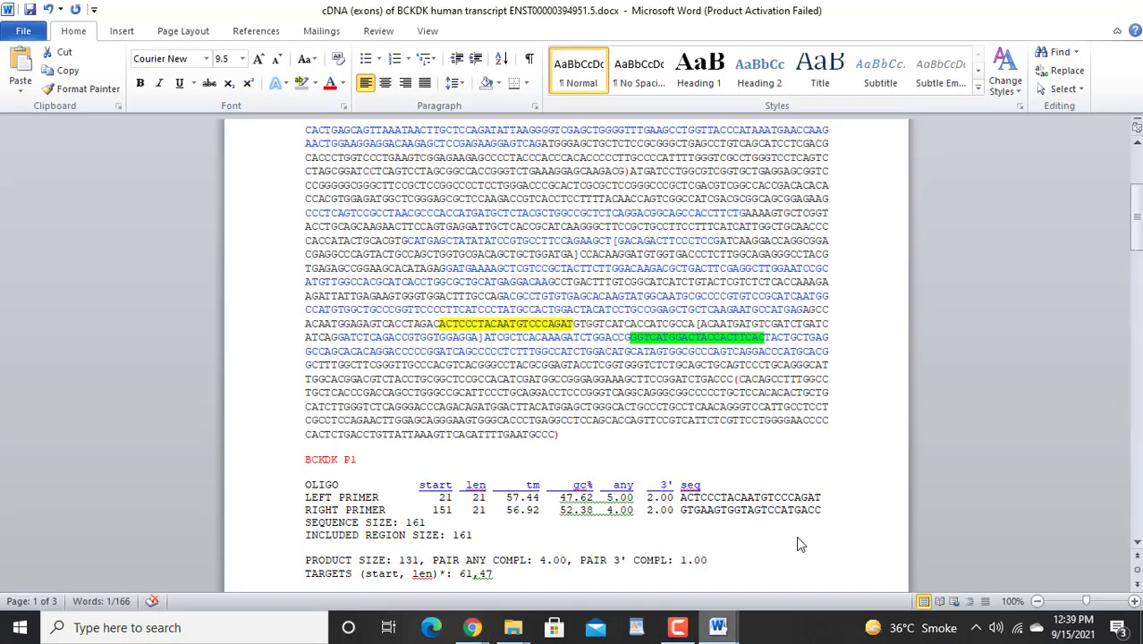
{"action": "left_click", "coordinate": [792, 328]}
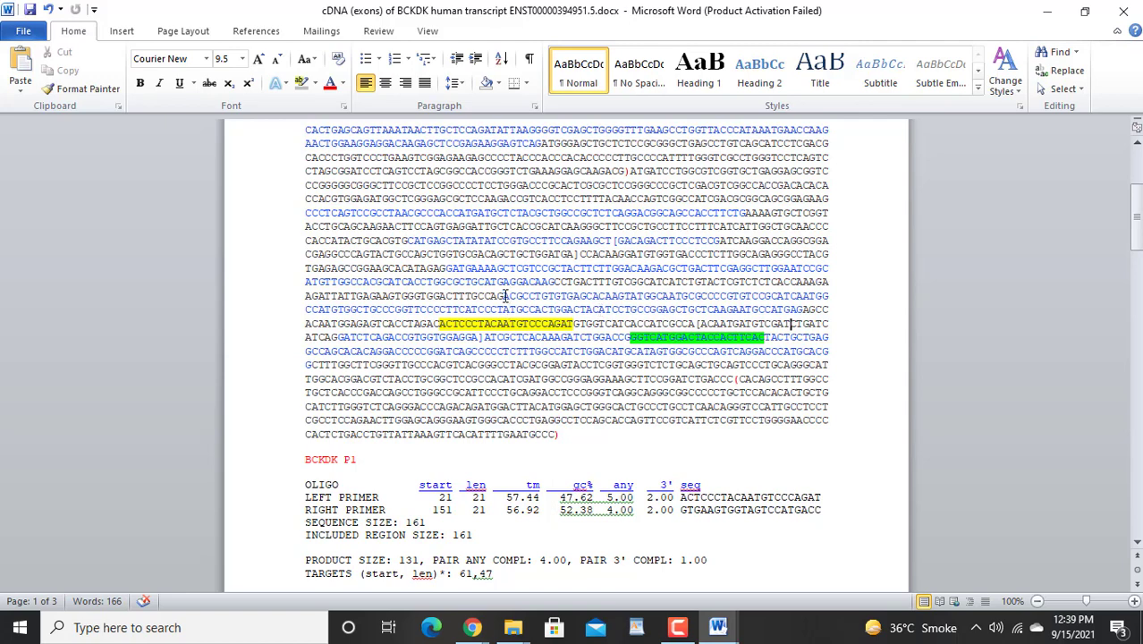
{"action": "left_click_drag", "start_coordinate": [503, 295], "coordinate": [645, 381]}
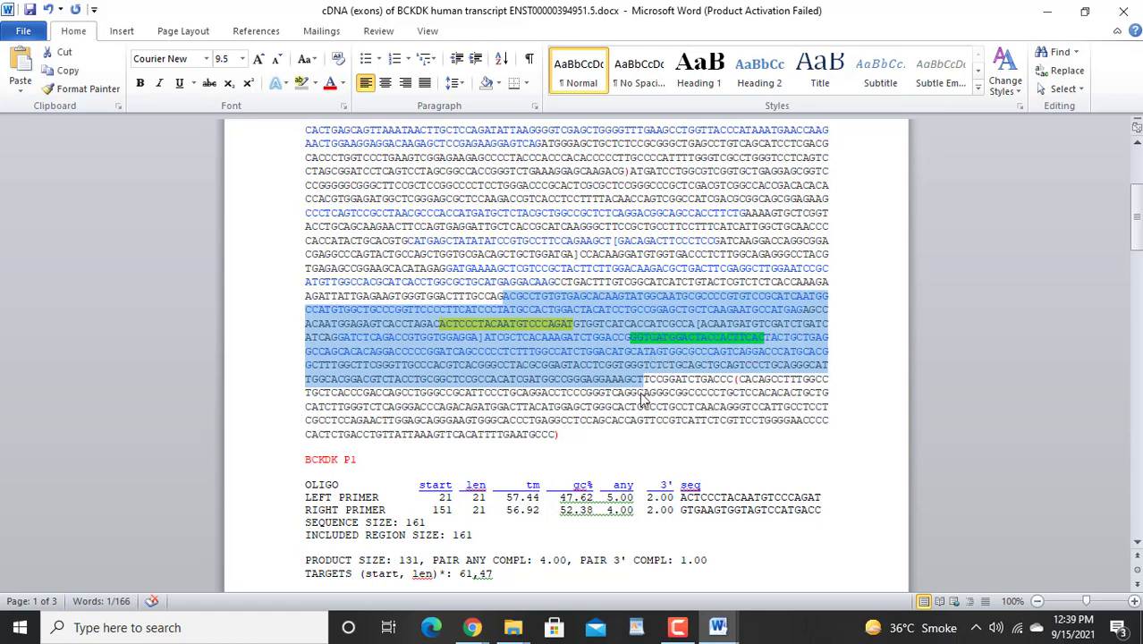
Step: Back in Chrome, replace the Primer3 source sequence with the copied cDNA stretch and pick primers
{"action": "left_click", "coordinate": [472, 628]}
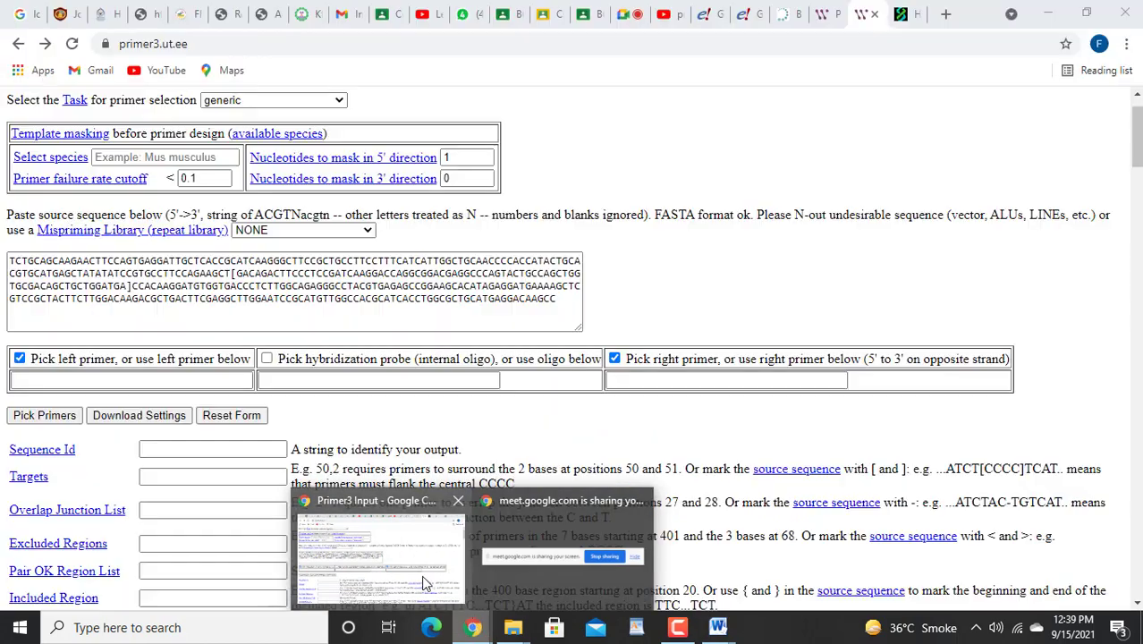
{"action": "left_click", "coordinate": [422, 575]}
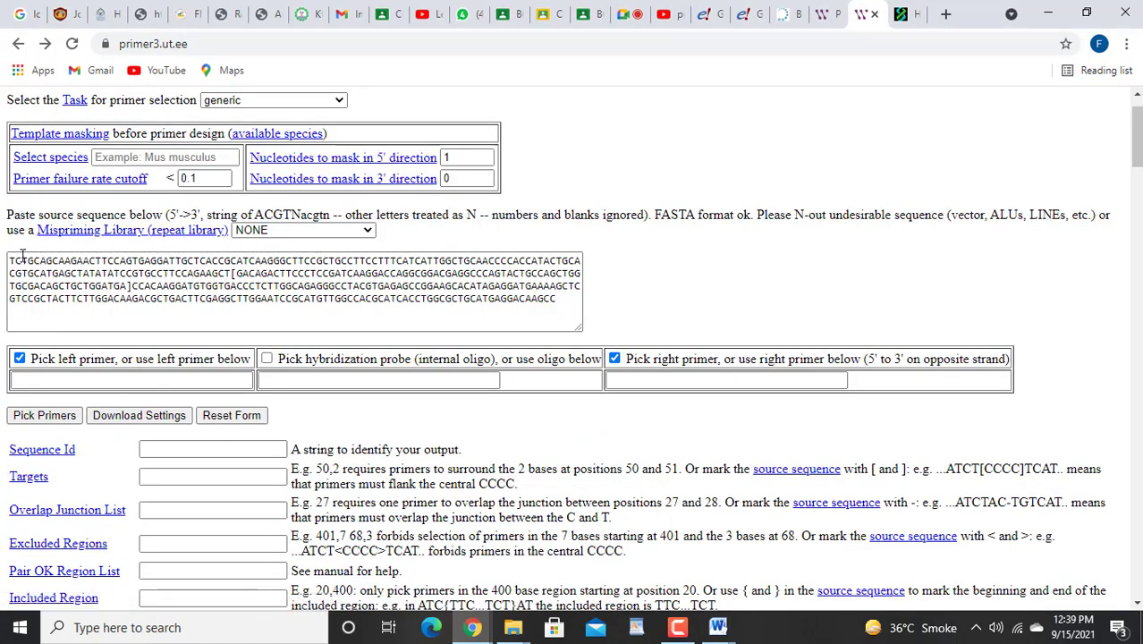
{"action": "left_click_drag", "start_coordinate": [11, 260], "coordinate": [567, 340]}
{"action": "key", "text": "ctrl+v"}
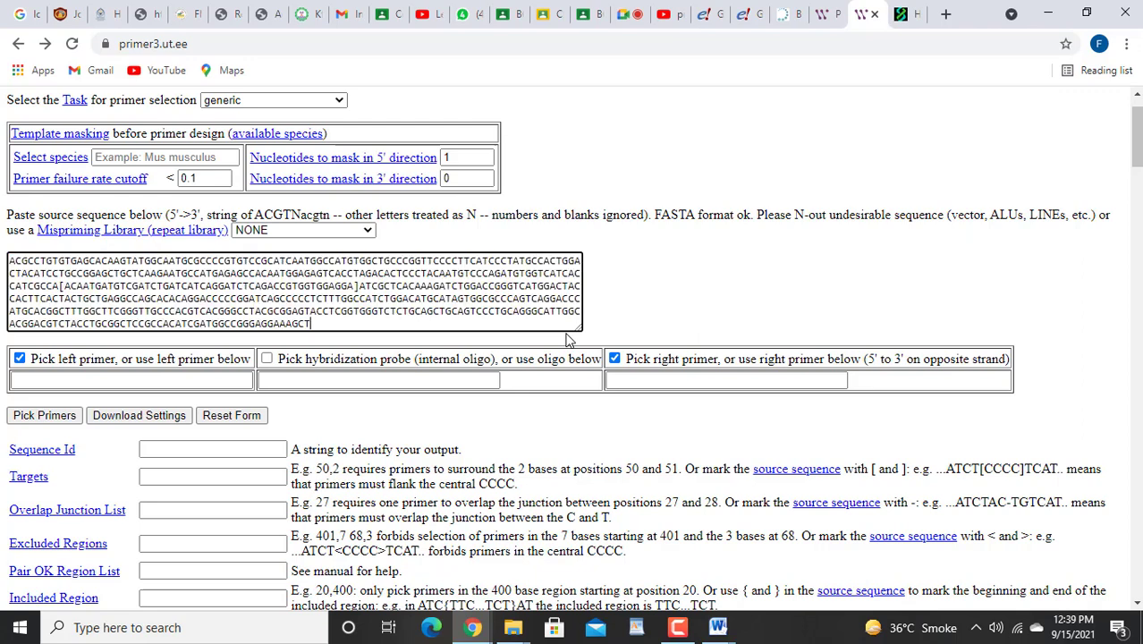
{"action": "left_click", "coordinate": [63, 424]}
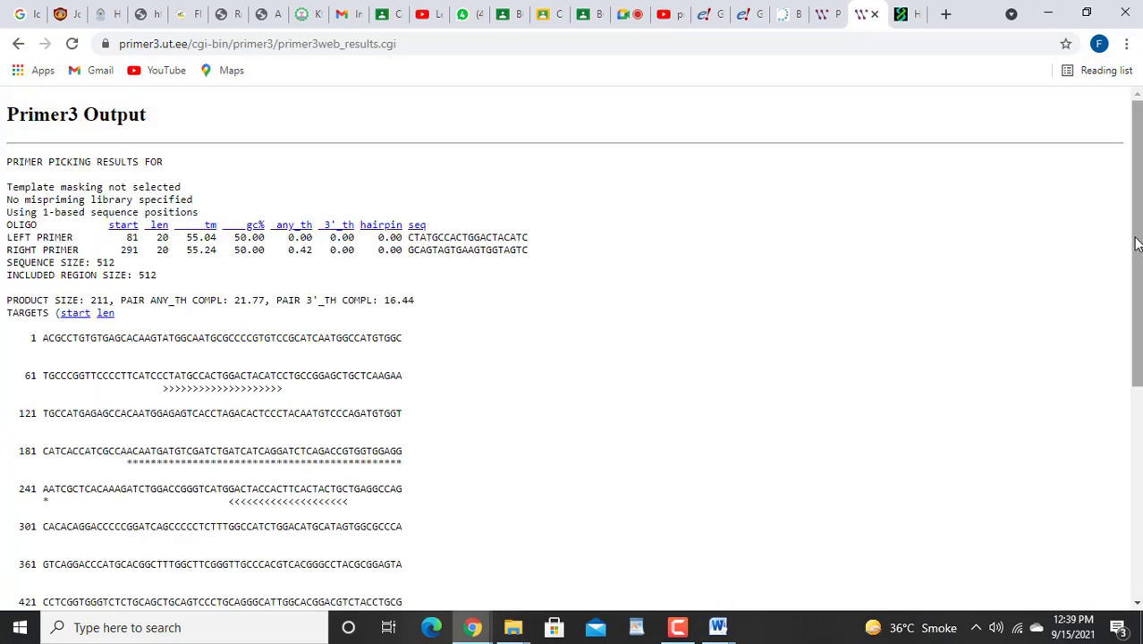
Step: Examine the additional oligos and statistics in the Primer3 output, checking the any_th help link in a separate tab
{"action": "left_click_drag", "start_coordinate": [1137, 237], "coordinate": [1137, 450]}
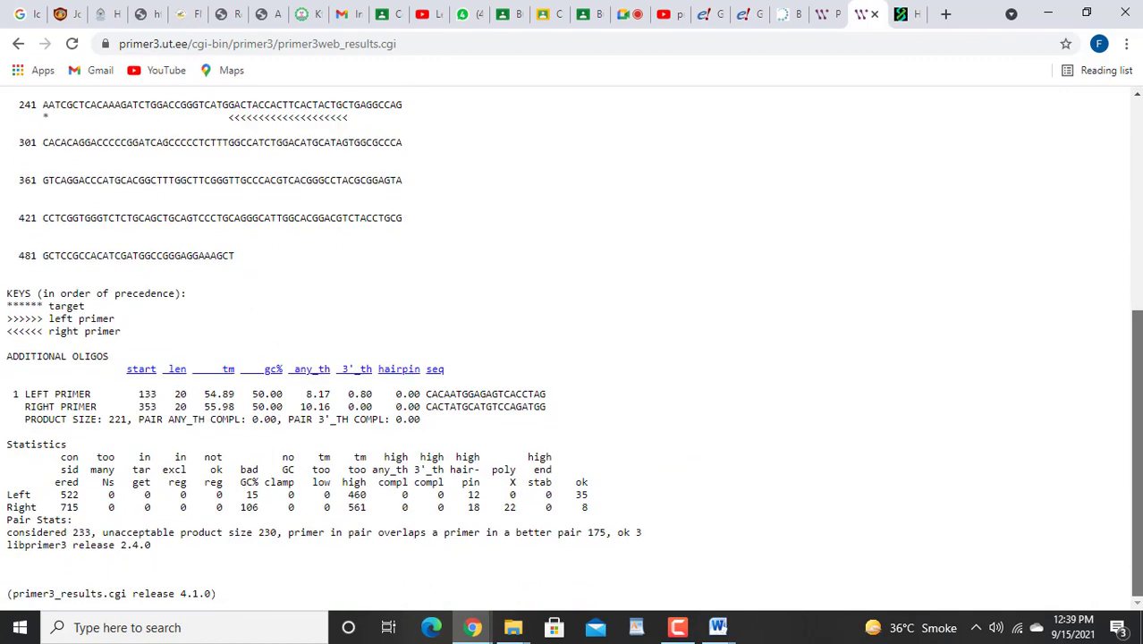
{"action": "left_click_drag", "start_coordinate": [1137, 450], "coordinate": [1137, 450]}
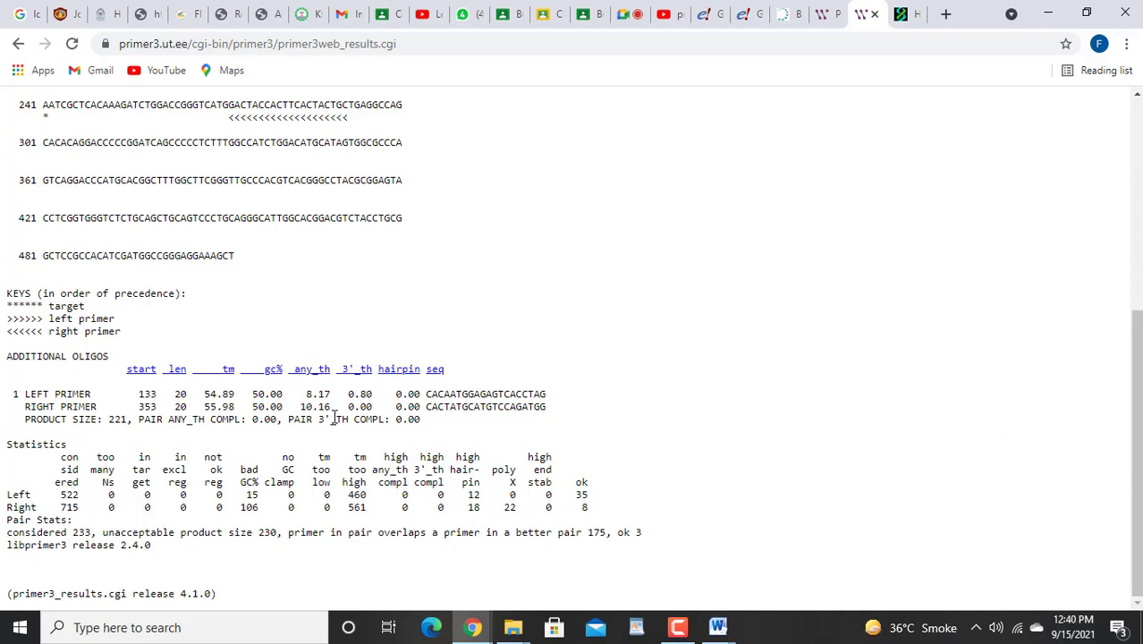
{"action": "right_click", "coordinate": [319, 375]}
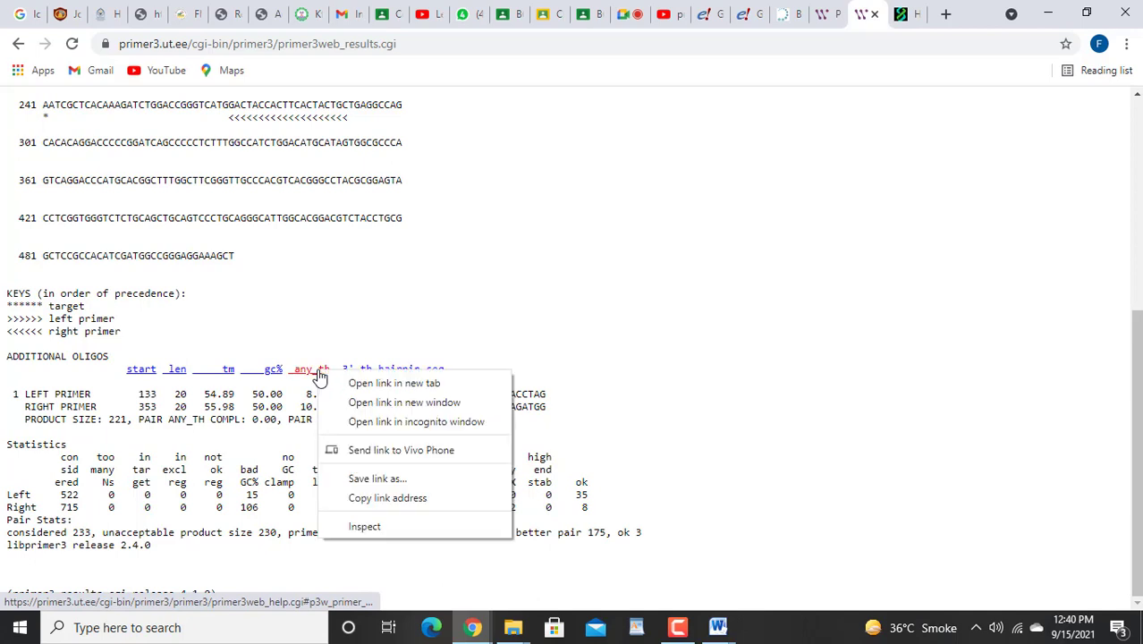
{"action": "left_click", "coordinate": [352, 383]}
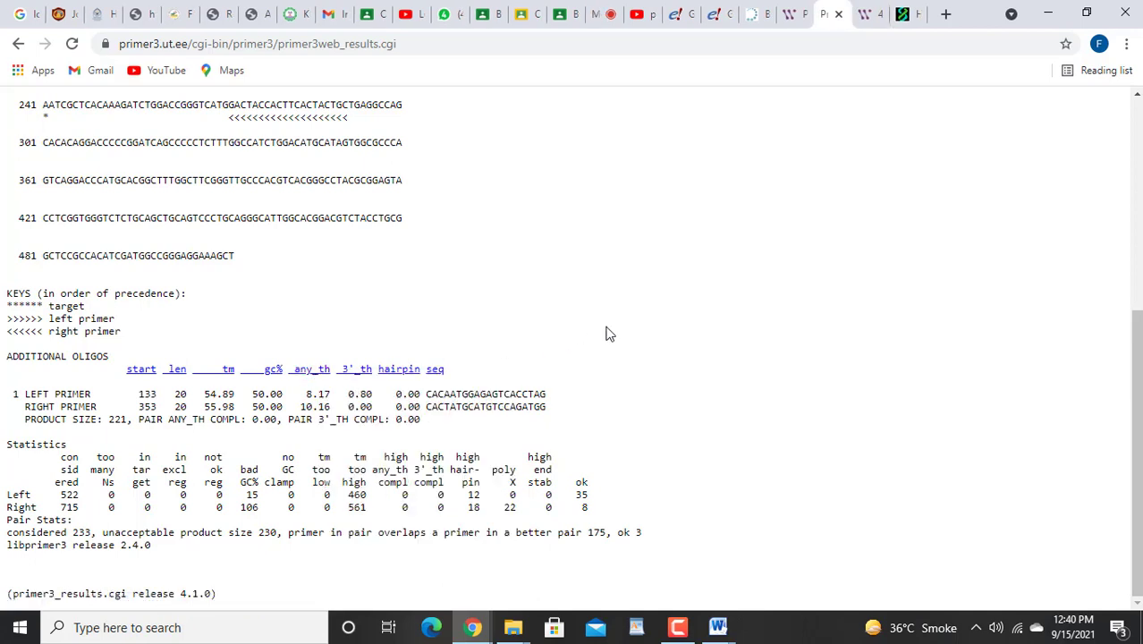
{"action": "left_click", "coordinate": [862, 18]}
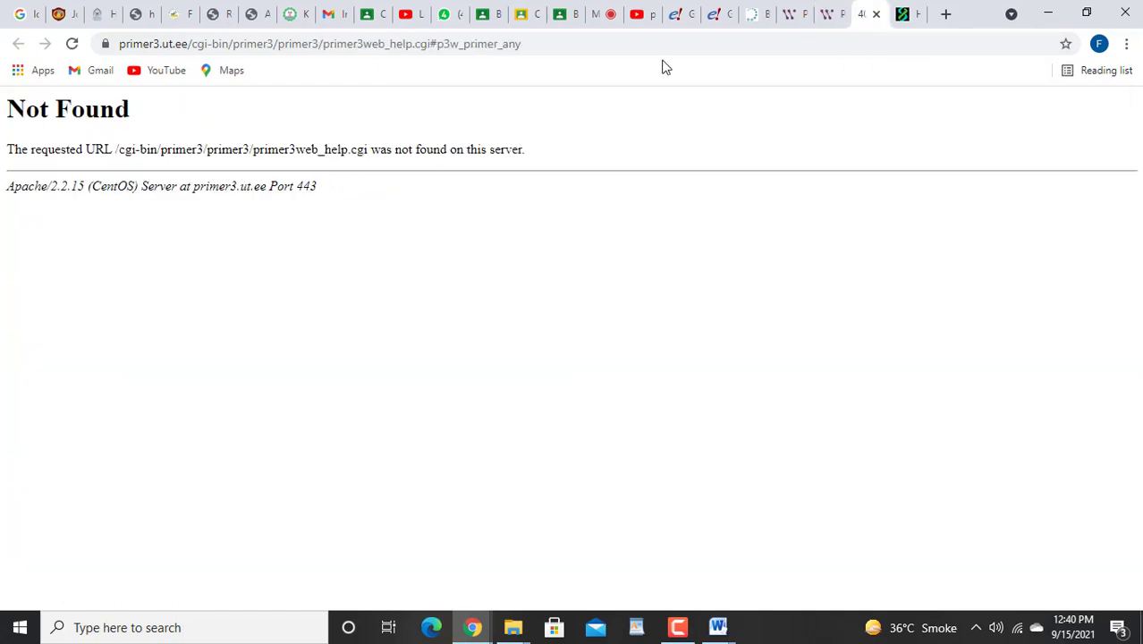
{"action": "left_click", "coordinate": [829, 19]}
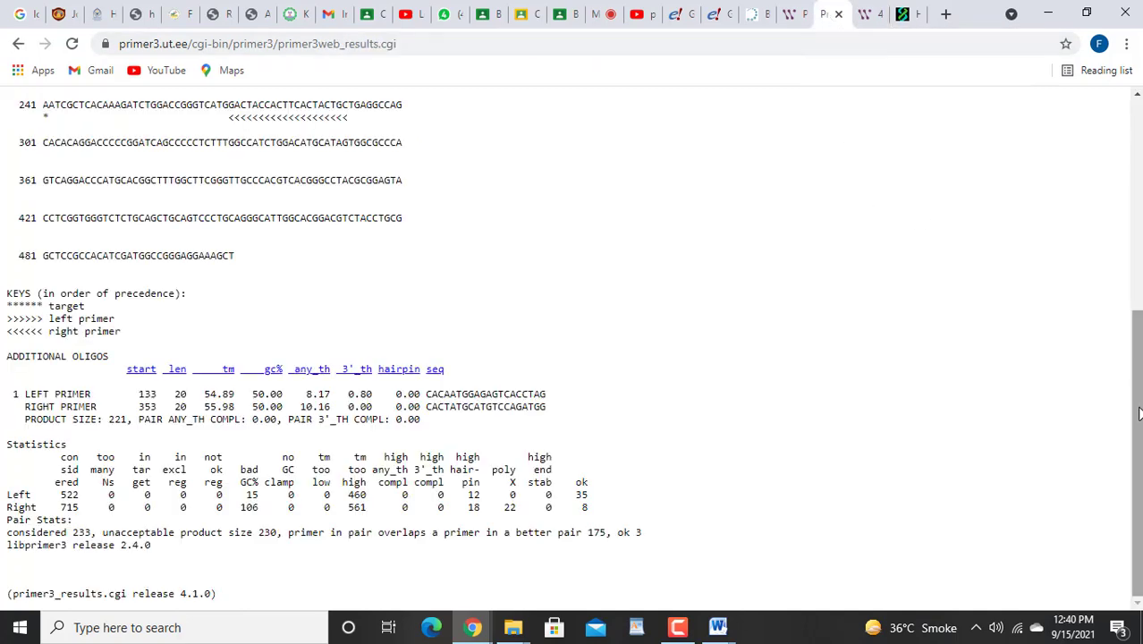
{"action": "scroll", "coordinate": [1138, 411], "scroll_direction": "up", "scroll_amount": 3}
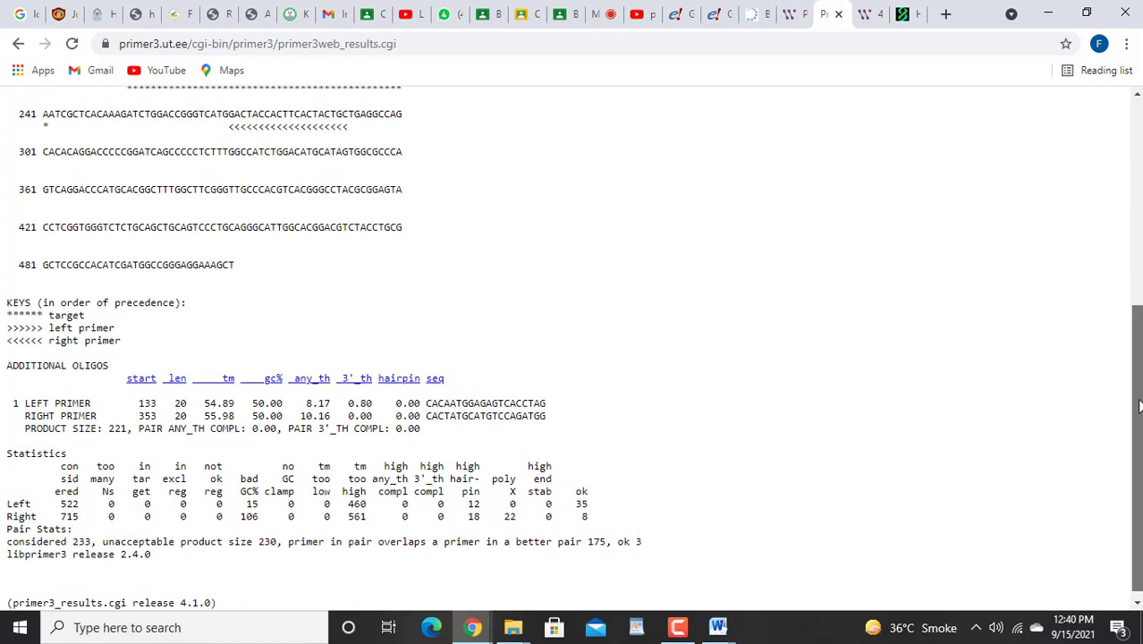
{"action": "scroll", "coordinate": [1139, 410], "scroll_direction": "up", "scroll_amount": 2}
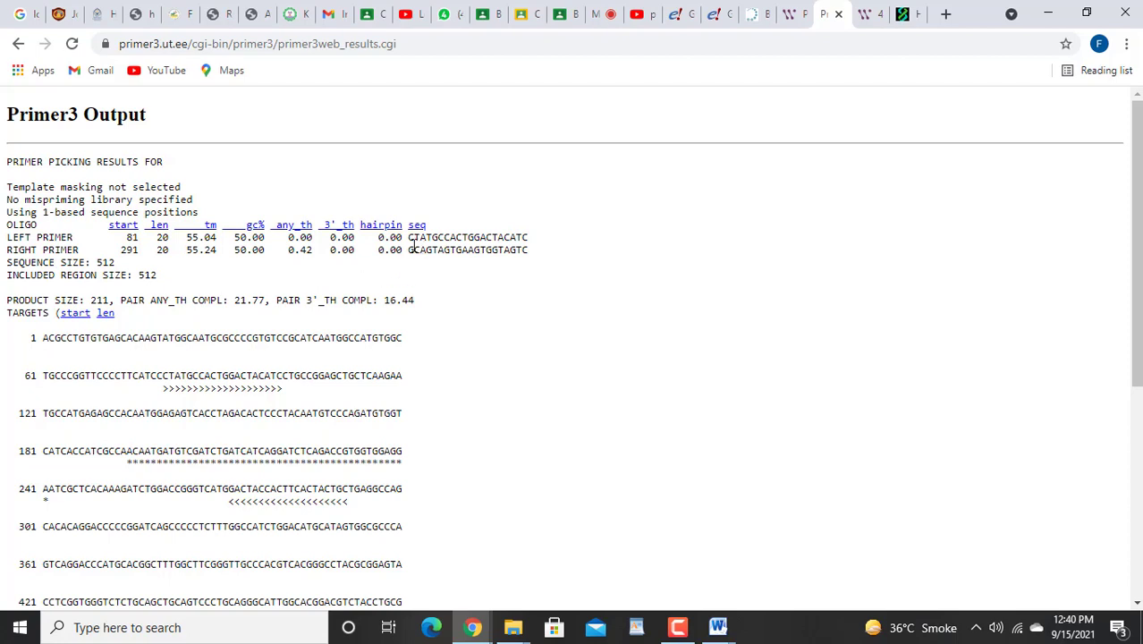
Step: Copy the left primer CTATGCCACTGGACTACATC from the Primer3 output and run a Human BLAT search with it
{"action": "left_click_drag", "start_coordinate": [410, 243], "coordinate": [530, 238]}
{"action": "key", "text": "ctrl+c"}
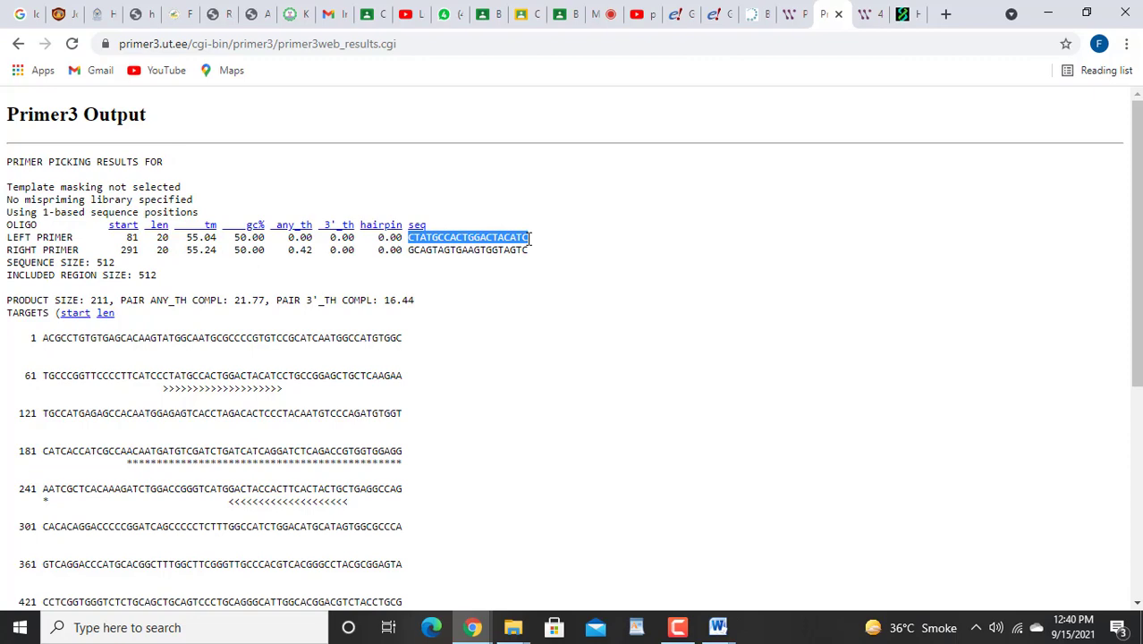
{"action": "left_click", "coordinate": [899, 13]}
{"action": "left_click", "coordinate": [279, 291]}
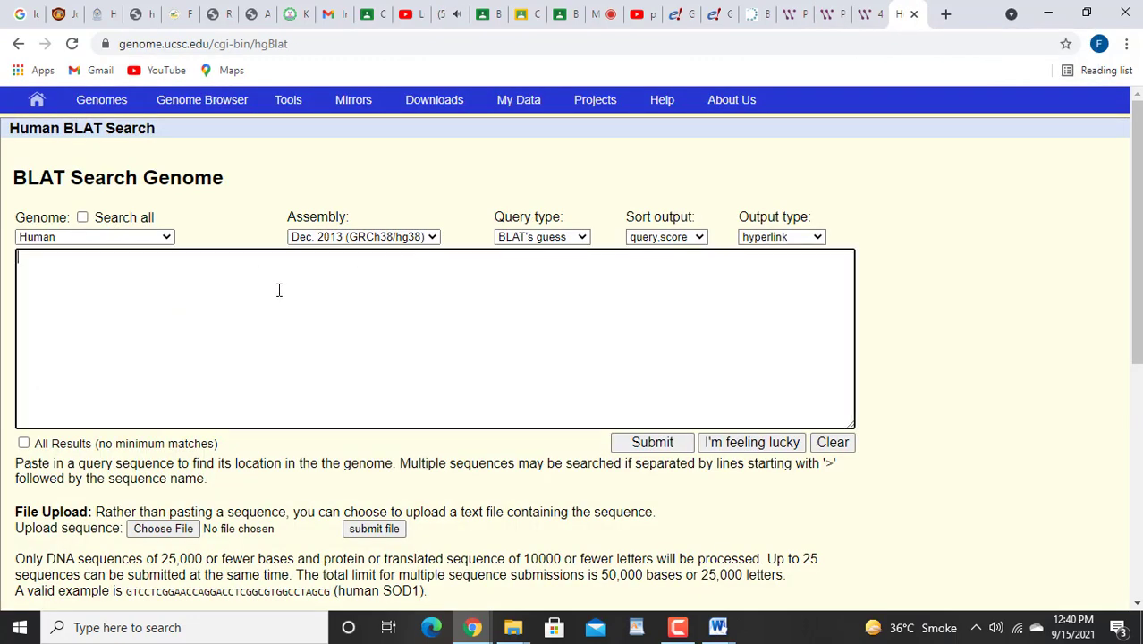
{"action": "key", "text": "ctrl+v"}
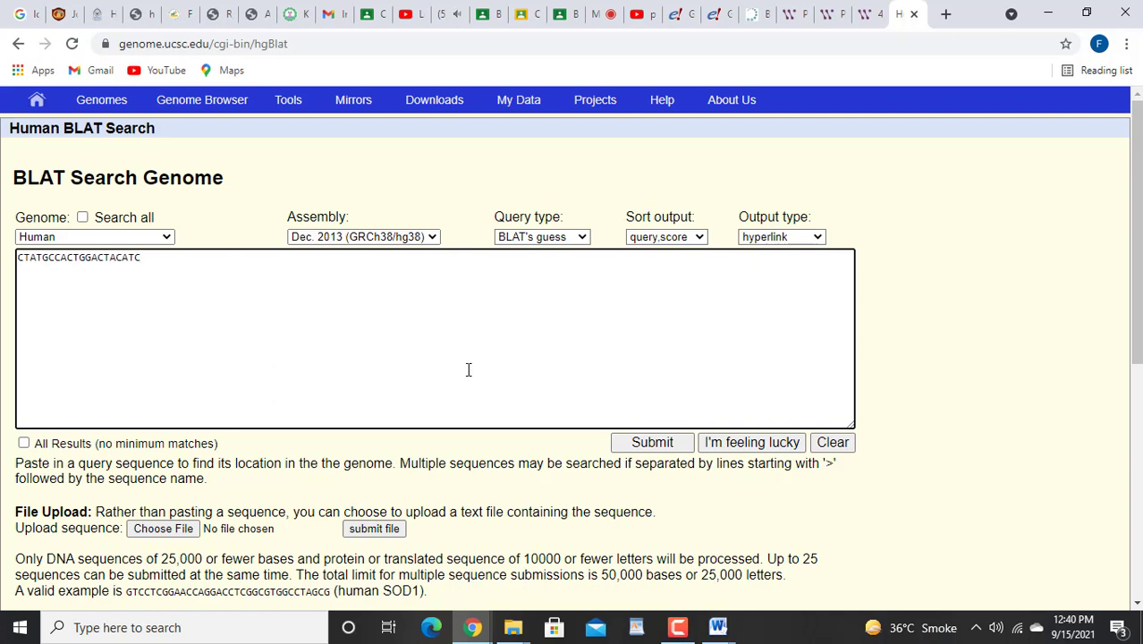
{"action": "left_click", "coordinate": [647, 444]}
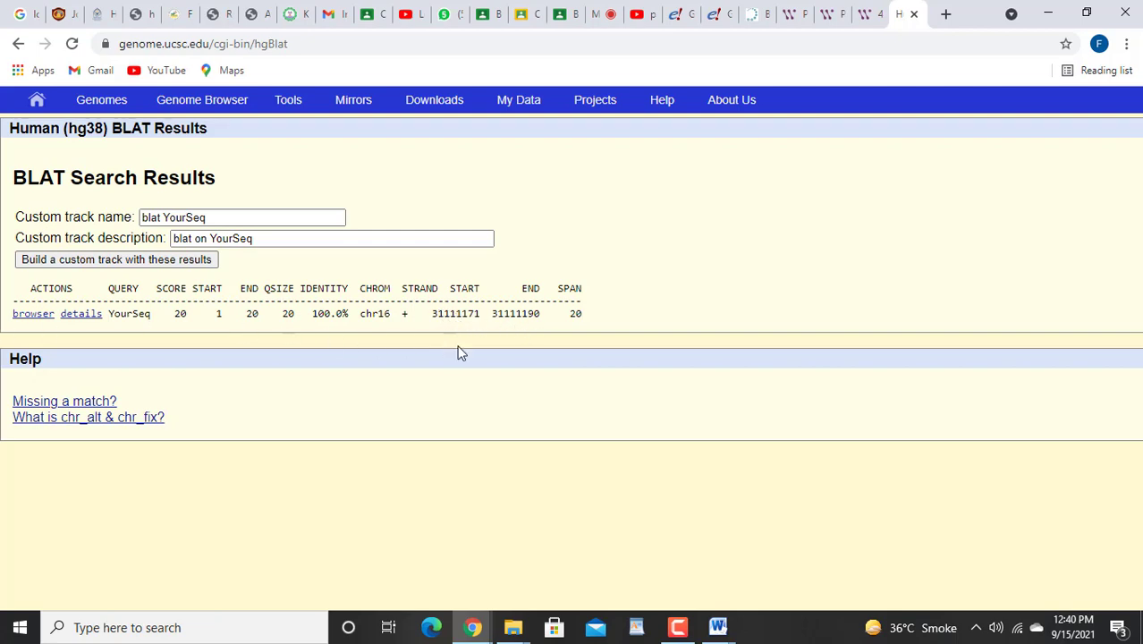
Step: Go back to the BLAT form, close the help page tab and copy the right primer GCAGTAGTGAAGTGGTAGTC from the Primer3 output
{"action": "left_click", "coordinate": [20, 52]}
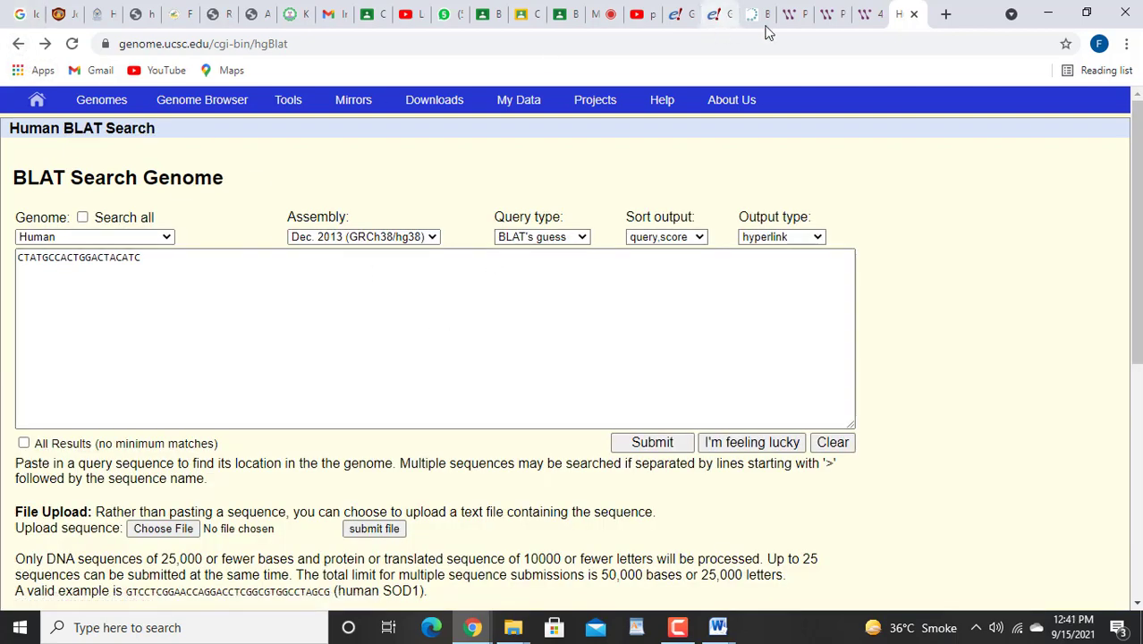
{"action": "left_click", "coordinate": [864, 15]}
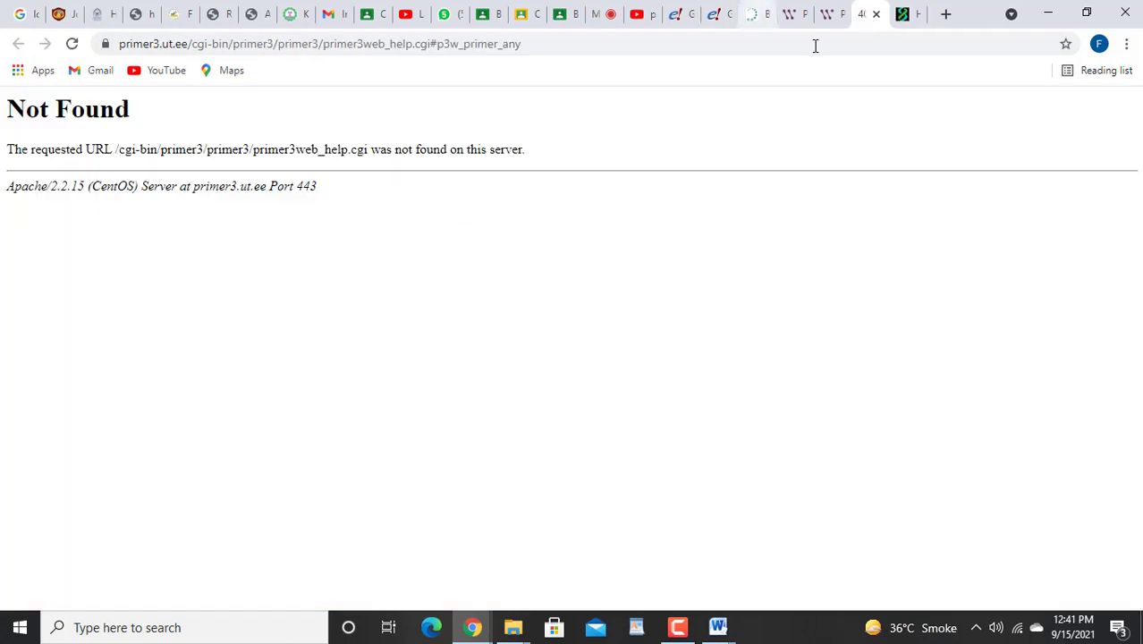
{"action": "left_click", "coordinate": [878, 16]}
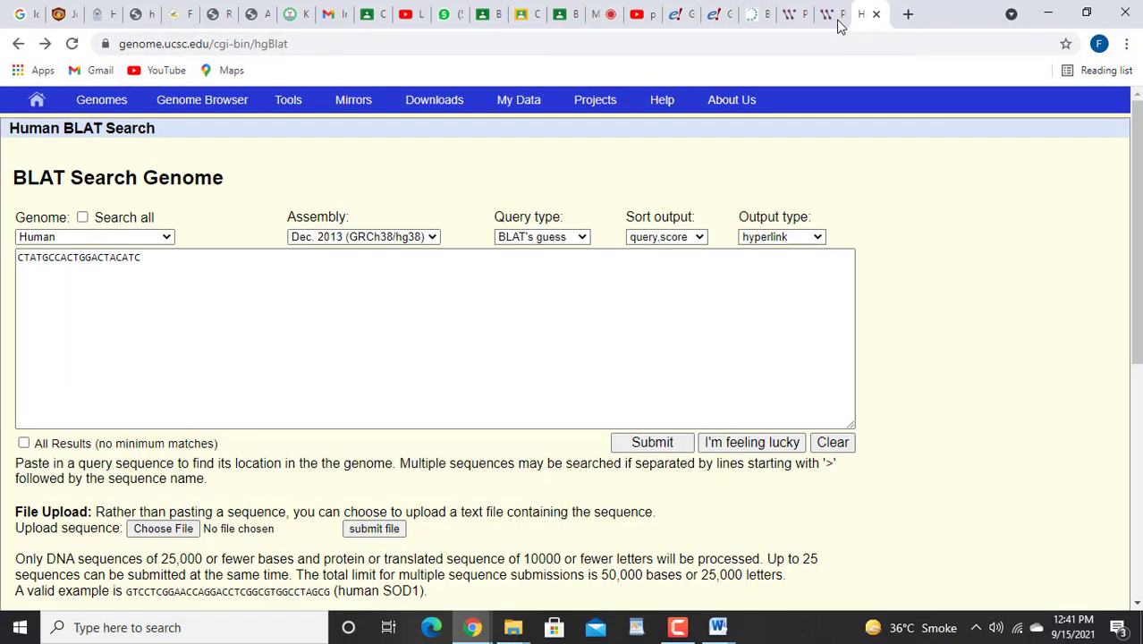
{"action": "left_click", "coordinate": [827, 14]}
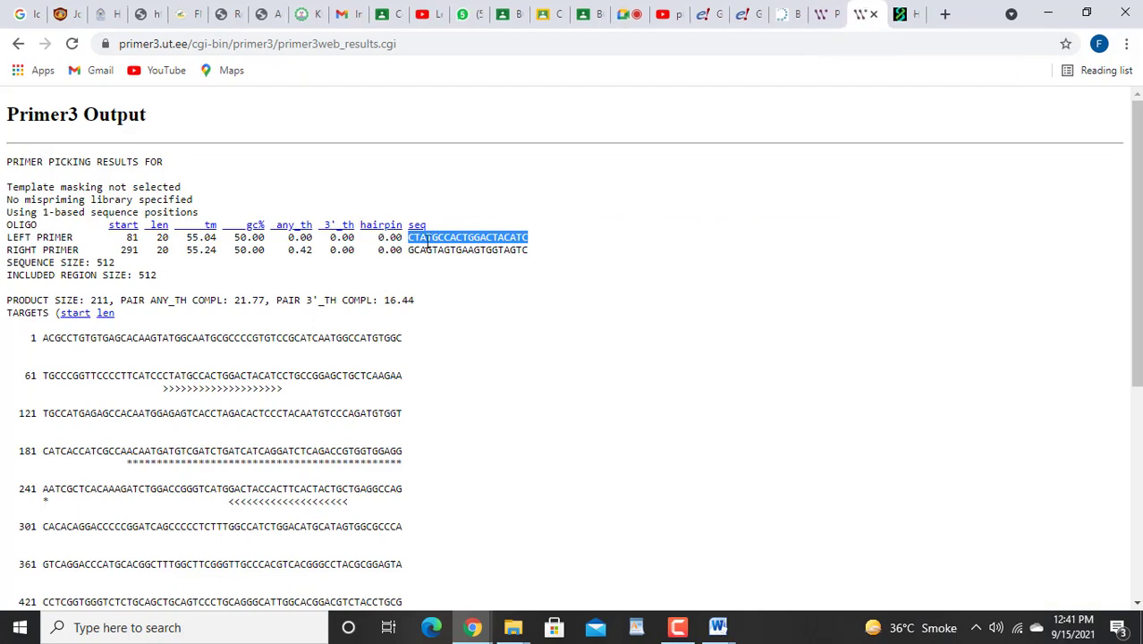
{"action": "left_click_drag", "start_coordinate": [410, 250], "coordinate": [527, 251]}
{"action": "key", "text": "ctrl+c"}
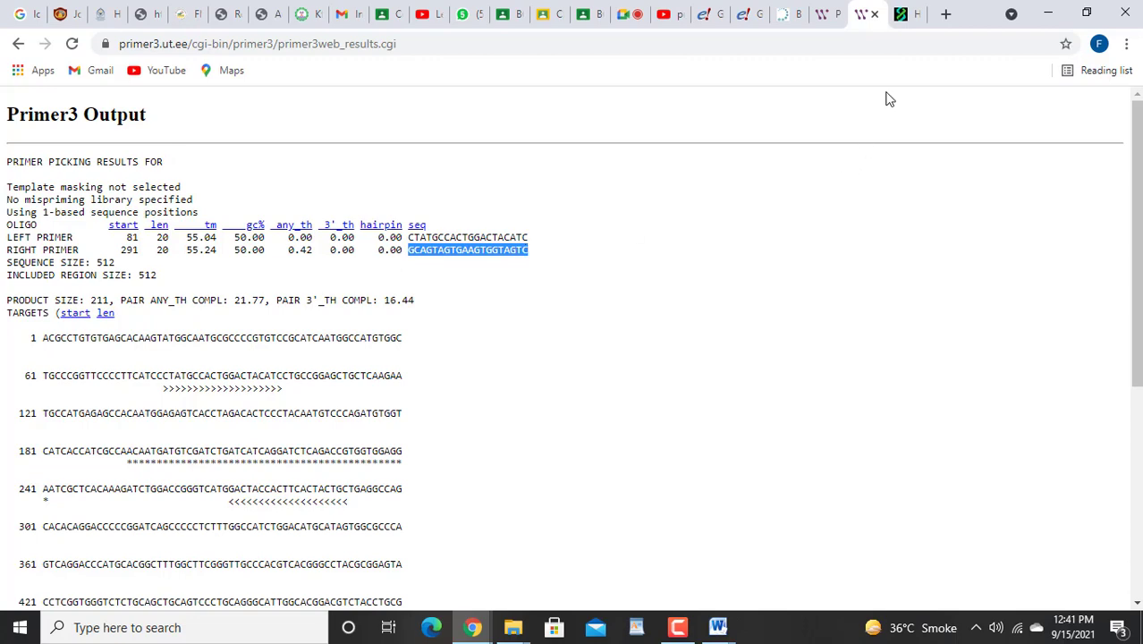
Step: Replace the BLAT query with the right primer GCAGTAGTGAAGTGGTAGTC and submit the search
{"action": "left_click", "coordinate": [899, 18]}
{"action": "left_click", "coordinate": [195, 261]}
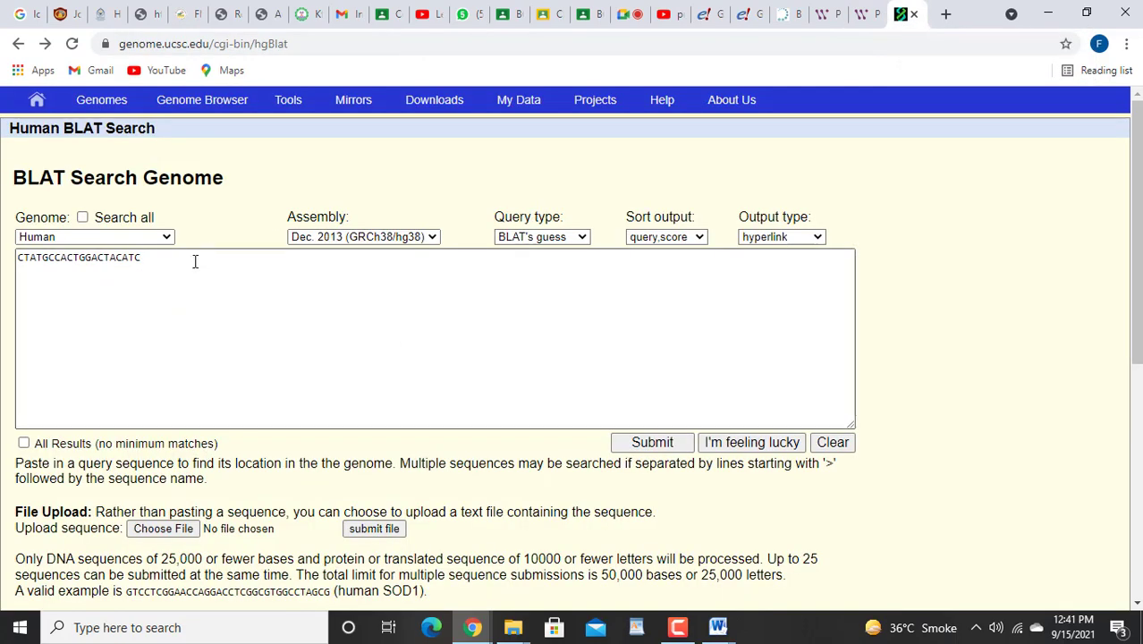
{"action": "left_click", "coordinate": [195, 262]}
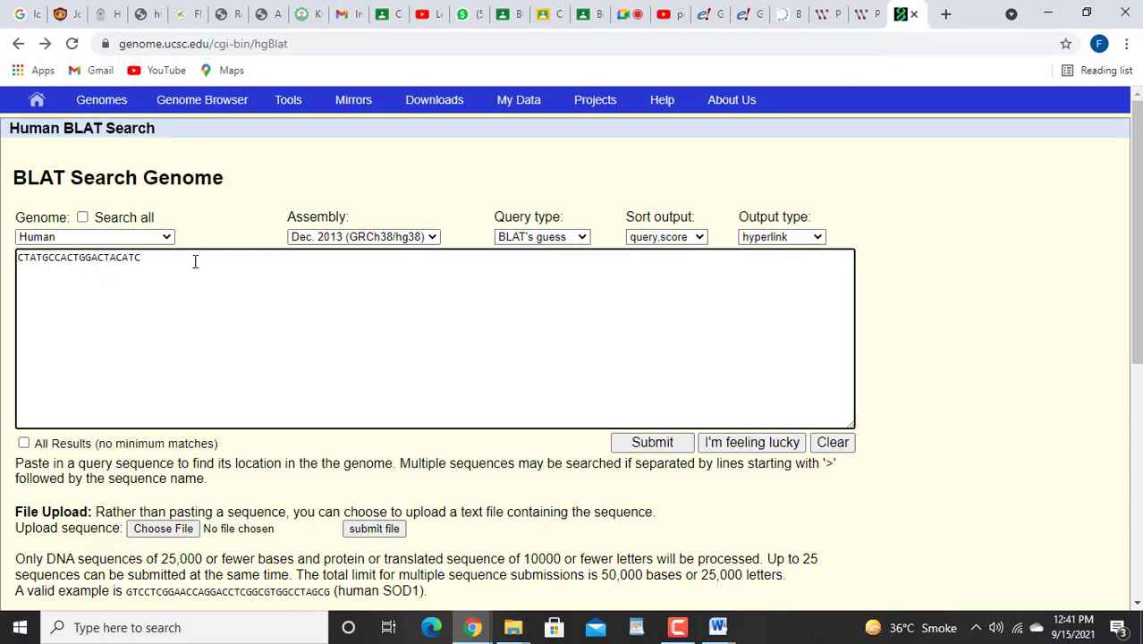
{"action": "key", "text": "BackSpace"}
{"action": "key", "text": "BackSpace"}
{"action": "key", "text": "BackSpace"}
{"action": "key", "text": "BackSpace"}
{"action": "key", "text": "BackSpace"}
{"action": "key", "text": "BackSpace"}
{"action": "key", "text": "BackSpace"}
{"action": "key", "text": "BackSpace"}
{"action": "key", "text": "BackSpace"}
{"action": "key", "text": "BackSpace"}
{"action": "key", "text": "BackSpace"}
{"action": "key", "text": "BackSpace"}
{"action": "key", "text": "BackSpace"}
{"action": "key", "text": "BackSpace"}
{"action": "key", "text": "BackSpace"}
{"action": "key", "text": "BackSpace"}
{"action": "key", "text": "BackSpace"}
{"action": "key", "text": "BackSpace"}
{"action": "key", "text": "BackSpace"}
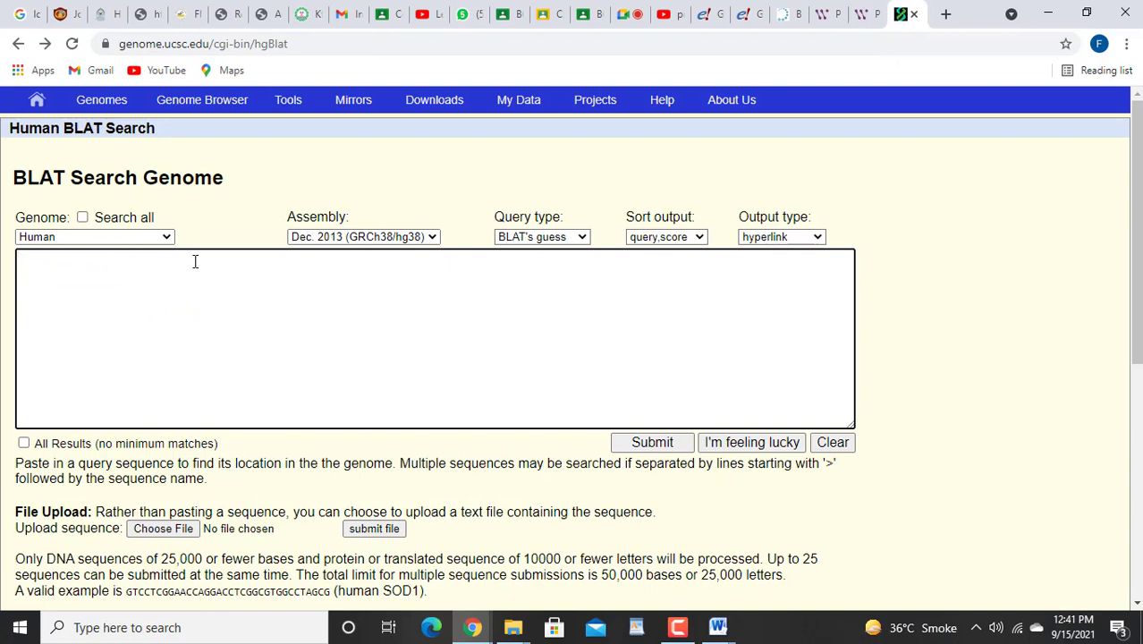
{"action": "key", "text": "ctrl+v"}
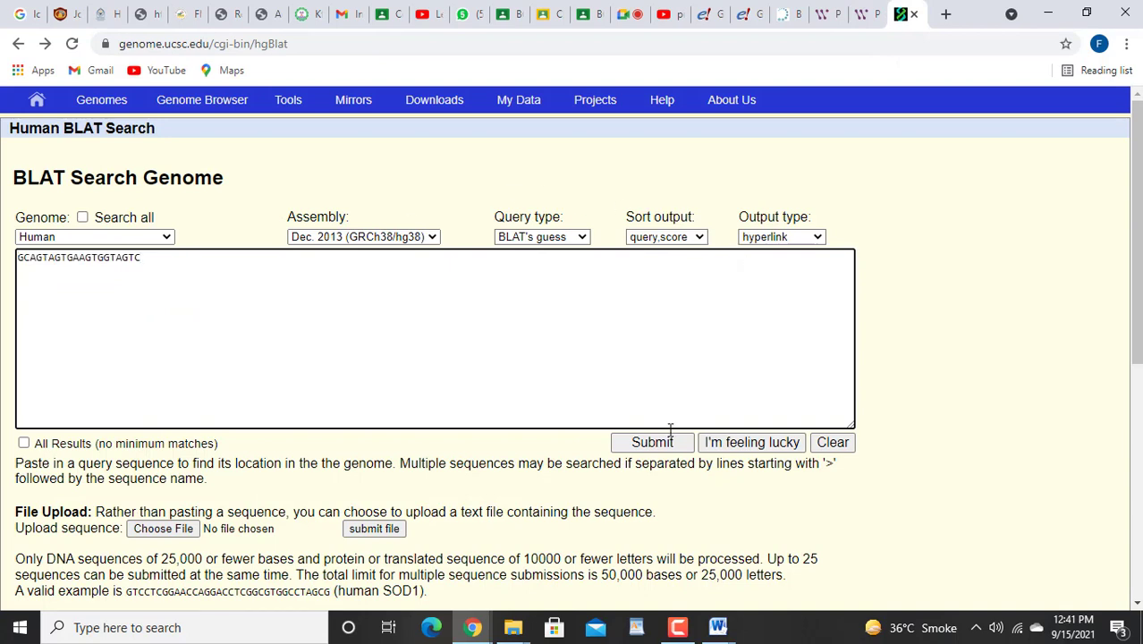
{"action": "left_click", "coordinate": [648, 446]}
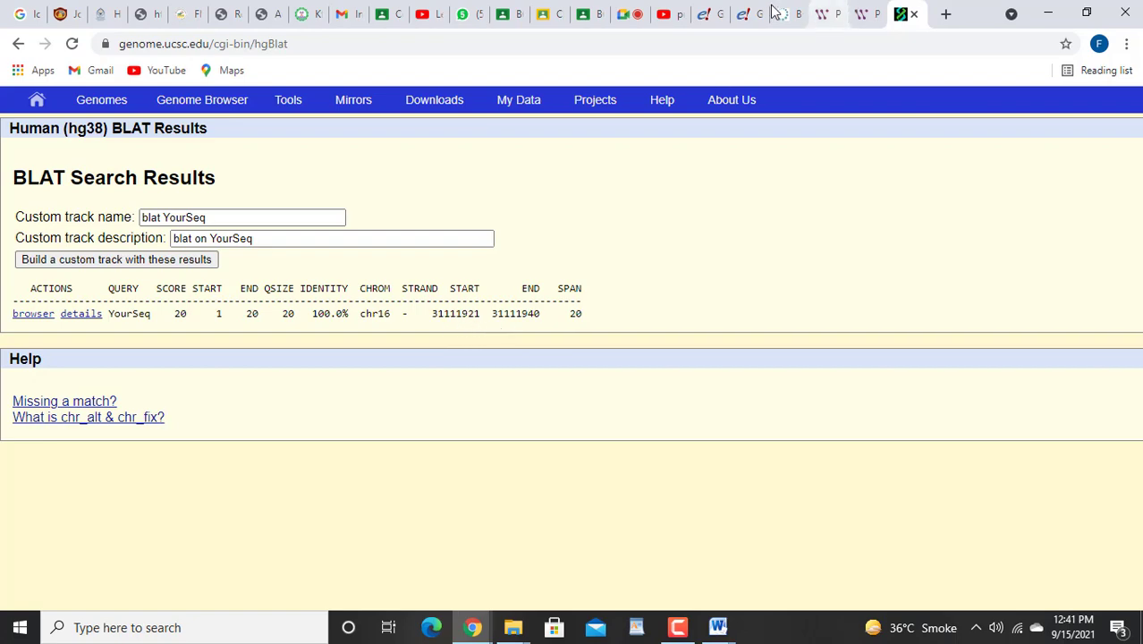
Step: Compare the BLAT hit's coordinates with the BCKDK gene location in Ensembl, then view the other Primer3 output
{"action": "left_click", "coordinate": [715, 20]}
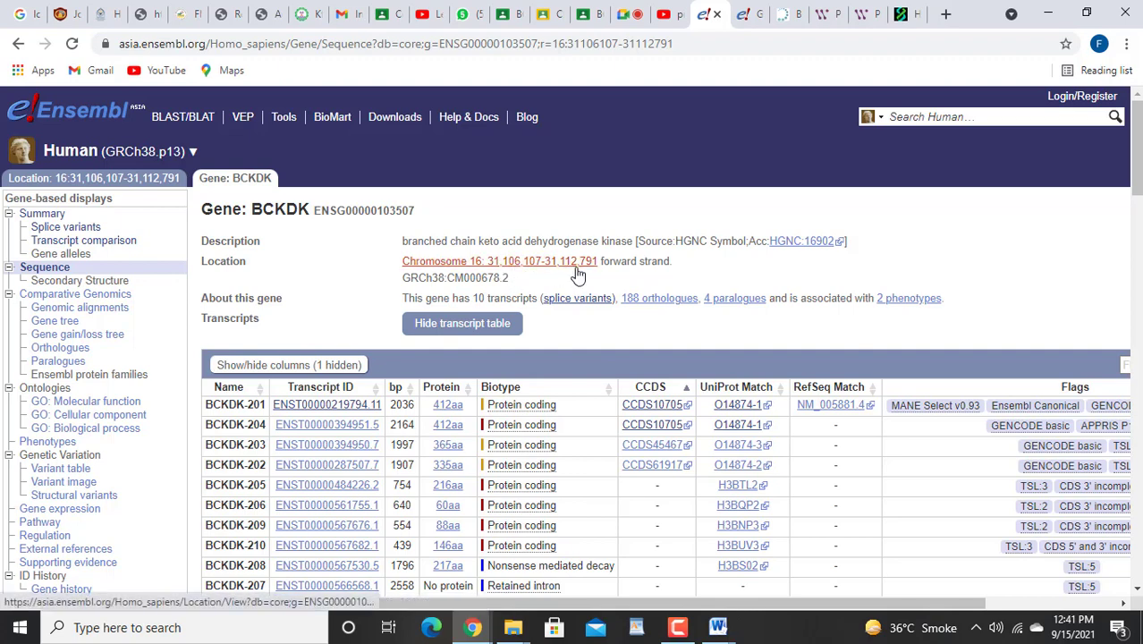
{"action": "left_click", "coordinate": [900, 16]}
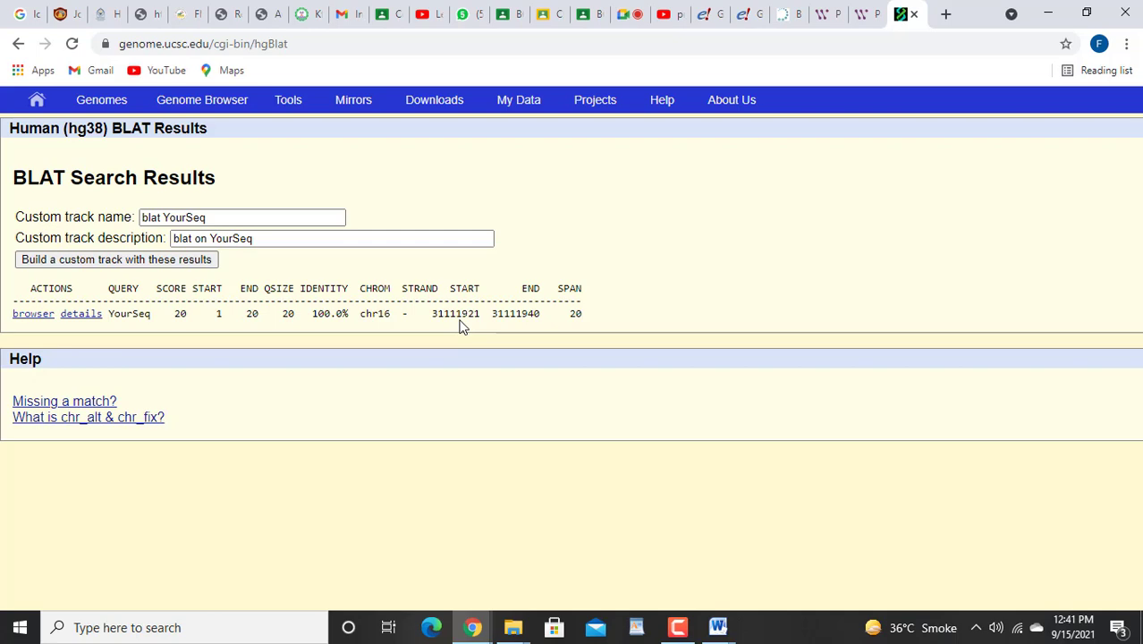
{"action": "left_click", "coordinate": [830, 22]}
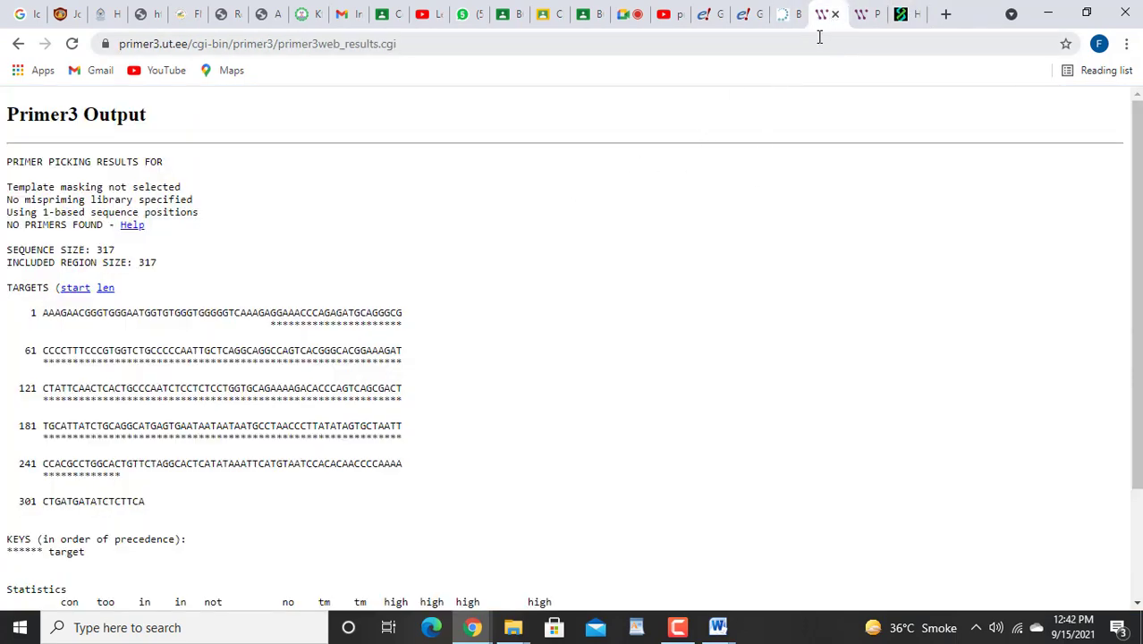
Step: Close the Primer3 output for the 317-base sequence, clear the selection in the remaining Primer3 output and return to the BLAT results
{"action": "left_click", "coordinate": [835, 16]}
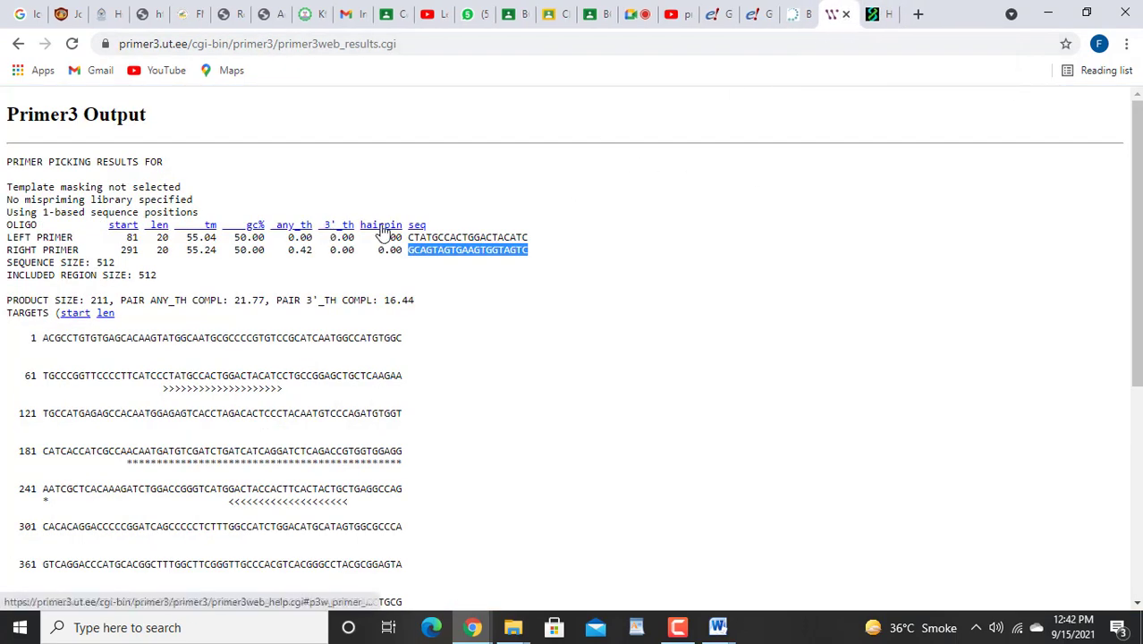
{"action": "left_click", "coordinate": [543, 308]}
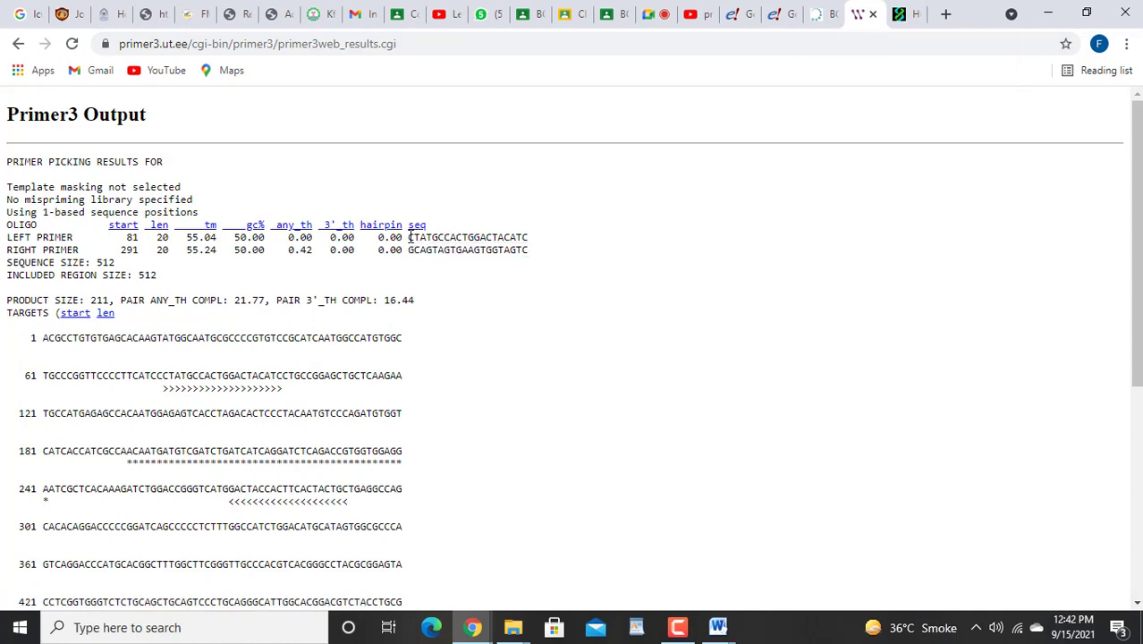
{"action": "left_click", "coordinate": [903, 15]}
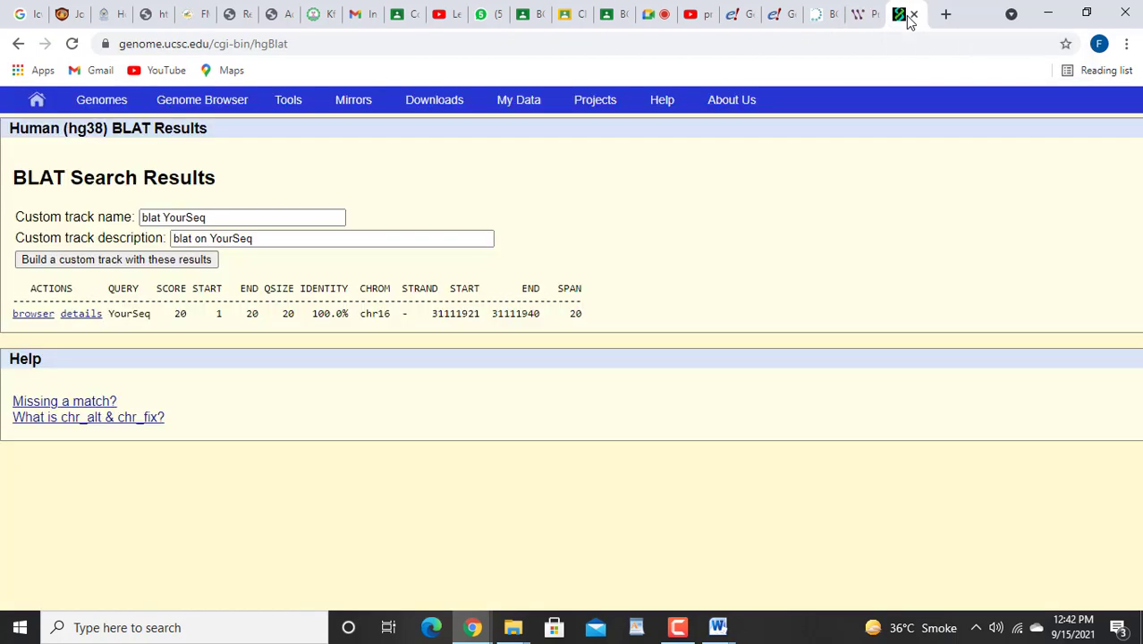
Step: Search Google for UCSC in a new browser tab
{"action": "left_click", "coordinate": [946, 16]}
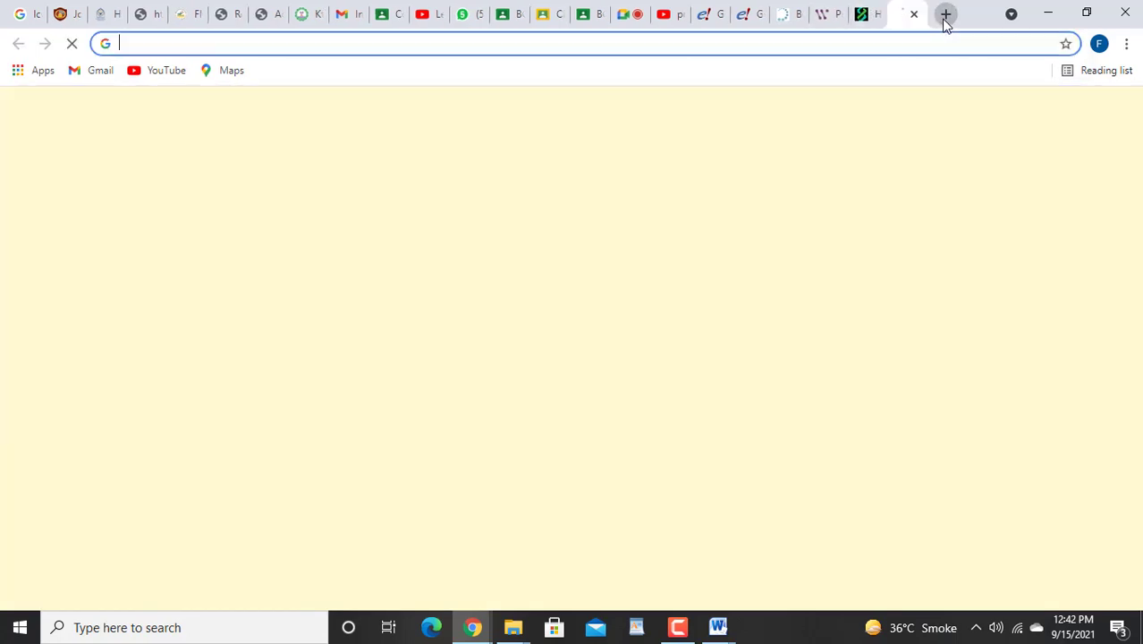
{"action": "left_click", "coordinate": [556, 348]}
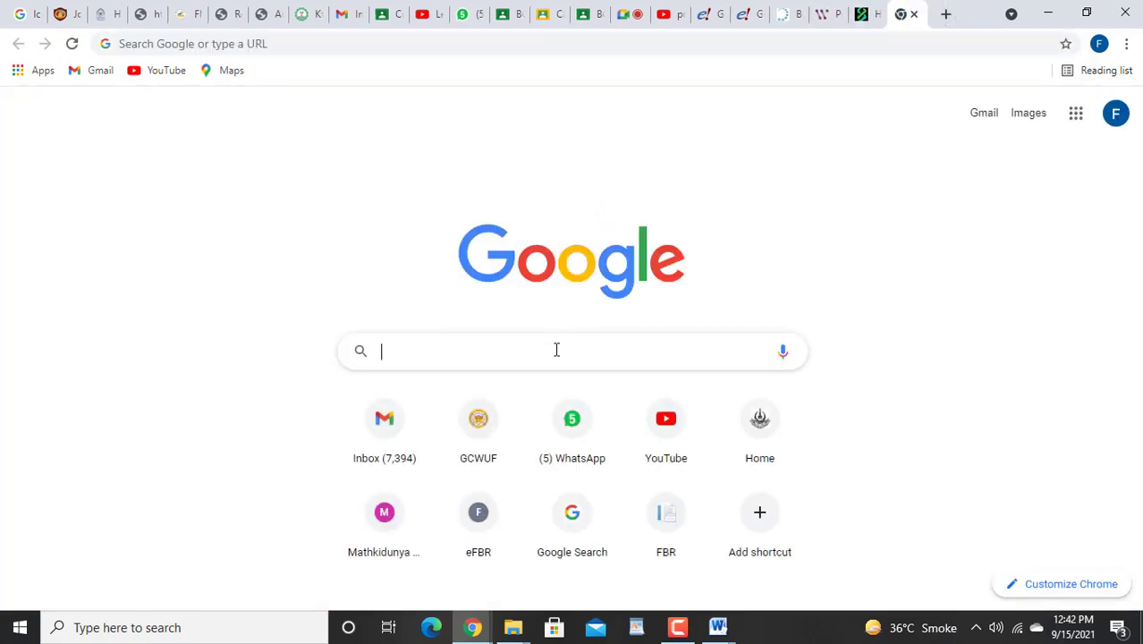
{"action": "type", "text": "UB"}
{"action": "key", "text": "BackSpace"}
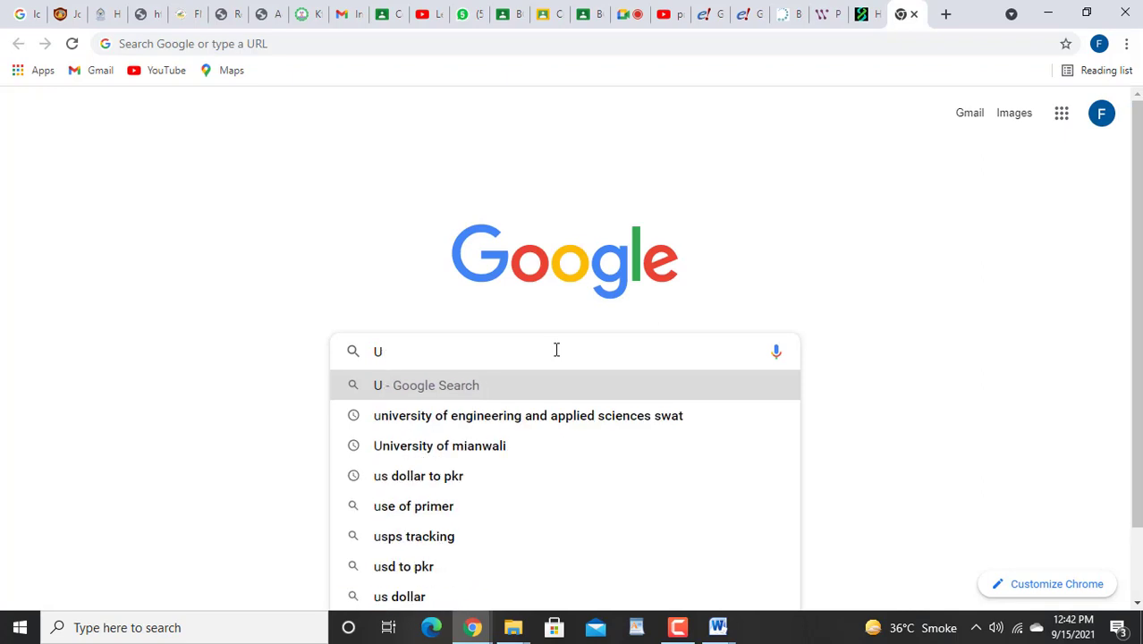
{"action": "type", "text": "CSC"}
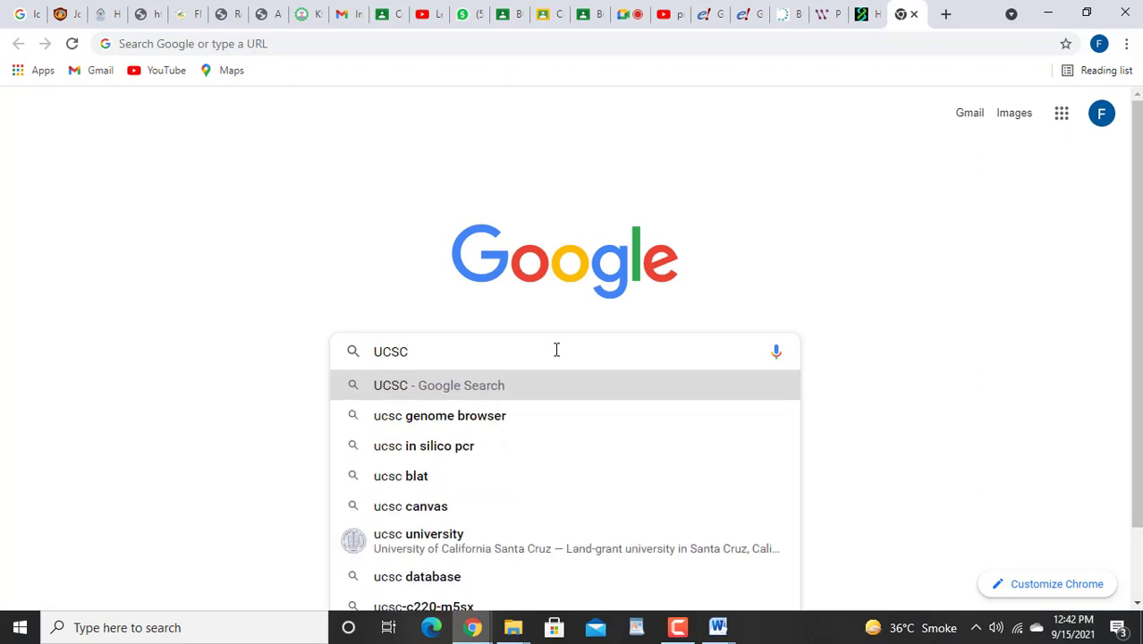
{"action": "key", "text": "Return"}
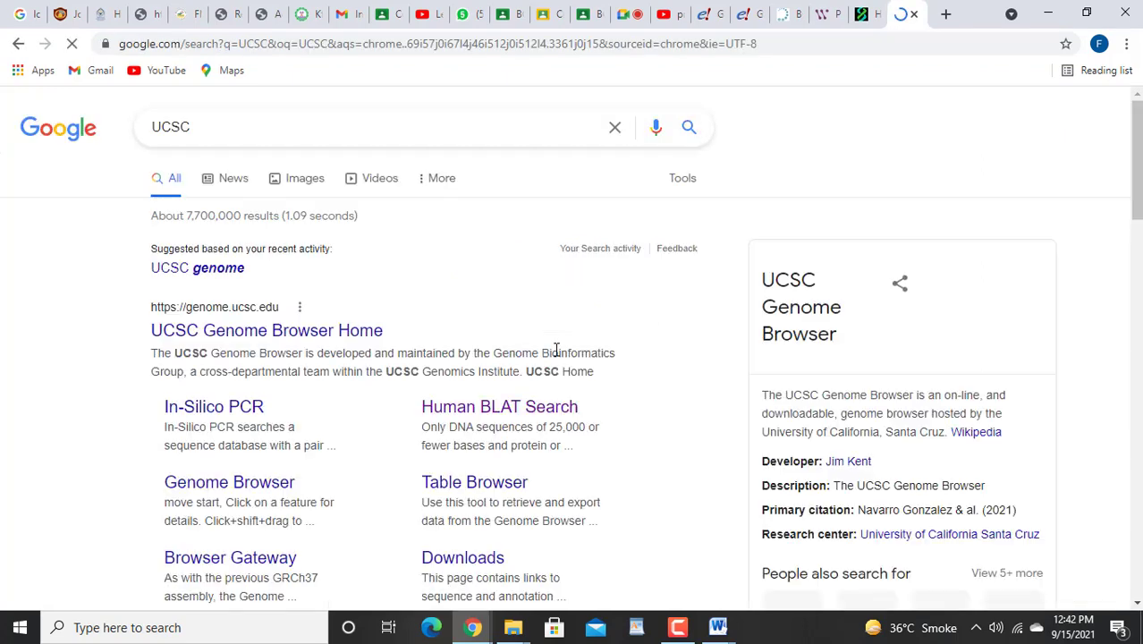
Step: Open the UCSC Genome Browser home page from the search results and go to its In-Silico PCR tool
{"action": "left_click", "coordinate": [288, 330]}
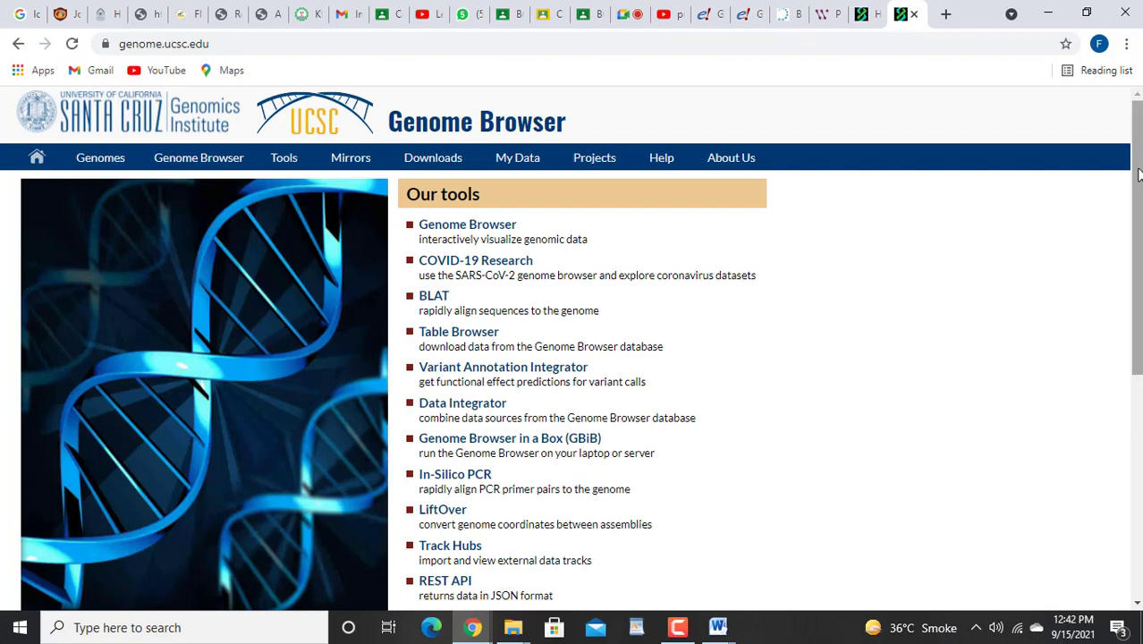
{"action": "left_click_drag", "start_coordinate": [1138, 177], "coordinate": [1139, 264]}
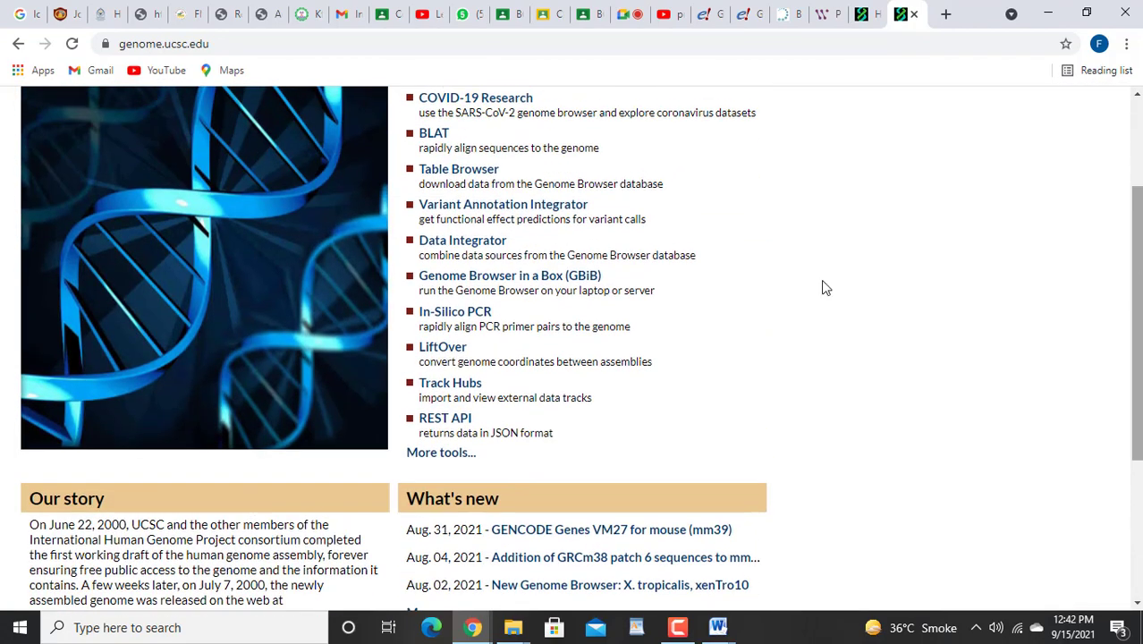
{"action": "left_click", "coordinate": [461, 317]}
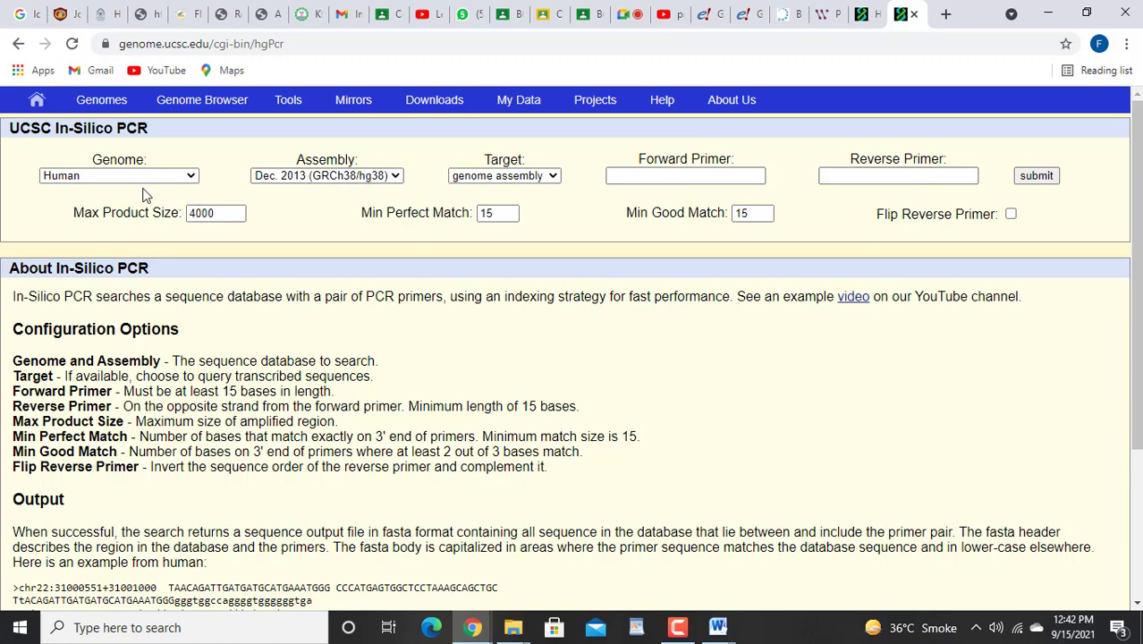
Step: Set the In-Silico PCR assembly to Dec. 2013 (GRCh38/hg38) and the target to genome assembly
{"action": "left_click", "coordinate": [394, 179]}
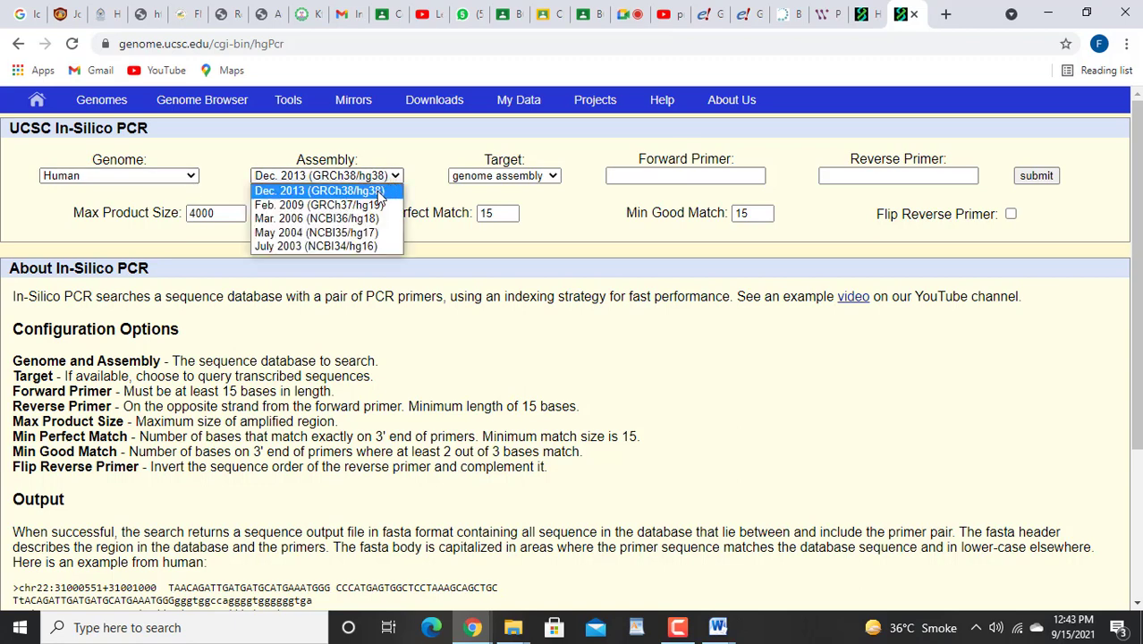
{"action": "left_click", "coordinate": [379, 192]}
{"action": "left_click", "coordinate": [550, 179]}
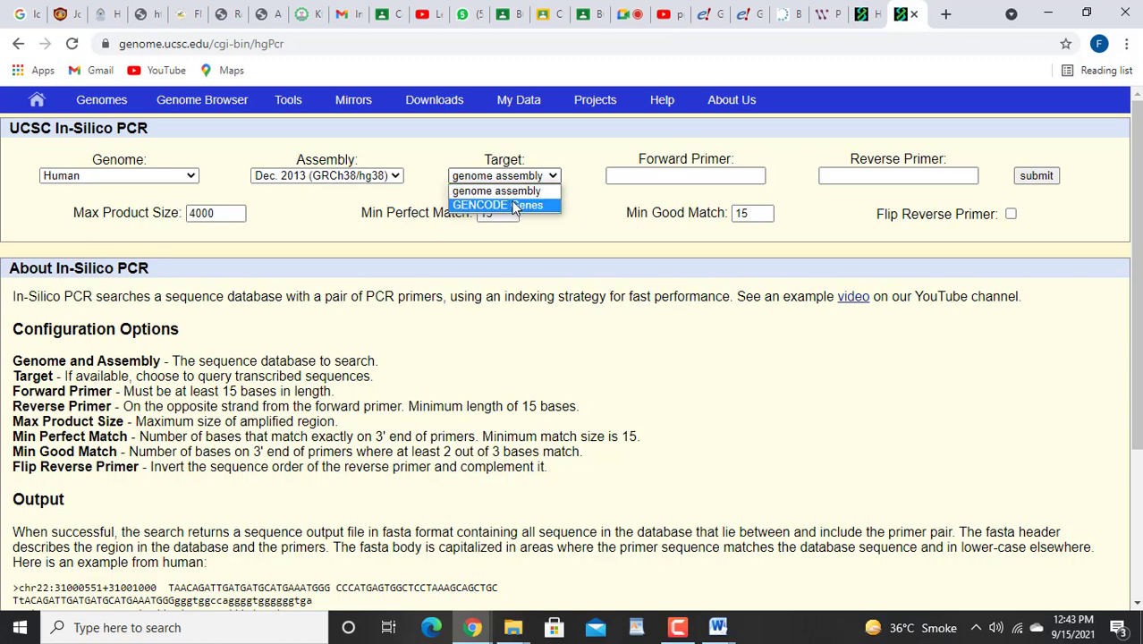
{"action": "left_click", "coordinate": [509, 189]}
Step: Enter the copied right primer GCAGTAGTGAAGTGGTAGTC as the reverse primer
{"action": "left_click", "coordinate": [679, 177]}
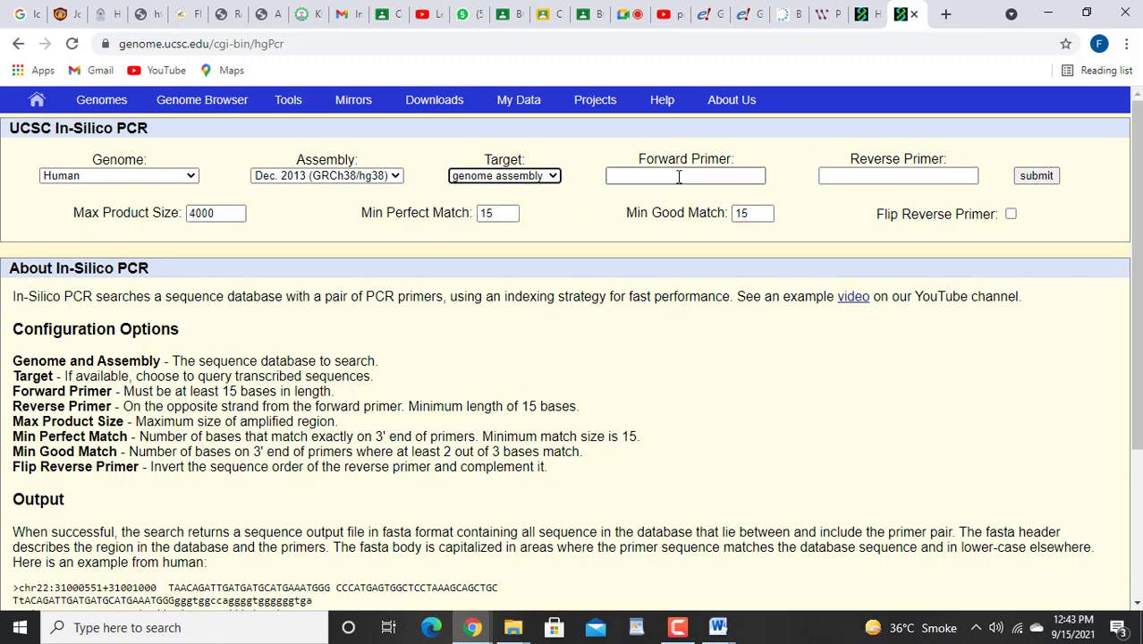
{"action": "left_click", "coordinate": [838, 177]}
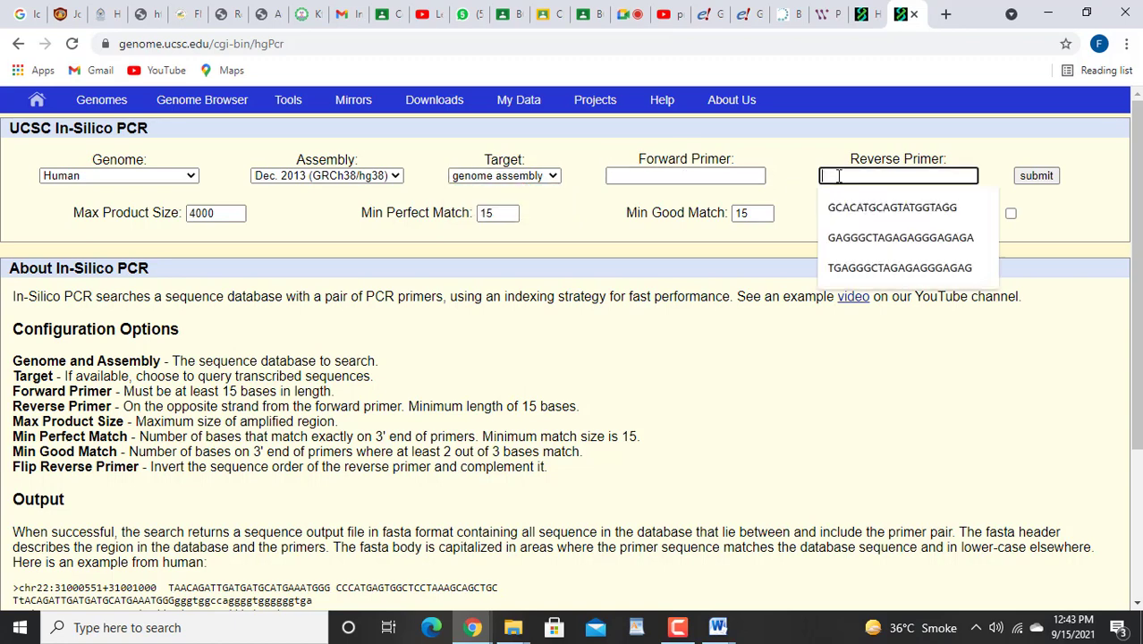
{"action": "type", "text": "GCAGTAGTGAAGTGGTAGTC"}
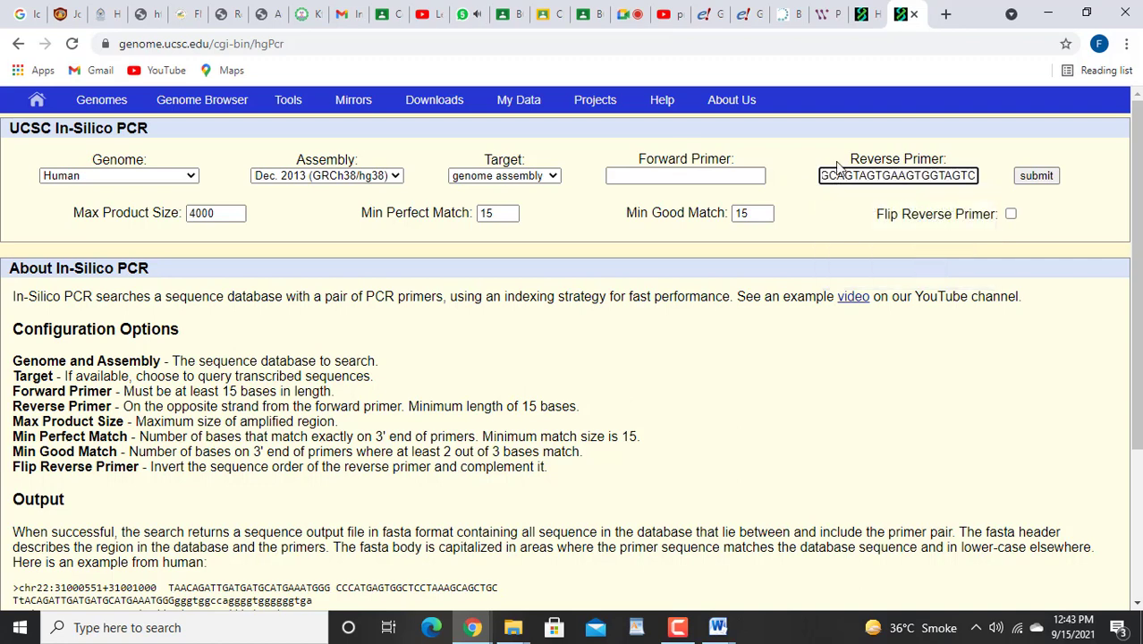
Step: Copy the left primer CTATGCCACTGGACTACATC from the Primer3 output into the In-Silico PCR forward primer field and submit the search
{"action": "left_click", "coordinate": [824, 14]}
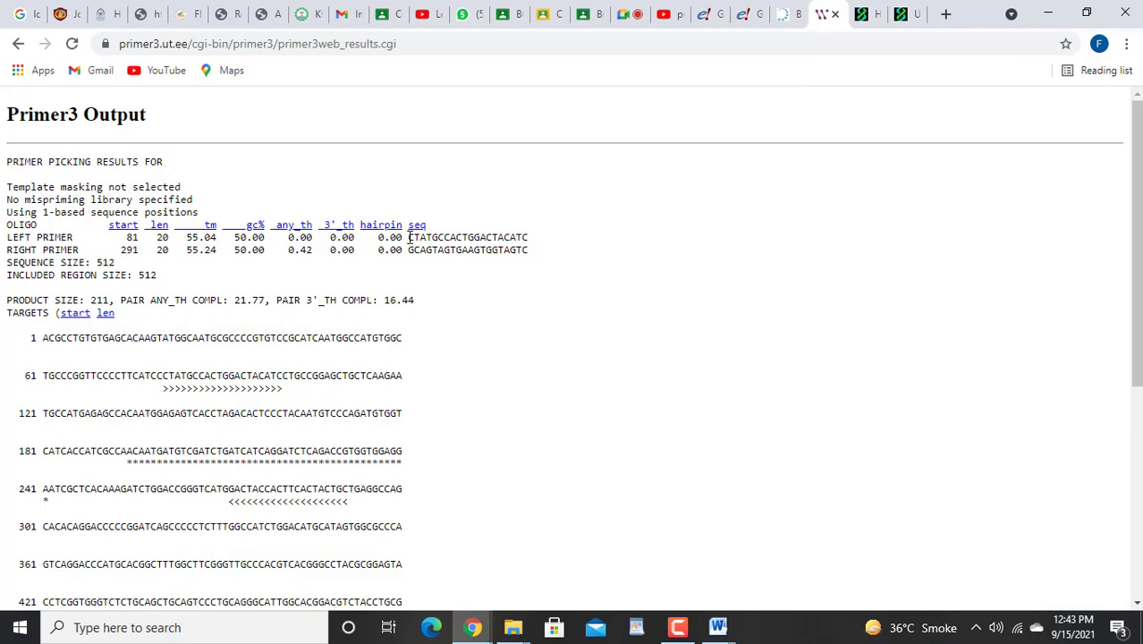
{"action": "left_click_drag", "start_coordinate": [410, 237], "coordinate": [529, 240]}
{"action": "key", "text": "ctrl+c"}
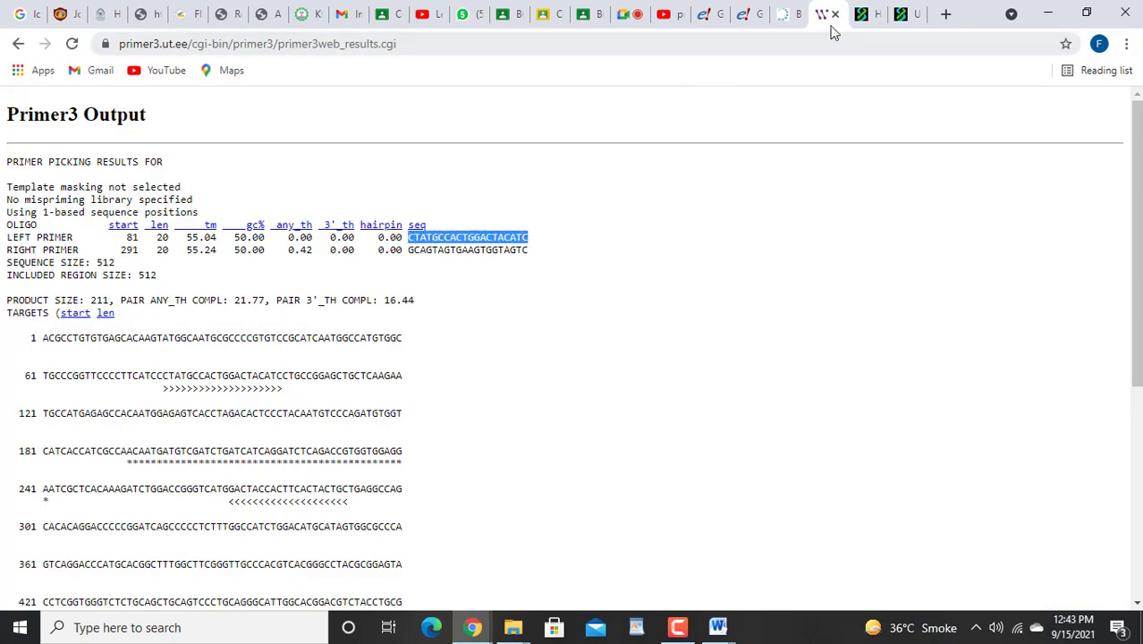
{"action": "left_click", "coordinate": [859, 16]}
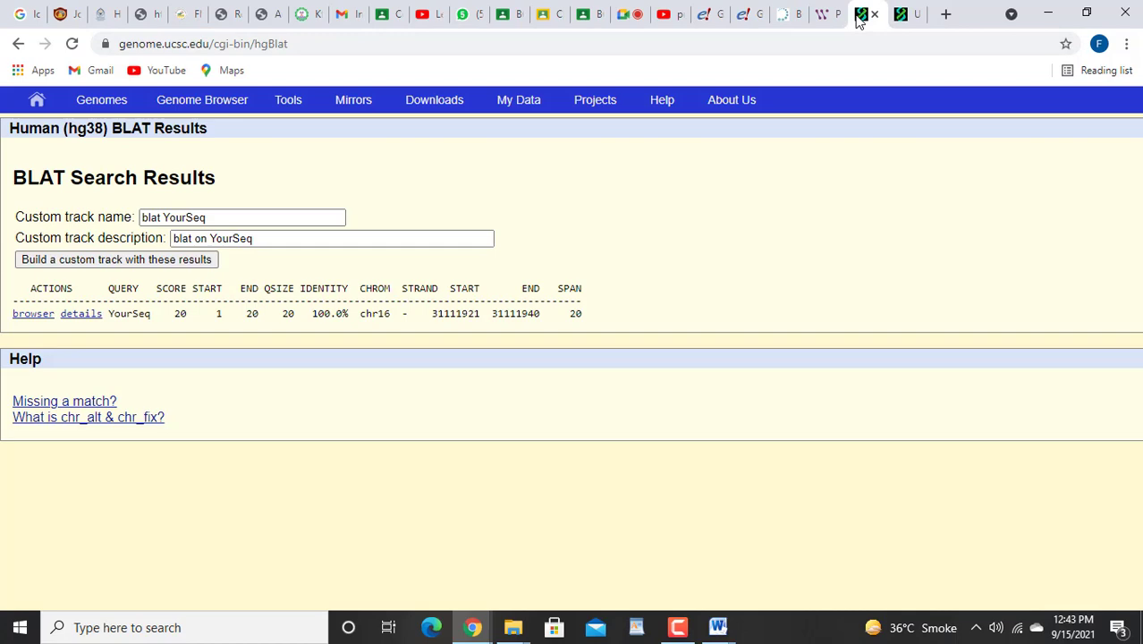
{"action": "left_click", "coordinate": [905, 20]}
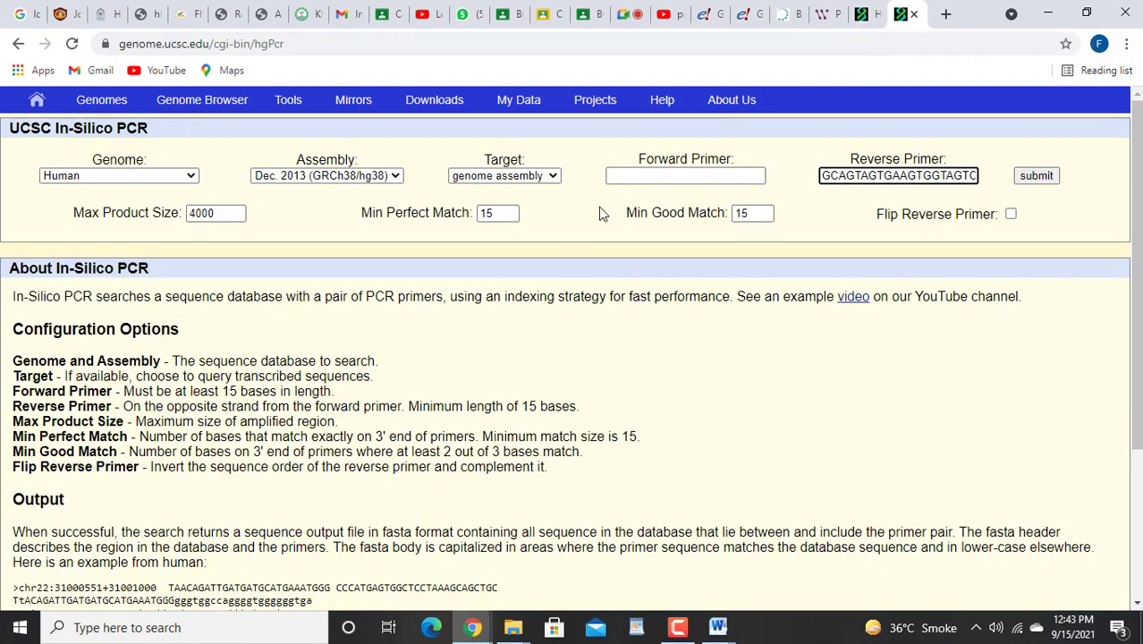
{"action": "left_click", "coordinate": [659, 166]}
{"action": "left_click", "coordinate": [659, 177]}
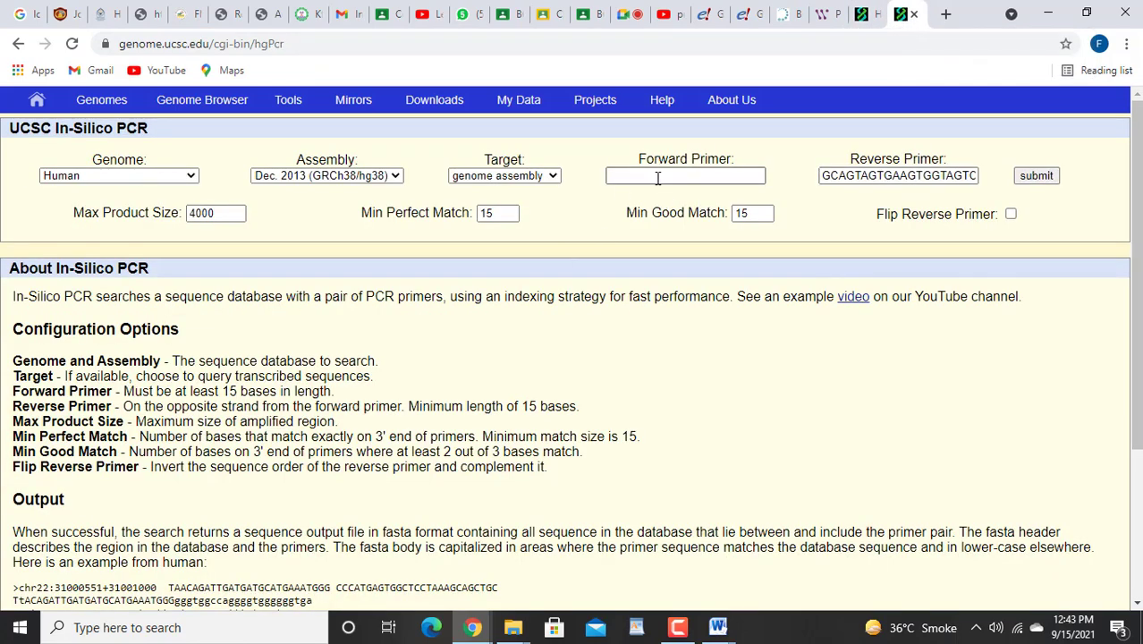
{"action": "key", "text": "ctrl+v"}
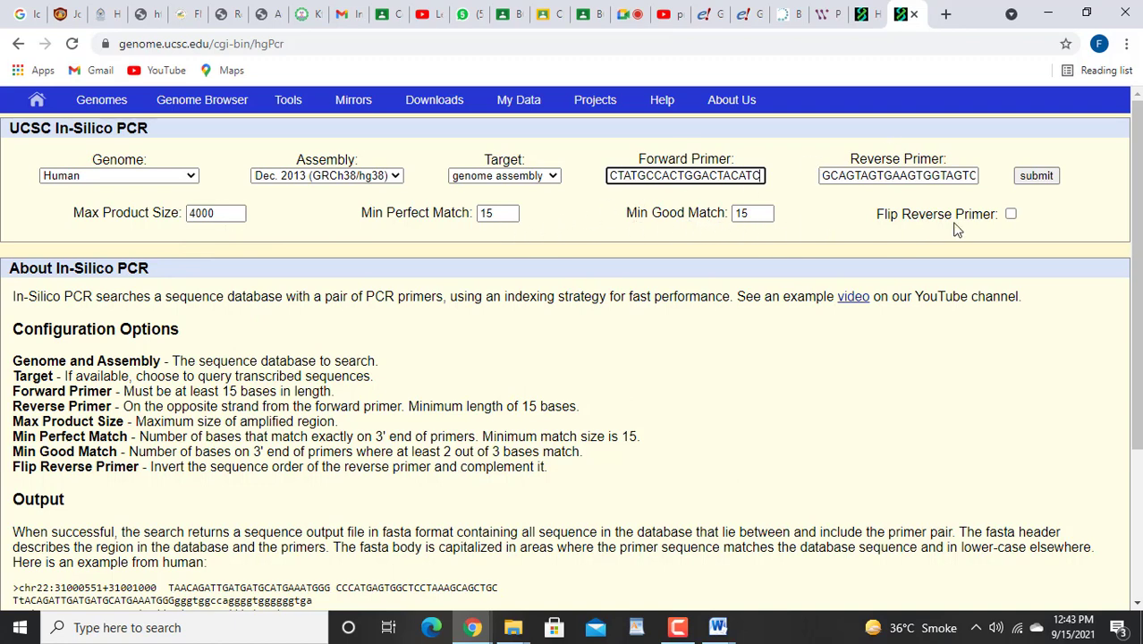
{"action": "left_click", "coordinate": [1036, 176]}
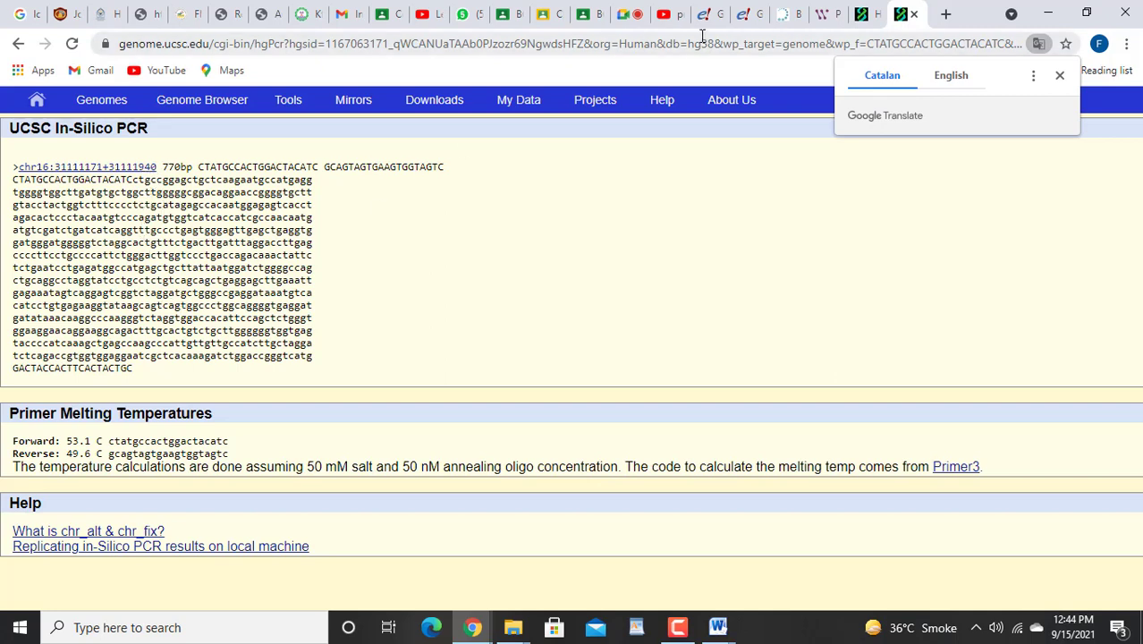
Step: Compare the primer positions, product size and melting temperatures in the Primer3 output with the In-Silico PCR result
{"action": "left_click", "coordinate": [828, 14]}
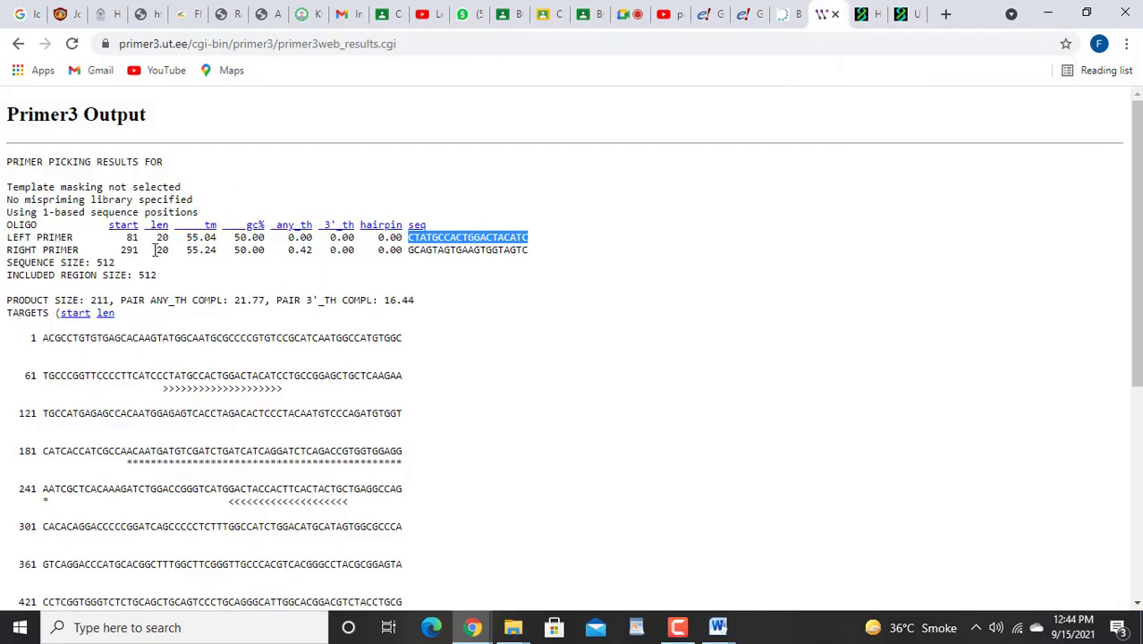
{"action": "left_click", "coordinate": [626, 432]}
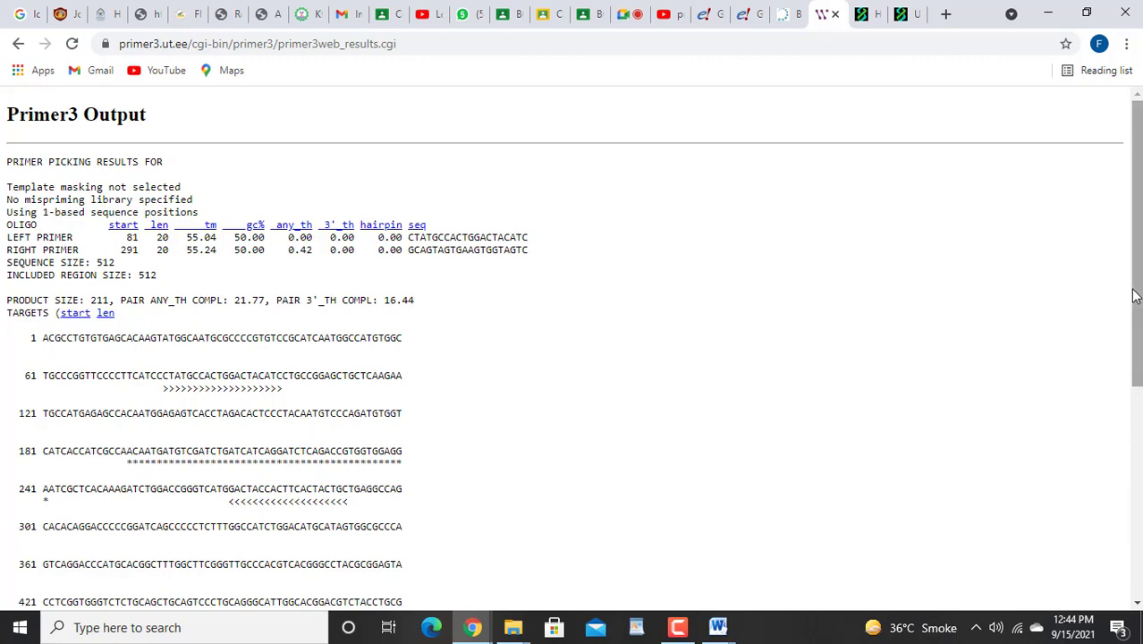
{"action": "left_click_drag", "start_coordinate": [1134, 297], "coordinate": [1134, 343]}
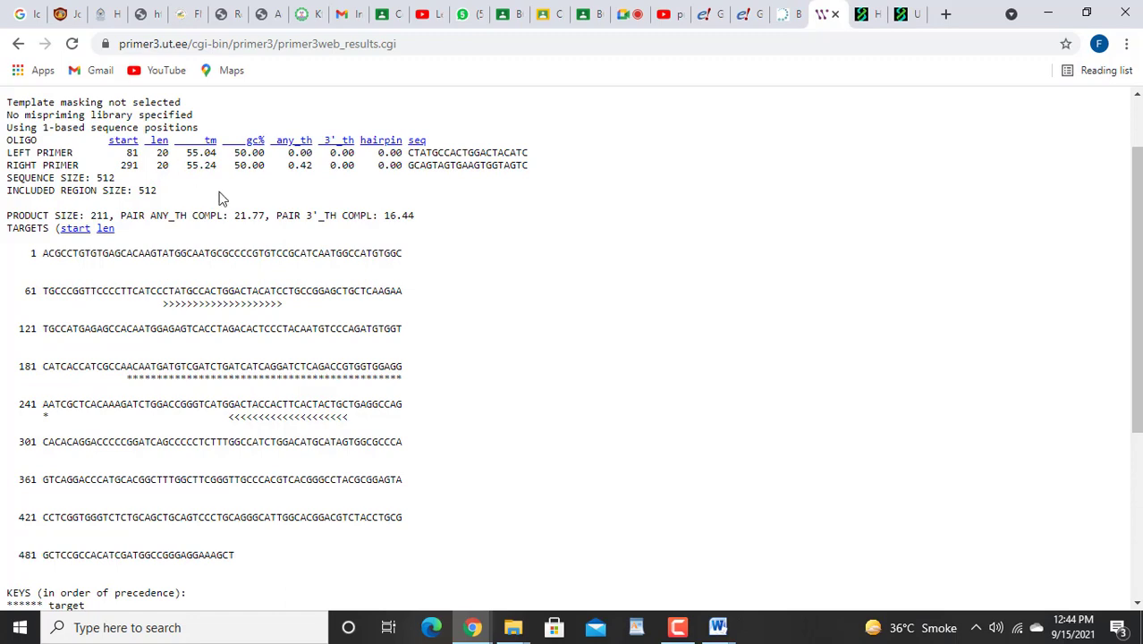
{"action": "left_click", "coordinate": [899, 13]}
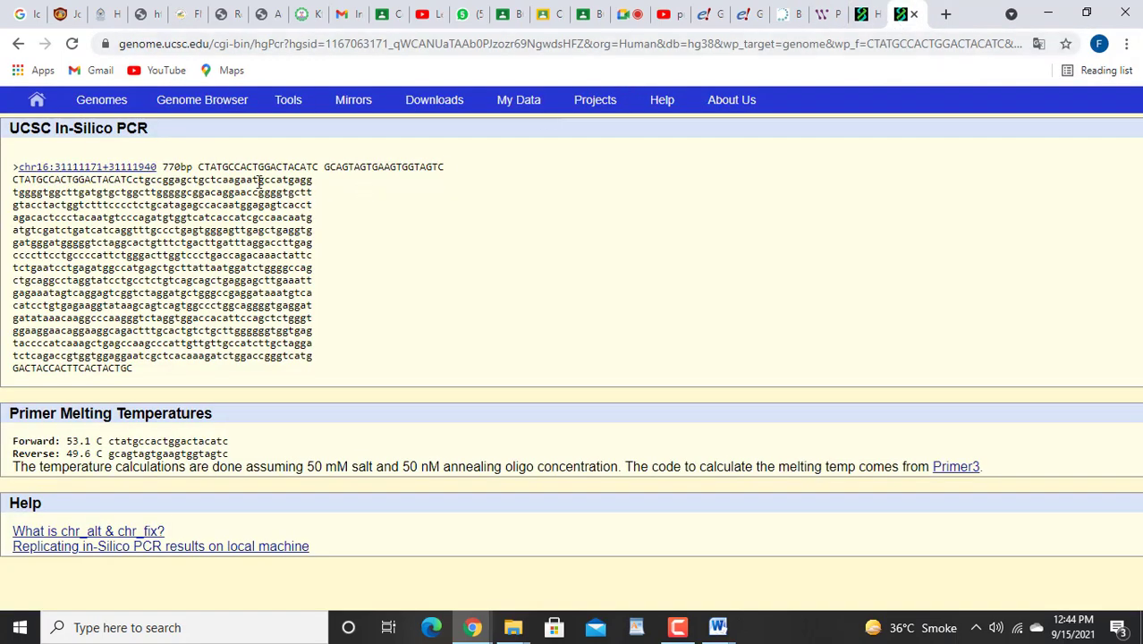
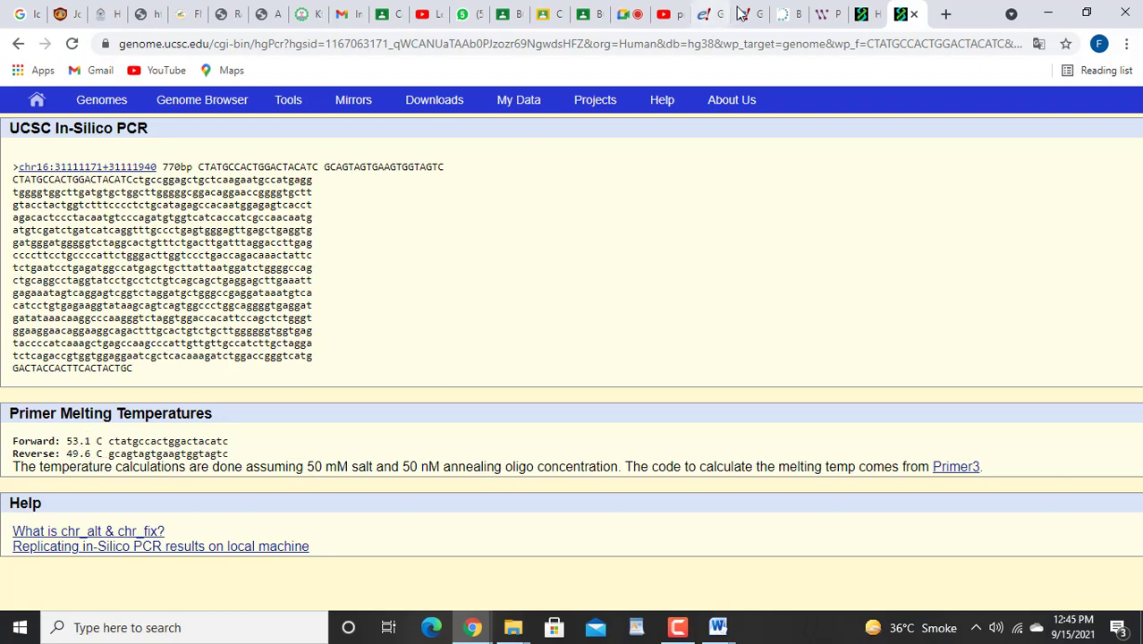
{"action": "left_click", "coordinate": [827, 24]}
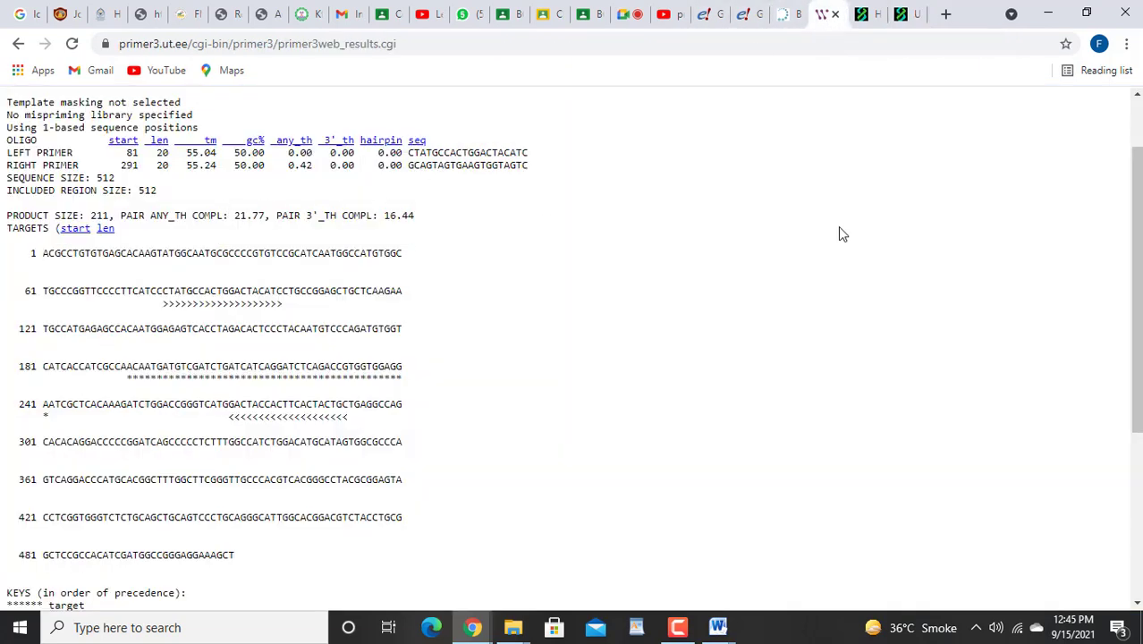
{"action": "left_click_drag", "start_coordinate": [1138, 211], "coordinate": [1139, 165]}
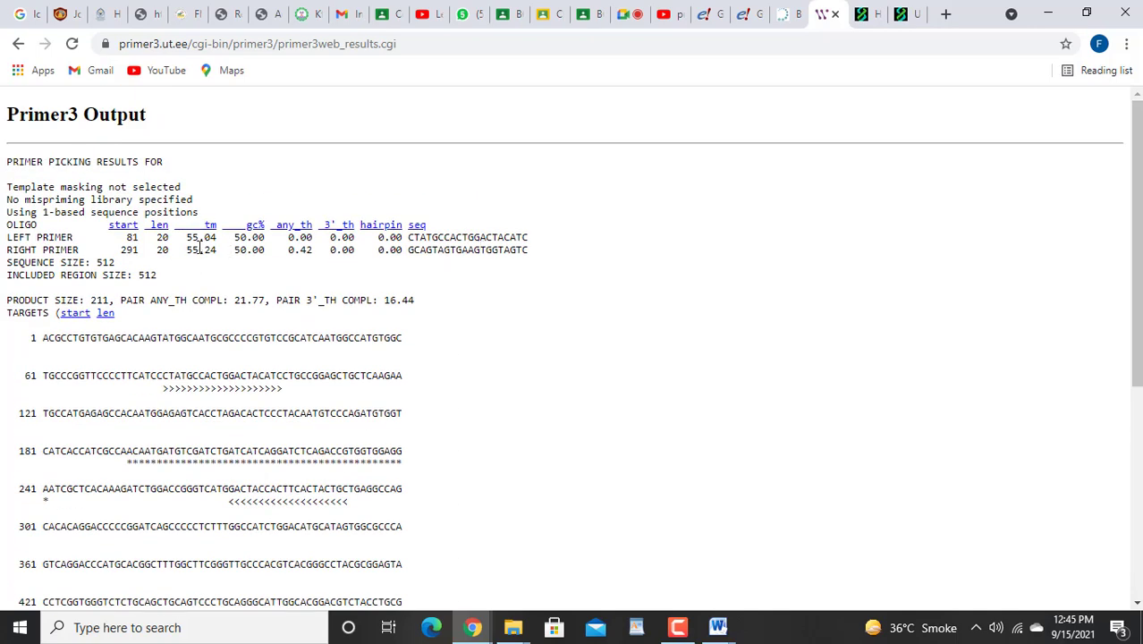
{"action": "left_click", "coordinate": [899, 16]}
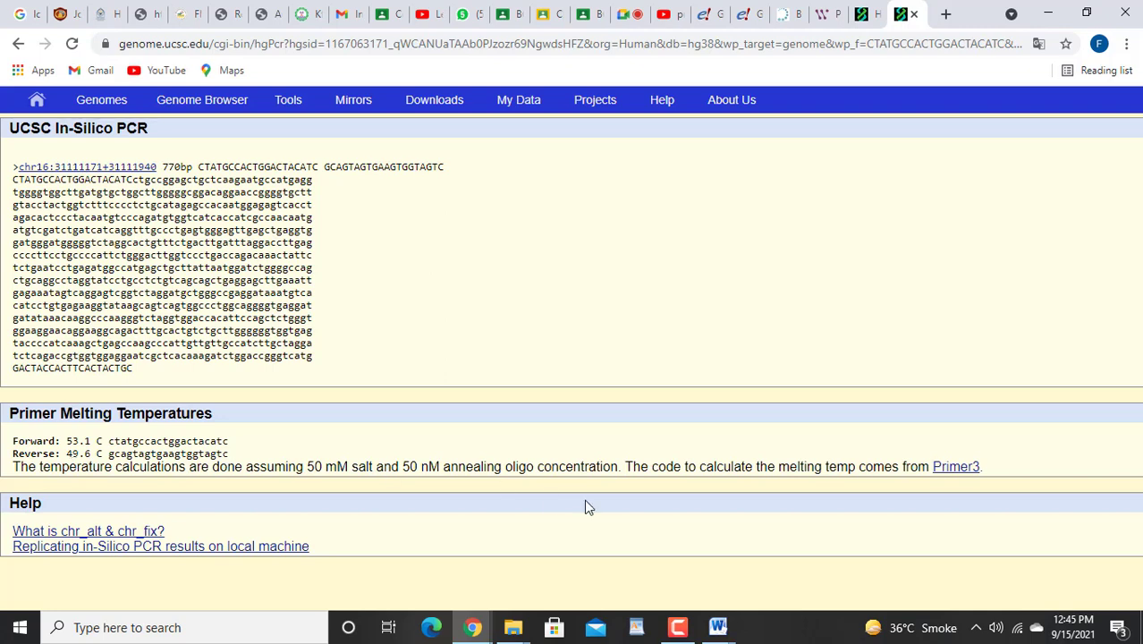
Step: Review the bracketed target and marked primers in the BCKDK cDNA Word document, then return to the Primer3 output in Chrome
{"action": "left_click", "coordinate": [726, 629]}
{"action": "left_click", "coordinate": [796, 554]}
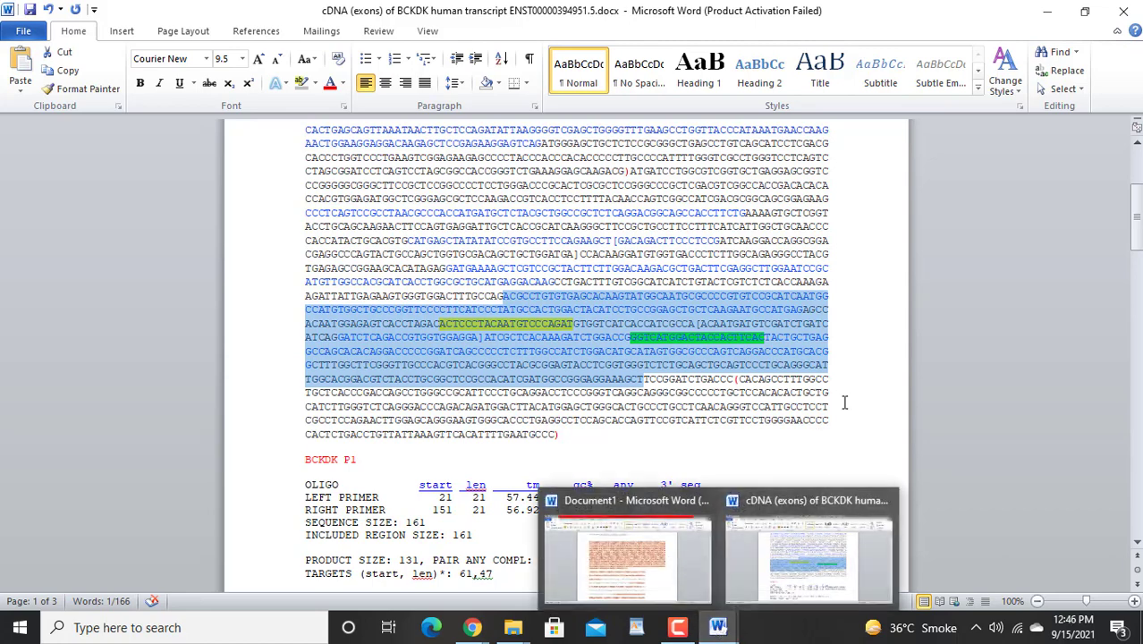
{"action": "left_click", "coordinate": [886, 391]}
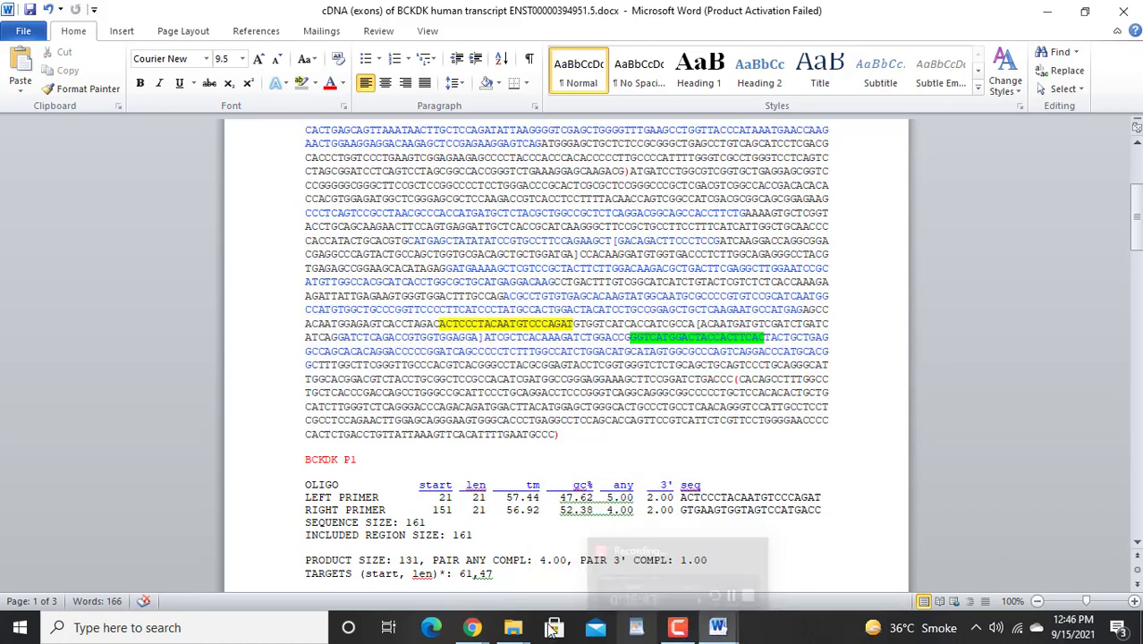
{"action": "mouse_move", "coordinate": [479, 629]}
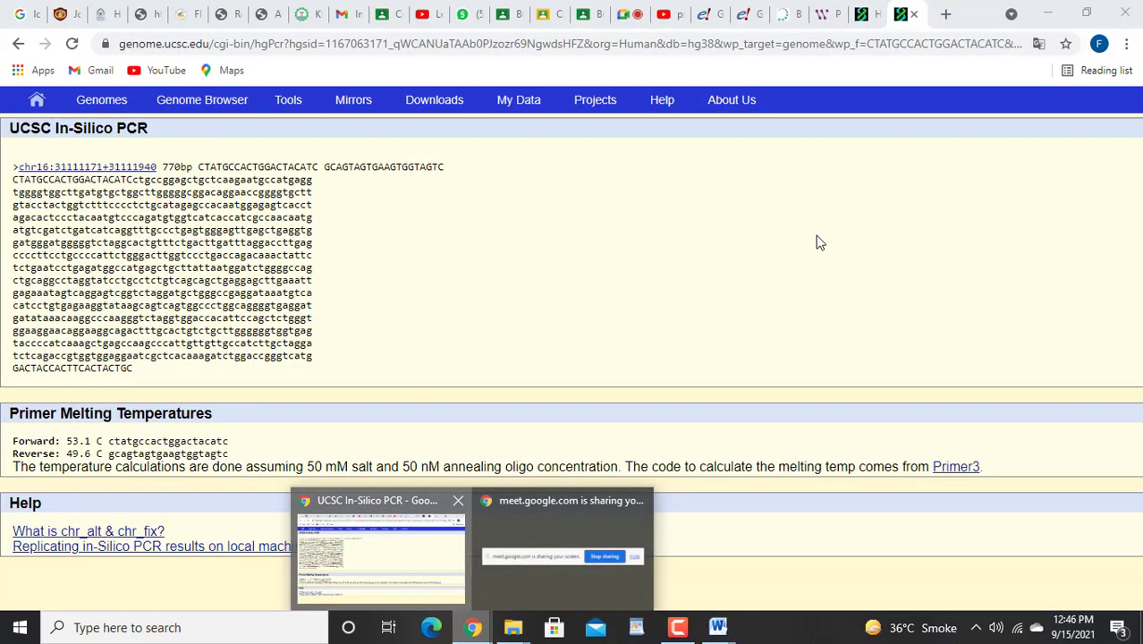
{"action": "left_click", "coordinate": [388, 564]}
{"action": "left_click", "coordinate": [831, 18]}
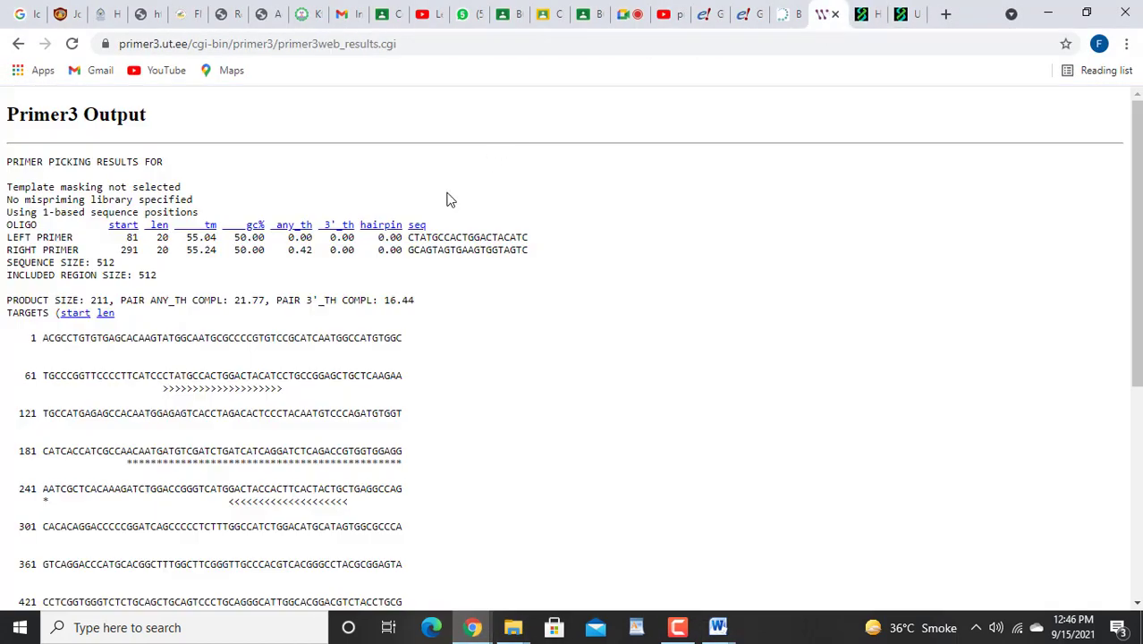
Step: Copy the left primer CTATGCCACTGGACTACATC from the Primer3 output and search for it in the BCKDK cDNA Word document
{"action": "left_click_drag", "start_coordinate": [408, 235], "coordinate": [534, 243]}
{"action": "key", "text": "ctrl+c"}
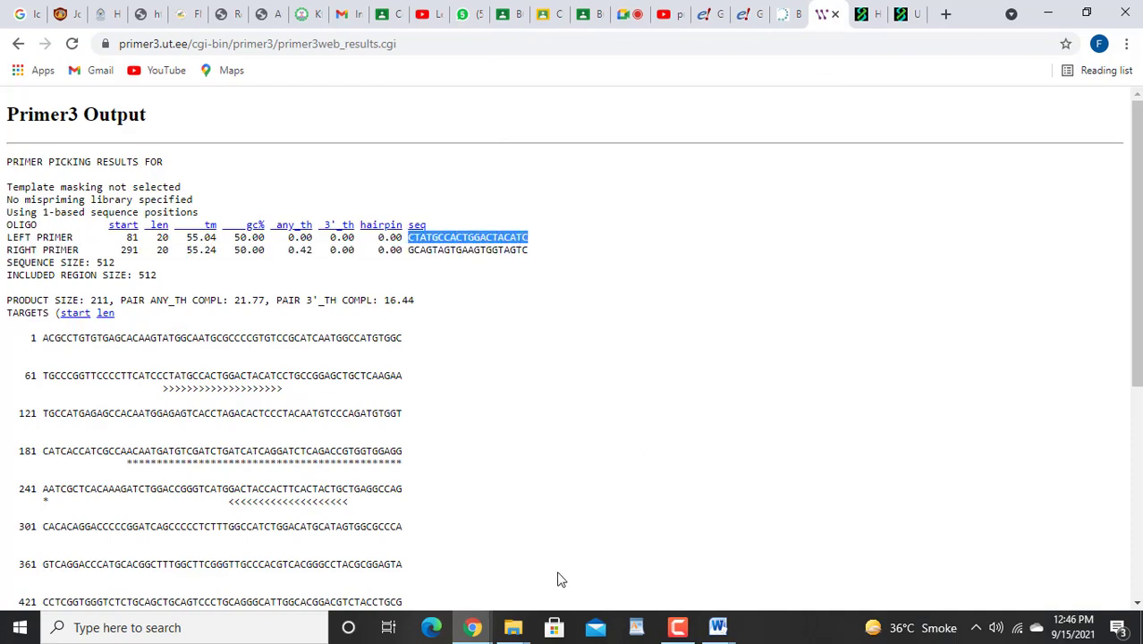
{"action": "left_click", "coordinate": [718, 627]}
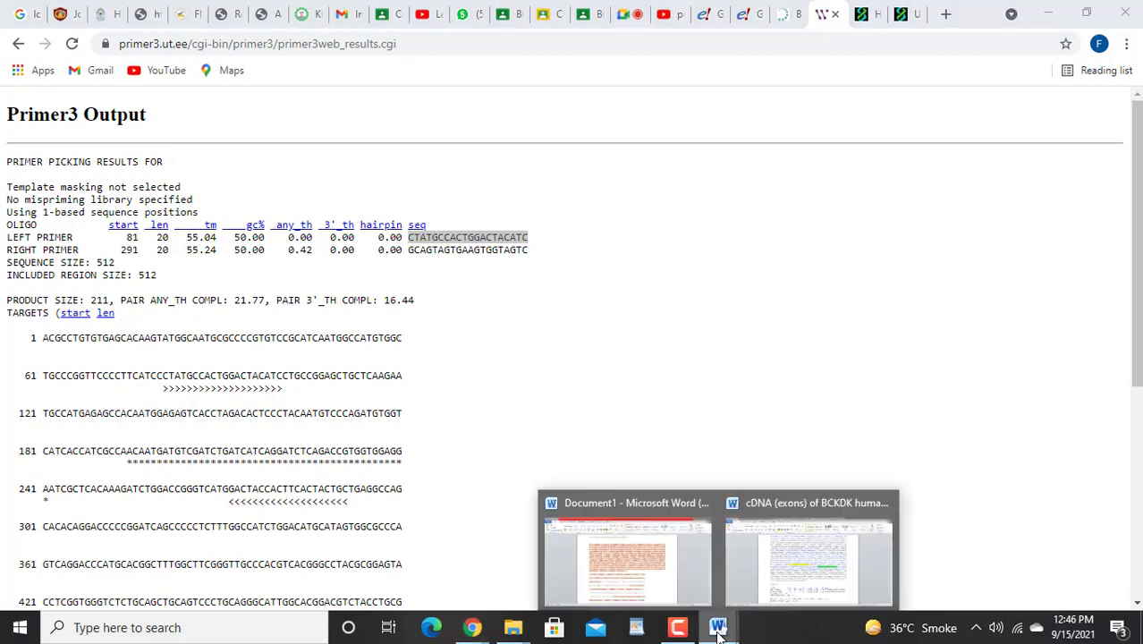
{"action": "left_click", "coordinate": [649, 577]}
{"action": "mouse_move", "coordinate": [724, 628]}
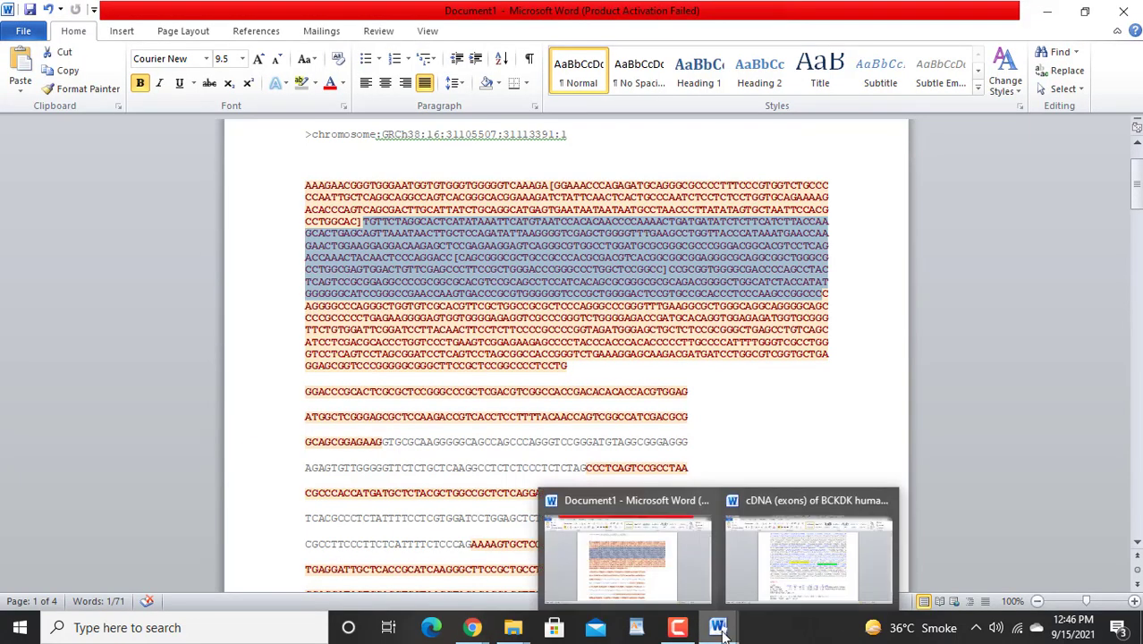
{"action": "left_click", "coordinate": [787, 583]}
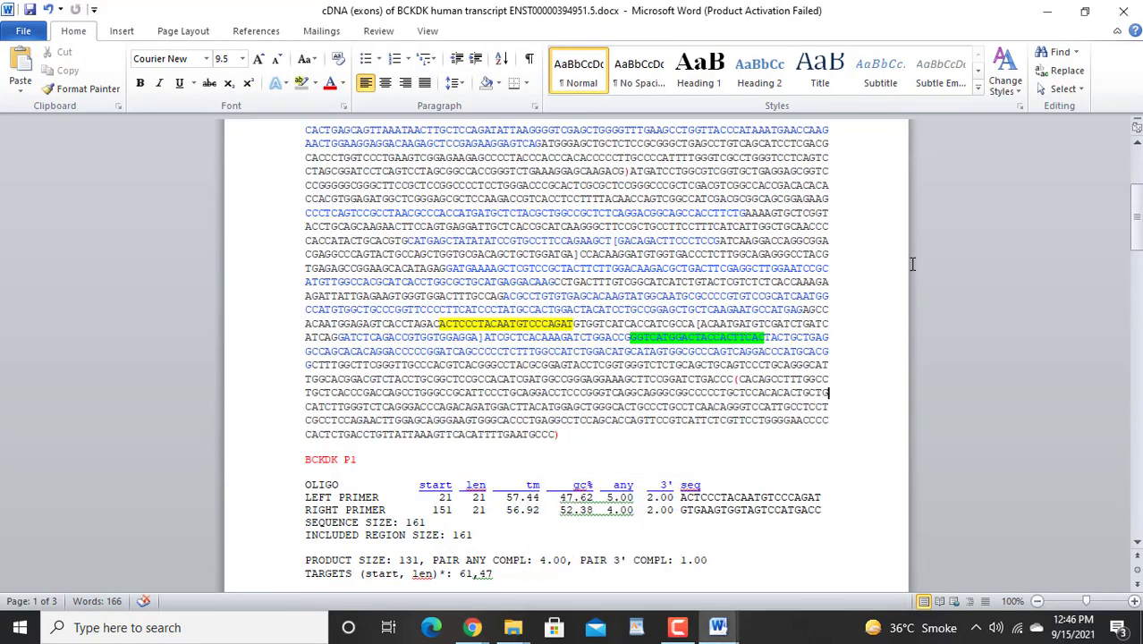
{"action": "left_click_drag", "start_coordinate": [1138, 225], "coordinate": [1139, 161]}
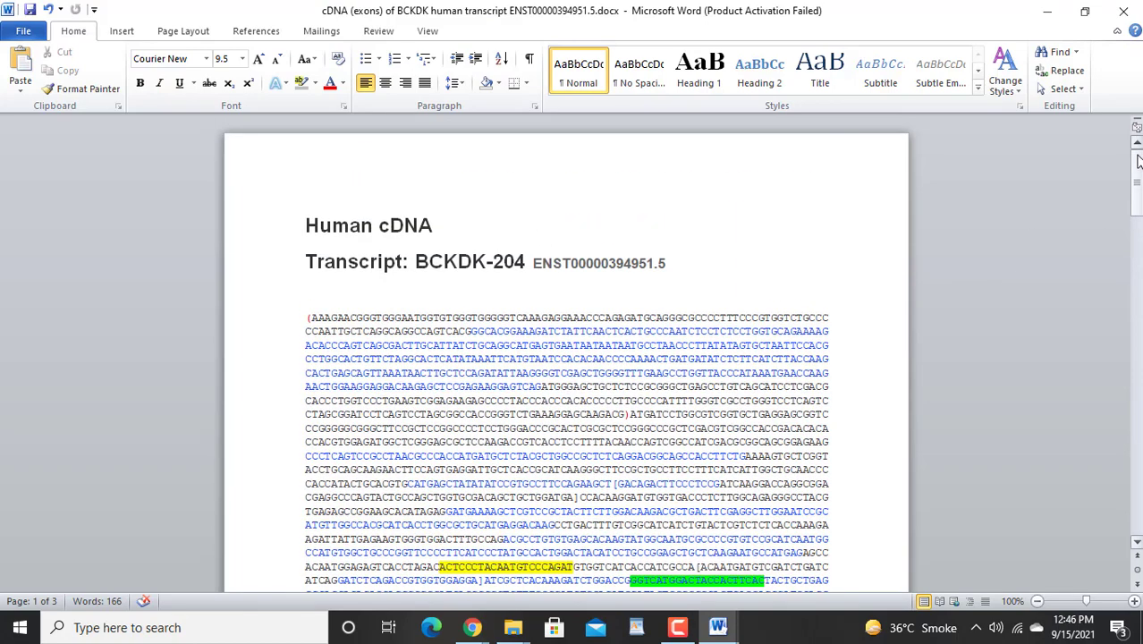
{"action": "left_click", "coordinate": [1064, 55]}
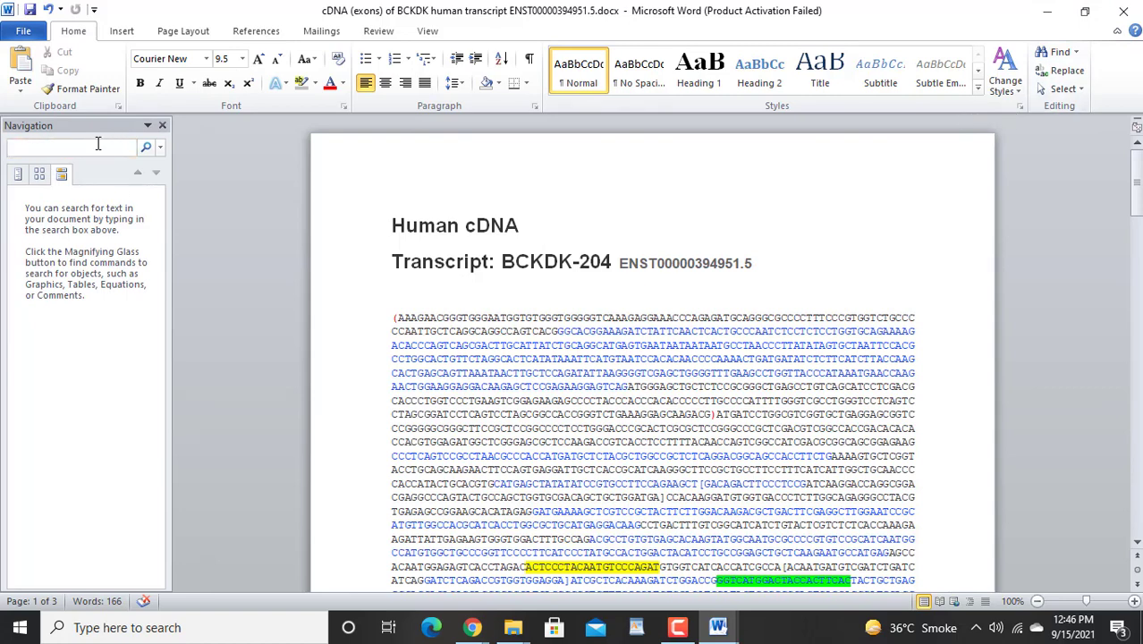
{"action": "key", "text": "ctrl+v"}
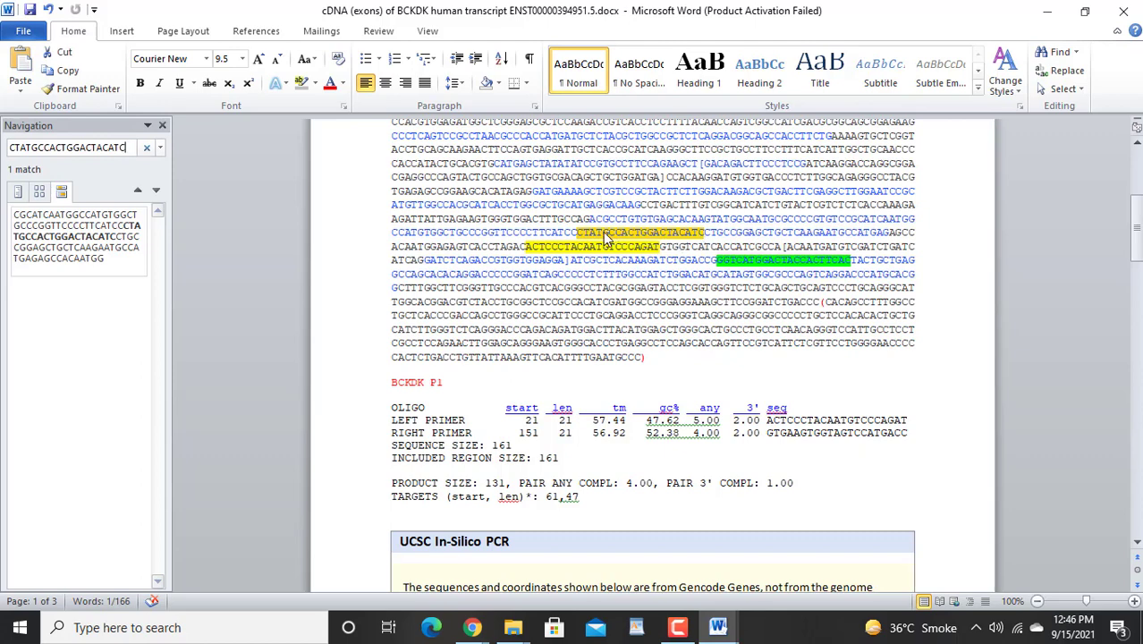
Step: Repeat the search for CTATGCCACTGGACTACATC and highlight the matching sequence in the cDNA in turquoise
{"action": "left_click", "coordinate": [147, 148]}
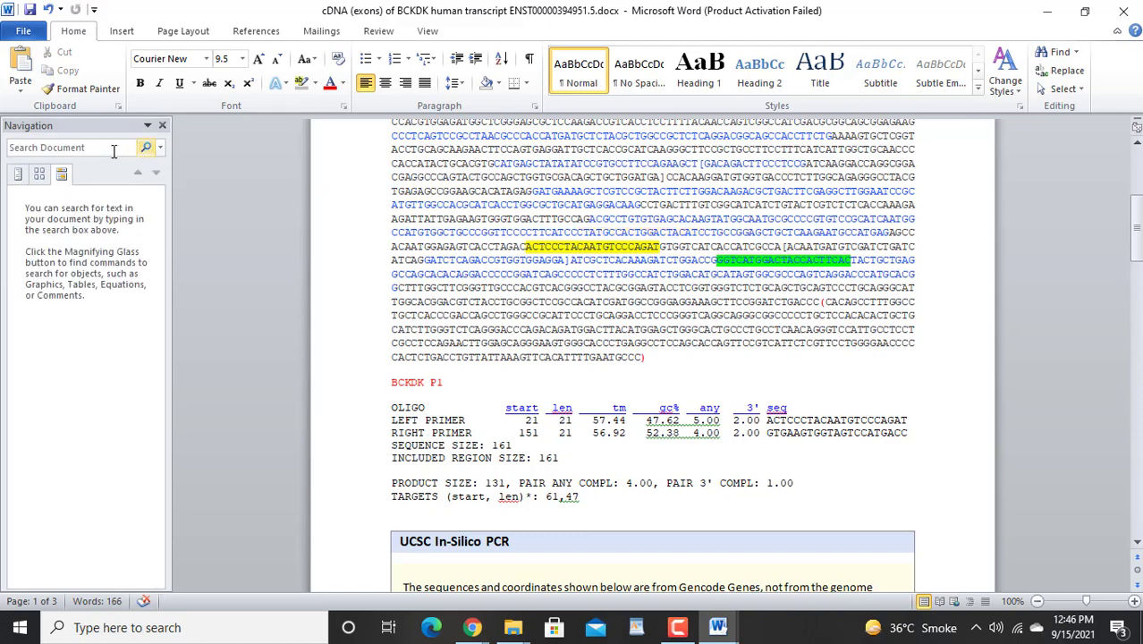
{"action": "left_click", "coordinate": [110, 152]}
{"action": "key", "text": "ctrl+v"}
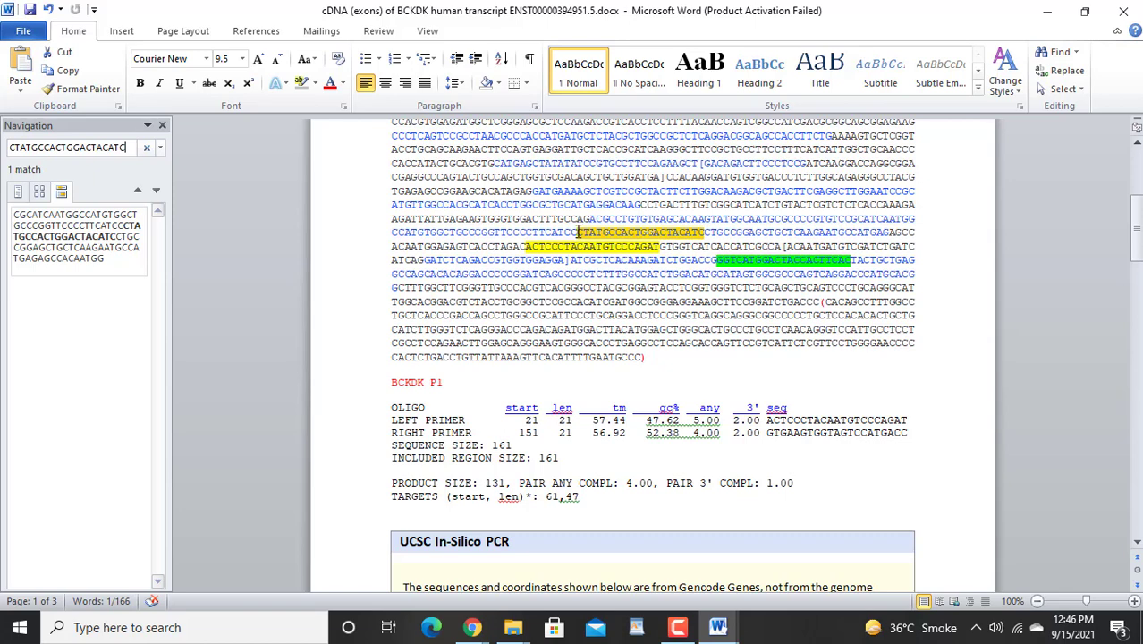
{"action": "left_click_drag", "start_coordinate": [577, 223], "coordinate": [581, 224]}
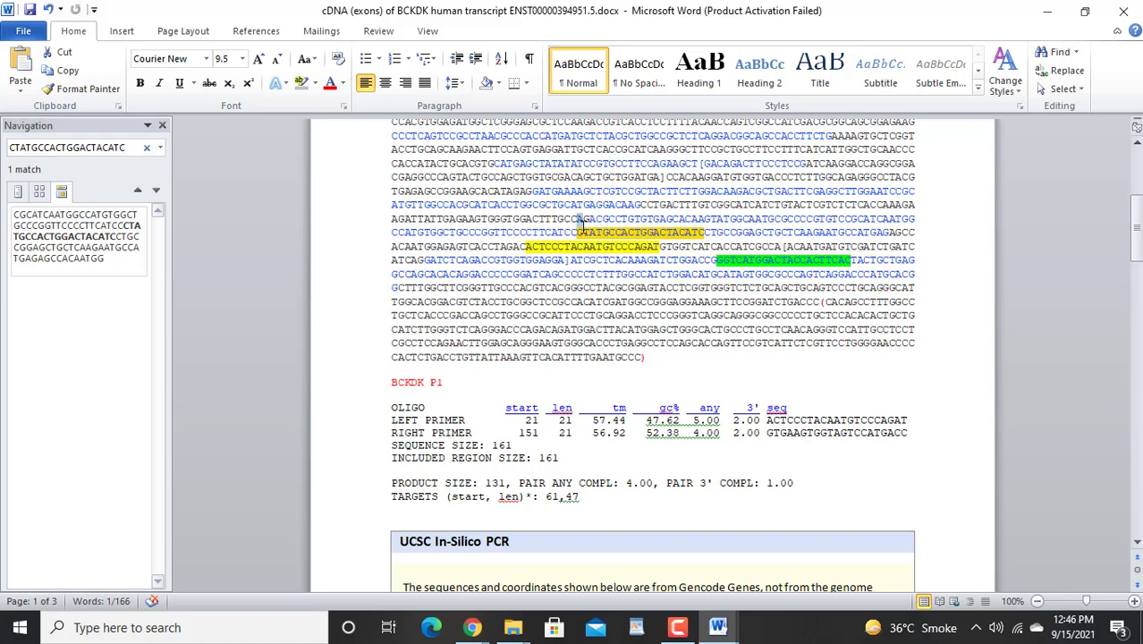
{"action": "left_click", "coordinate": [578, 234]}
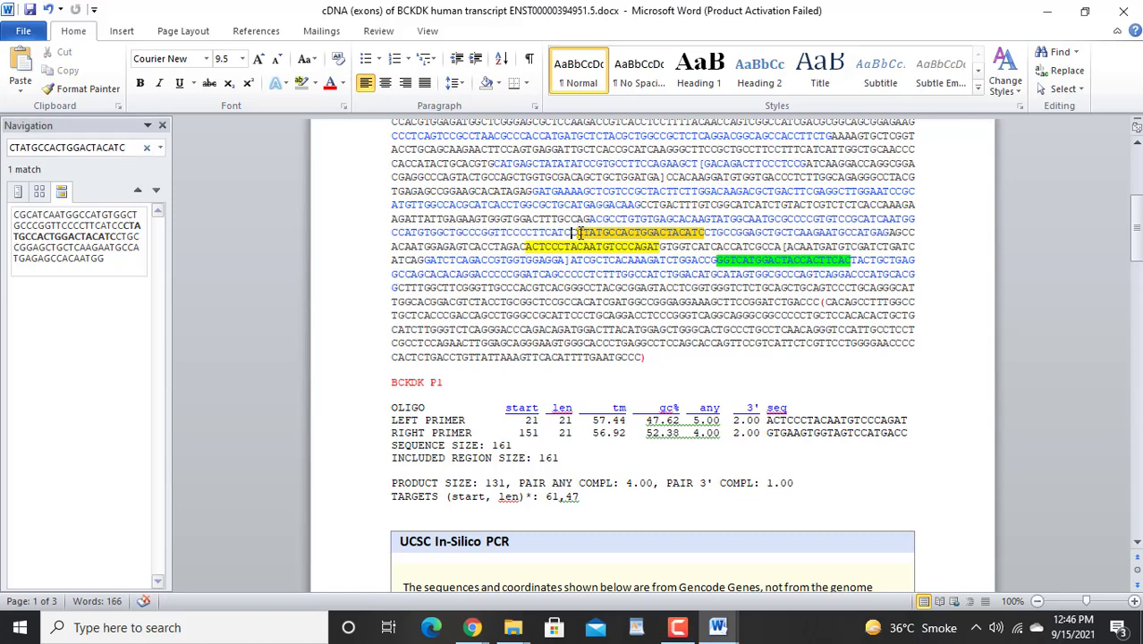
{"action": "left_click_drag", "start_coordinate": [578, 234], "coordinate": [706, 233]}
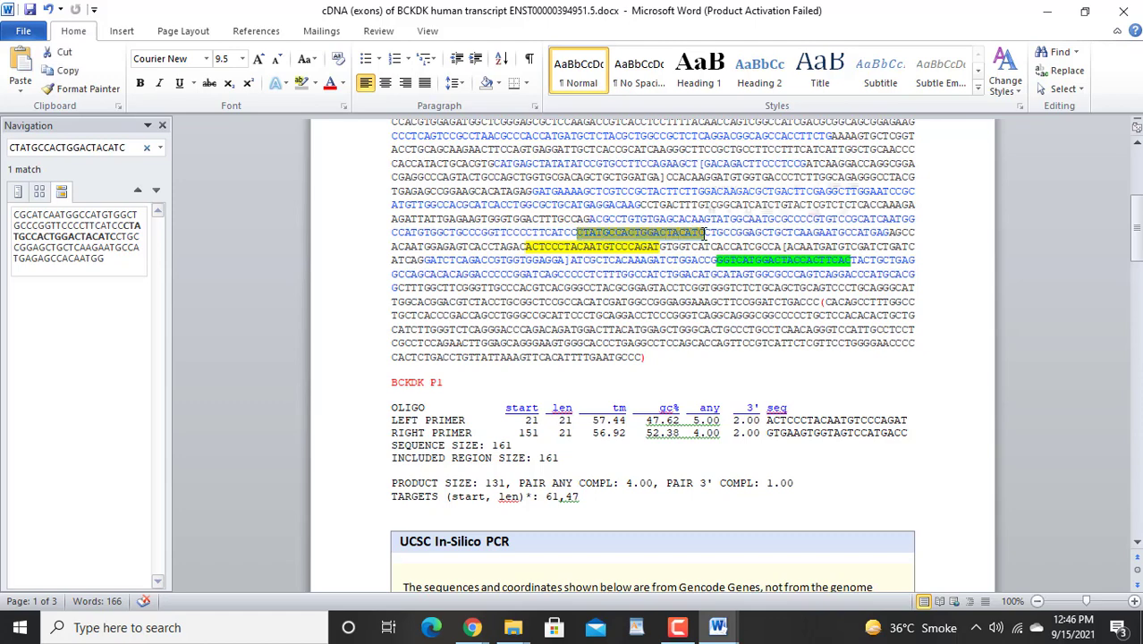
{"action": "left_click", "coordinate": [315, 83]}
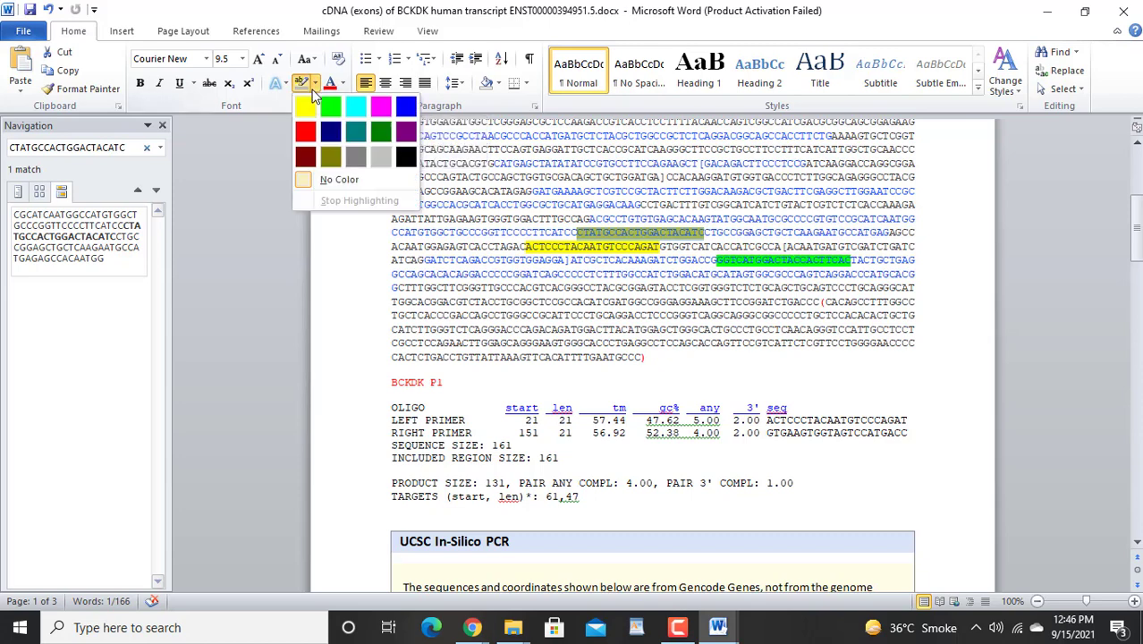
{"action": "left_click", "coordinate": [358, 105]}
{"action": "left_click", "coordinate": [582, 262]}
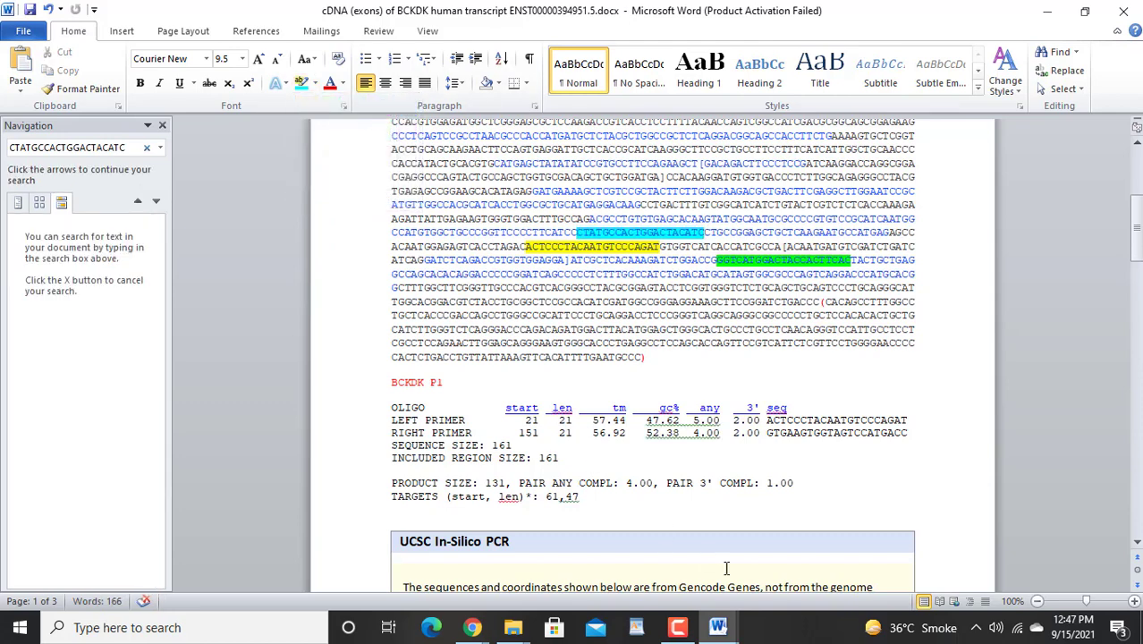
Step: Copy the right primer GCAGTAGTGAAGTGGTAGTC from the Primer3 output in Chrome and search for it in the BCKDK cDNA Word document
{"action": "mouse_move", "coordinate": [472, 626]}
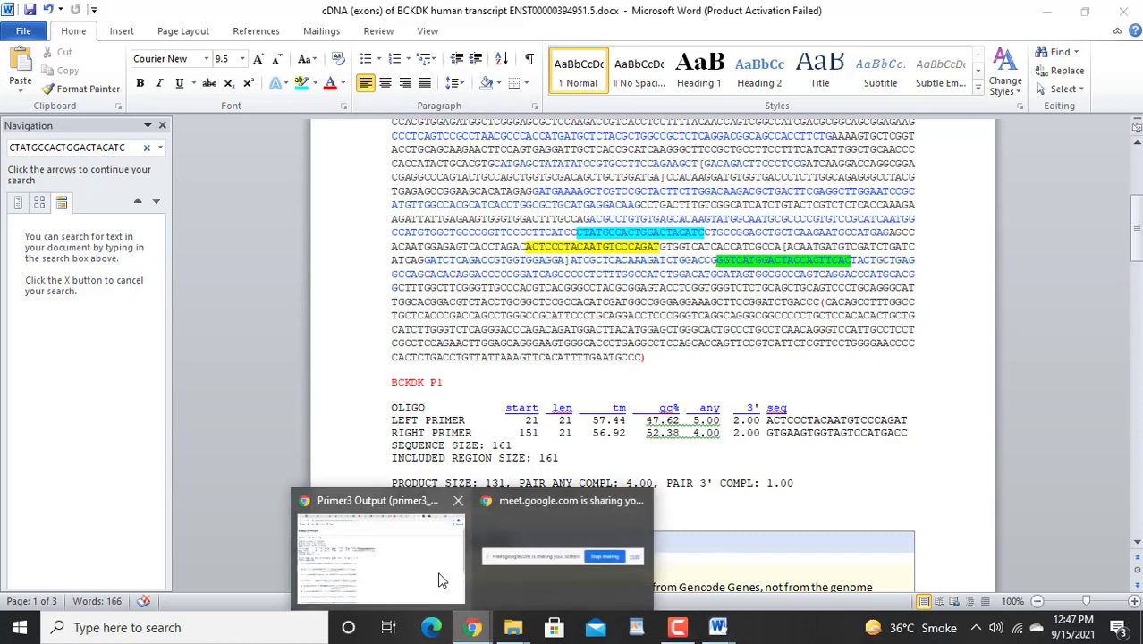
{"action": "left_click", "coordinate": [438, 577]}
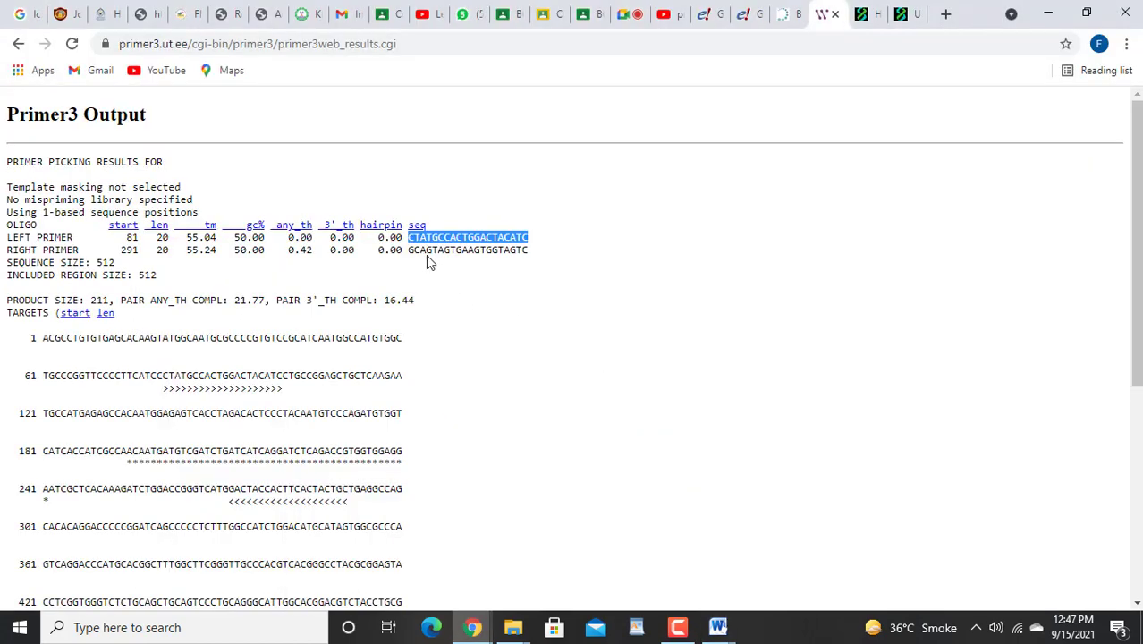
{"action": "left_click_drag", "start_coordinate": [410, 250], "coordinate": [530, 250]}
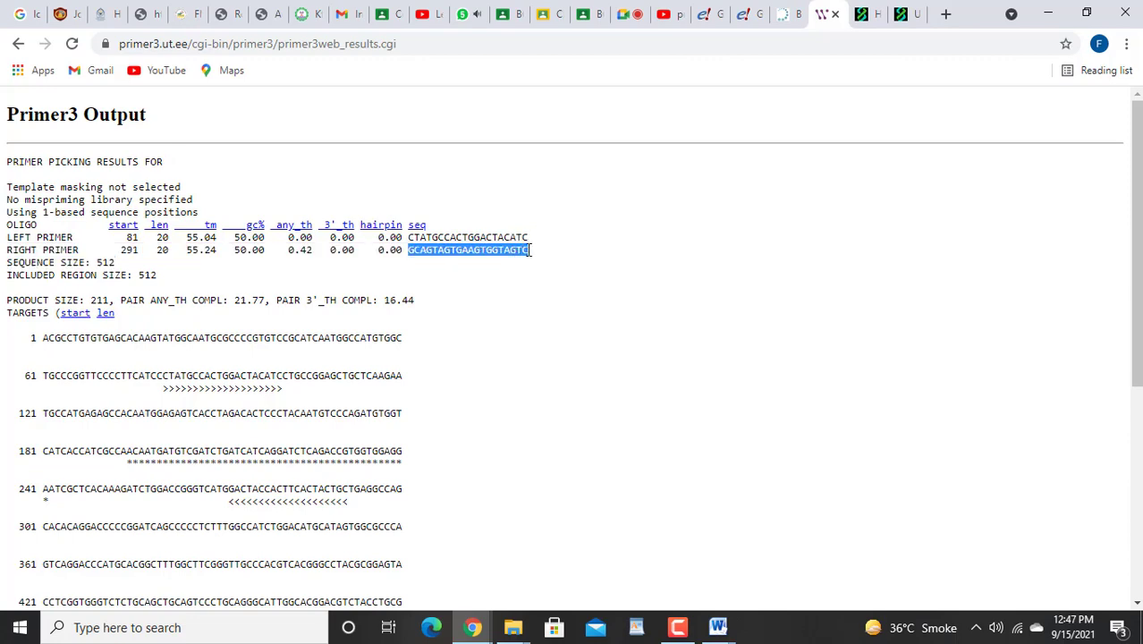
{"action": "left_click", "coordinate": [720, 623]}
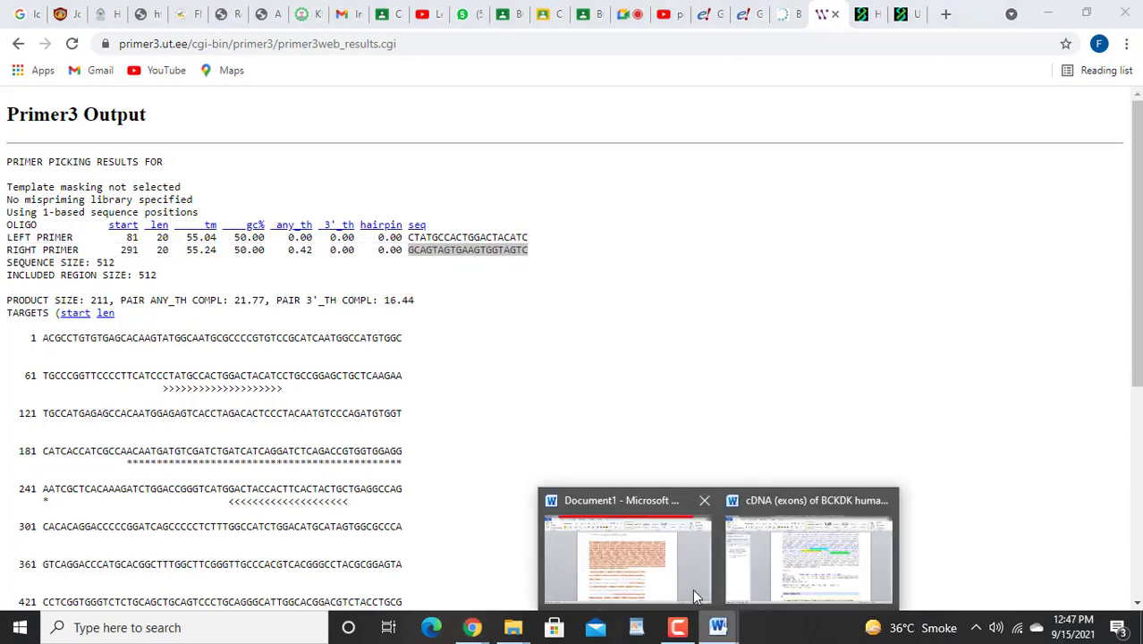
{"action": "left_click", "coordinate": [679, 576]}
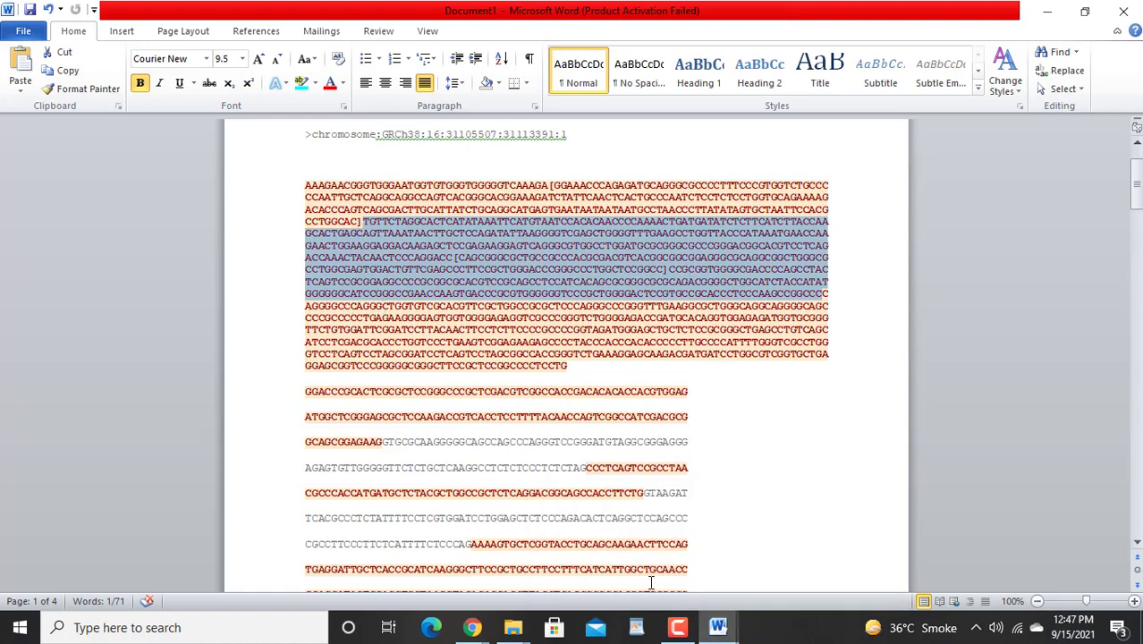
{"action": "mouse_move", "coordinate": [718, 626]}
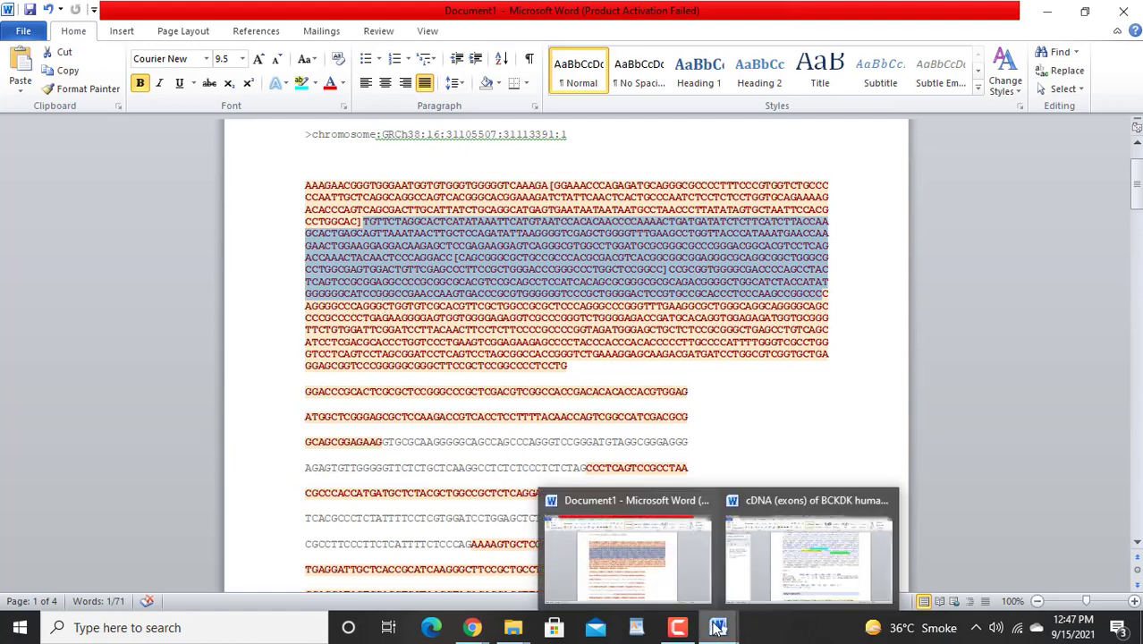
{"action": "left_click", "coordinate": [781, 588]}
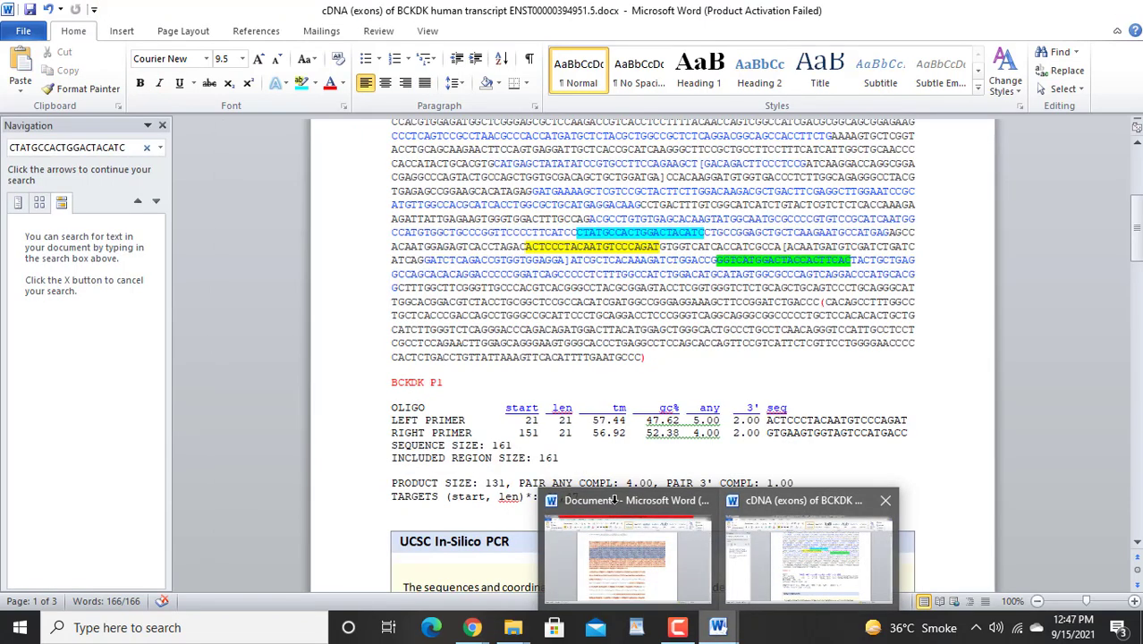
{"action": "left_click", "coordinate": [146, 150]}
{"action": "type", "text": "GCAGTAGTGAAGTGGTAGTG"}
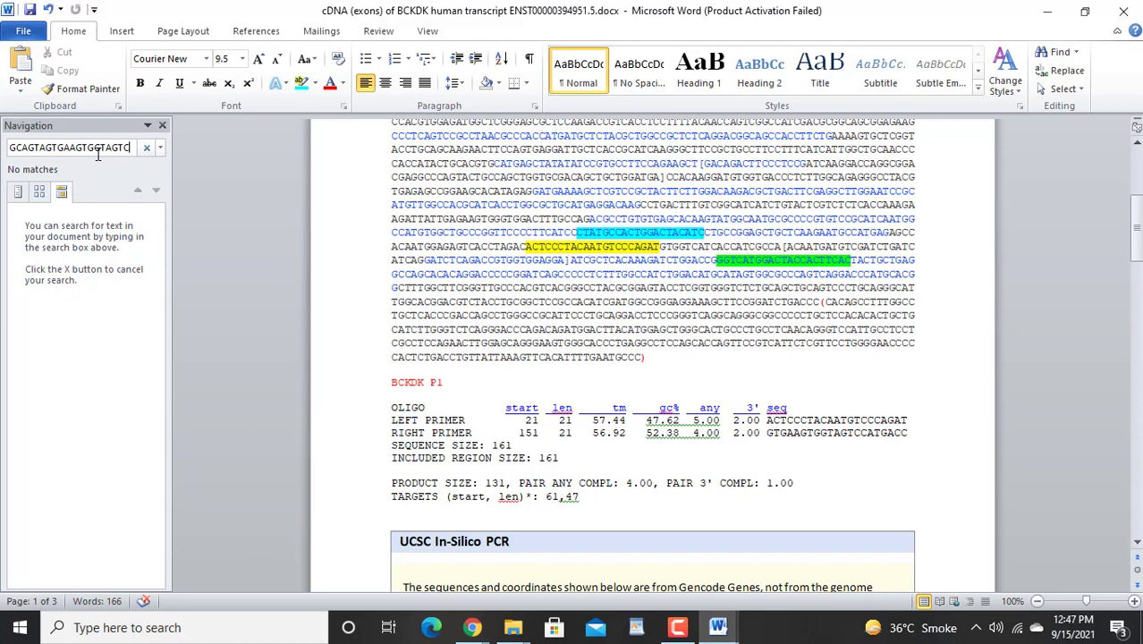
Step: Return to Chrome and search Google for "flip primer sequence" in a new tab
{"action": "left_click", "coordinate": [474, 628]}
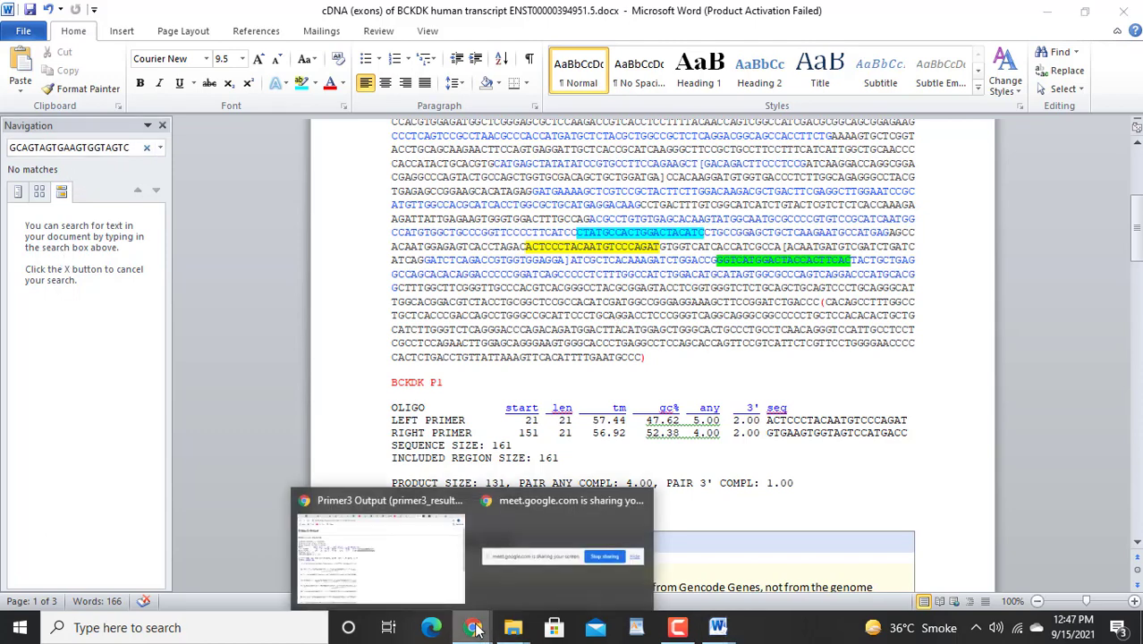
{"action": "left_click", "coordinate": [421, 576]}
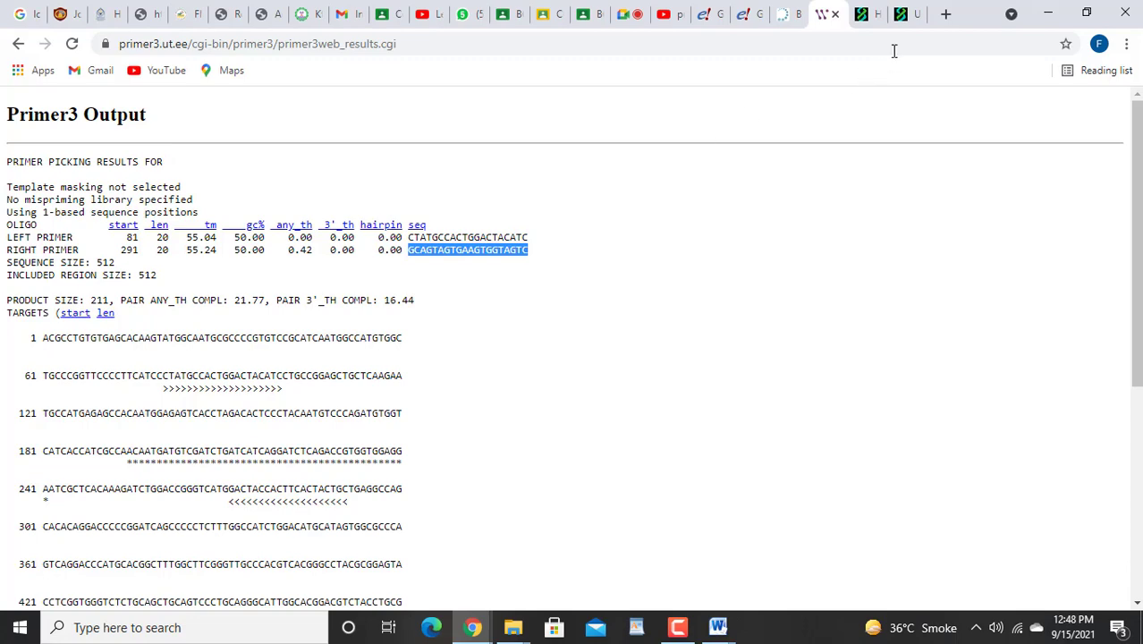
{"action": "left_click", "coordinate": [903, 18]}
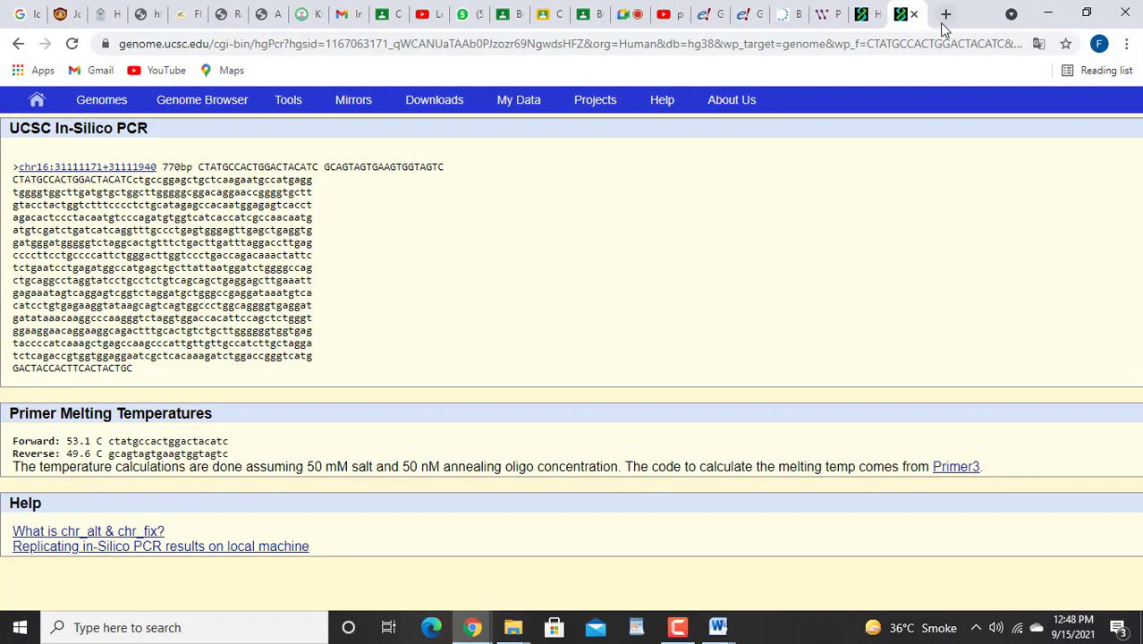
{"action": "left_click", "coordinate": [943, 16]}
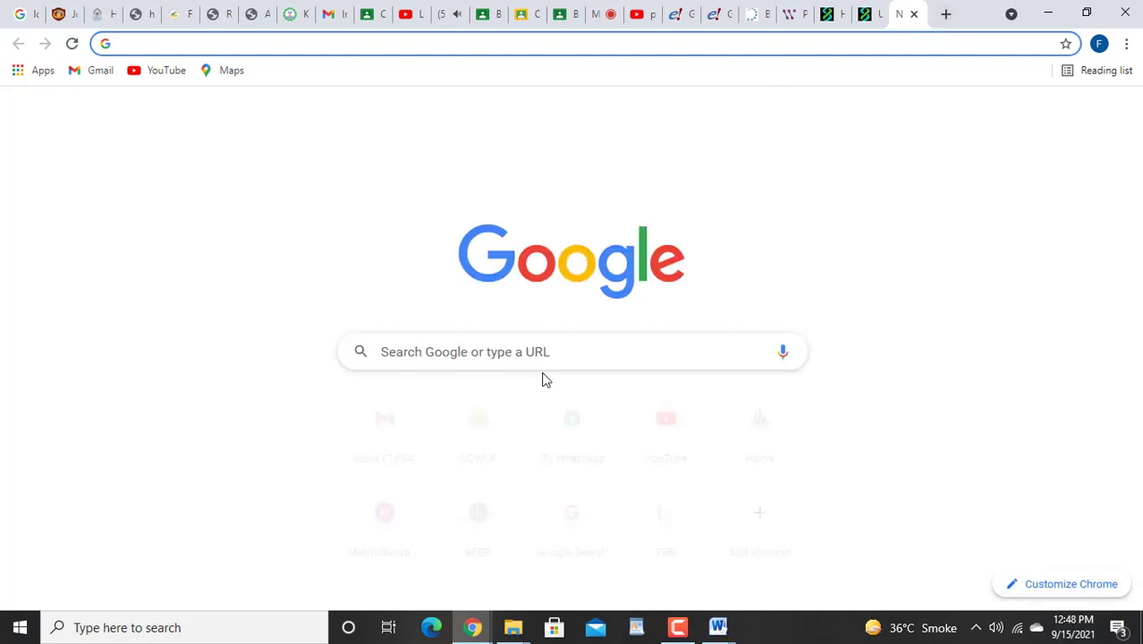
{"action": "left_click", "coordinate": [543, 356]}
{"action": "type", "text": "Flip"}
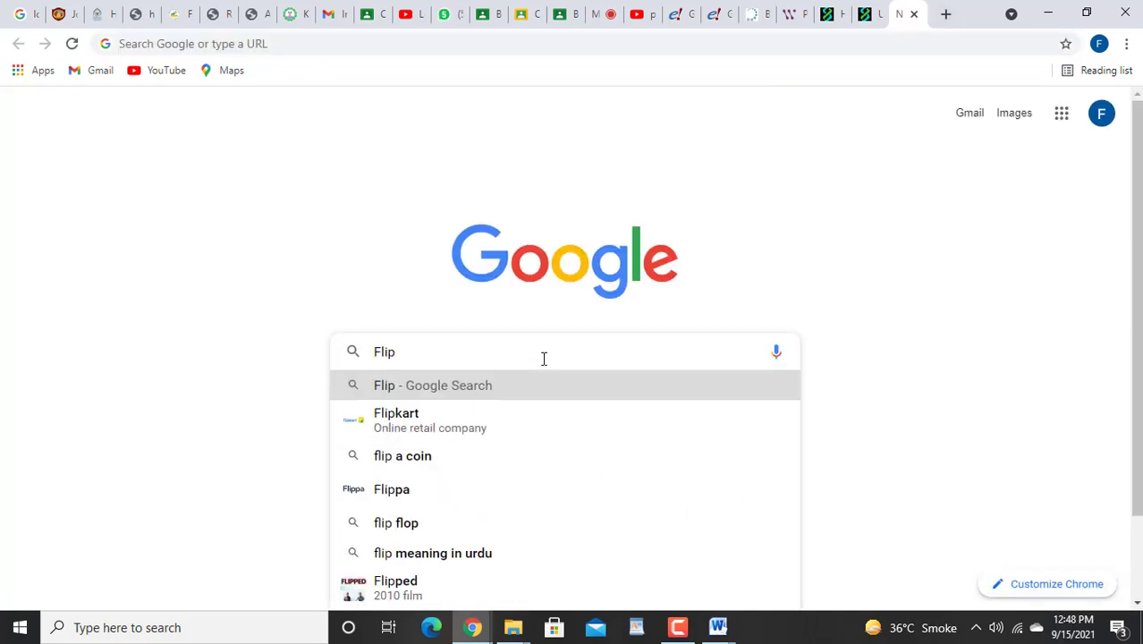
{"action": "type", "text": "pr"}
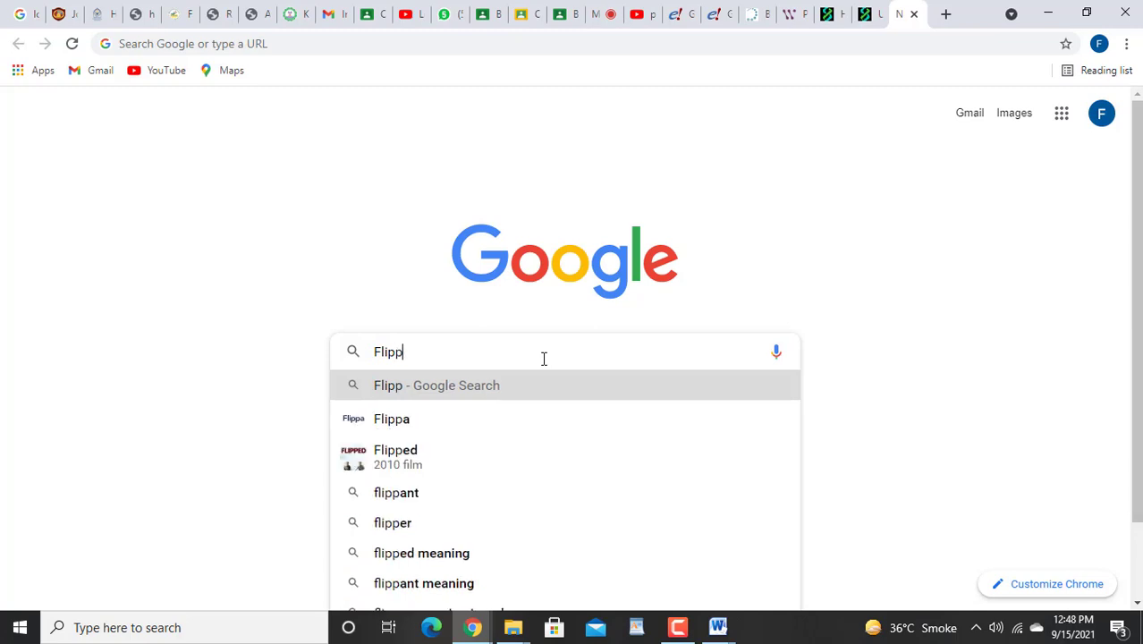
{"action": "key", "text": "BackSpace"}
{"action": "key", "text": "BackSpace"}
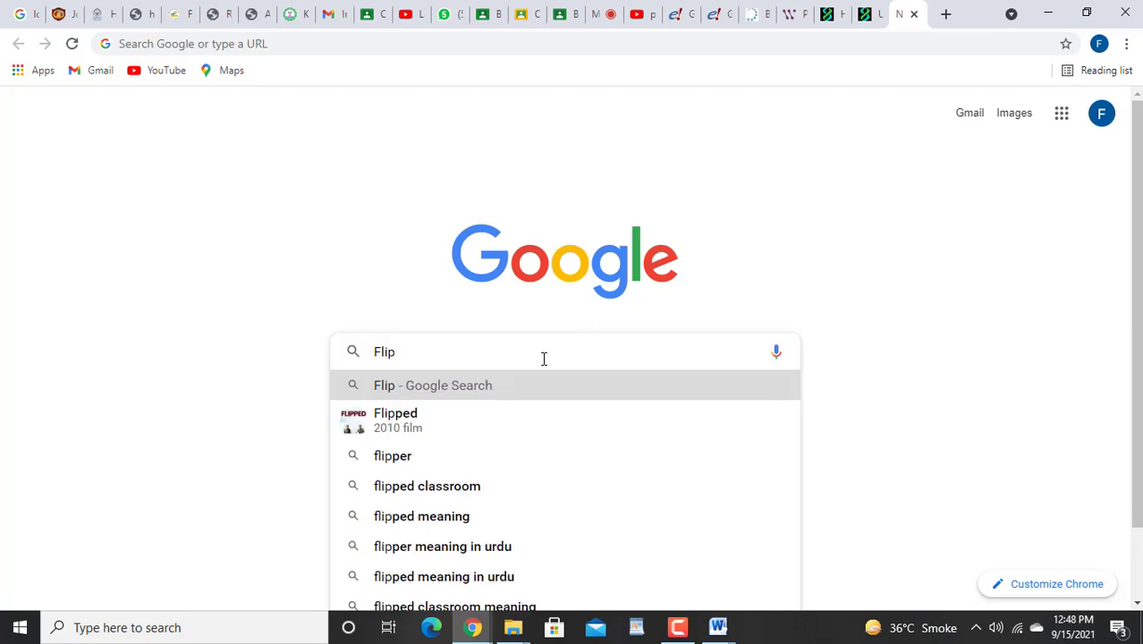
{"action": "type", "text": "pr"}
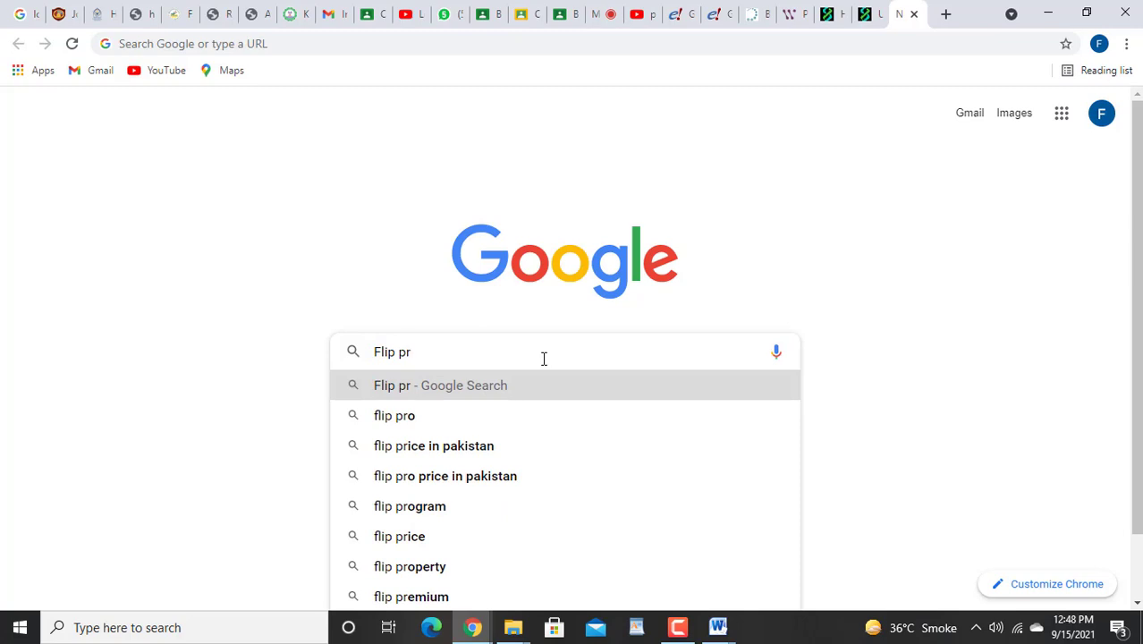
{"action": "type", "text": "imer"}
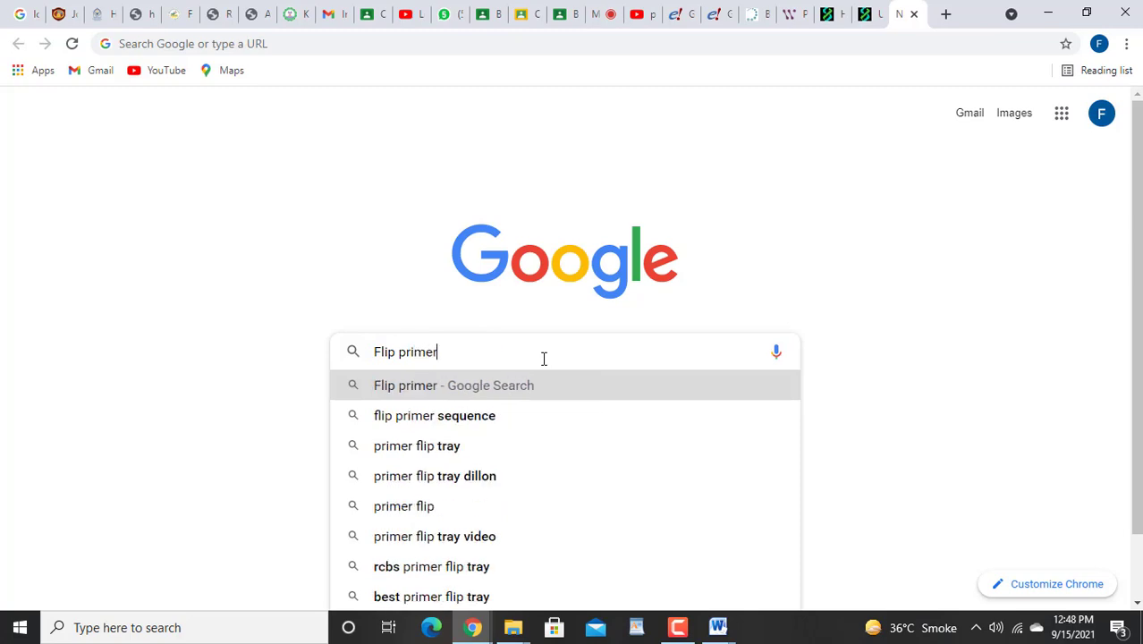
{"action": "left_click", "coordinate": [476, 418]}
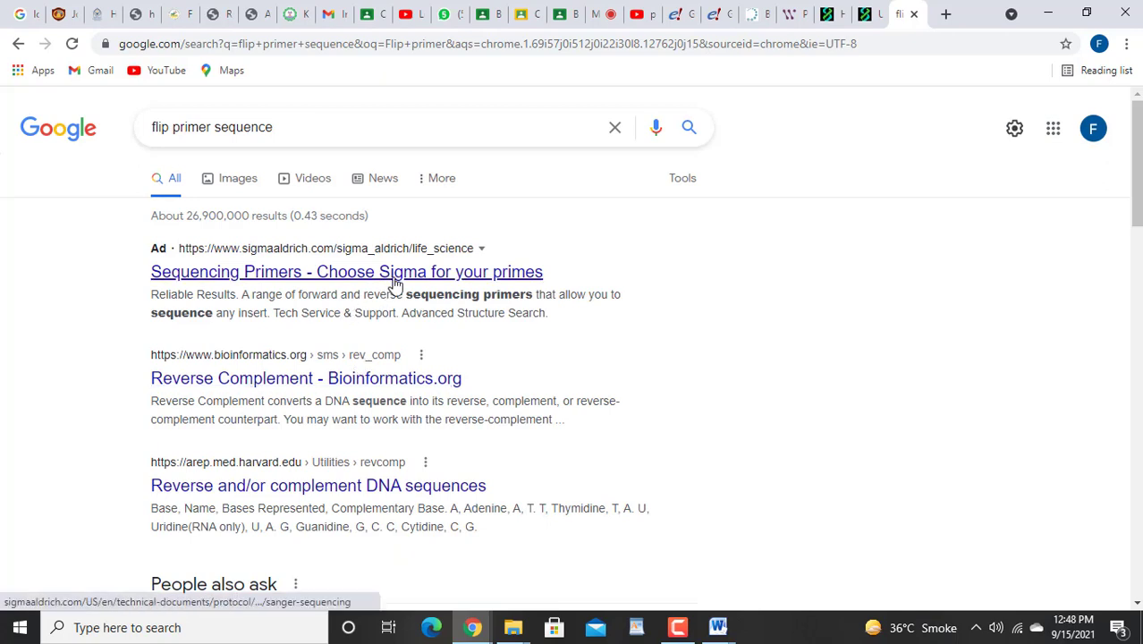
Step: Open the Bioinformatics.org Reverse Complement tool, replace the sample with GCAGTAGTGAAGTGGTAGTC and generate its reverse-complement
{"action": "left_click", "coordinate": [338, 386]}
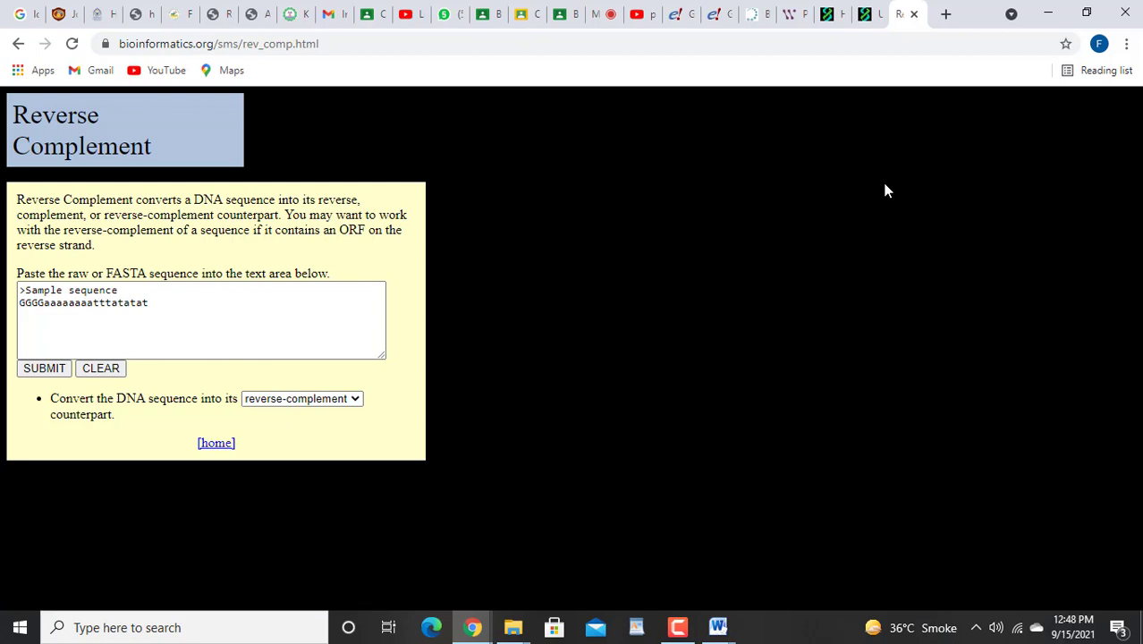
{"action": "left_click", "coordinate": [180, 323]}
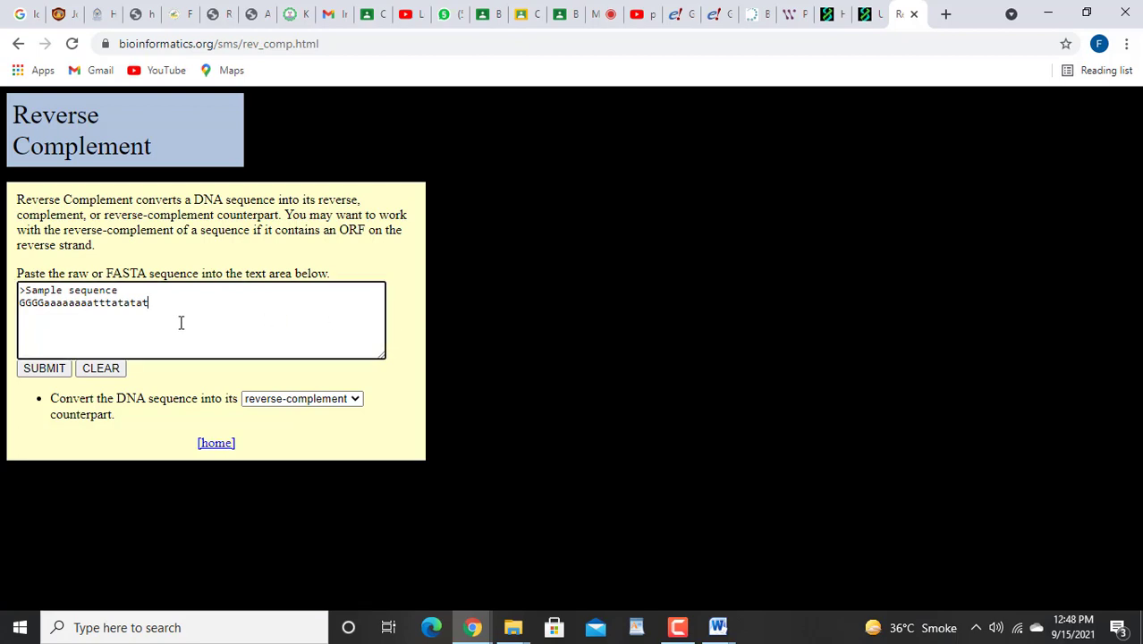
{"action": "key", "text": "BackSpace"}
{"action": "key", "text": "BackSpace"}
{"action": "key", "text": "BackSpace"}
{"action": "key", "text": "BackSpace"}
{"action": "key", "text": "BackSpace"}
{"action": "key", "text": "BackSpace"}
{"action": "key", "text": "BackSpace"}
{"action": "key", "text": "BackSpace"}
{"action": "key", "text": "BackSpace"}
{"action": "key", "text": "BackSpace"}
{"action": "key", "text": "BackSpace"}
{"action": "key", "text": "BackSpace"}
{"action": "key", "text": "BackSpace"}
{"action": "key", "text": "BackSpace"}
{"action": "key", "text": "BackSpace"}
{"action": "key", "text": "BackSpace"}
{"action": "key", "text": "BackSpace"}
{"action": "key", "text": "BackSpace"}
{"action": "key", "text": "BackSpace"}
{"action": "key", "text": "BackSpace"}
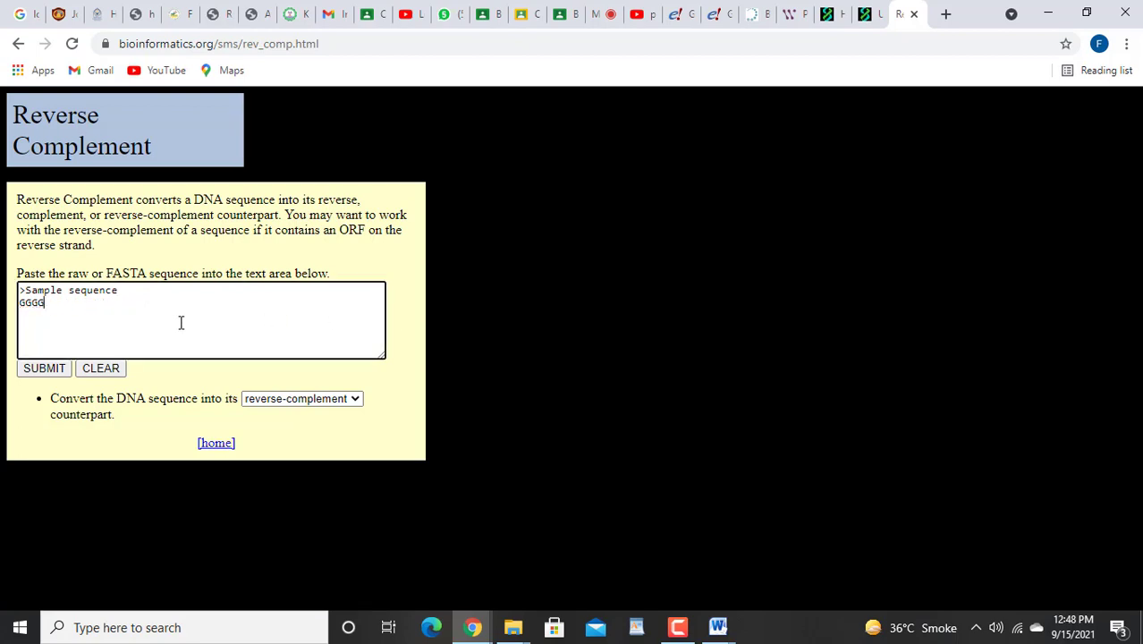
{"action": "type", "text": "GCAGTAGTGAAGTGGTAGTC"}
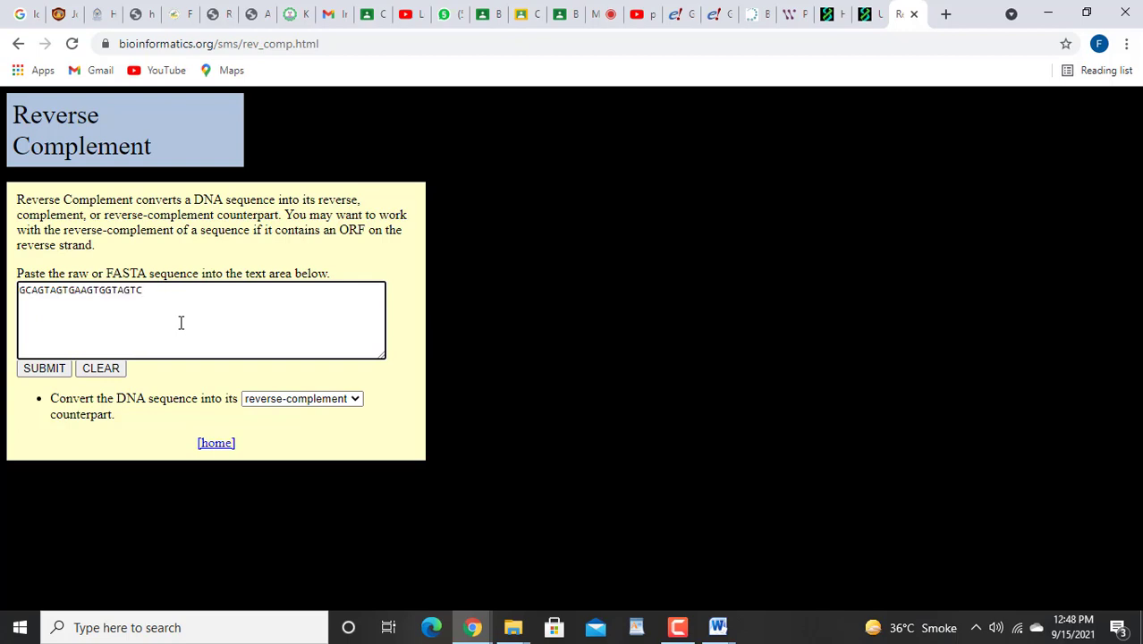
{"action": "left_click", "coordinate": [44, 369]}
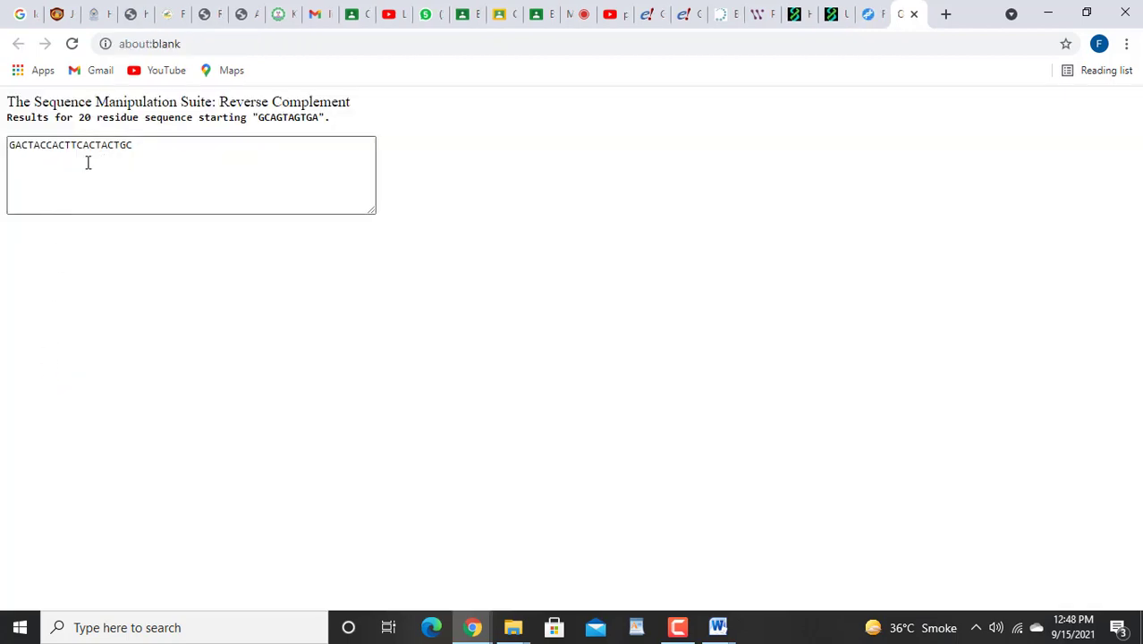
Step: Copy the reverse-complemented primer GACTACCACTTCACTACTGC, search for it in the BCKDK cDNA Word document, and clear the search
{"action": "left_click_drag", "start_coordinate": [11, 147], "coordinate": [137, 137]}
{"action": "key", "text": "ctrl+c"}
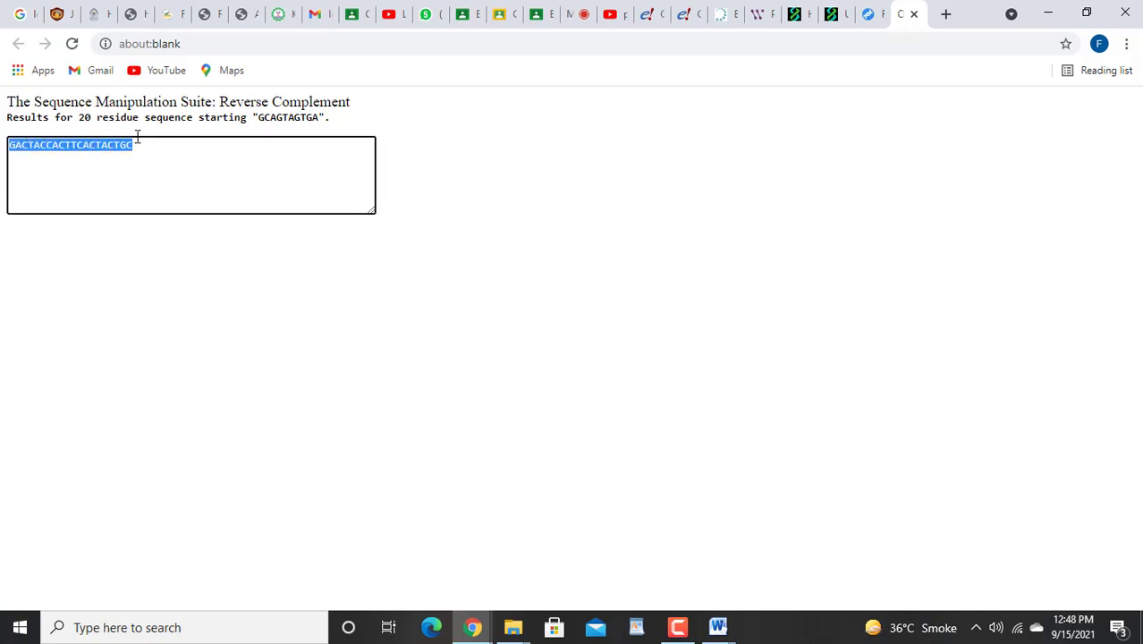
{"action": "left_click", "coordinate": [718, 627]}
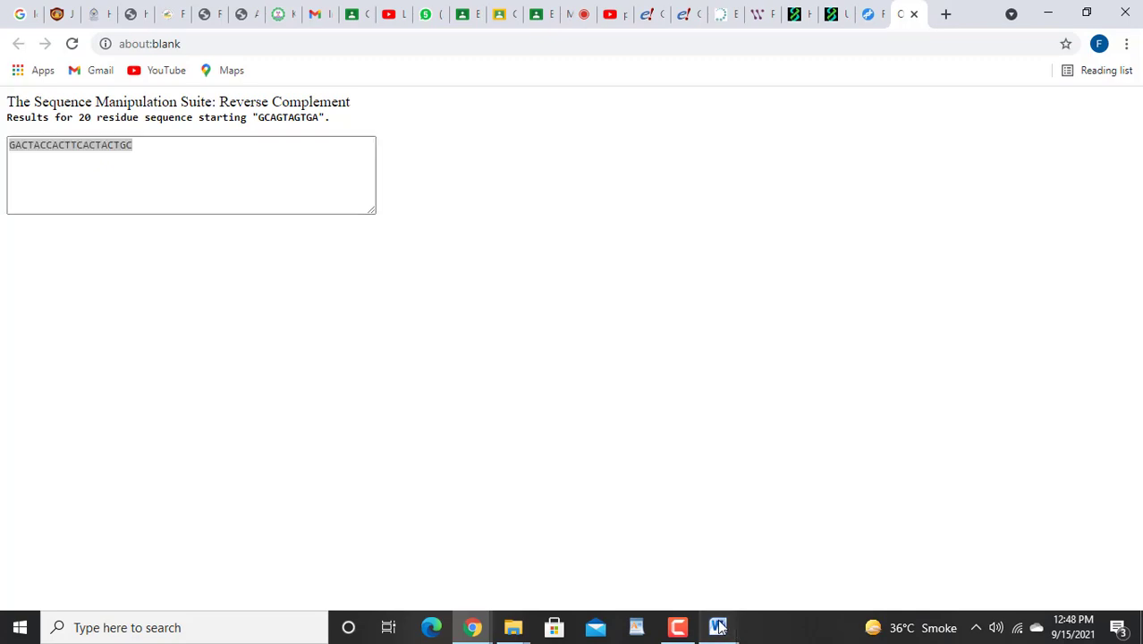
{"action": "left_click", "coordinate": [788, 567]}
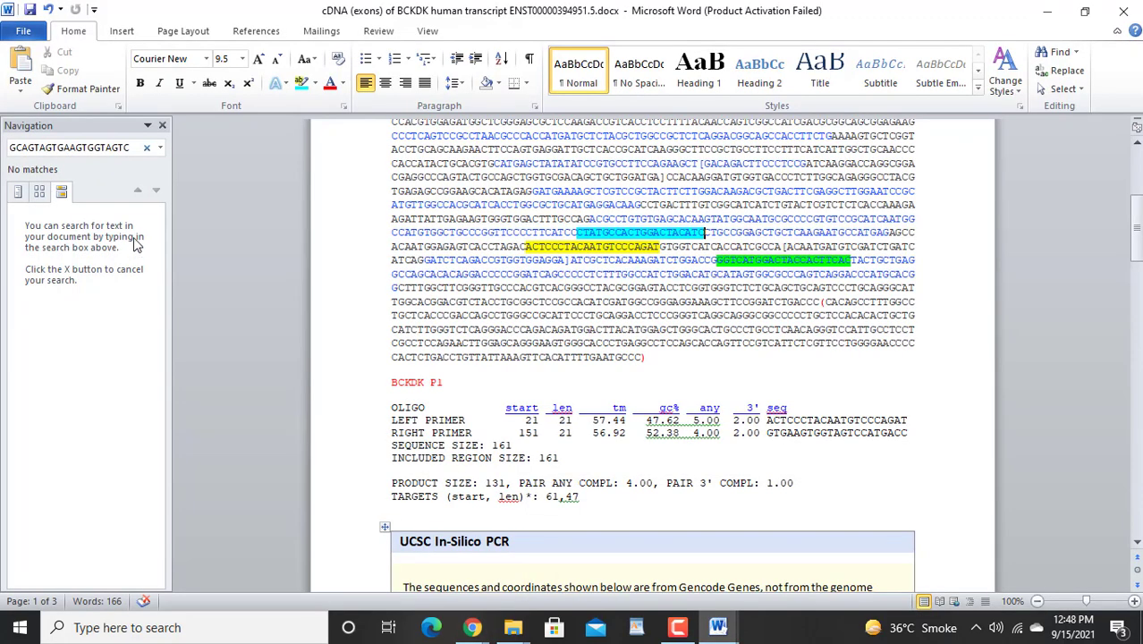
{"action": "left_click", "coordinate": [146, 148]}
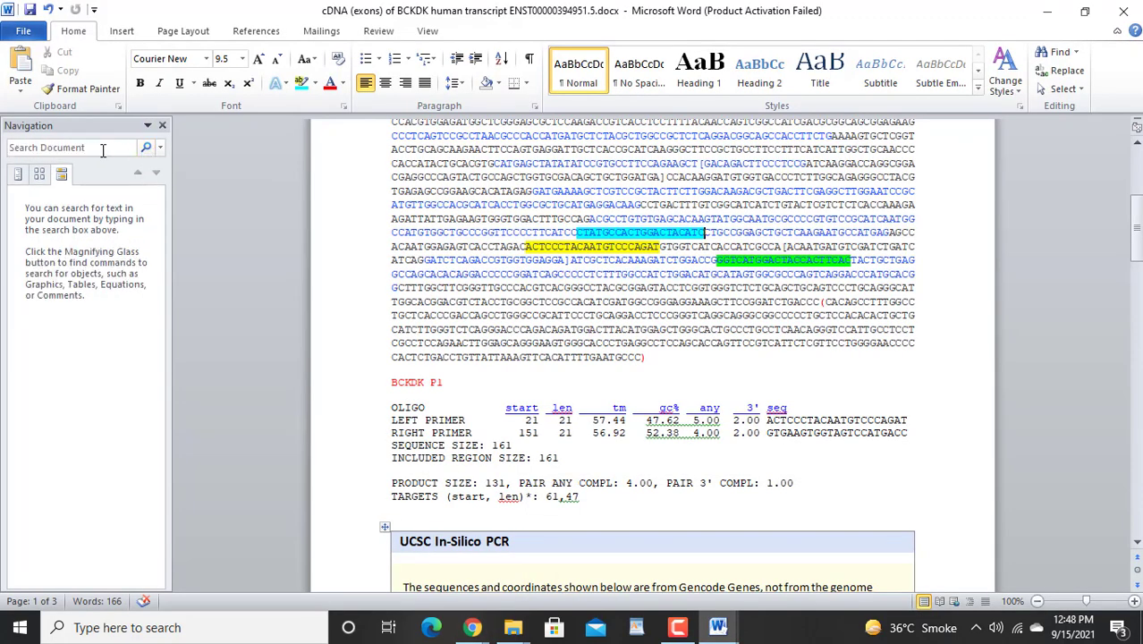
{"action": "left_click", "coordinate": [103, 148]}
{"action": "key", "text": "ctrl+v"}
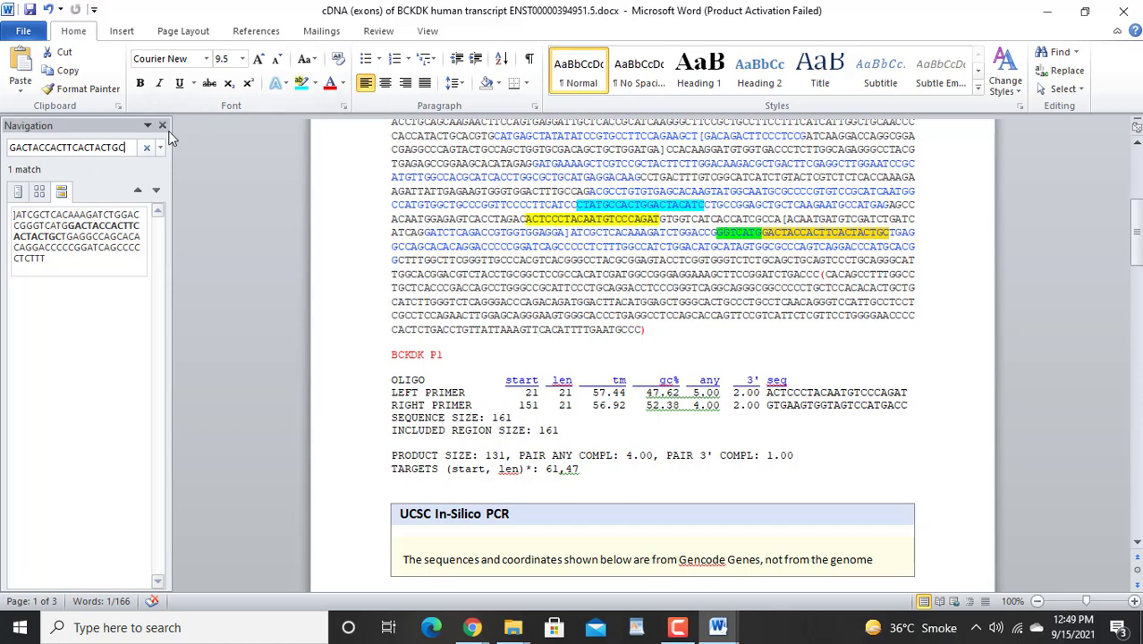
{"action": "left_click", "coordinate": [147, 149]}
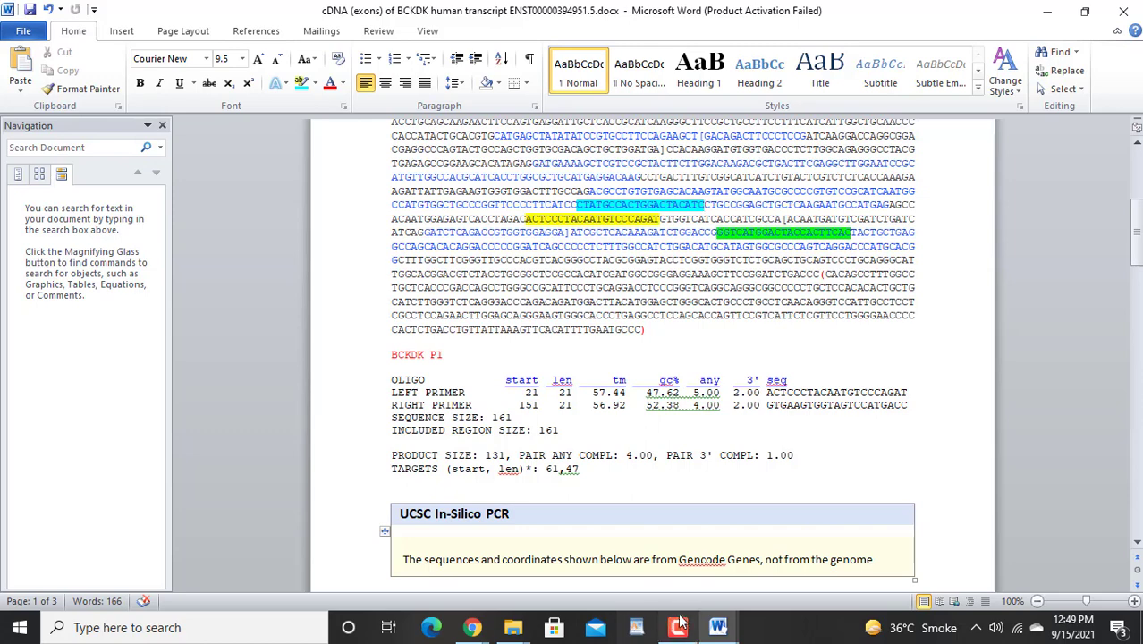
{"action": "mouse_move", "coordinate": [682, 631]}
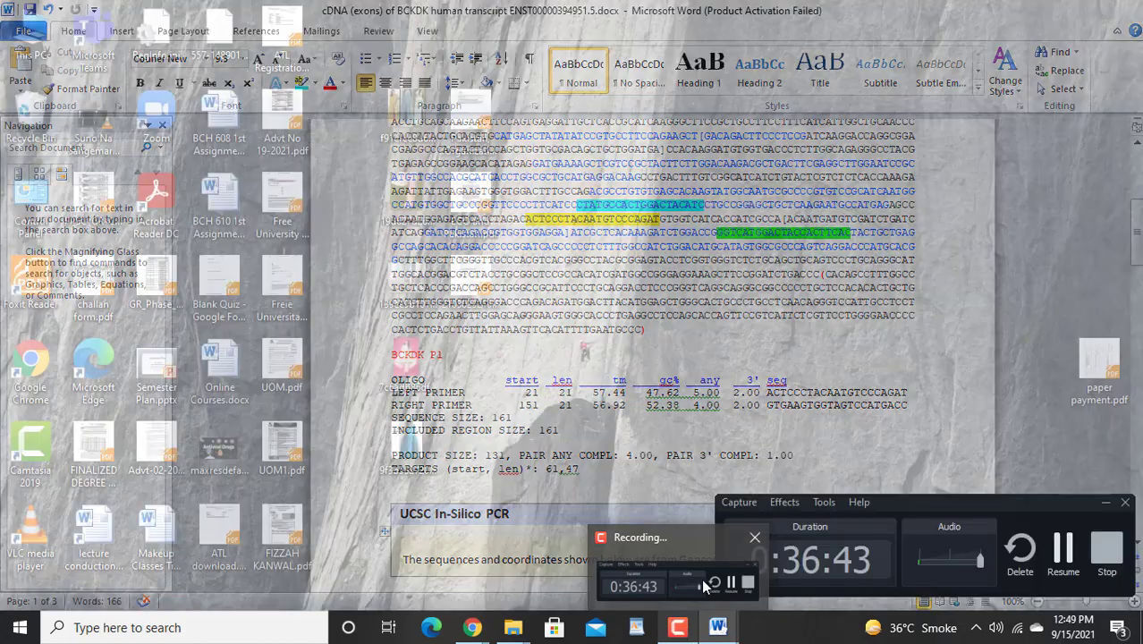
{"action": "left_click", "coordinate": [1064, 561]}
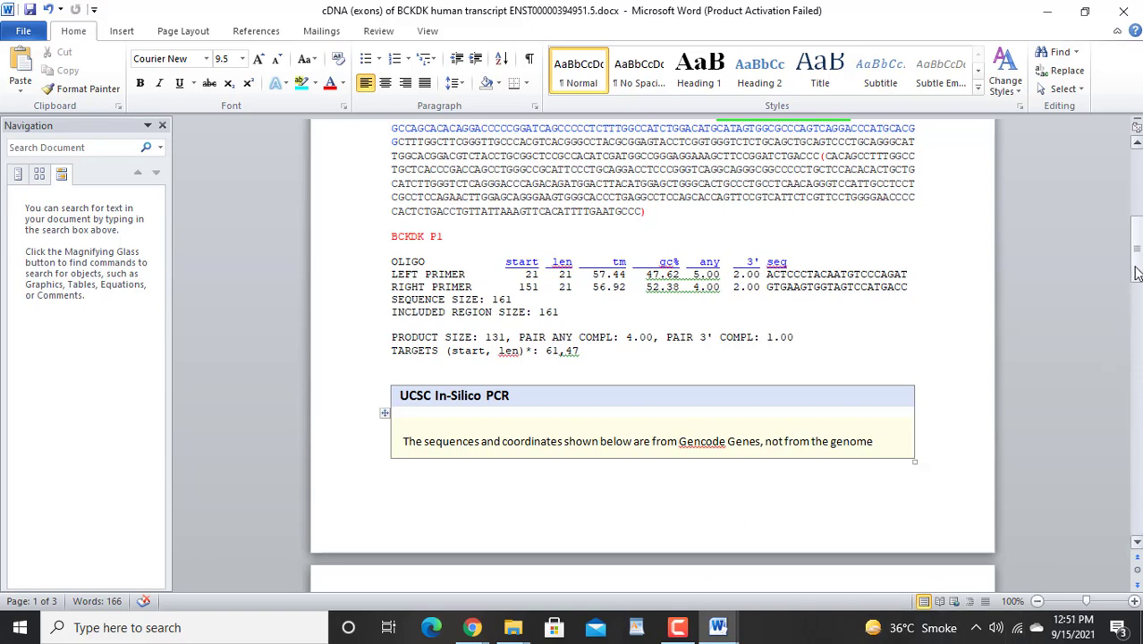
{"action": "left_click_drag", "start_coordinate": [1135, 273], "coordinate": [1136, 238]}
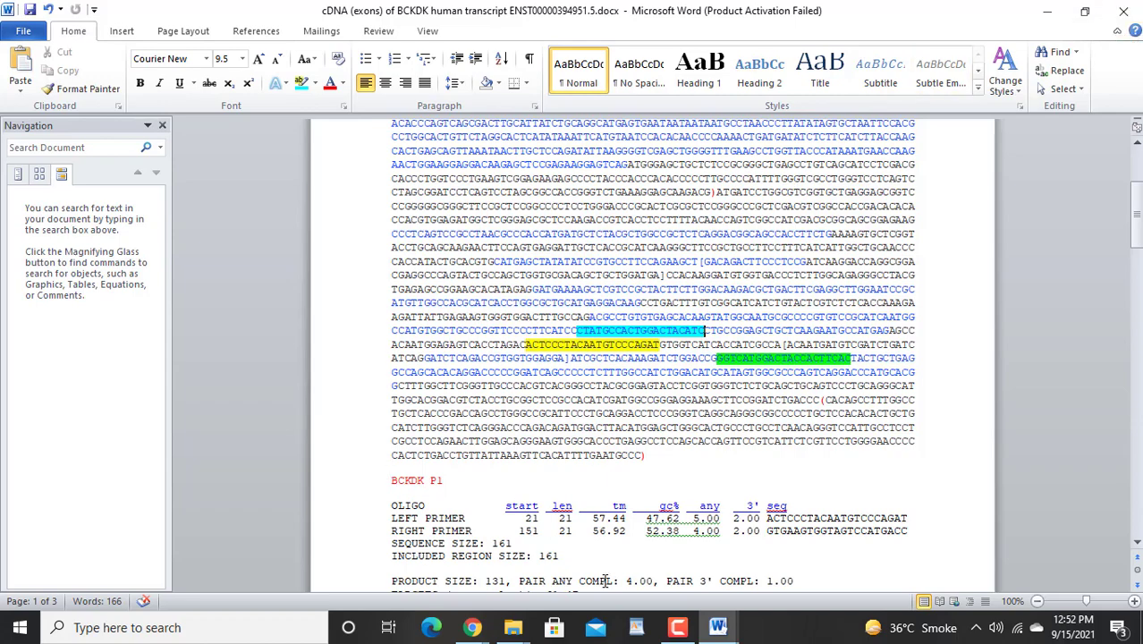
Step: Switch to the genomic sequence in Document1, open the document search and copy the search text GACTACCACTTCACTACTGC
{"action": "mouse_move", "coordinate": [715, 632]}
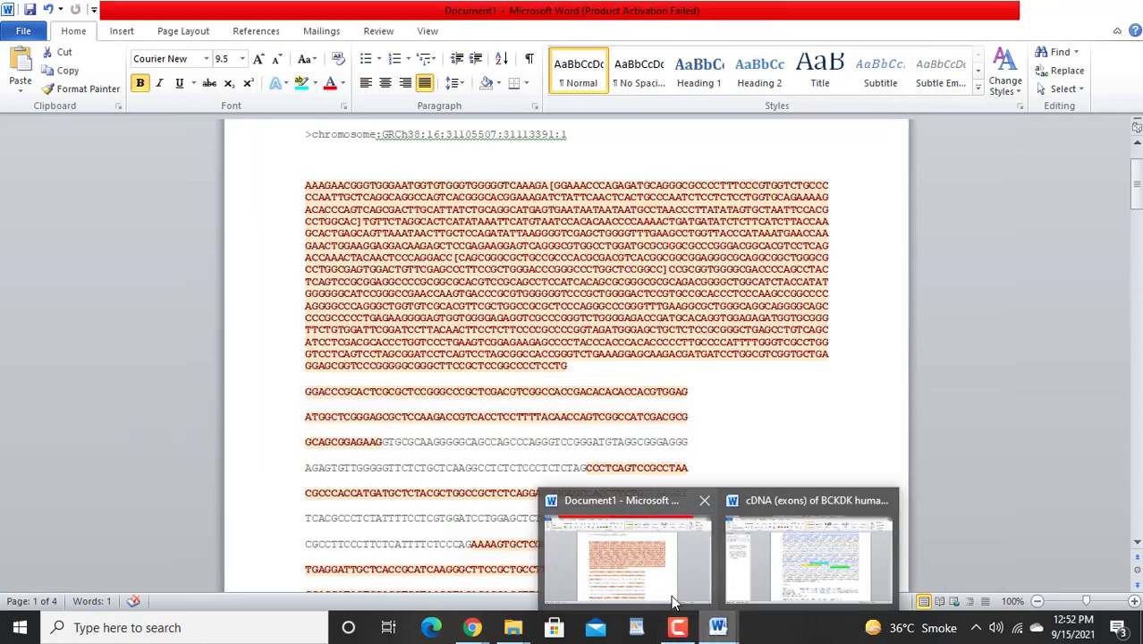
{"action": "left_click", "coordinate": [626, 559]}
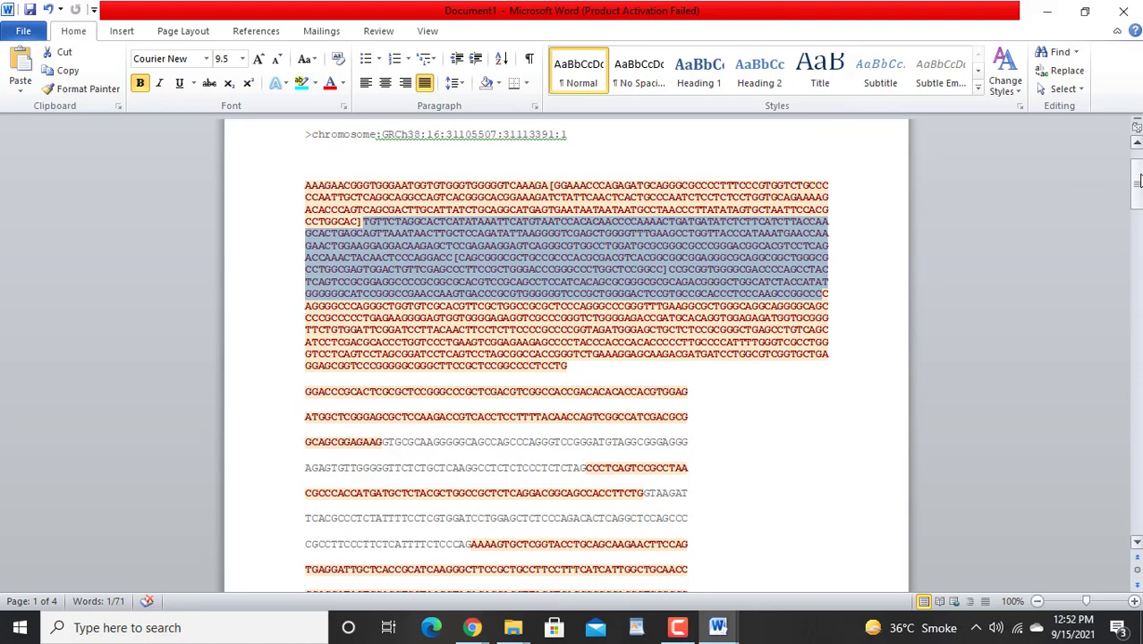
{"action": "left_click_drag", "start_coordinate": [1139, 194], "coordinate": [1138, 176]}
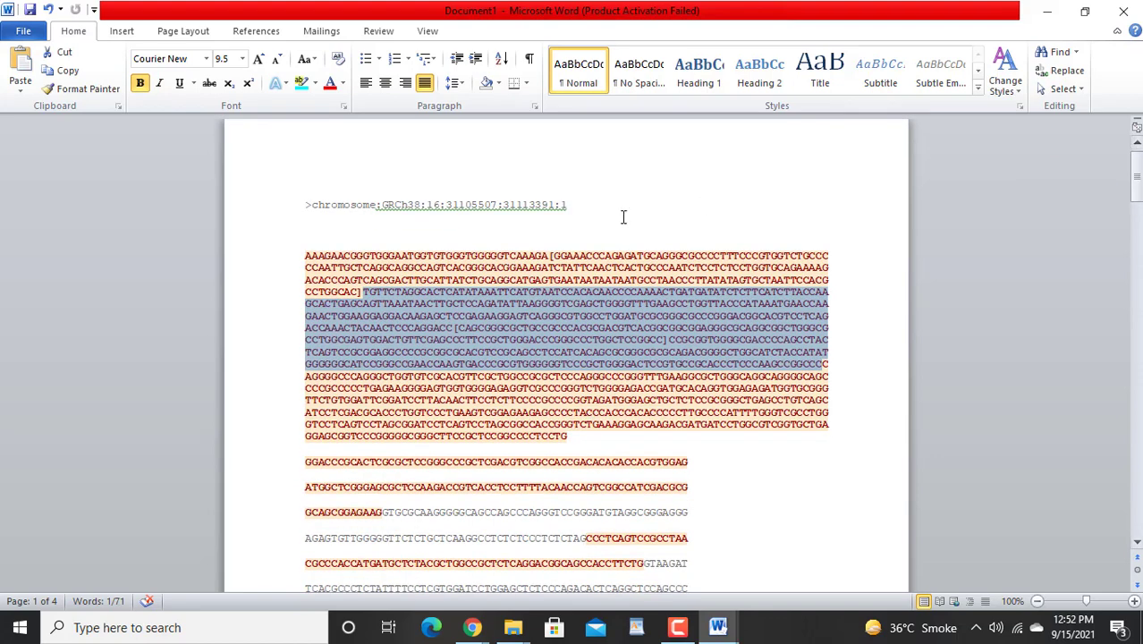
{"action": "left_click", "coordinate": [650, 387]}
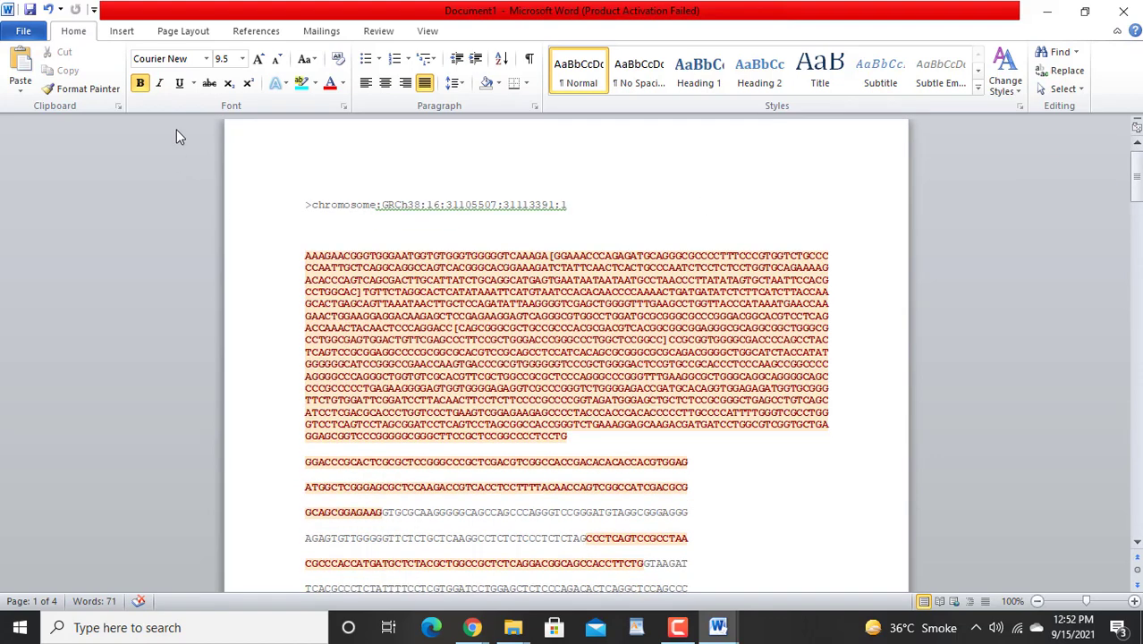
{"action": "left_click", "coordinate": [1077, 54]}
{"action": "left_click", "coordinate": [1060, 73]}
{"action": "key", "text": "ctrl+c"}
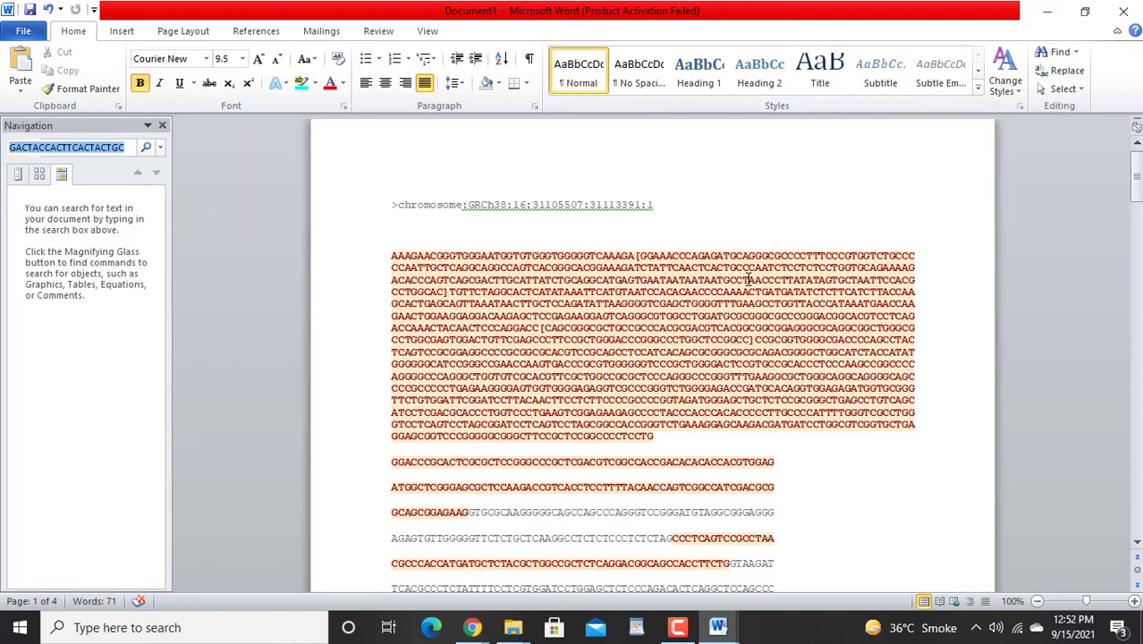
Step: Search Document1 for GACTACCACTTCACTACTGC and highlight the match in the first sequence block in bright green
{"action": "left_click", "coordinate": [146, 147]}
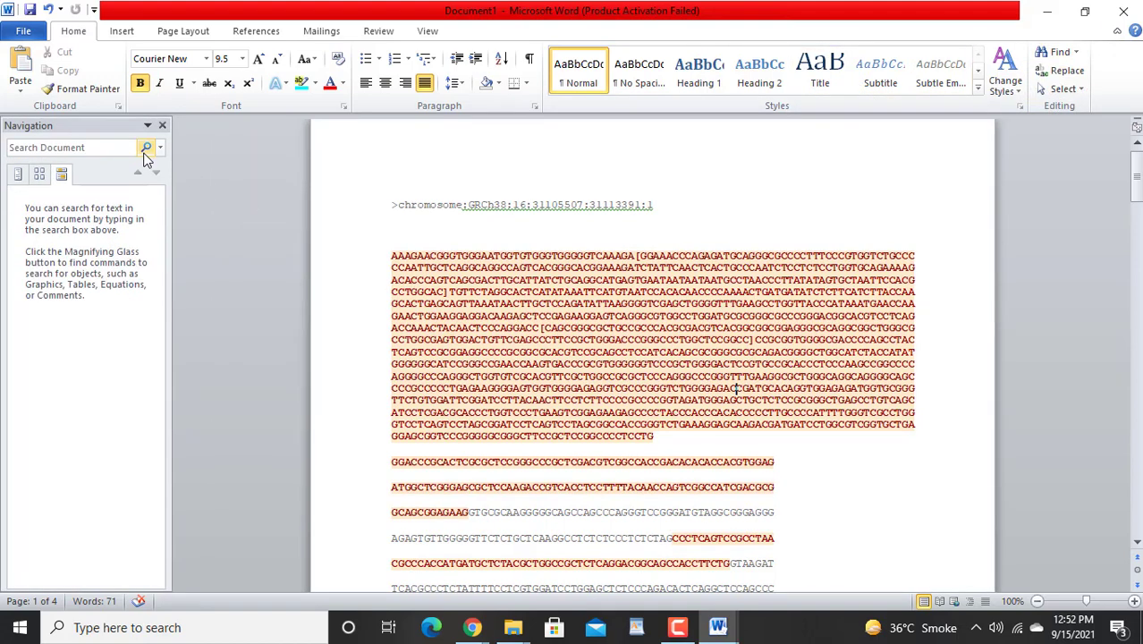
{"action": "key", "text": "ctrl+v"}
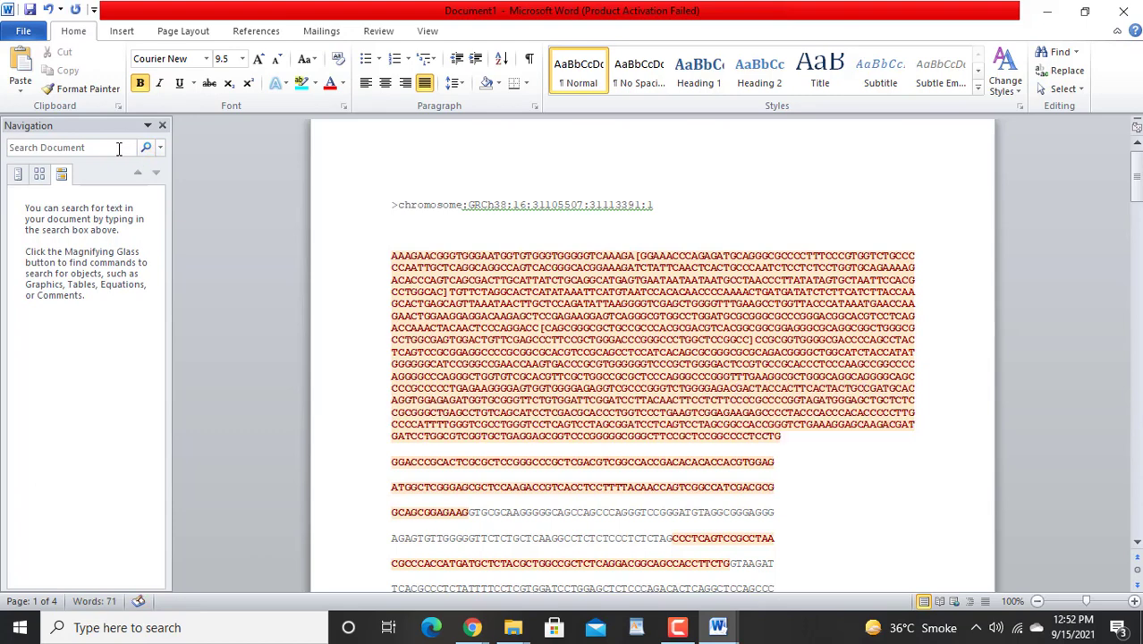
{"action": "left_click", "coordinate": [111, 150]}
{"action": "key", "text": "ctrl+v"}
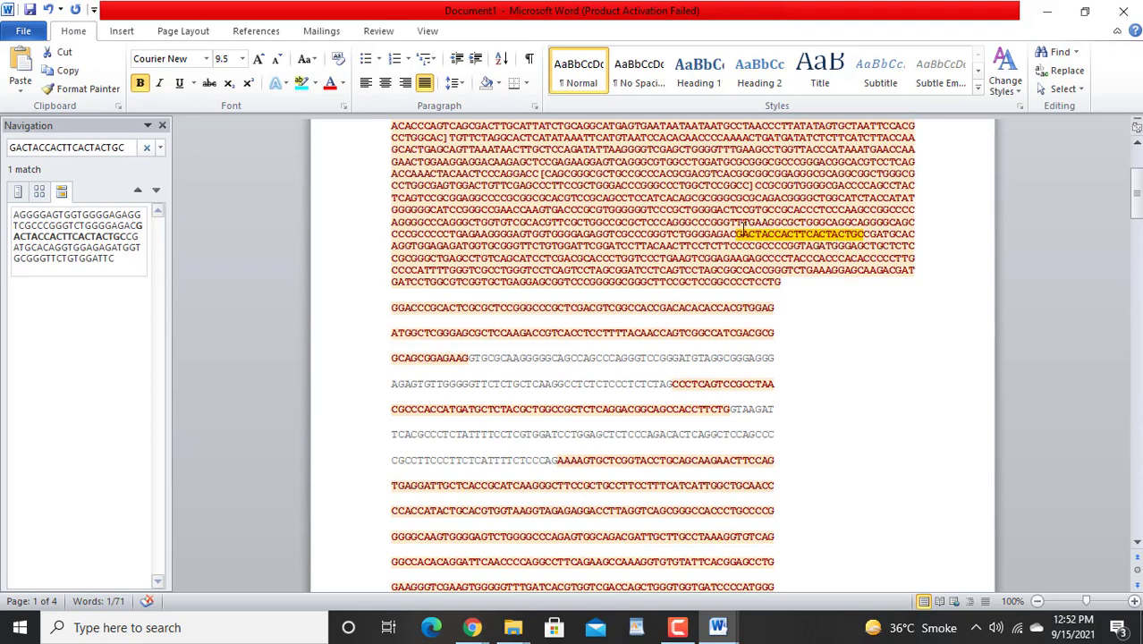
{"action": "left_click", "coordinate": [313, 84]}
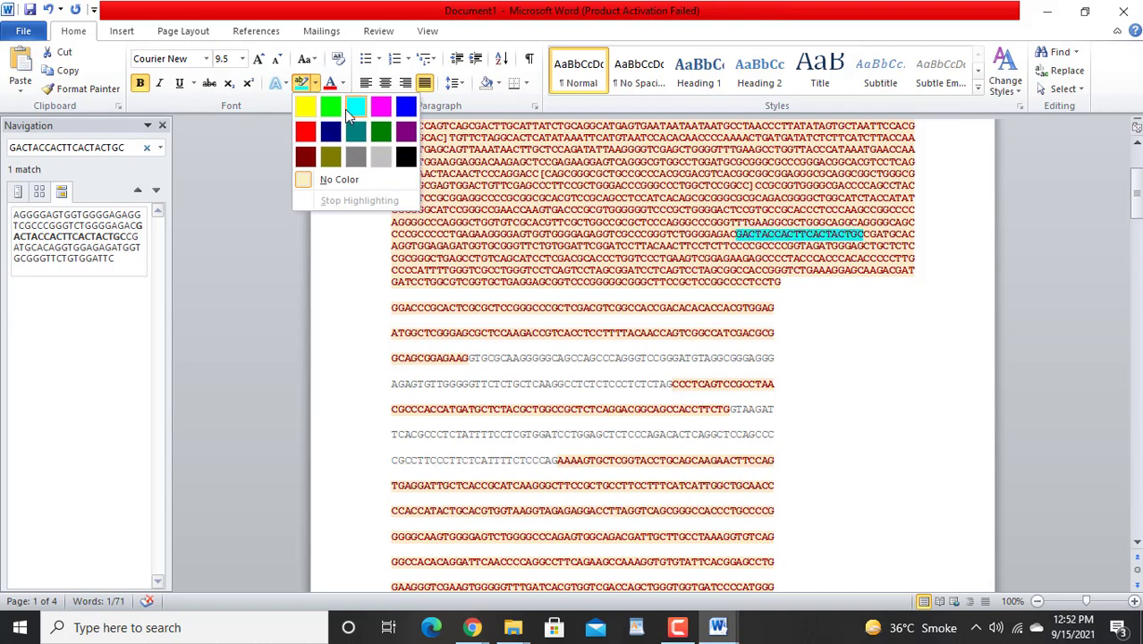
{"action": "left_click", "coordinate": [331, 107]}
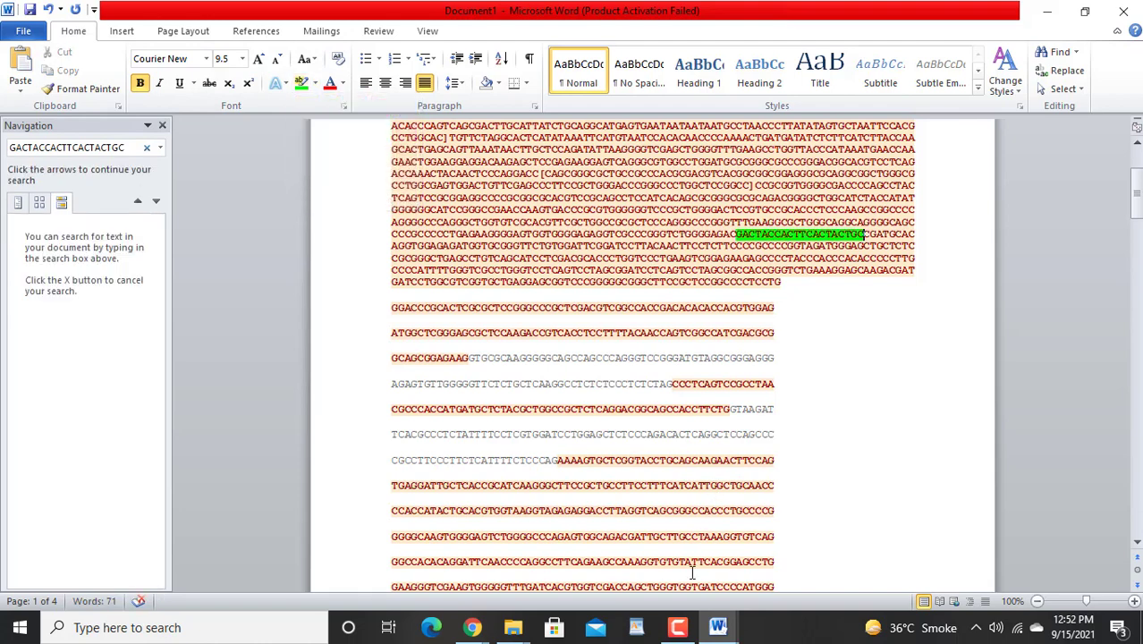
Step: Return to the Primer3 output in Chrome and copy the left primer sequence CTATGCCACTGGACTACATC
{"action": "left_click", "coordinate": [477, 628]}
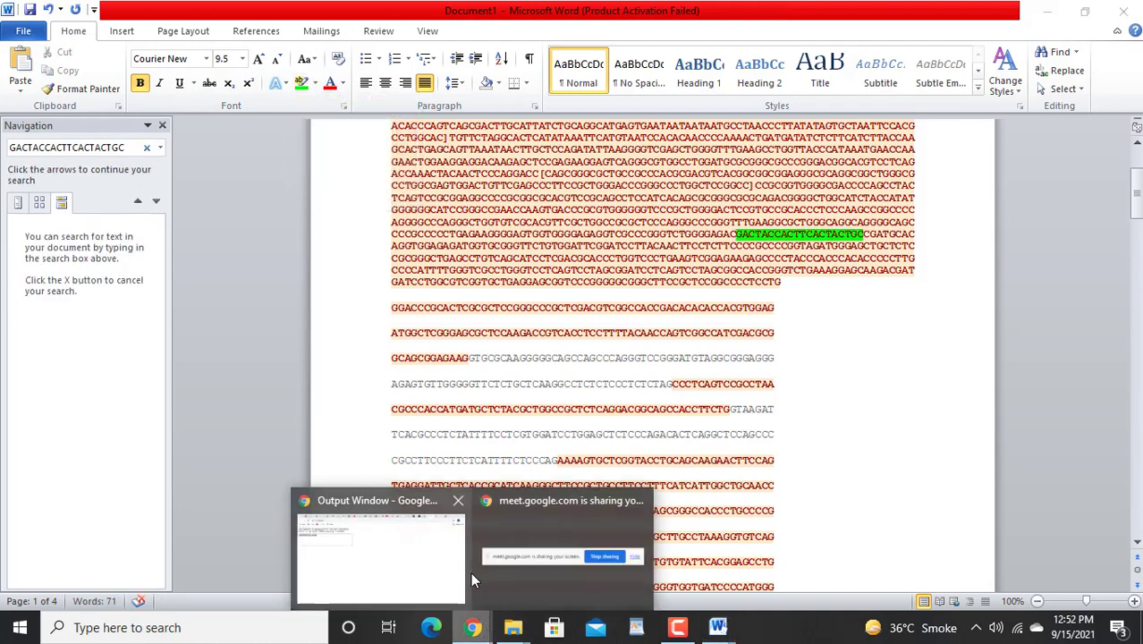
{"action": "left_click", "coordinate": [447, 566]}
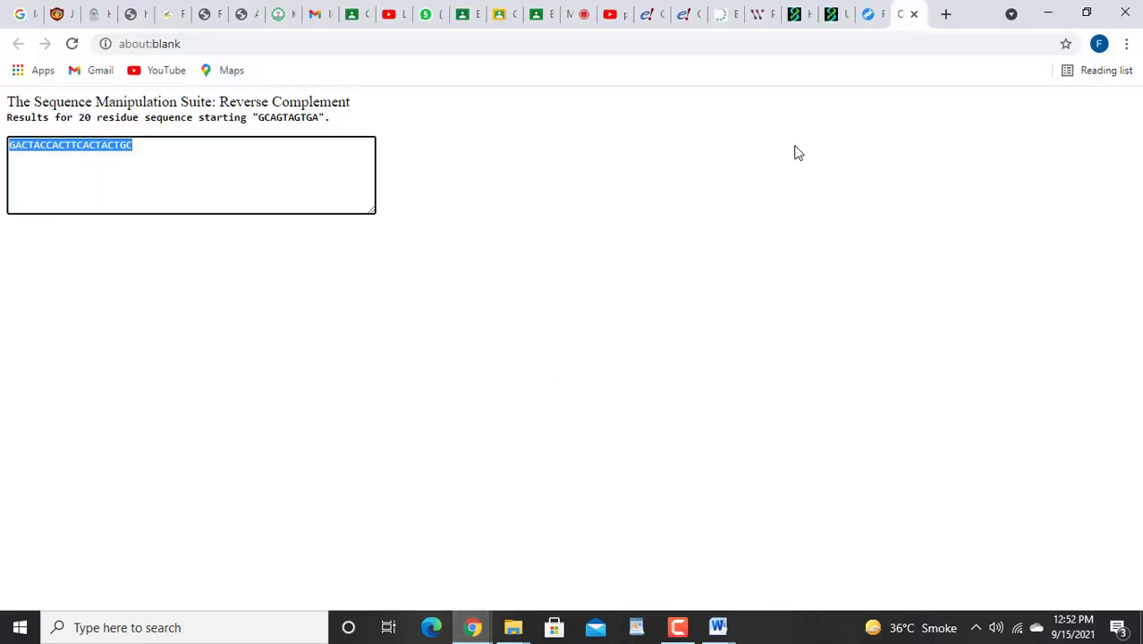
{"action": "left_click", "coordinate": [757, 20]}
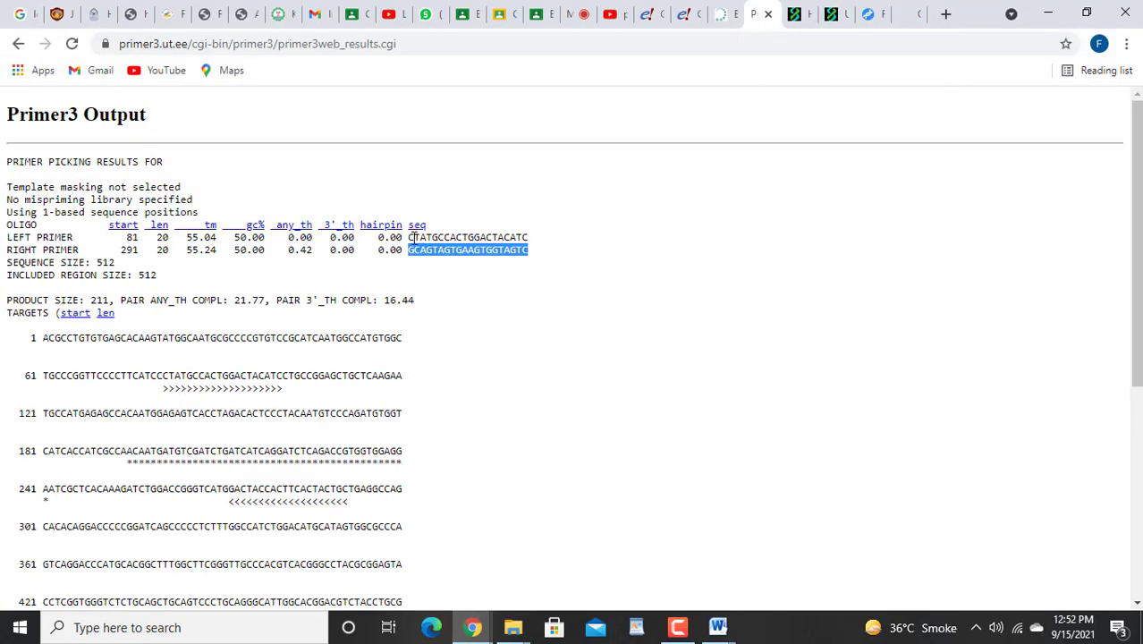
{"action": "left_click_drag", "start_coordinate": [409, 237], "coordinate": [528, 240]}
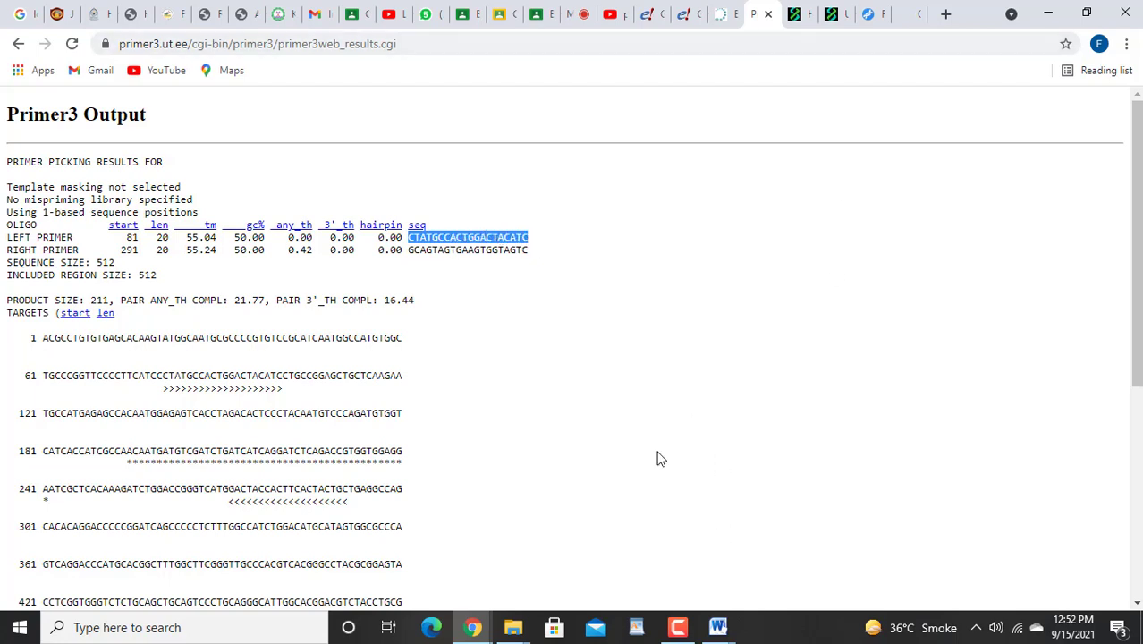
Step: Switch back to Document1 in Word, search for CTATGCCACTGGACTACATC and highlight the matching sequence
{"action": "left_click", "coordinate": [715, 623]}
{"action": "left_click", "coordinate": [676, 585]}
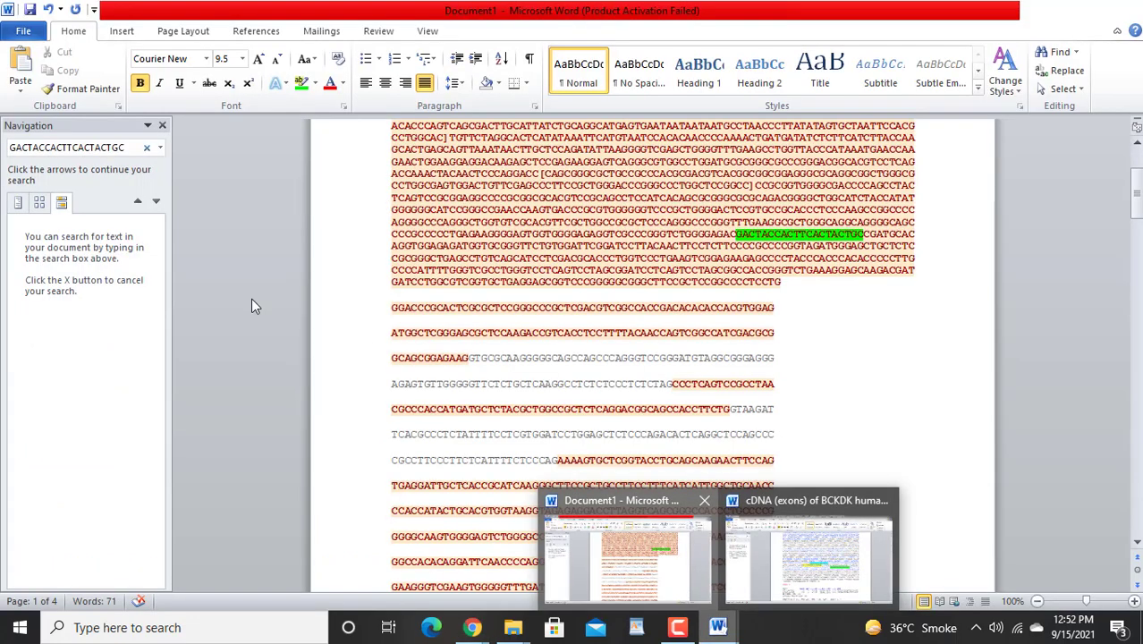
{"action": "left_click", "coordinate": [146, 148]}
{"action": "left_click", "coordinate": [119, 149]}
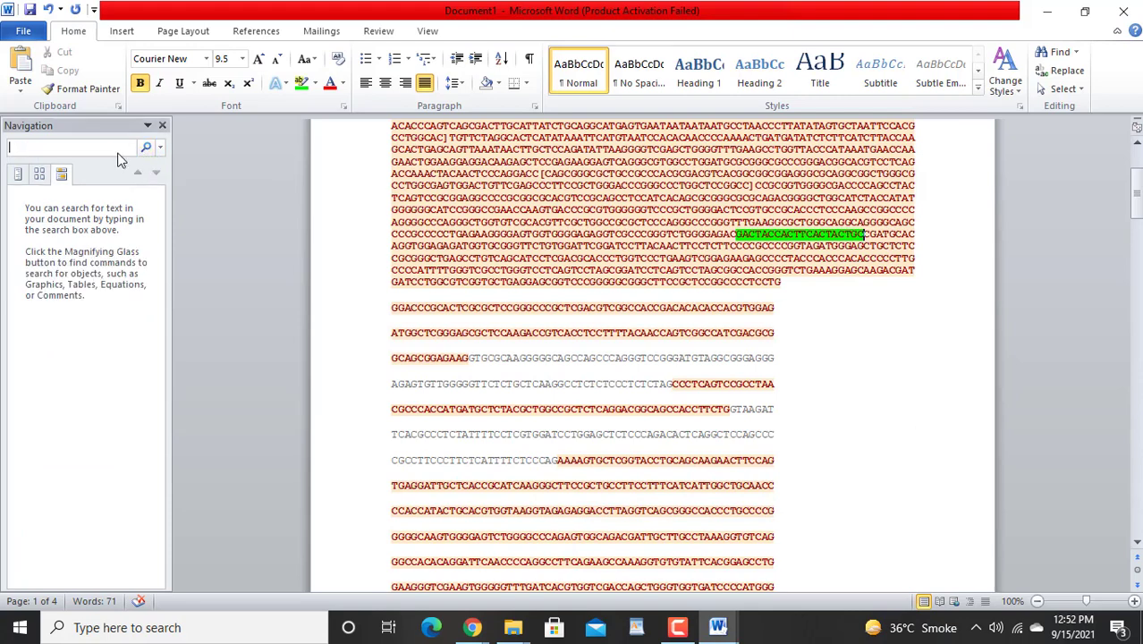
{"action": "type", "text": "CTATGCCACTGGACTACATC"}
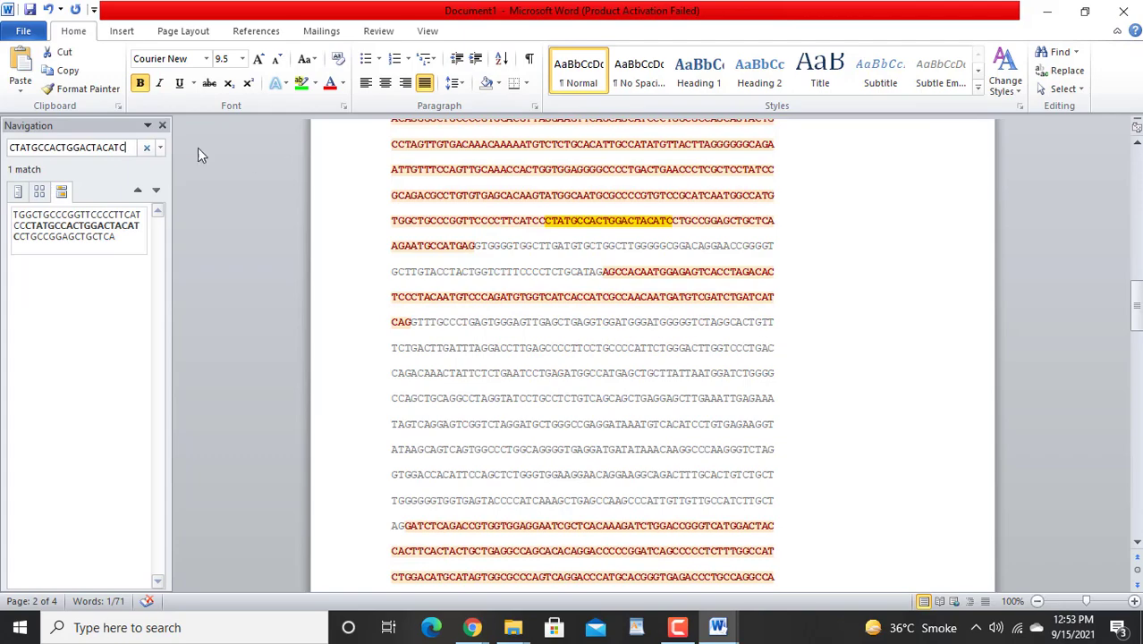
{"action": "left_click", "coordinate": [315, 84]}
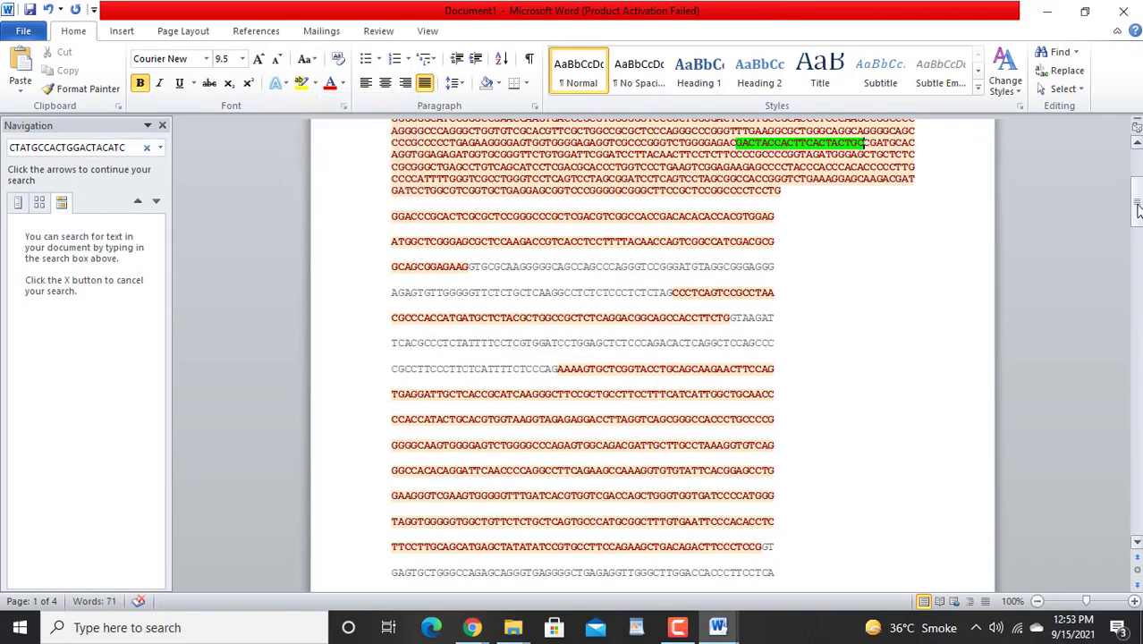
{"action": "mouse_move", "coordinate": [1135, 206]}
{"action": "left_mouse_down"}
{"action": "mouse_move", "coordinate": [1136, 186]}
{"action": "mouse_move", "coordinate": [1137, 514]}
{"action": "mouse_move", "coordinate": [1132, 190]}
{"action": "left_mouse_up"}
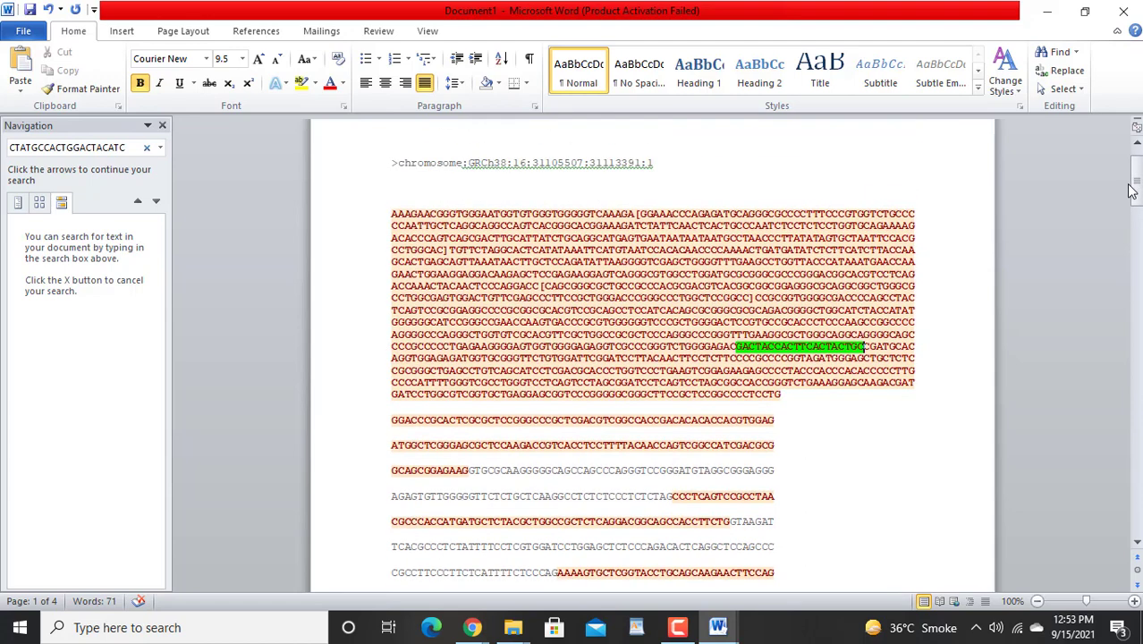